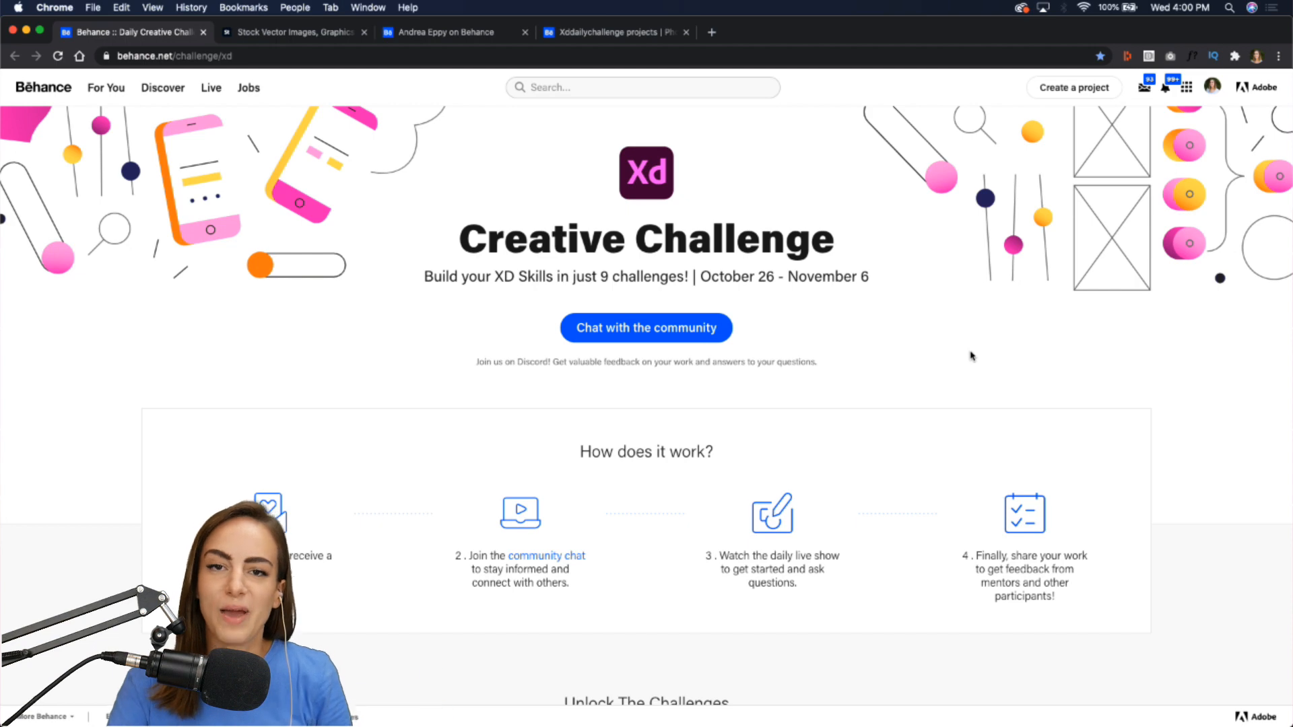
Scroll through the XD Creative Challenge page to review the listed challenges.
scroll(970, 356, down, 10)
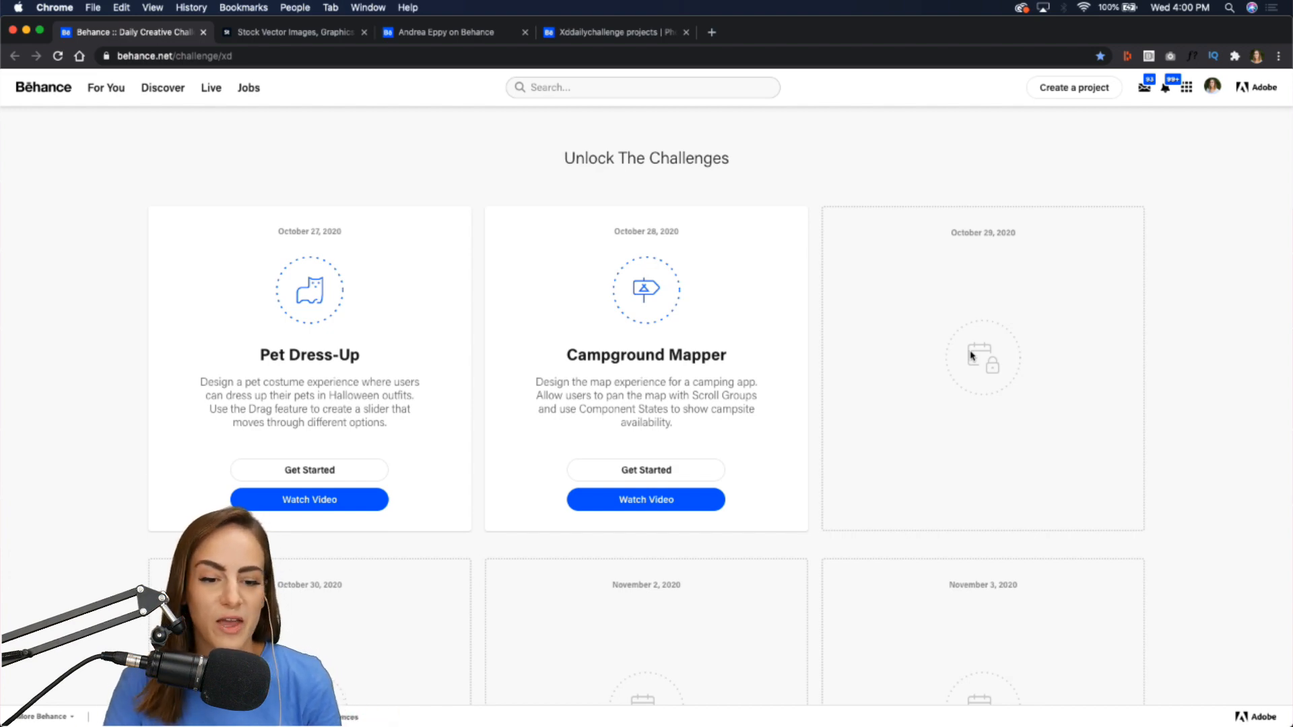
scroll(970, 356, up, 10)
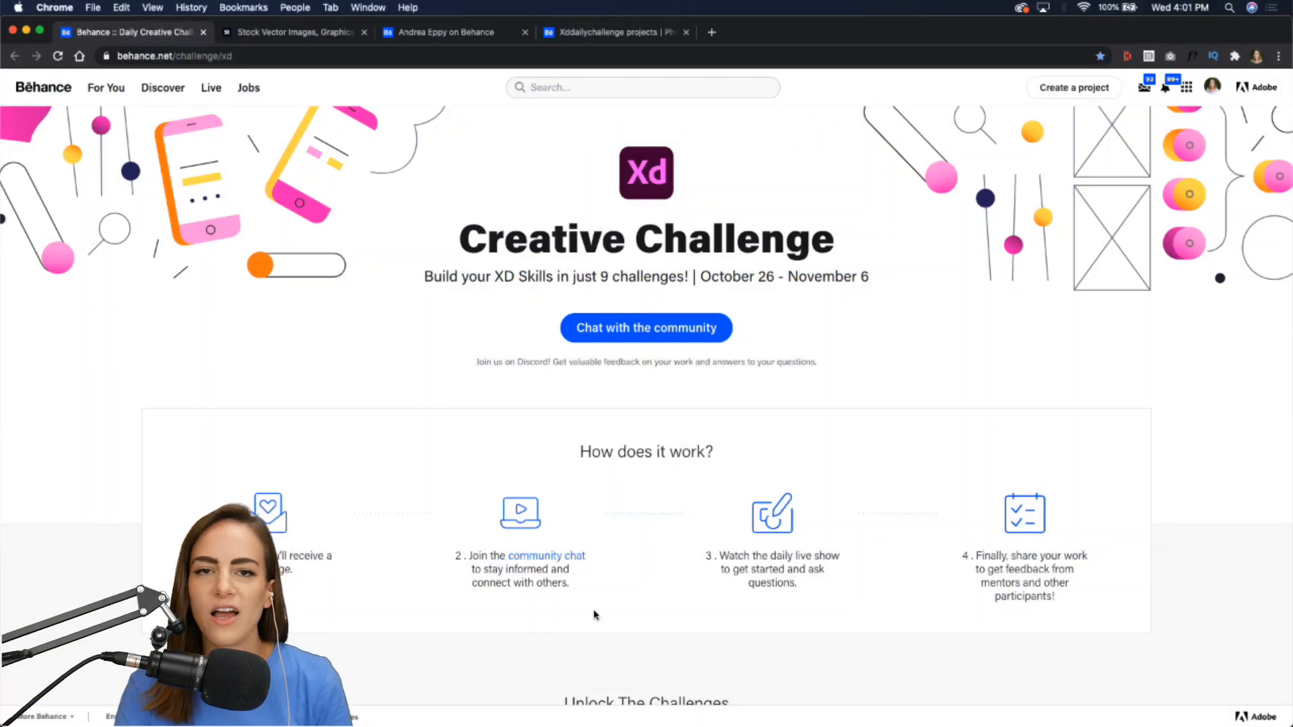
scroll(594, 614, down, 7)
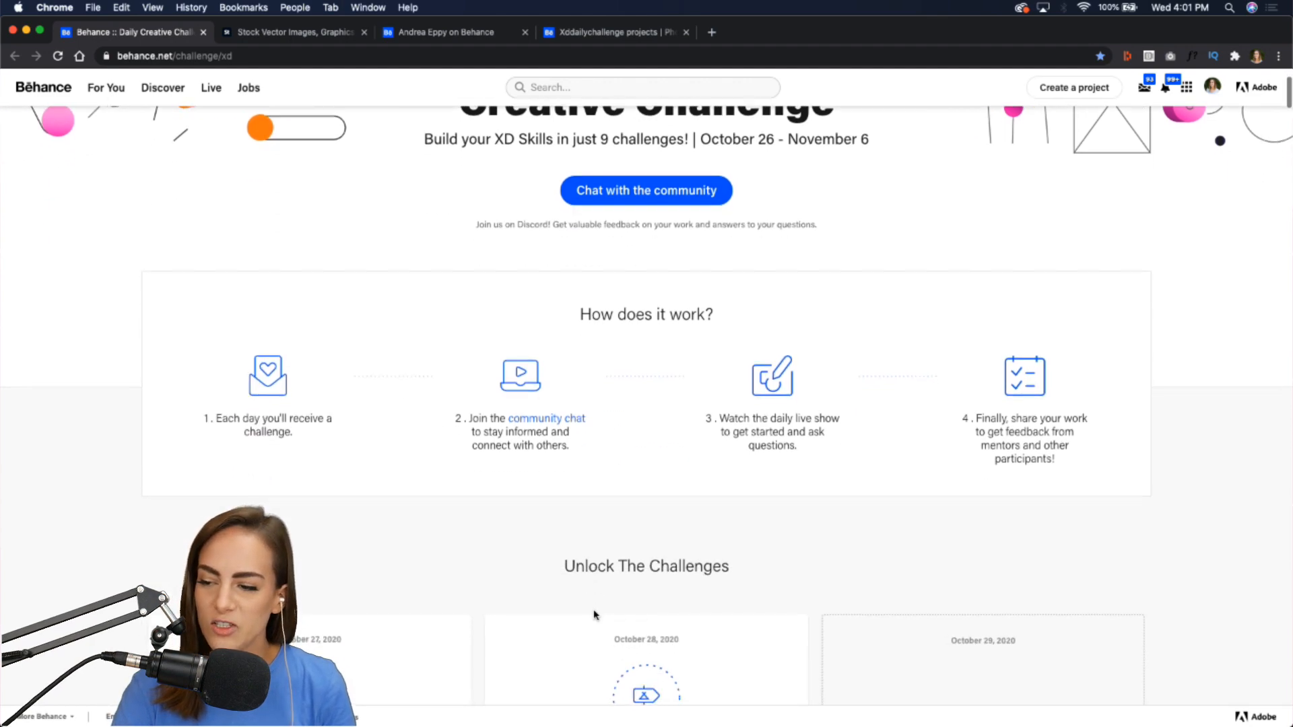
scroll(594, 614, down, 2)
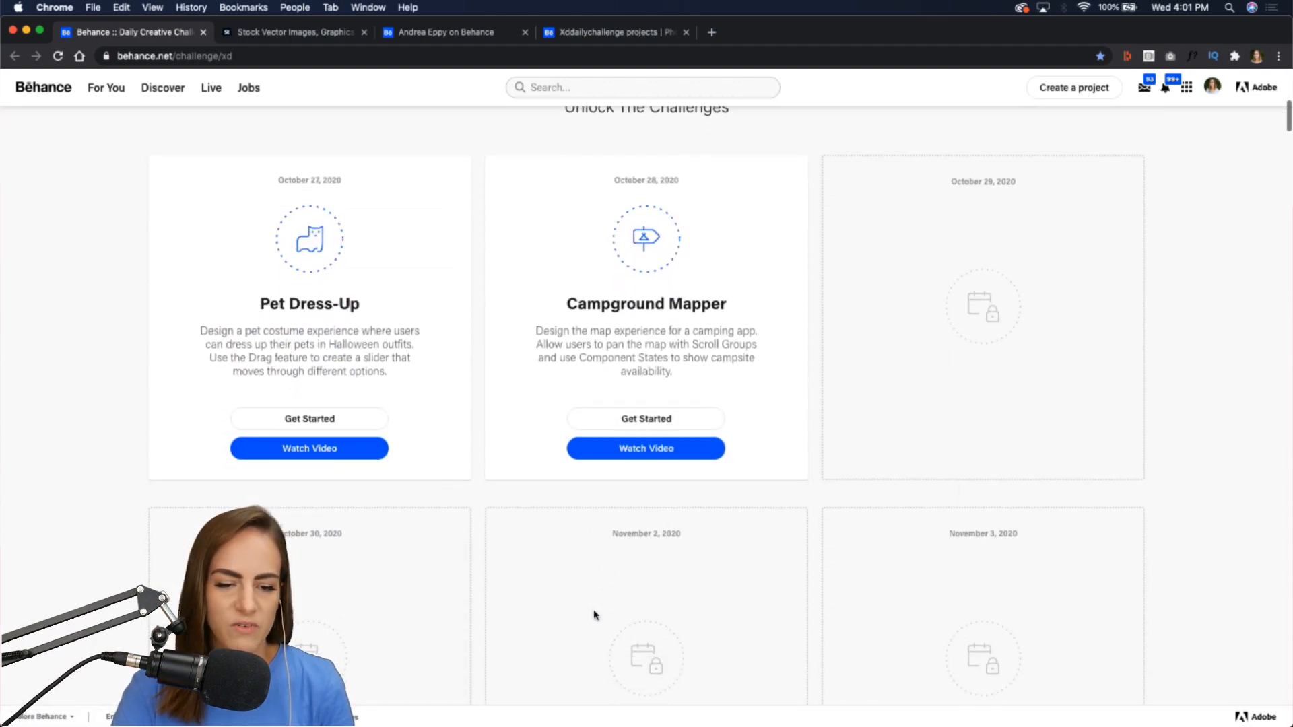
scroll(593, 615, up, 1)
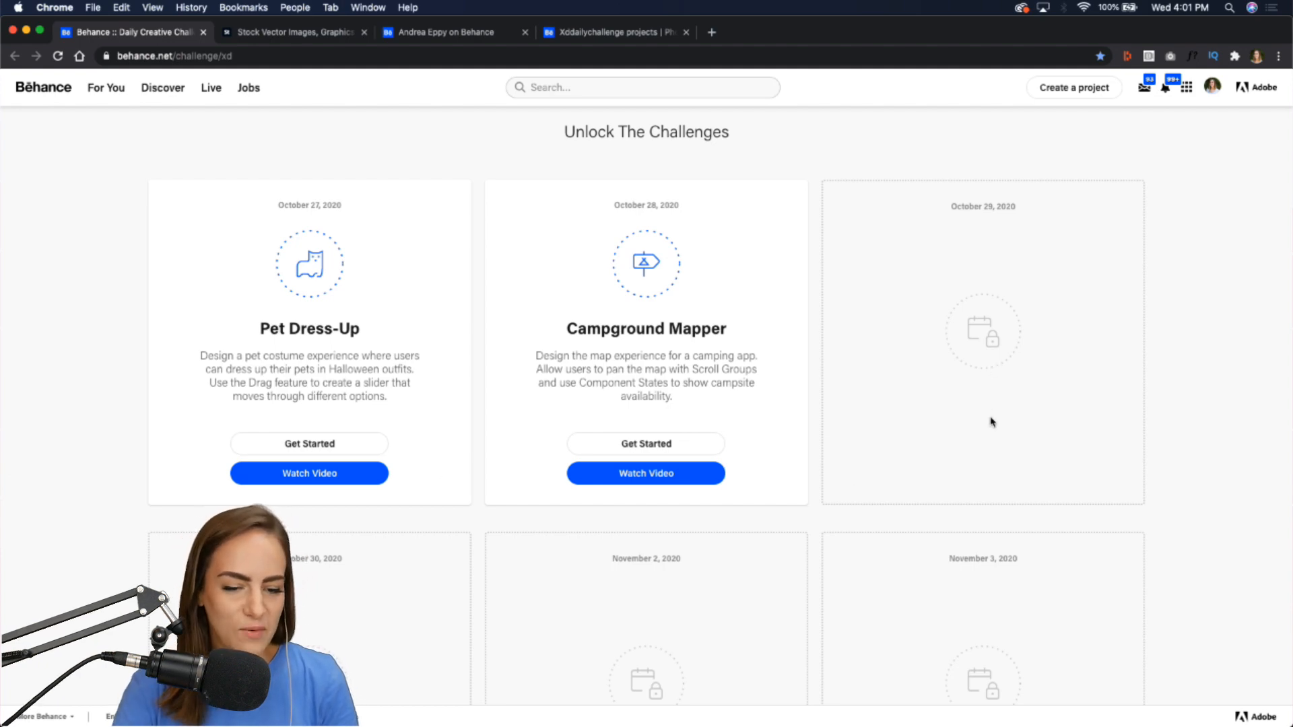
scroll(990, 423, up, 1)
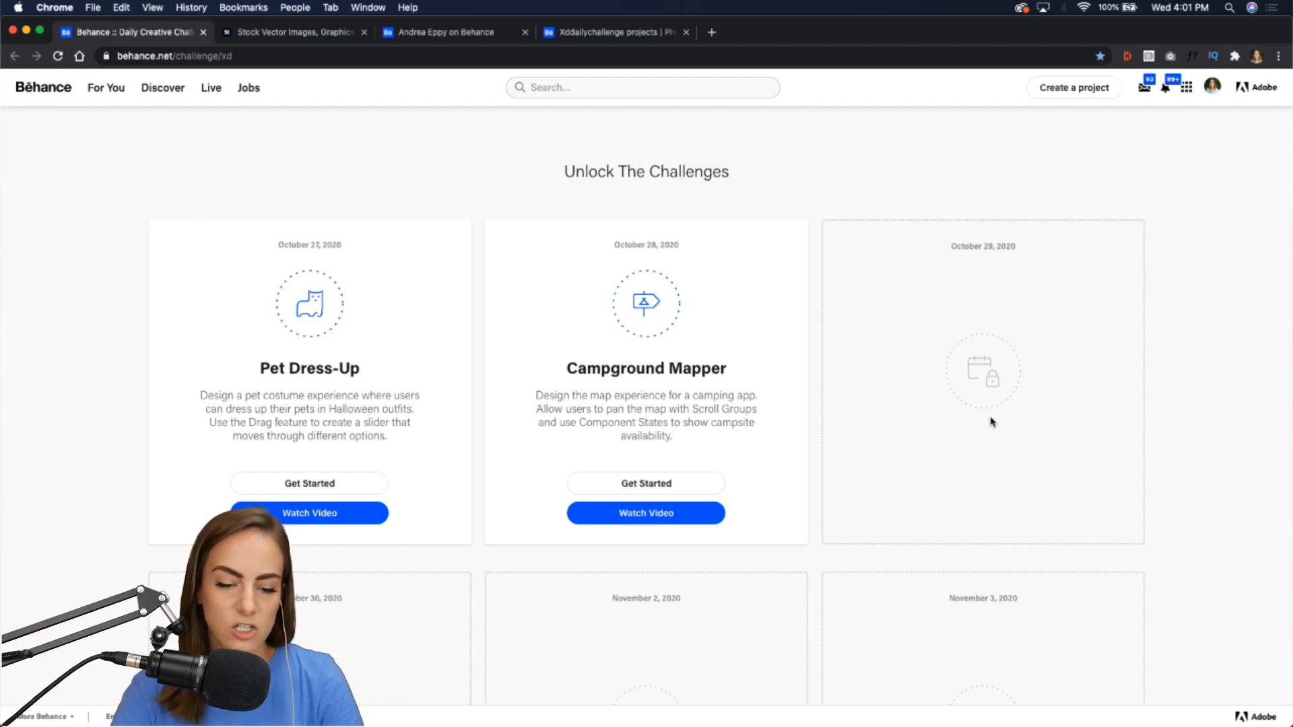
Switch to Adobe XD, select the Campgrounds artboard and open its preview window.
mouse_move(836, 719)
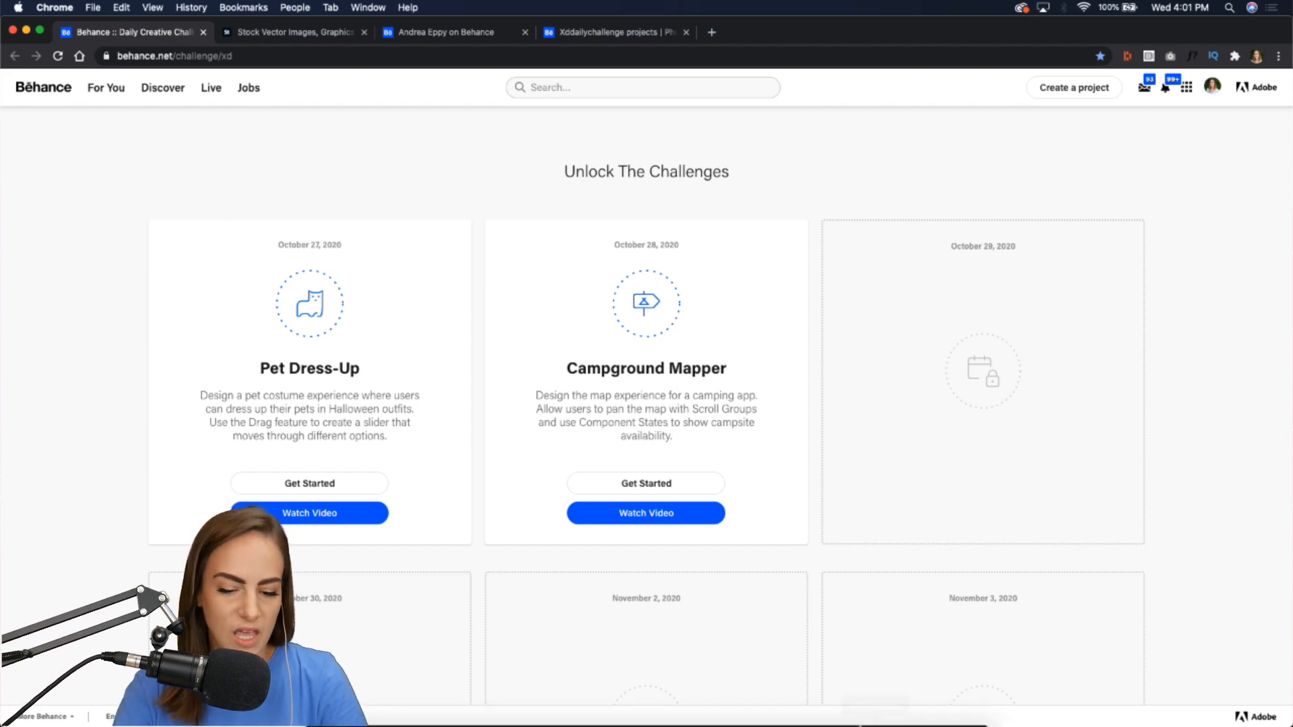
click(835, 719)
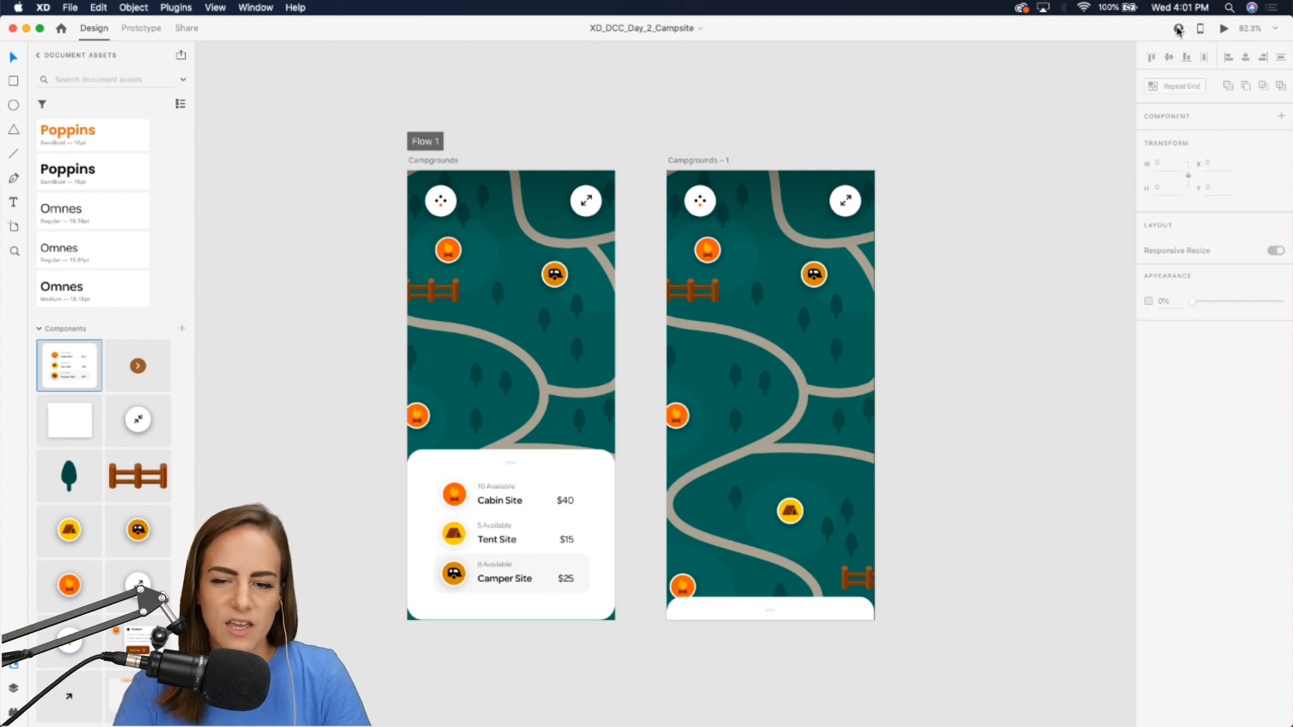
click(439, 162)
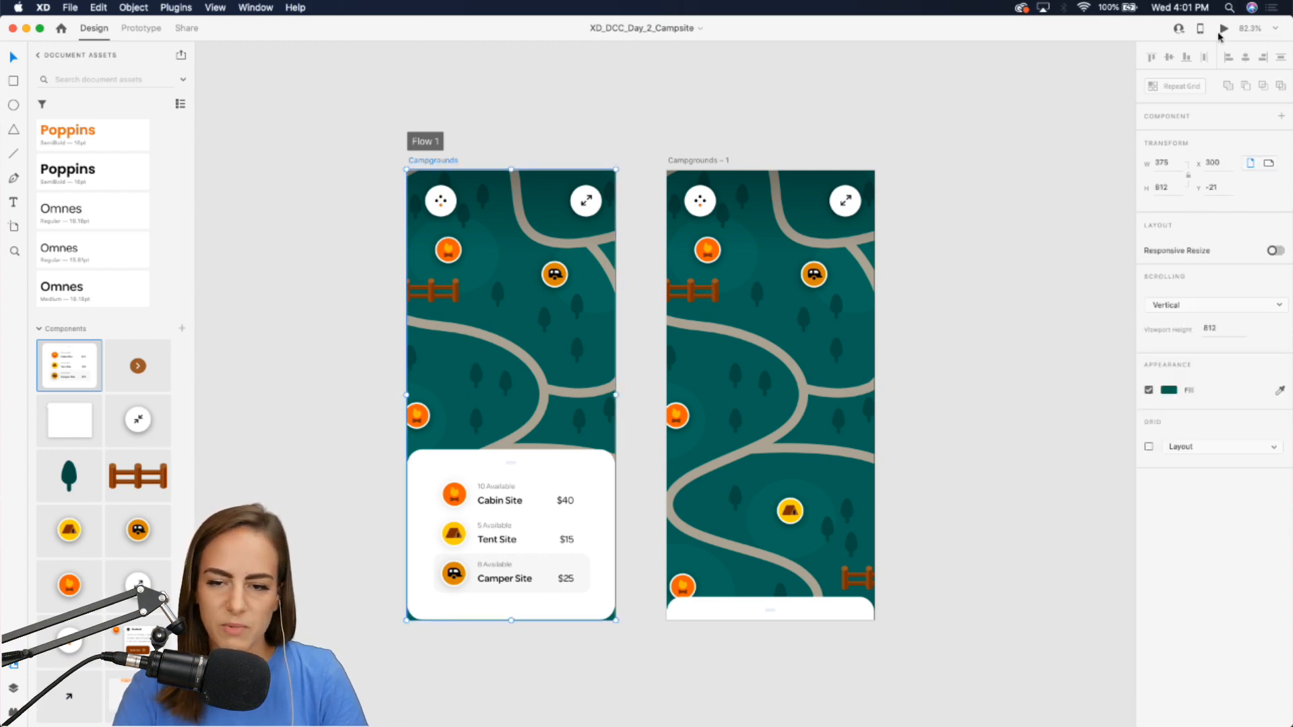
click(1224, 28)
drag(525, 87, 760, 104)
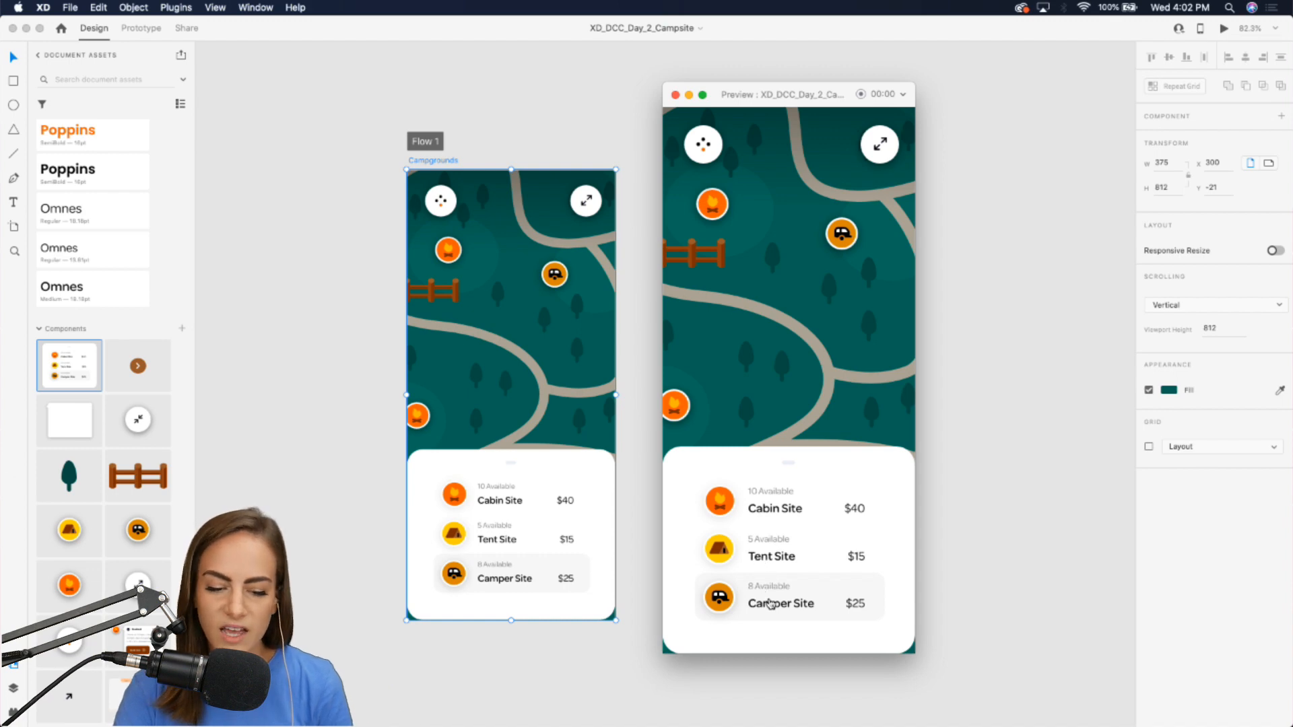
Test the preview by sliding away the bottom sheet and panning the map sideways.
click(783, 471)
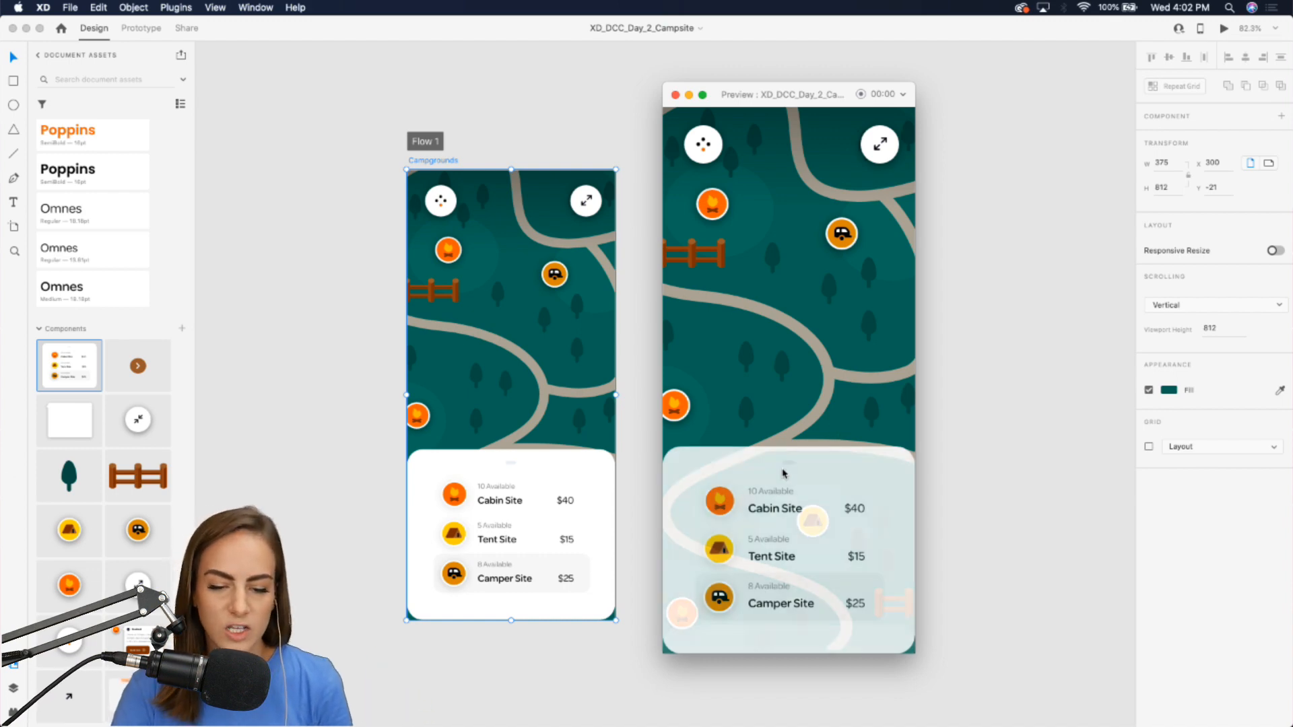
scroll(797, 389, left, 3)
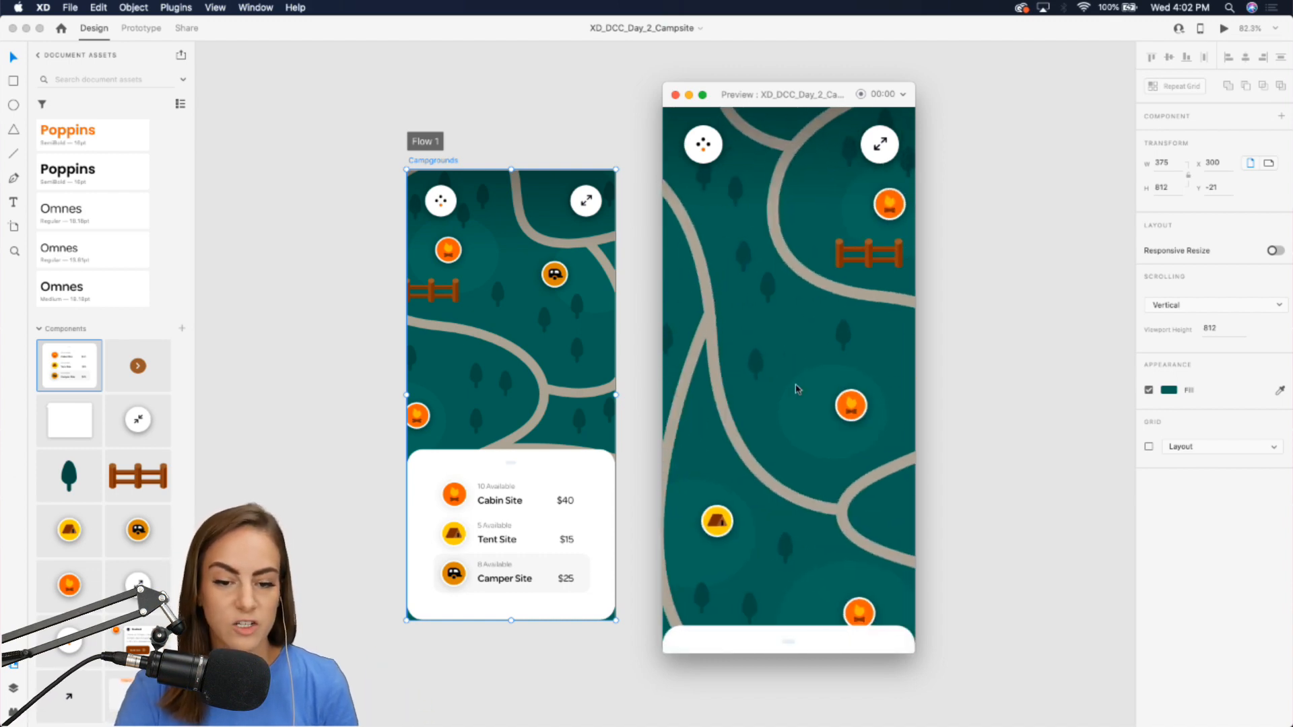
scroll(797, 388, right, 3)
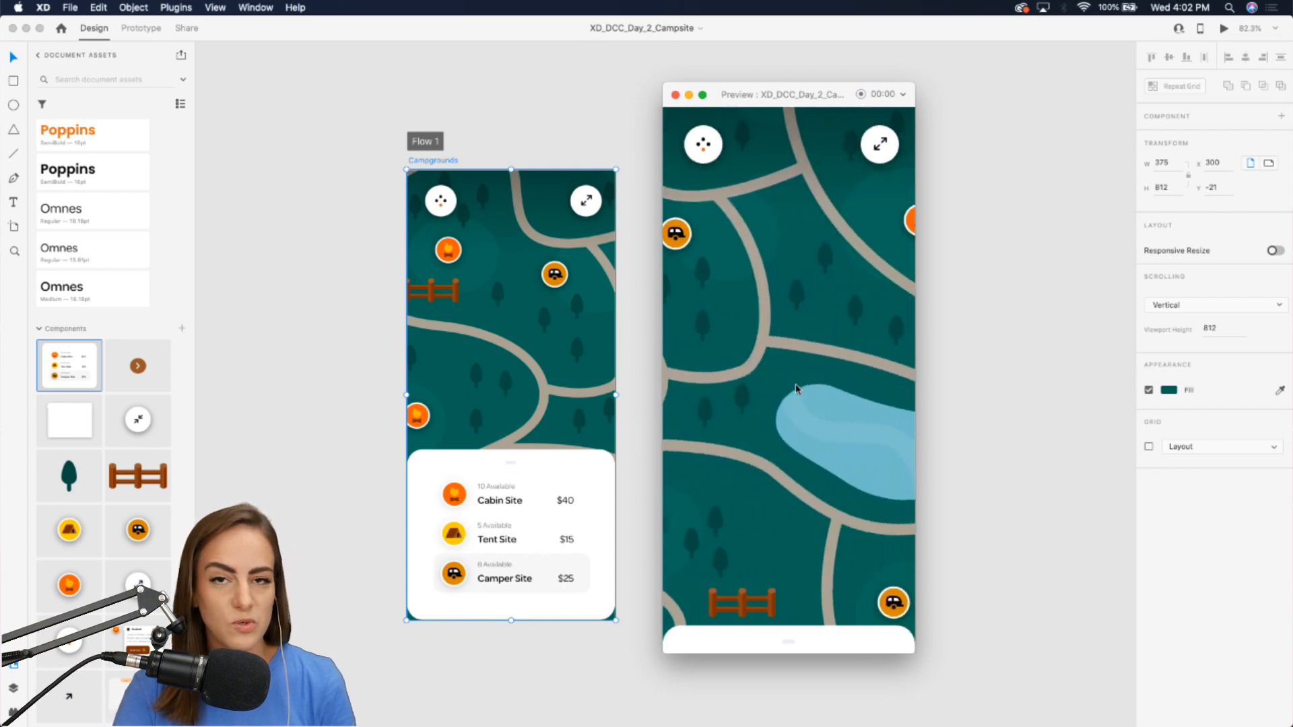
scroll(796, 389, right, 3)
scroll(796, 388, left, 3)
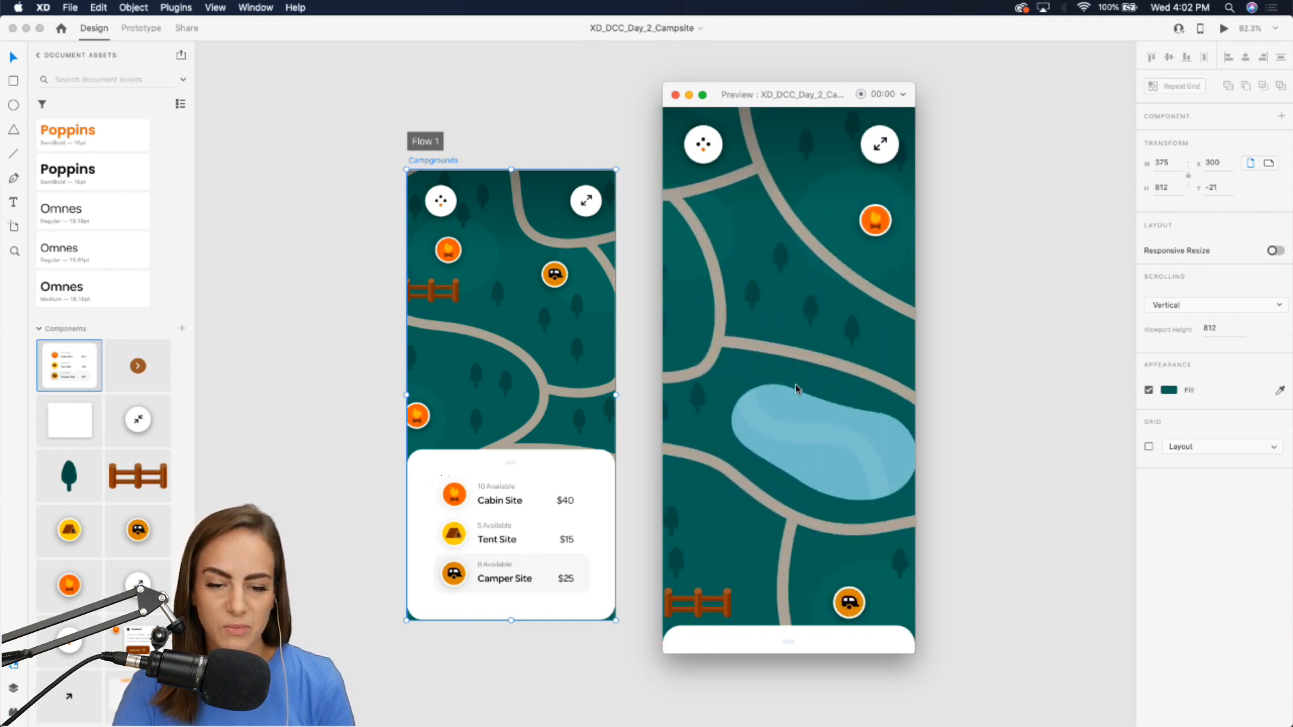
scroll(797, 389, right, 3)
scroll(796, 388, left, 3)
scroll(797, 389, left, 3)
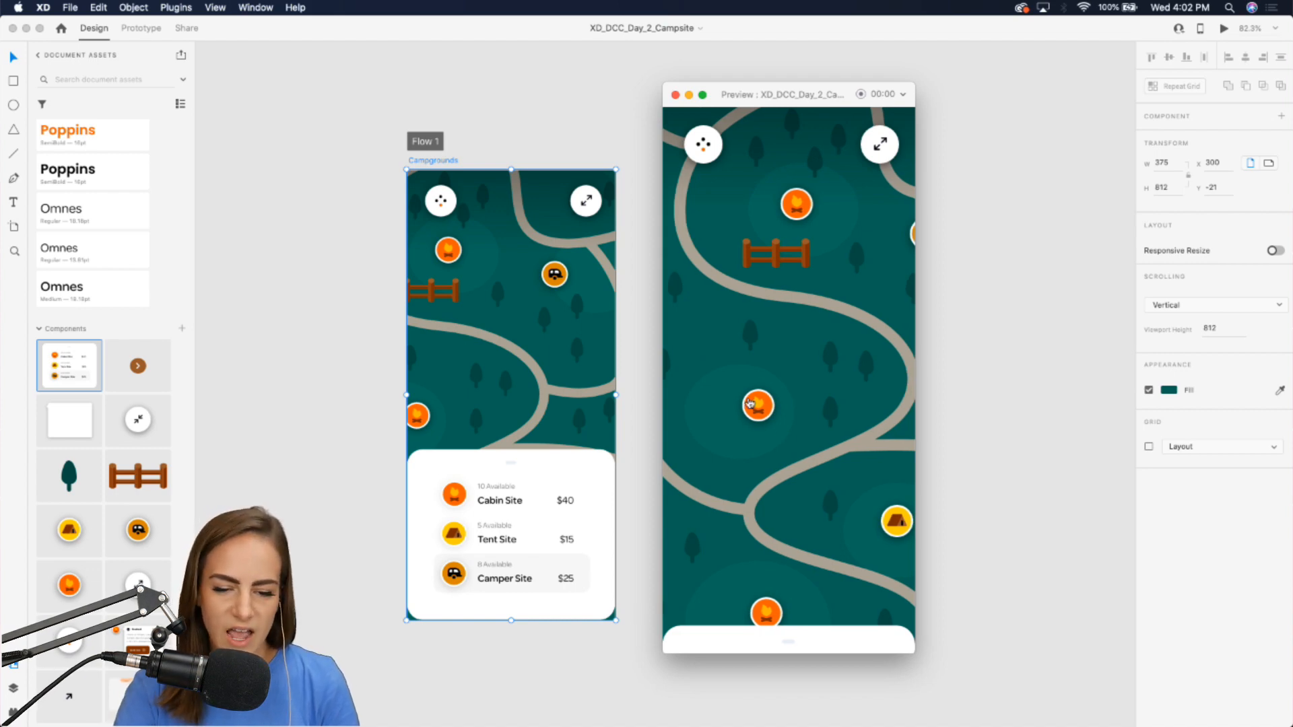
Tap a campsite pin in the preview to toggle its booking popup, then close the preview.
click(755, 404)
scroll(755, 404, right, 3)
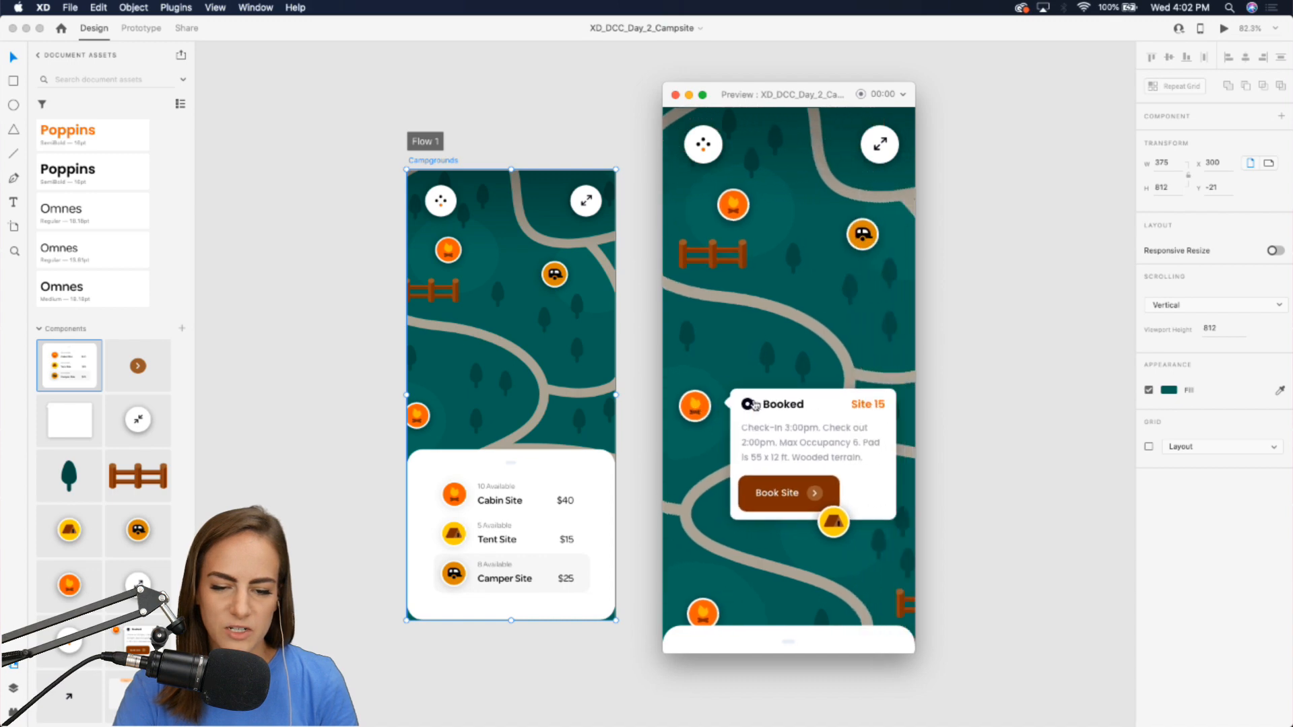
click(698, 405)
click(697, 405)
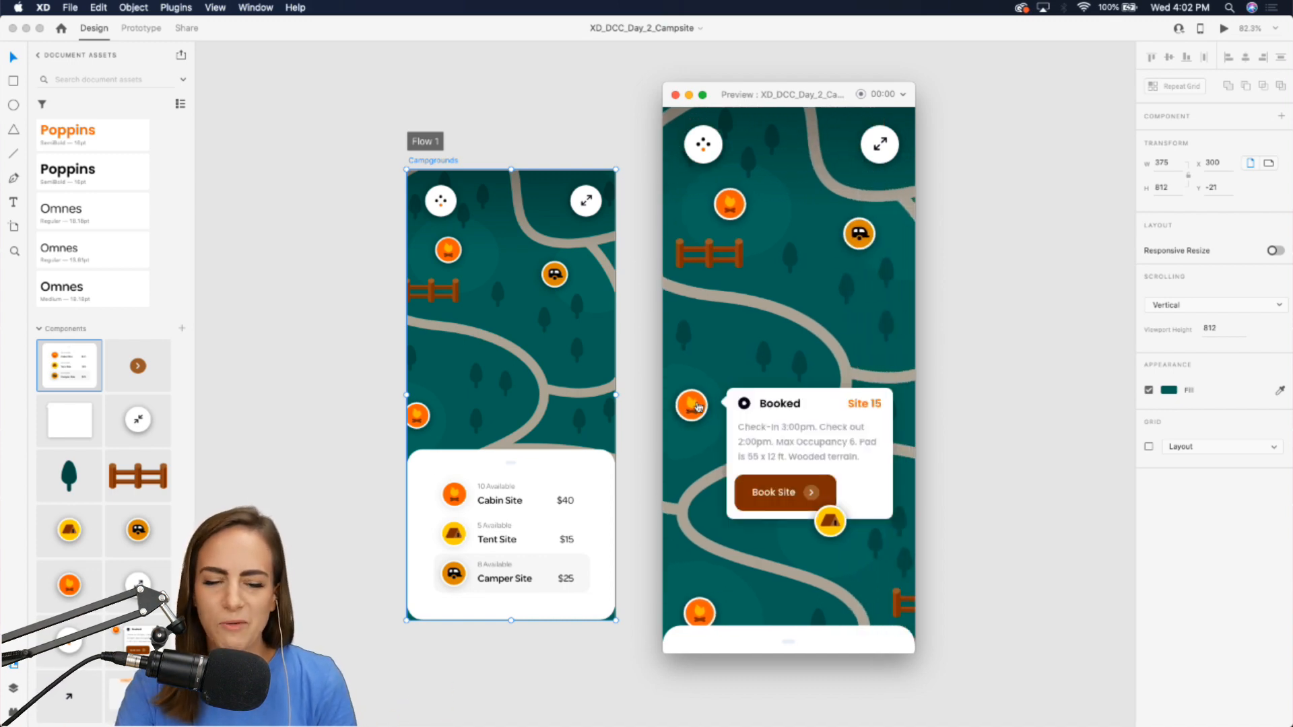
click(698, 406)
click(698, 406)
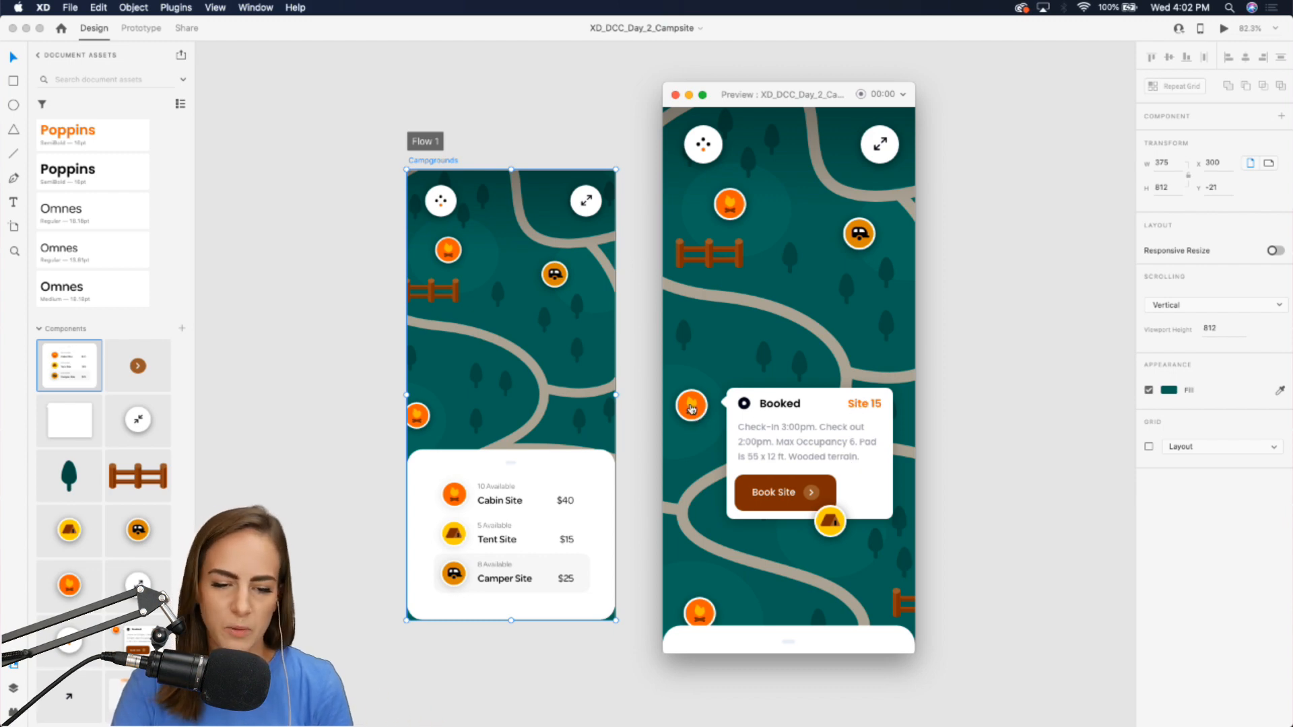
click(696, 414)
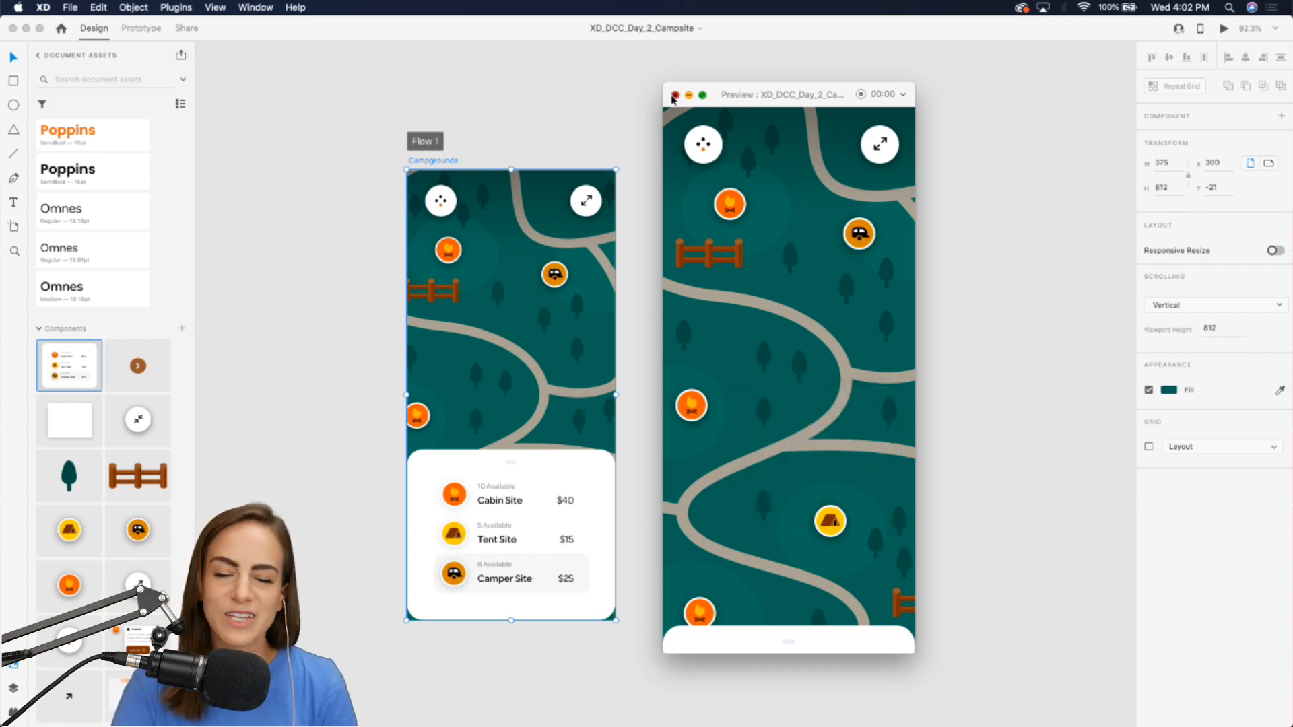
click(676, 94)
Open the Campground Mapper Get Started link in the browser, then close that tab.
mouse_move(869, 714)
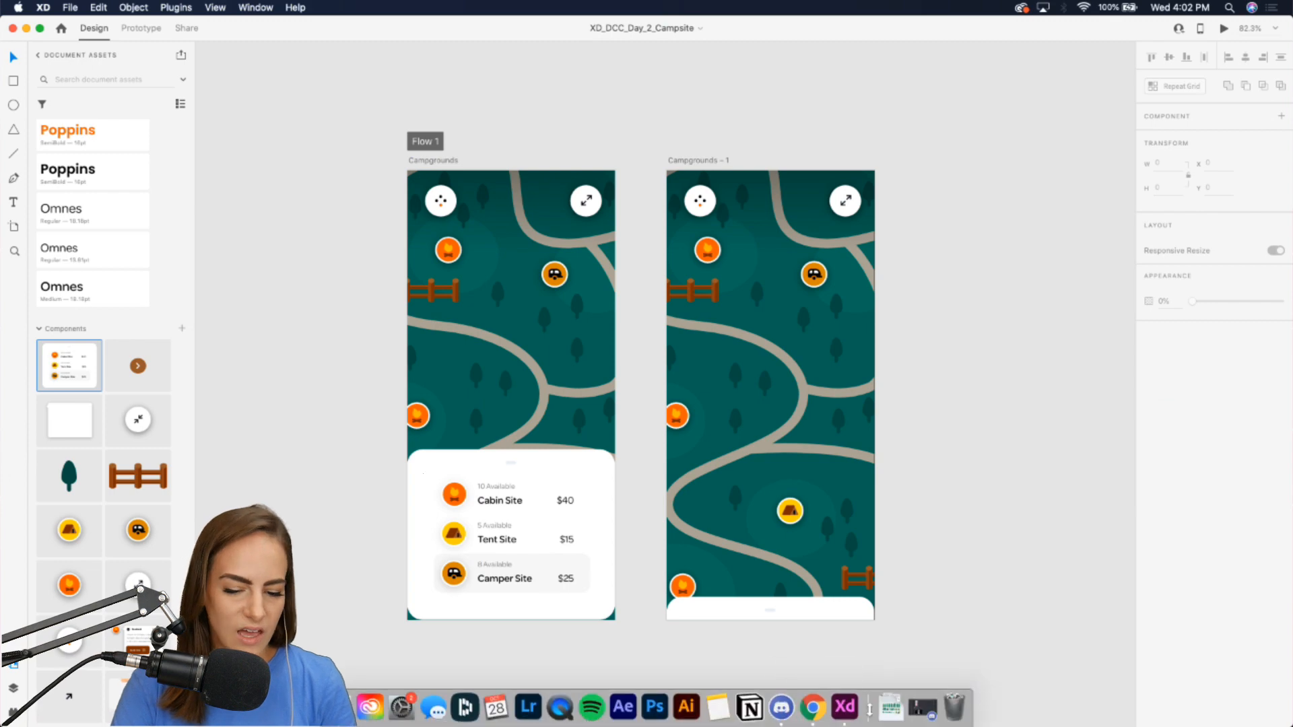
click(812, 707)
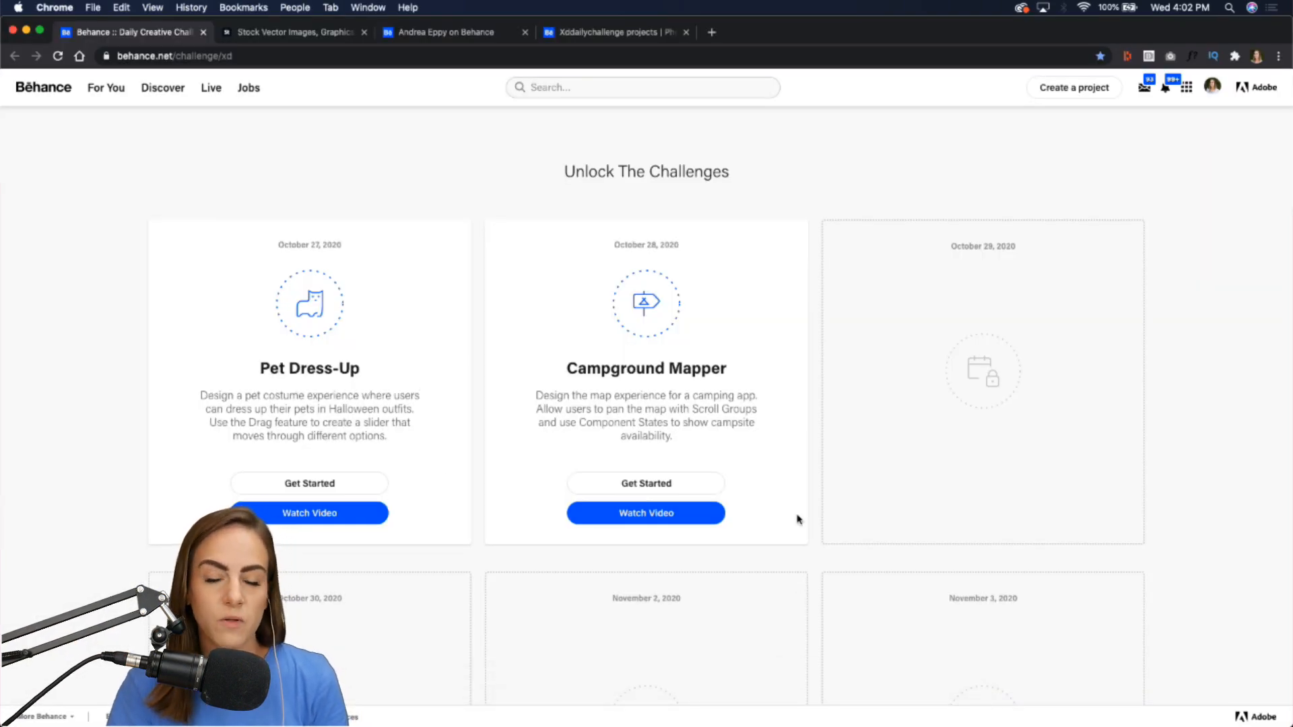
click(690, 488)
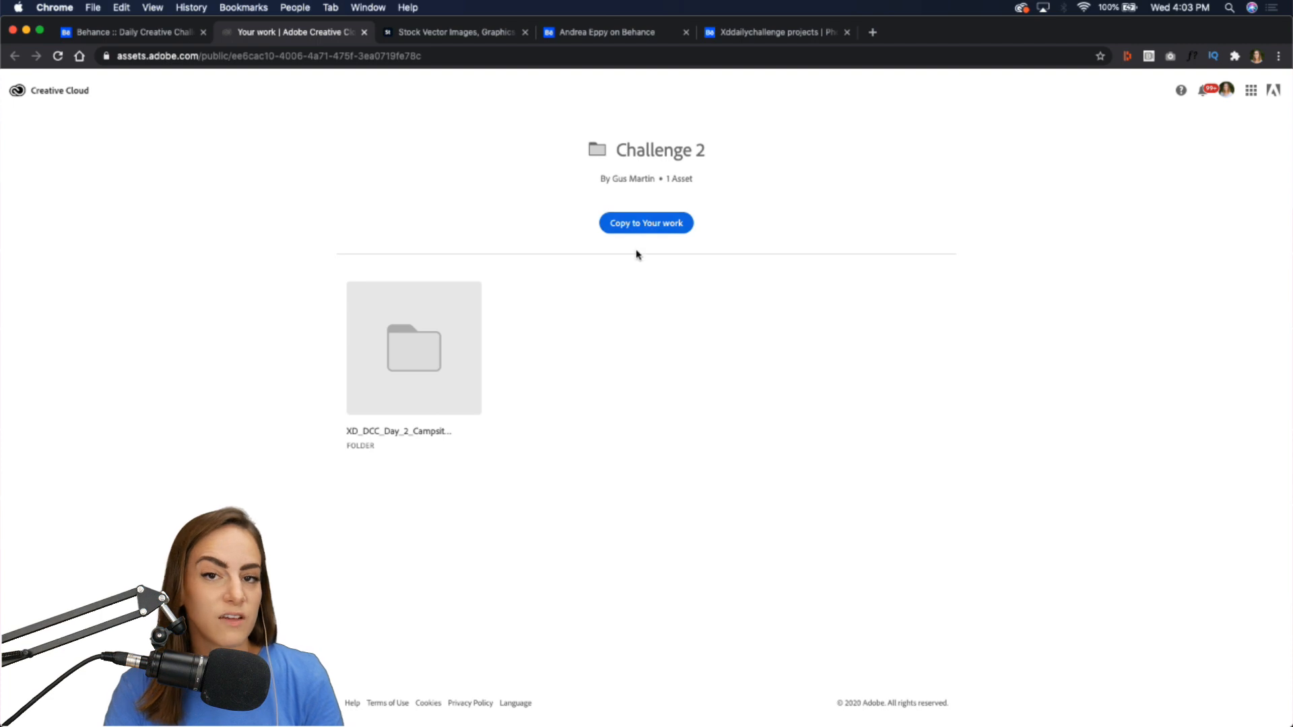
click(364, 31)
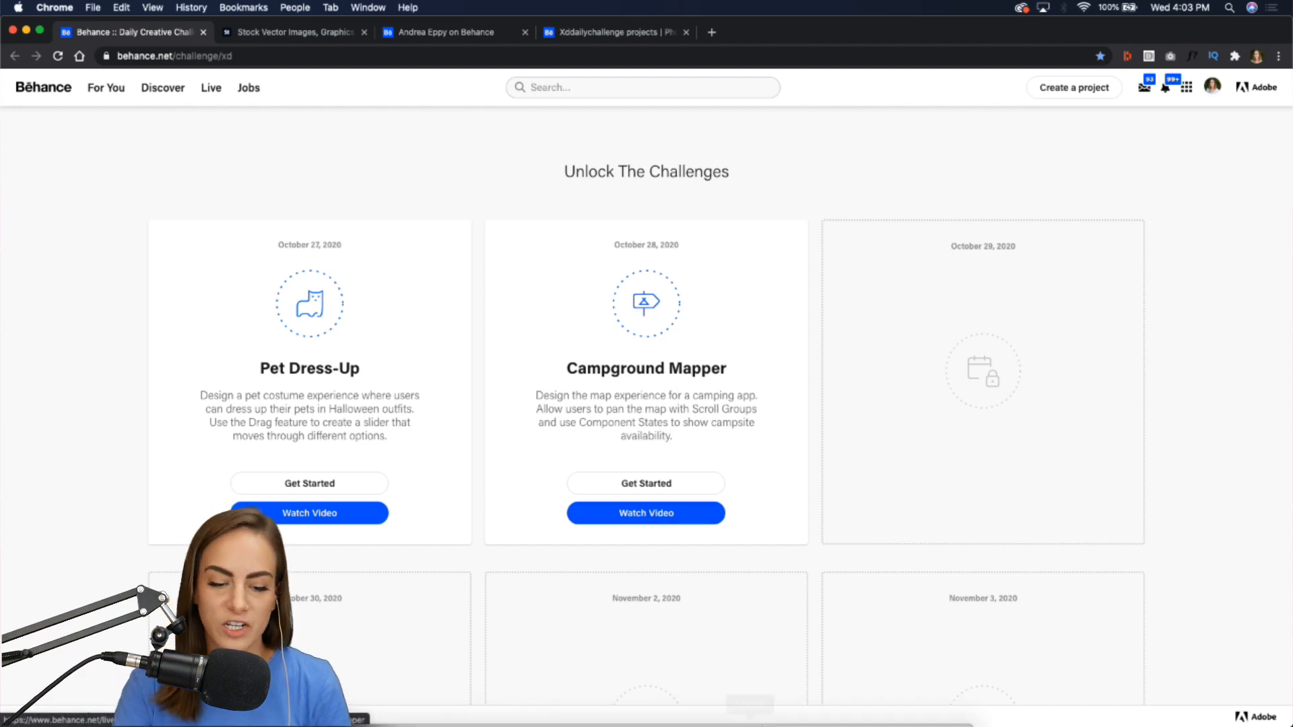
Switch to Discord and browse submissions in the current-challenge channel, watching one video fullscreen.
mouse_move(808, 723)
click(781, 707)
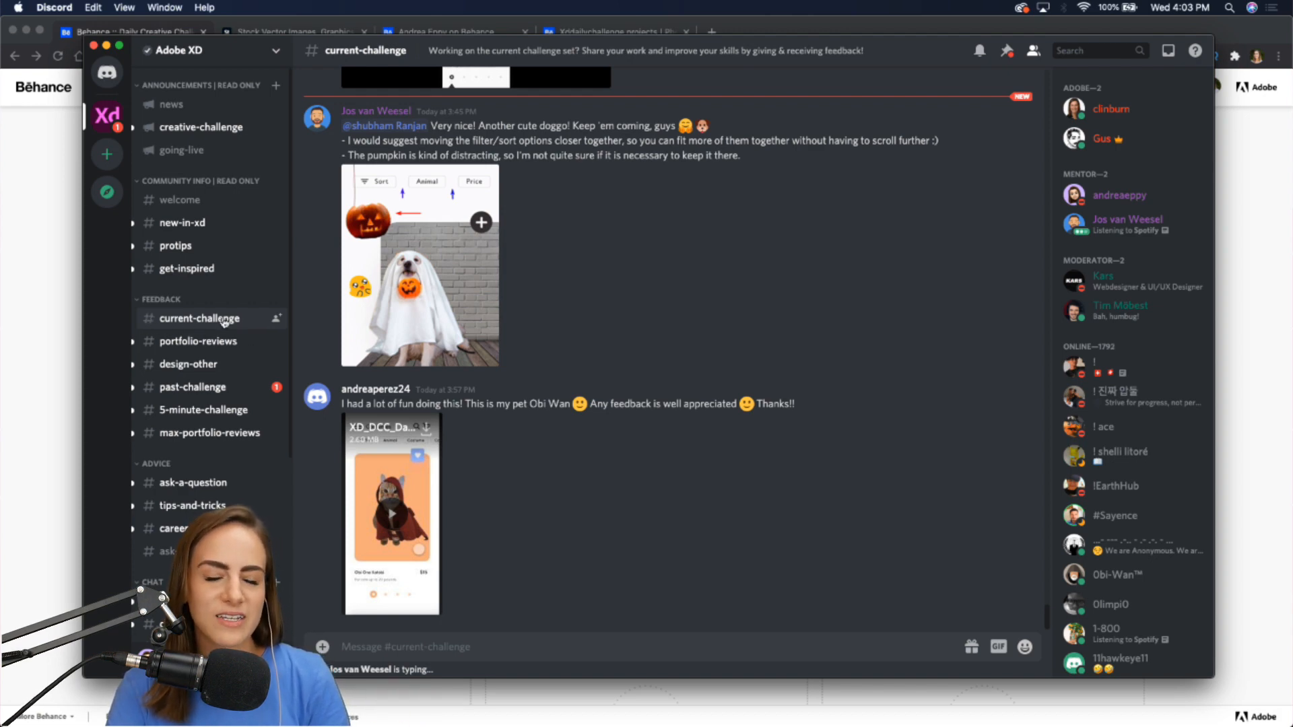
scroll(685, 423, up, 3)
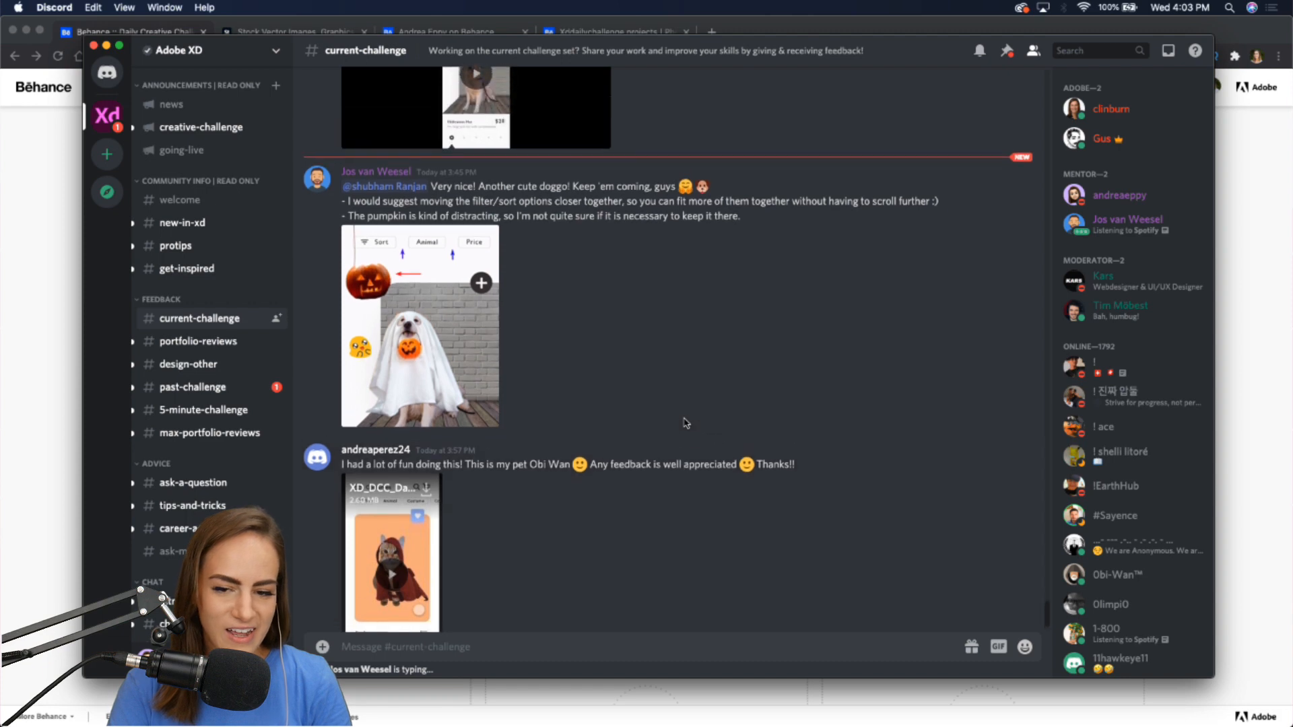
scroll(650, 415, up, 6)
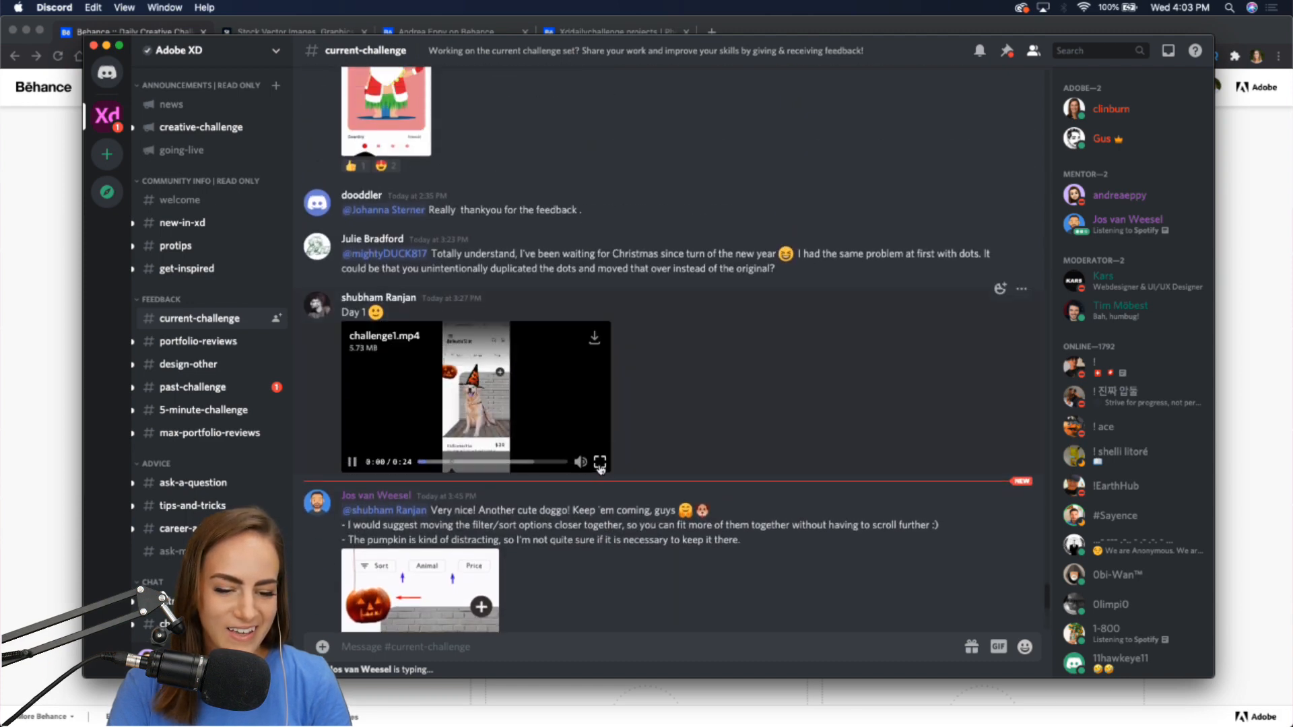
click(600, 468)
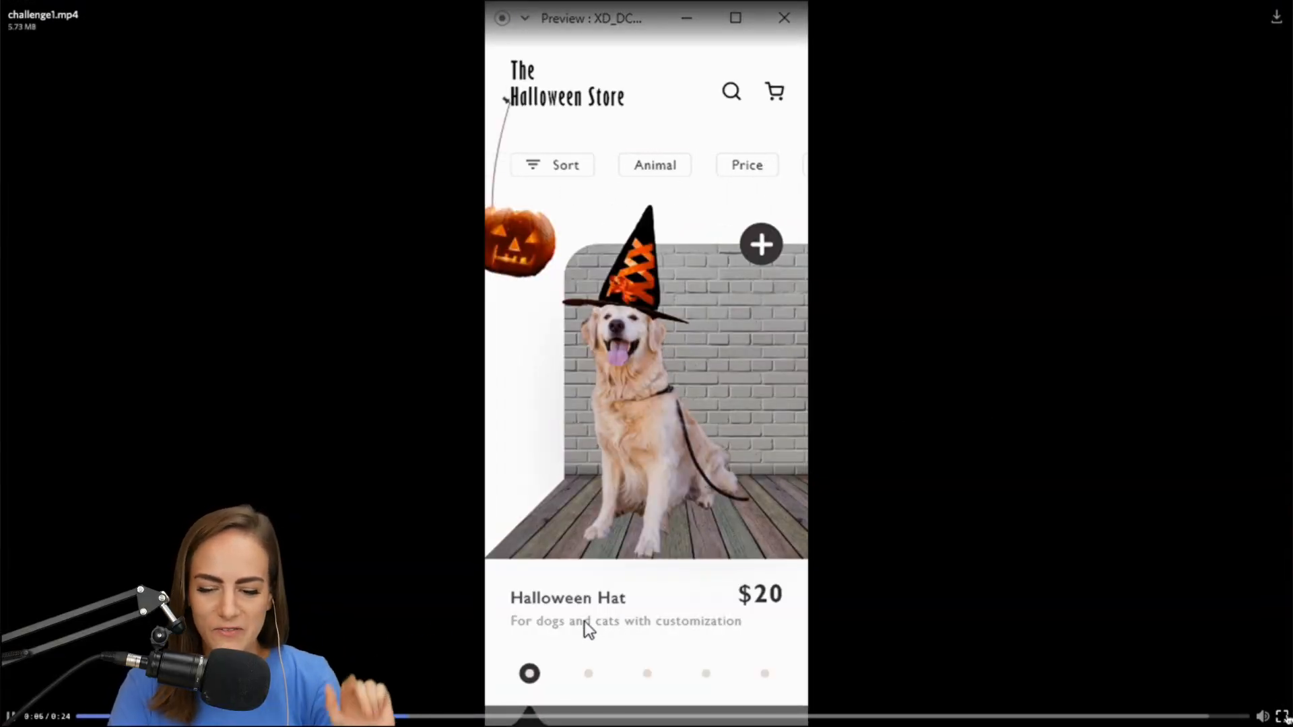
click(1282, 711)
scroll(682, 466, up, 4)
scroll(681, 466, up, 6)
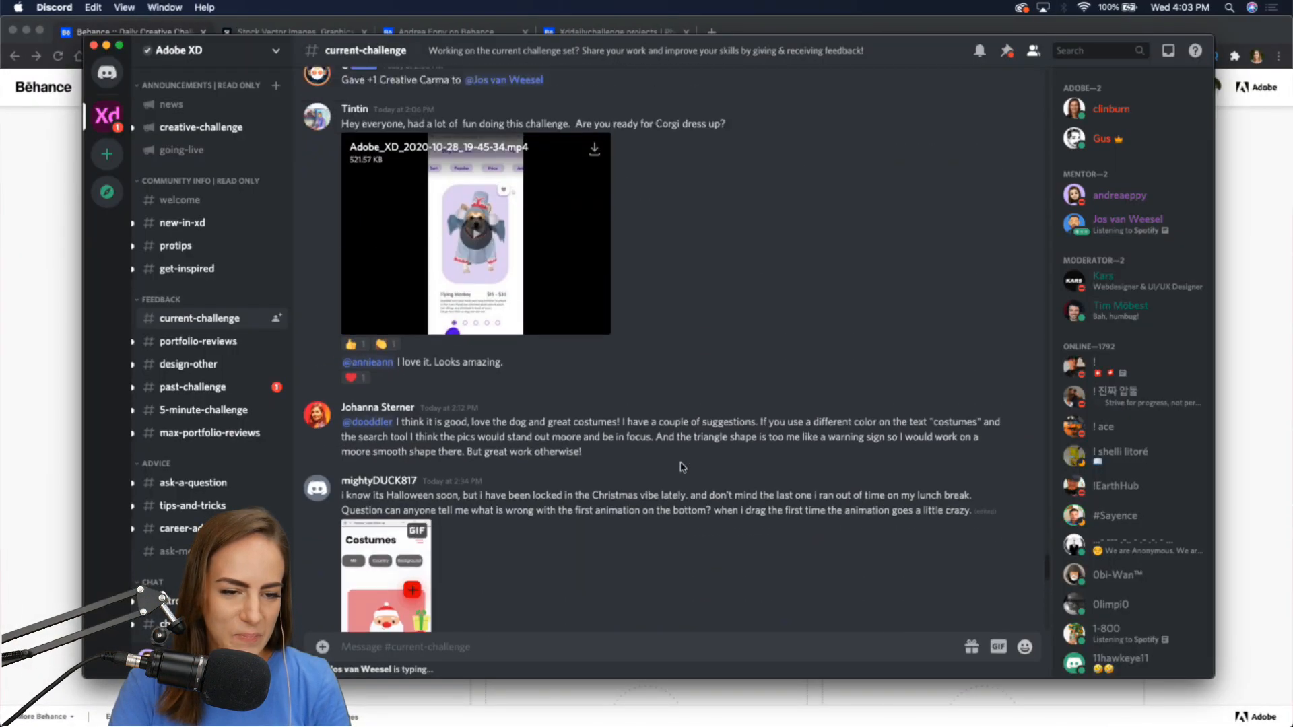
scroll(681, 466, up, 3)
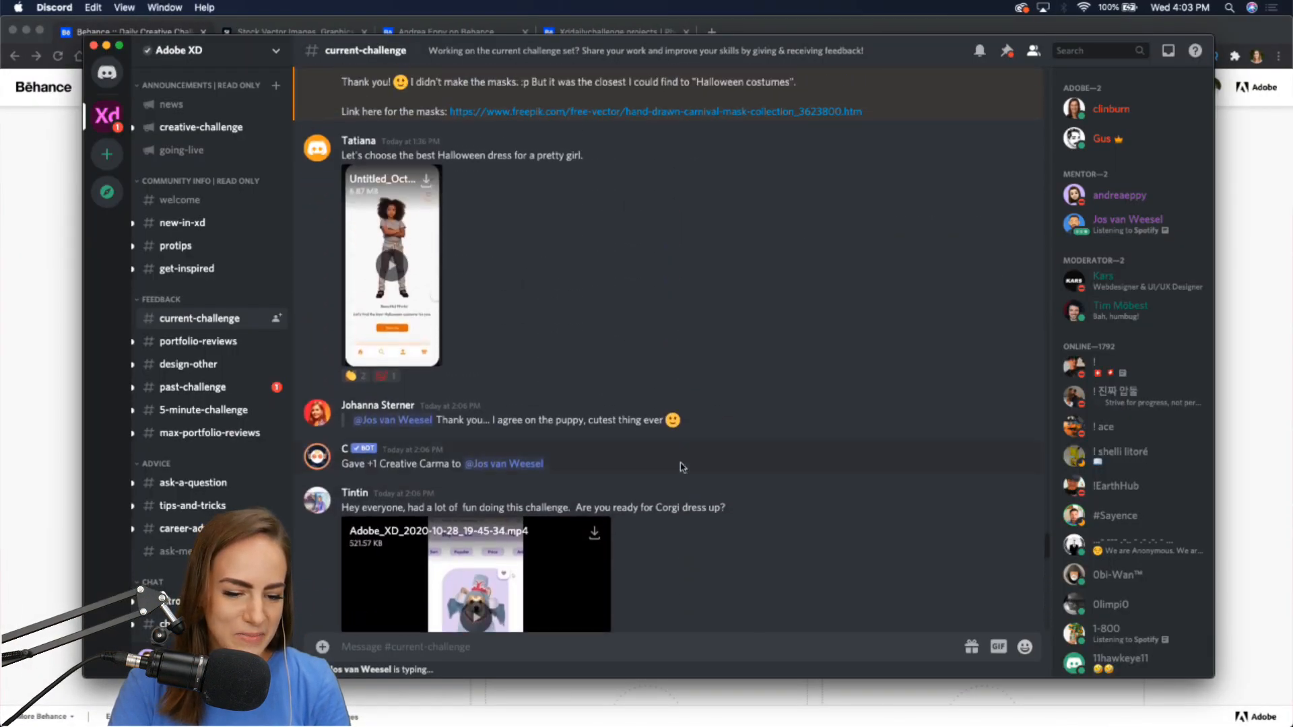
scroll(681, 466, down, 4)
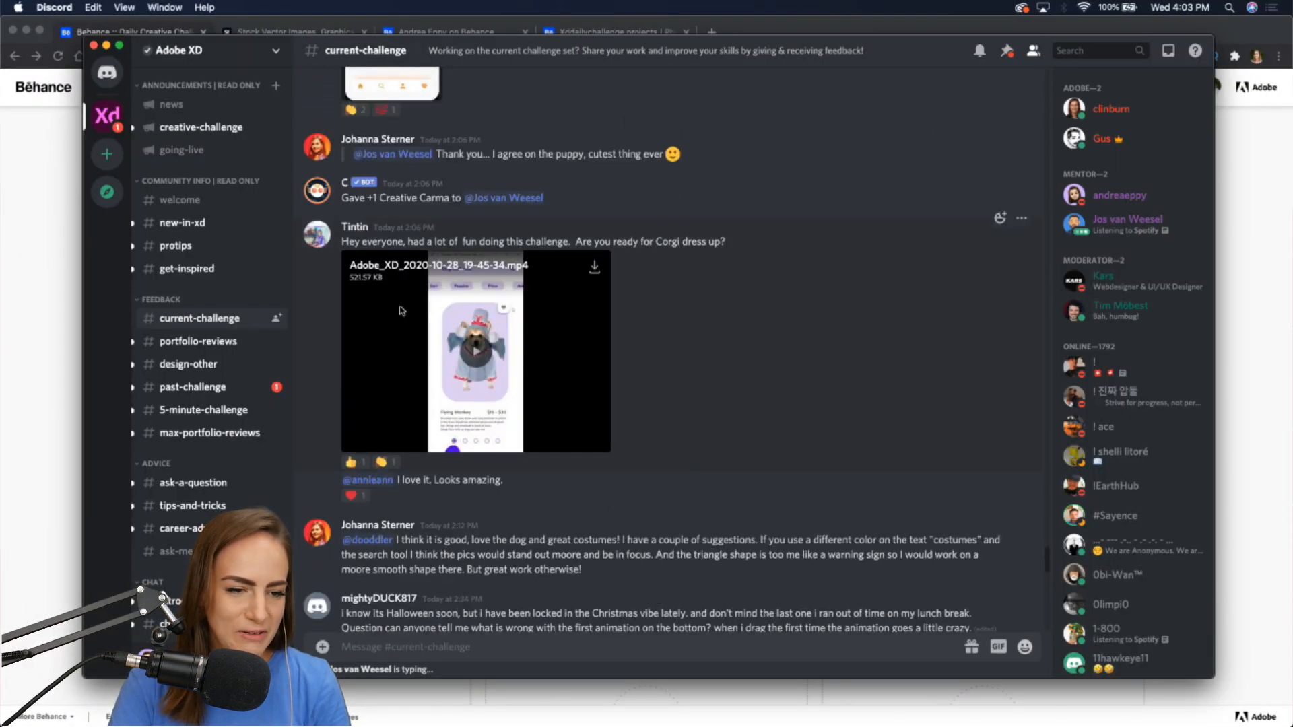
click(106, 45)
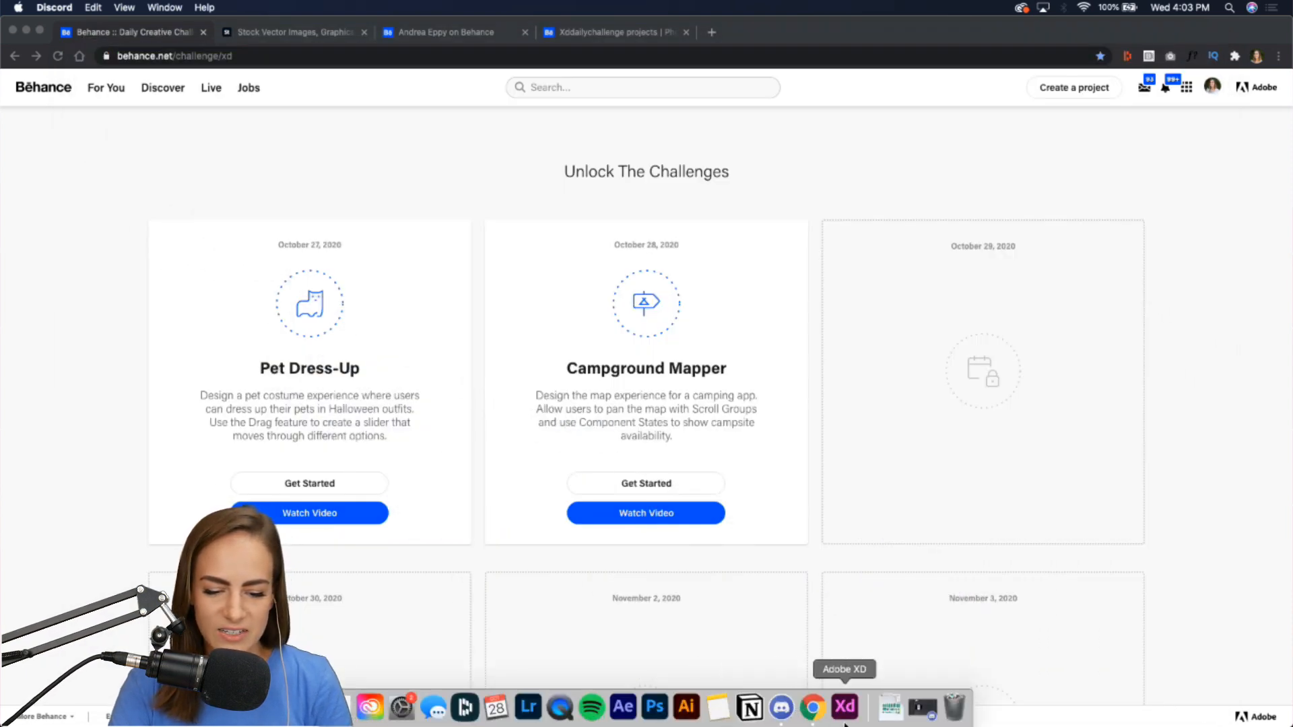
Return to Adobe XD and review the Challenge Prompt and Inspiration sections on the intro artboard.
click(845, 719)
scroll(346, 480, right, 20)
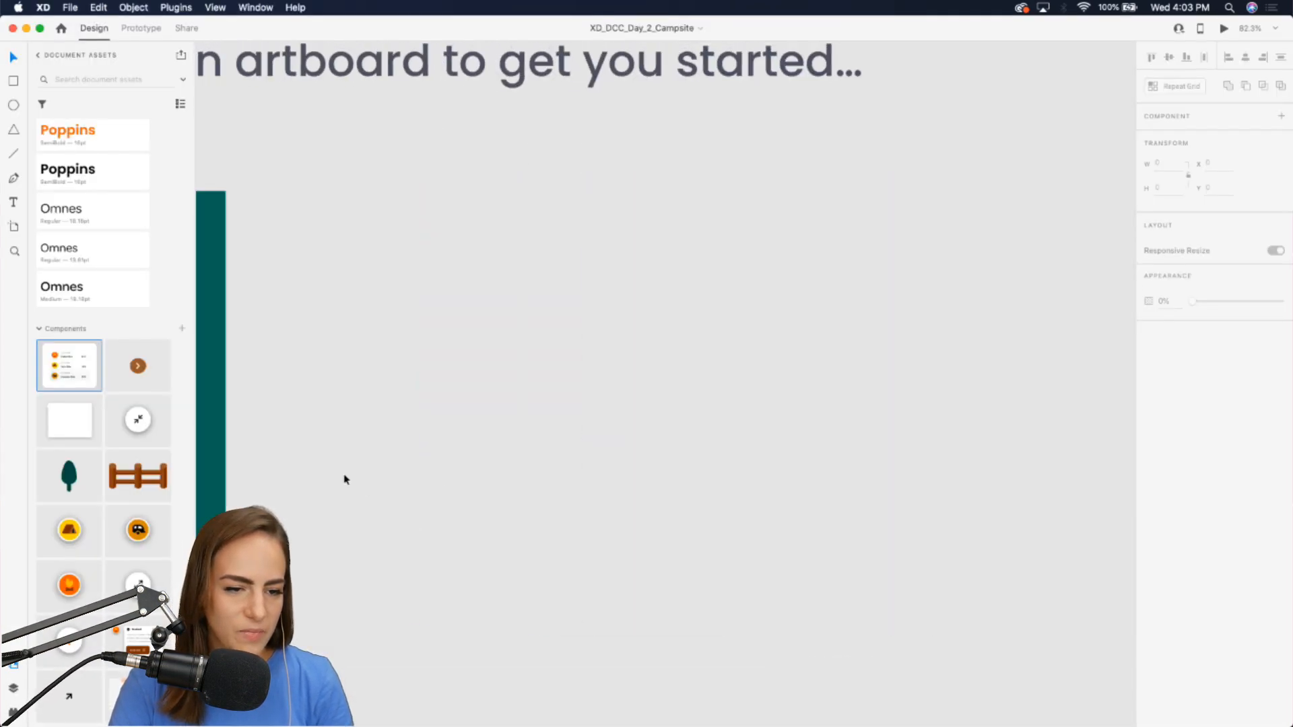
scroll(344, 475, down, 3)
scroll(344, 475, down, 6)
scroll(344, 475, left, 3)
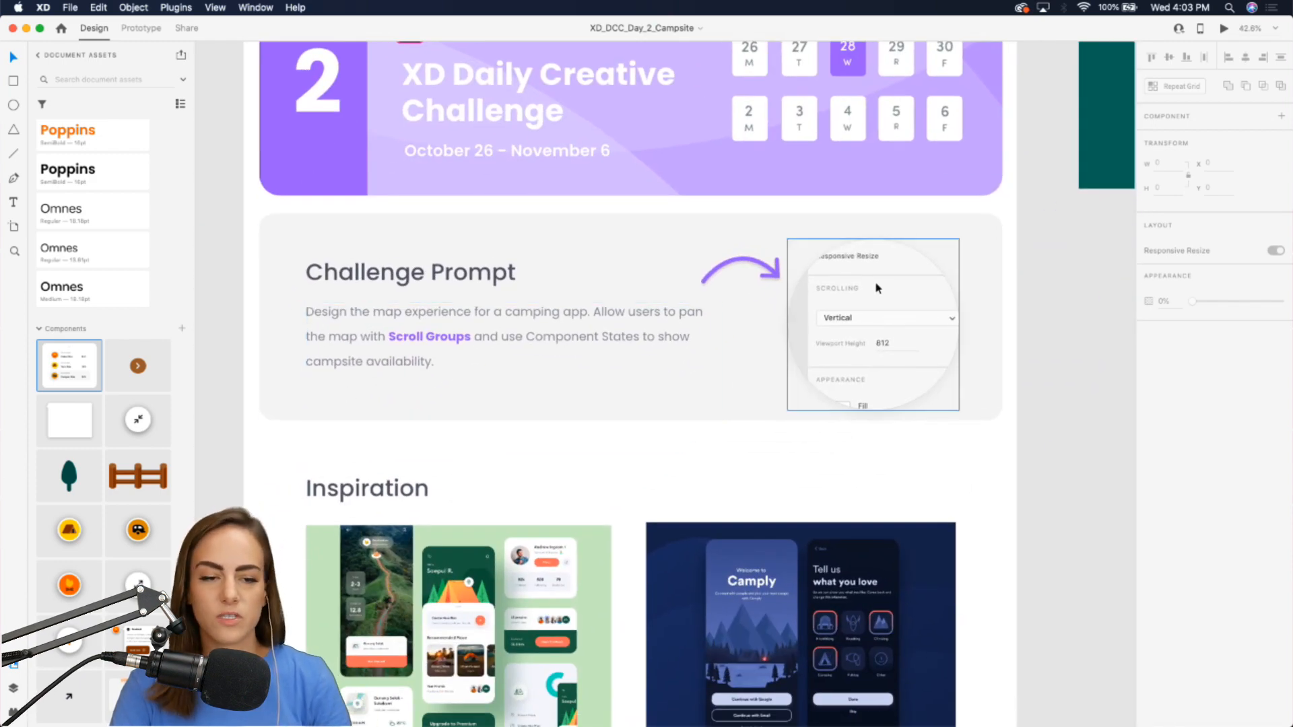
click(874, 281)
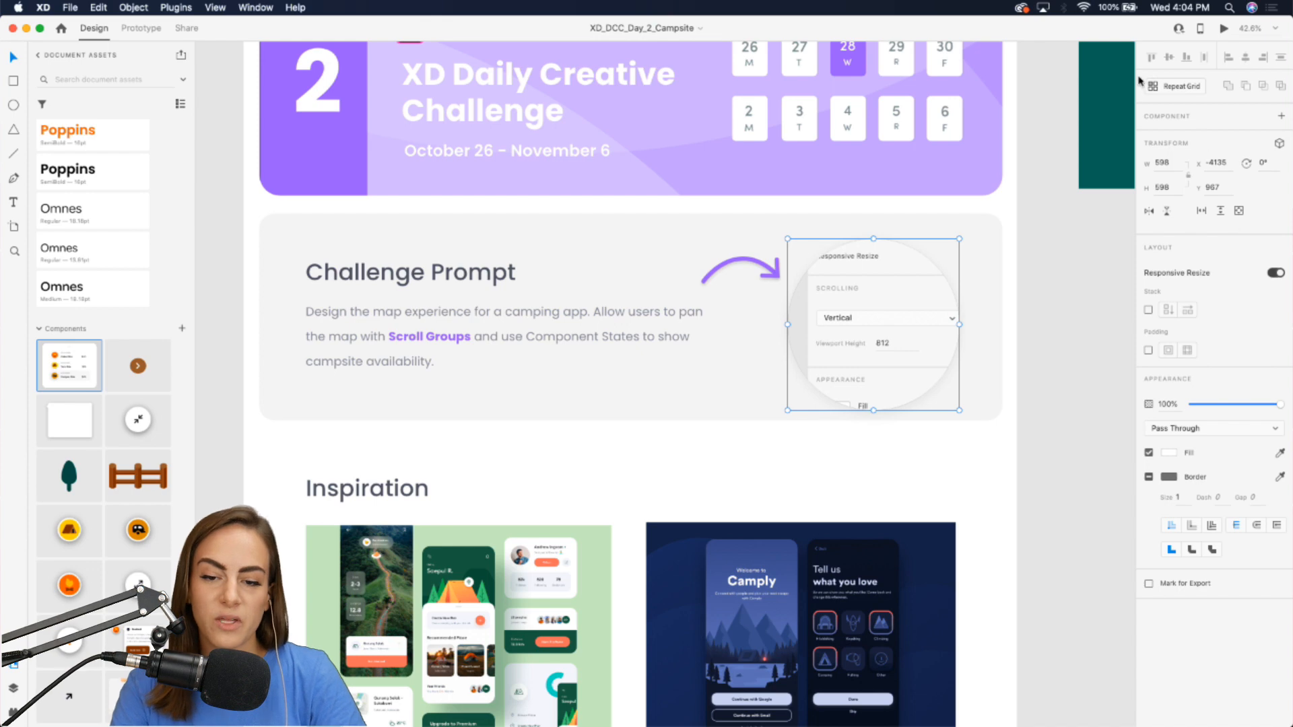
scroll(999, 346, down, 5)
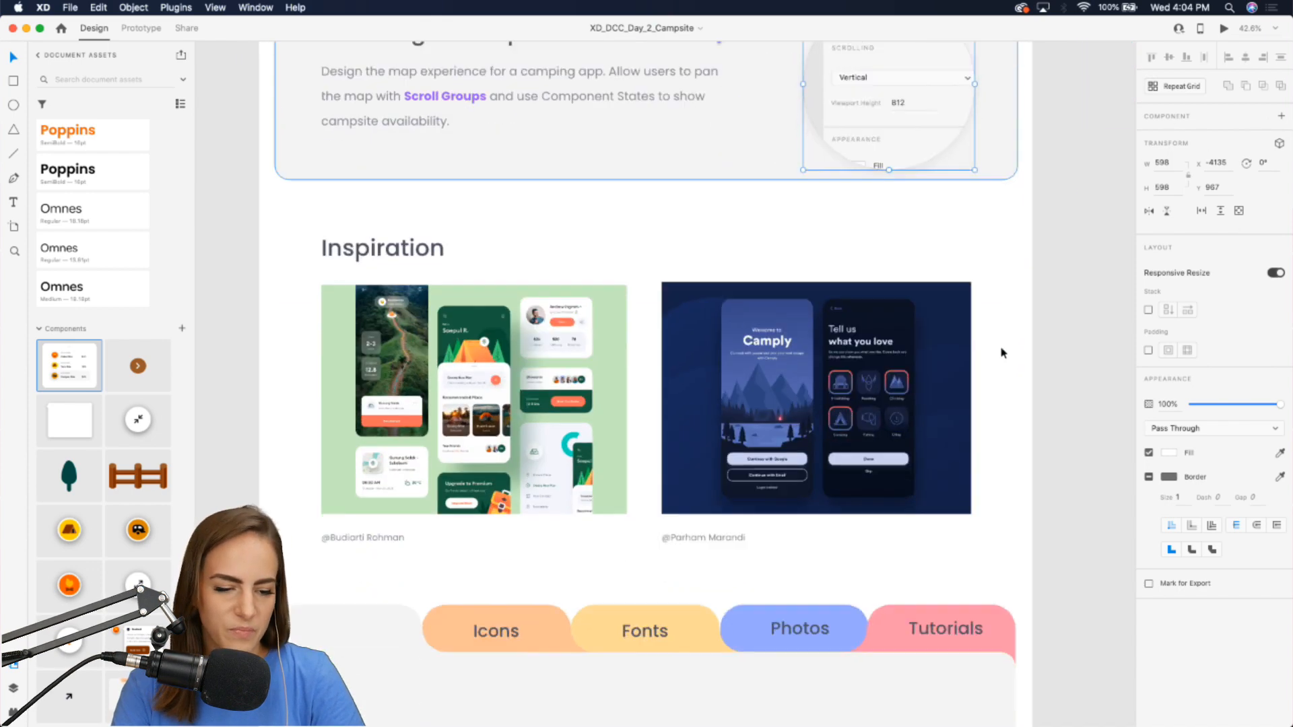
Zoom in to examine the two Inspiration images on the intro artboard.
scroll(470, 291, up, 3)
scroll(468, 292, up, 5)
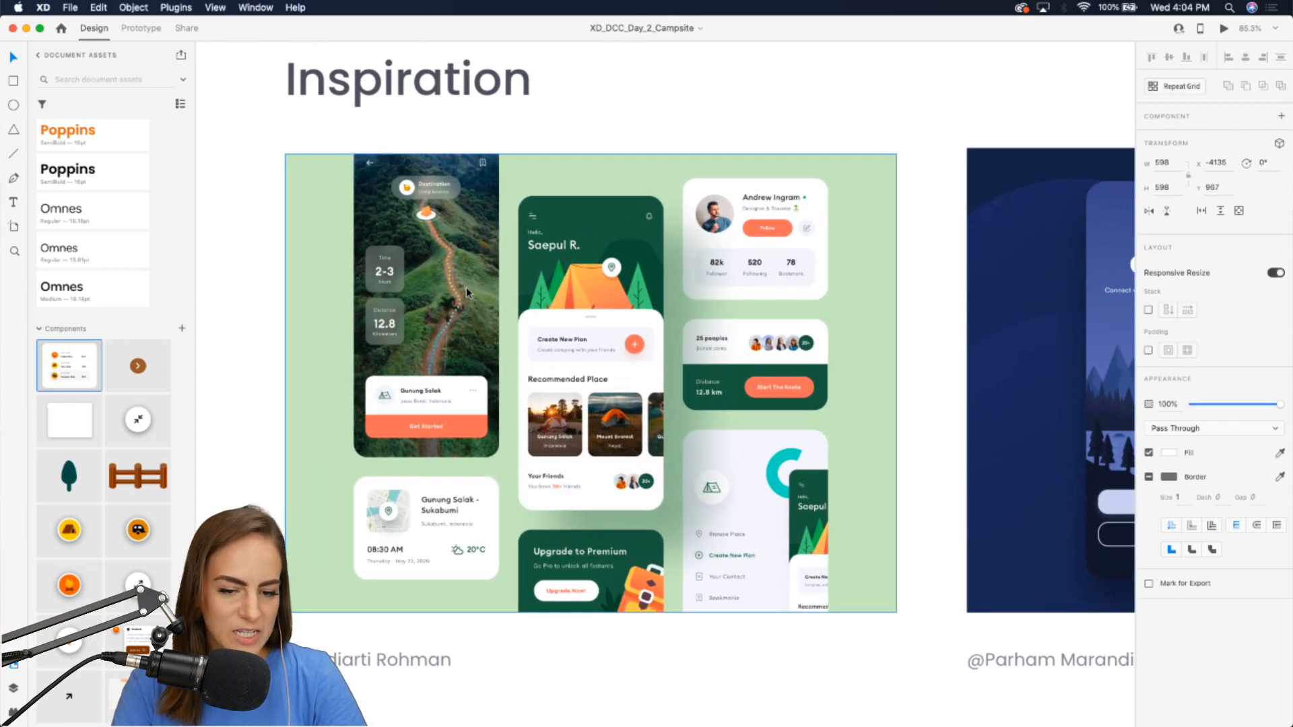
scroll(466, 286, left, 2)
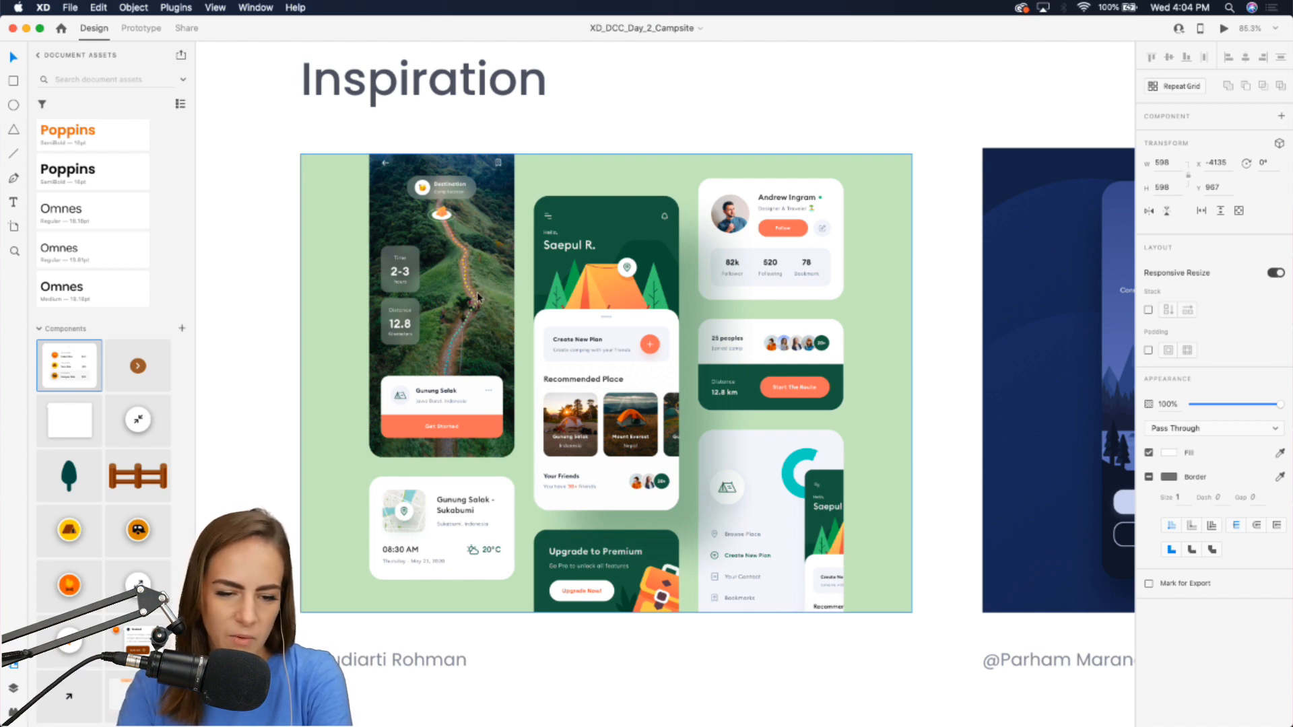
scroll(478, 296, right, 15)
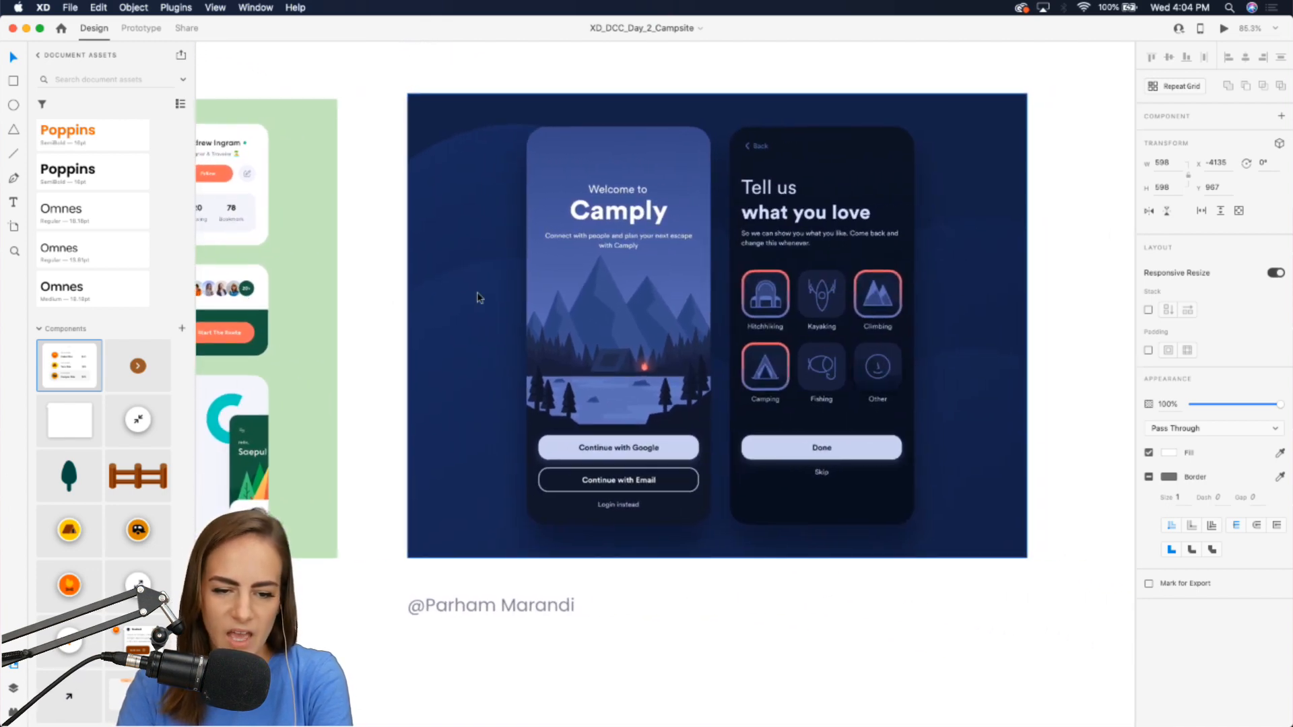
scroll(733, 311, up, 5)
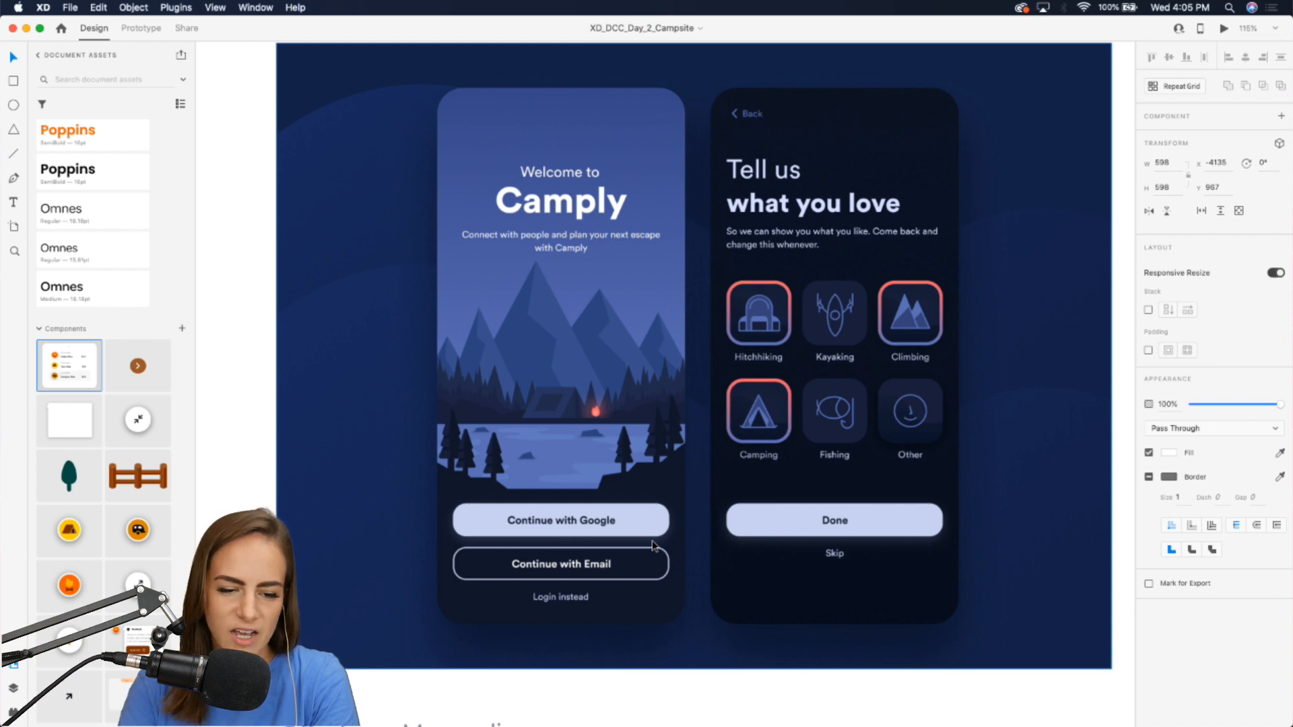
scroll(609, 394, up, 10)
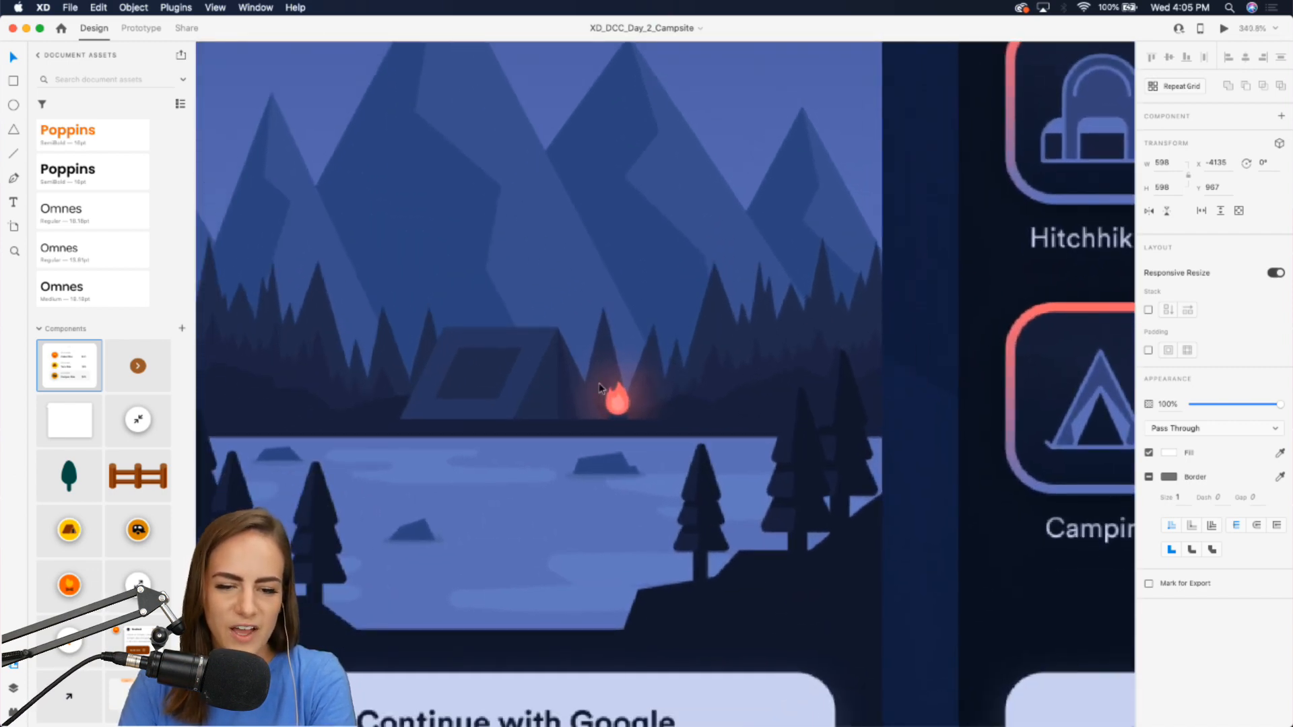
scroll(601, 389, down, 10)
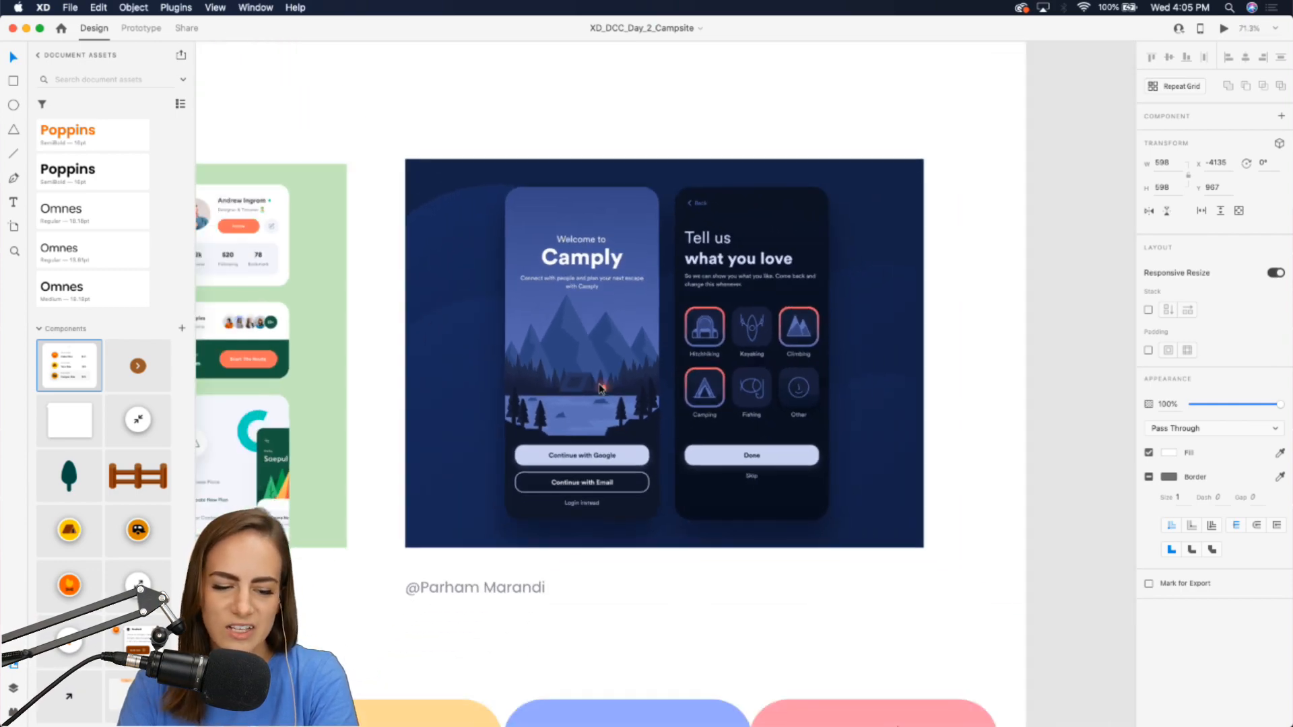
scroll(532, 600, down, 3)
scroll(537, 603, down, 5)
scroll(537, 603, left, 3)
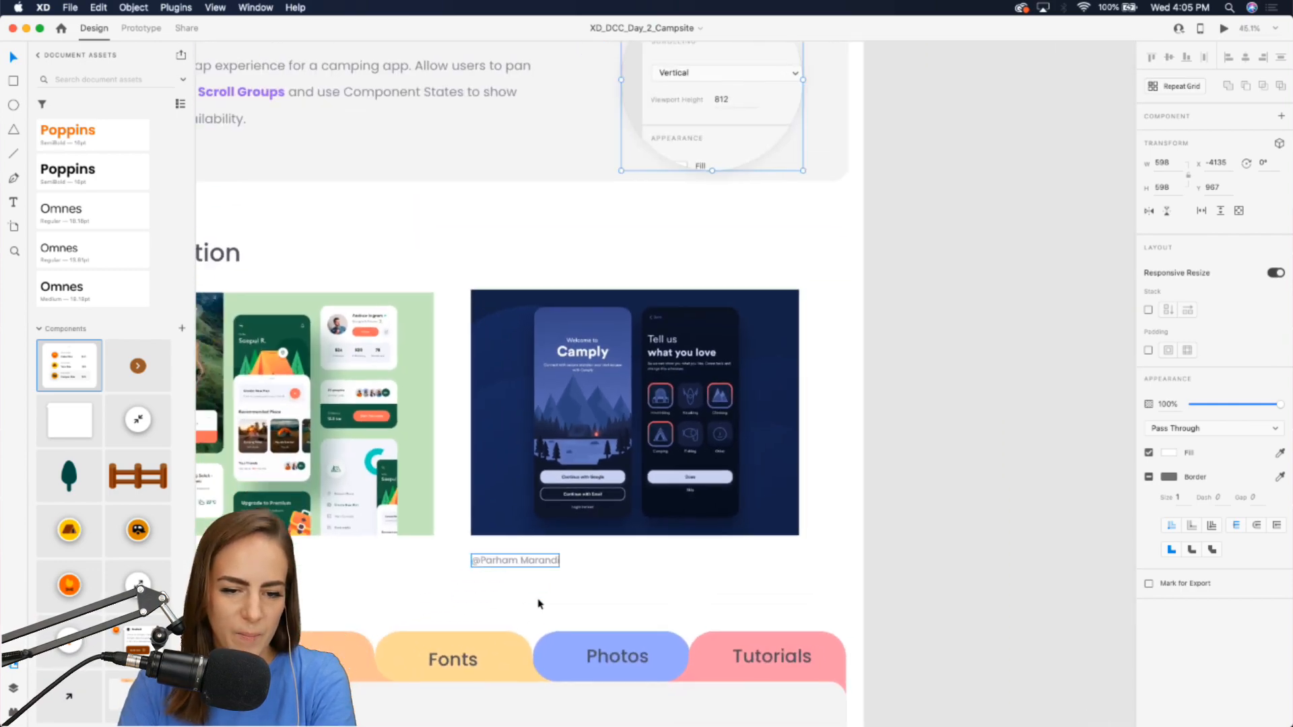
scroll(537, 603, down, 5)
scroll(537, 603, down, 2)
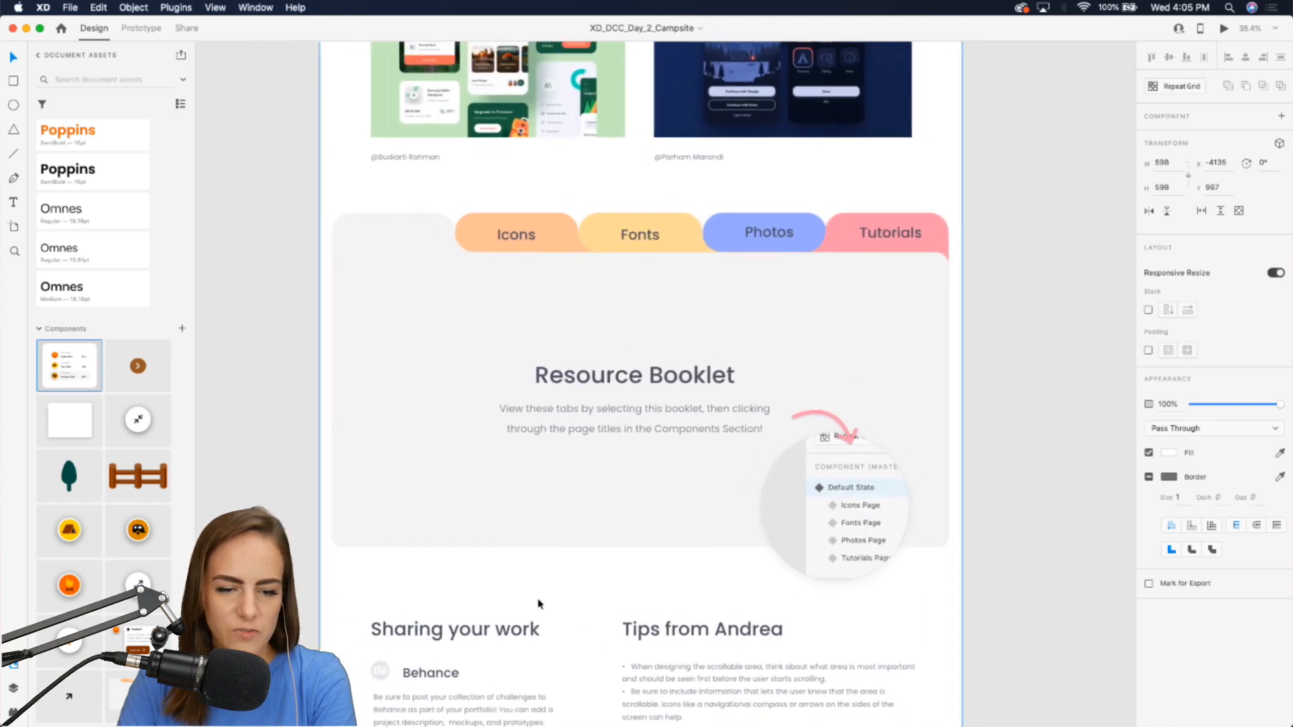
Preview the Resource Booklet's Icons, Fonts and Photos Page states, then return it to Default State.
click(700, 523)
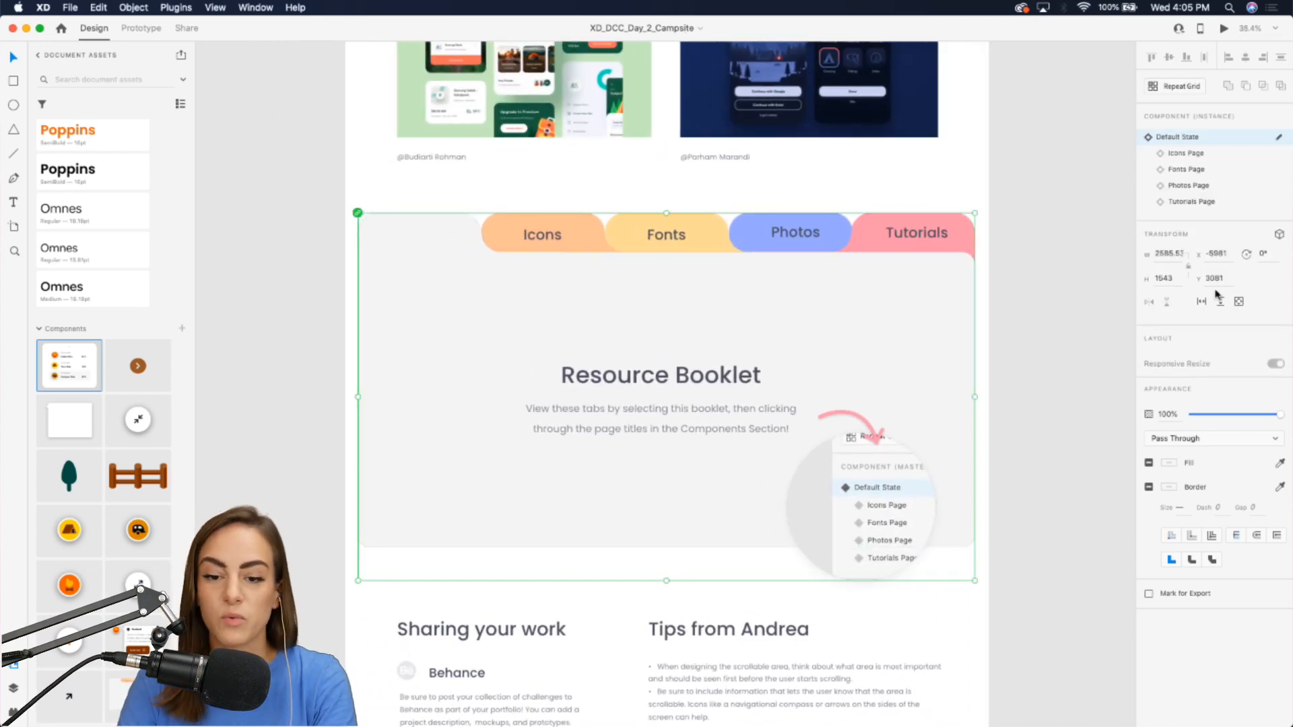
click(1186, 154)
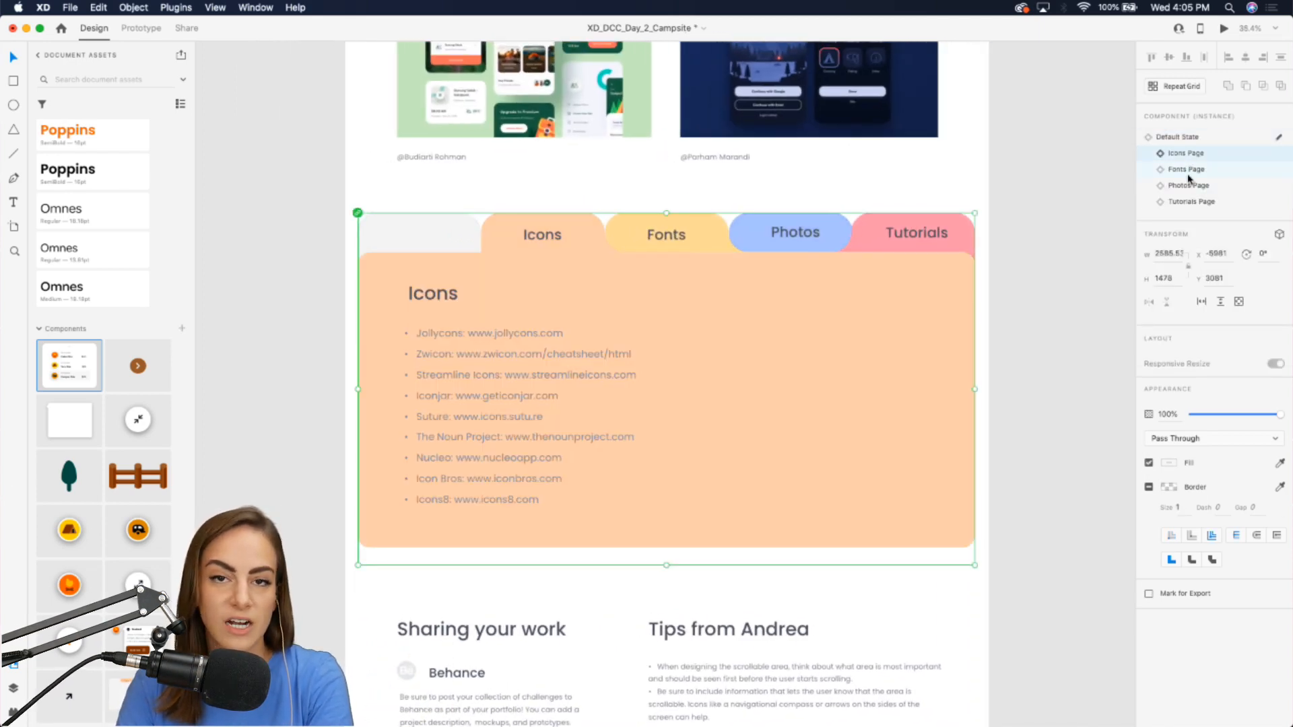
click(1187, 170)
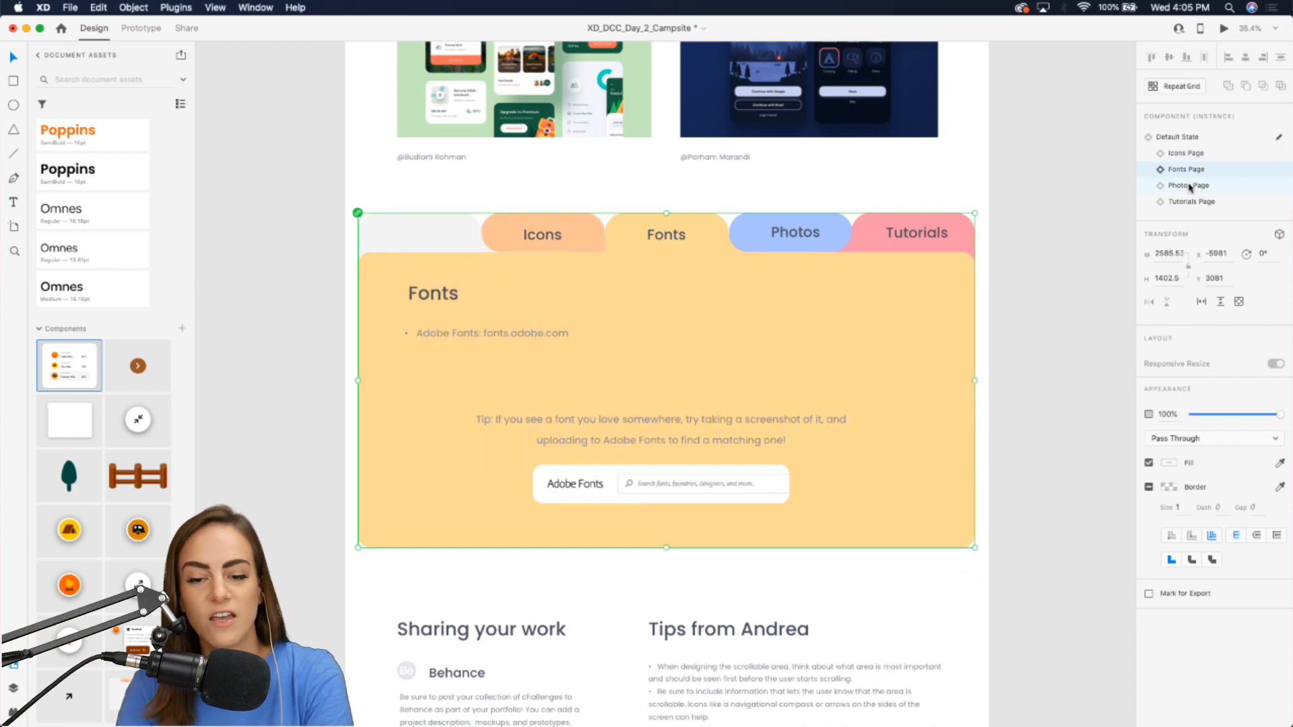
click(1189, 185)
click(1187, 137)
click(1060, 237)
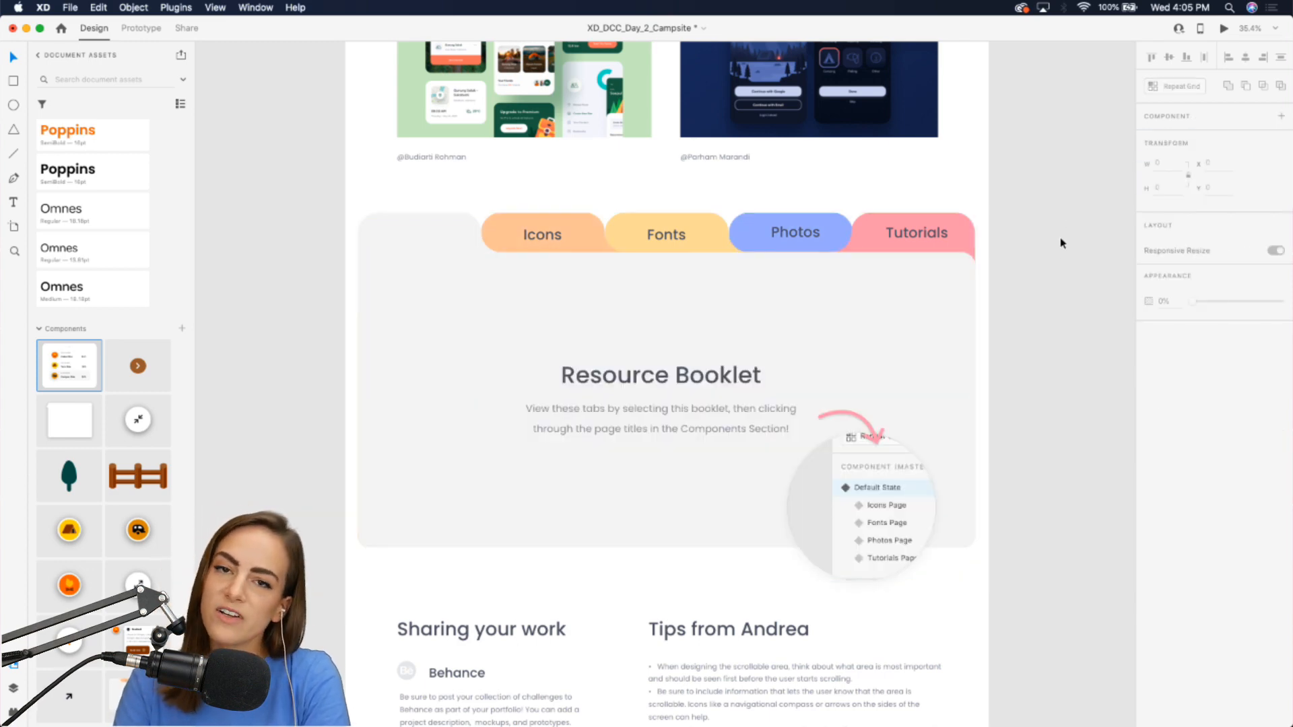
Read the Sharing your work and Tips from Andrea sections of the intro artboard.
scroll(887, 552, down, 4)
scroll(890, 558, down, 3)
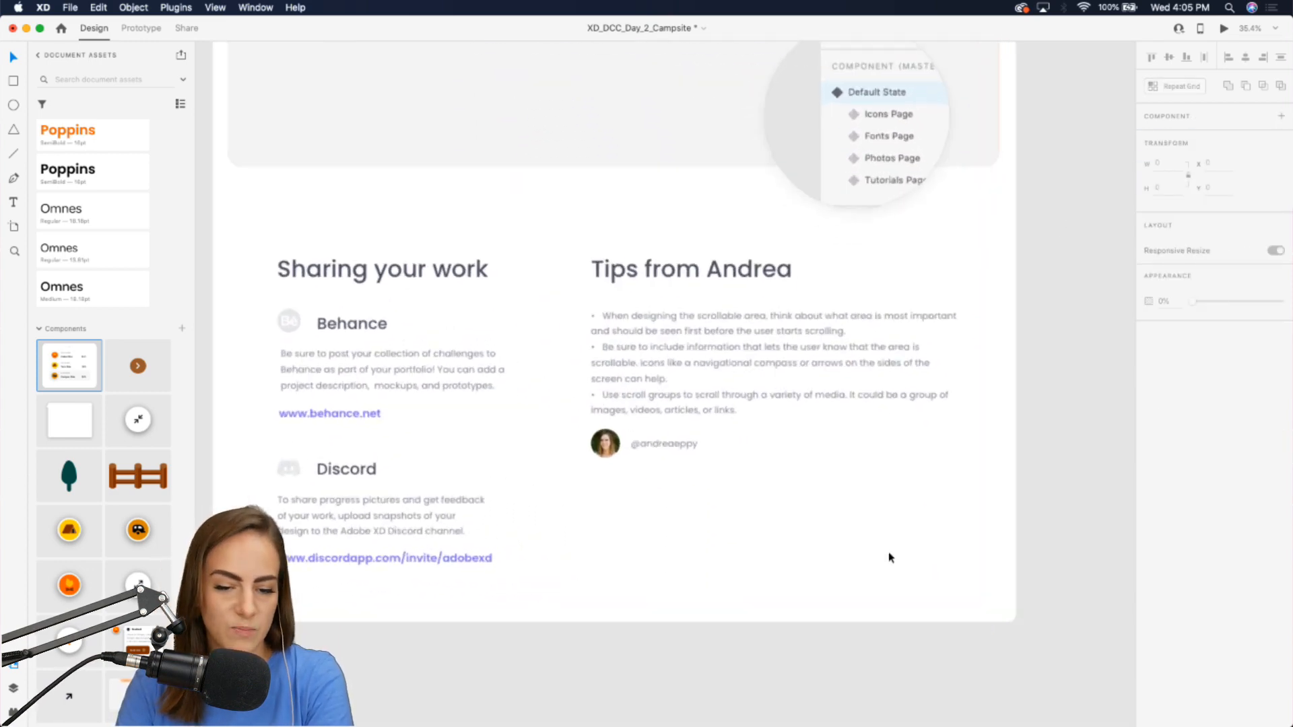
scroll(891, 558, up, 4)
scroll(887, 558, up, 1)
scroll(888, 558, right, 1)
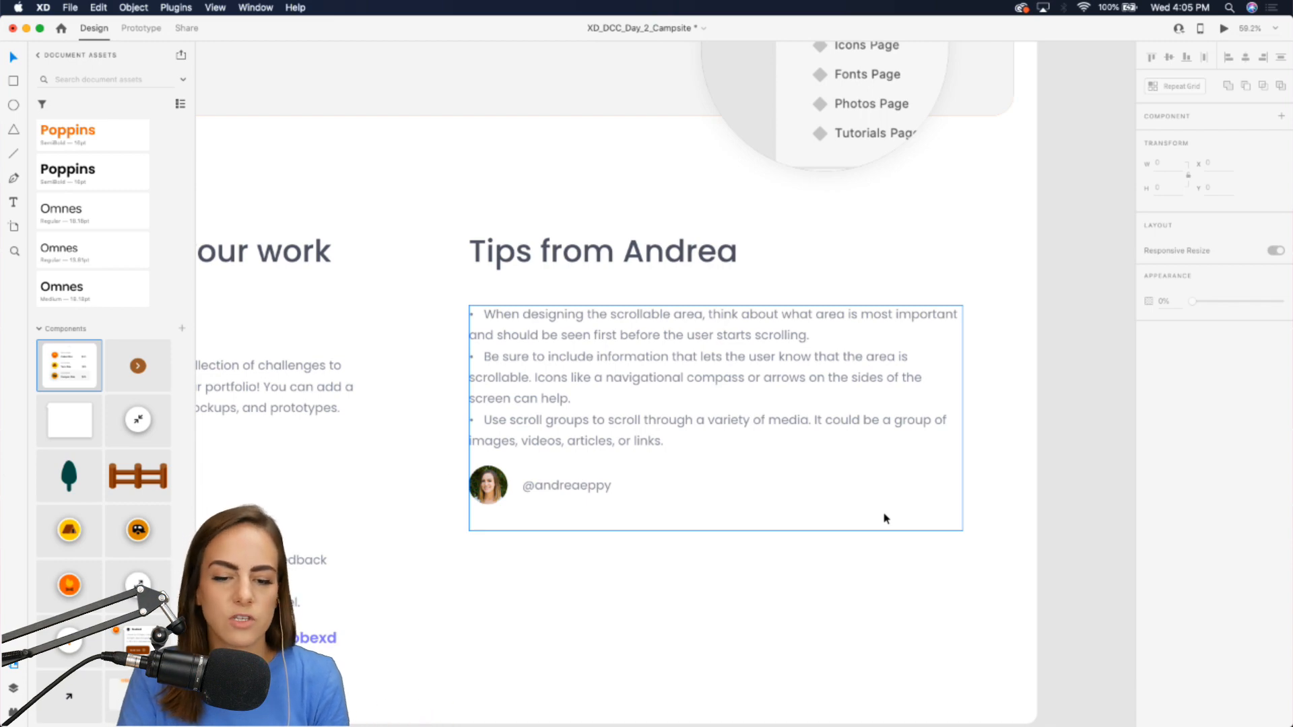
scroll(882, 511, down, 5)
Examine the finished Campgrounds artboards in Flow 1.
scroll(883, 514, right, 8)
scroll(884, 514, up, 12)
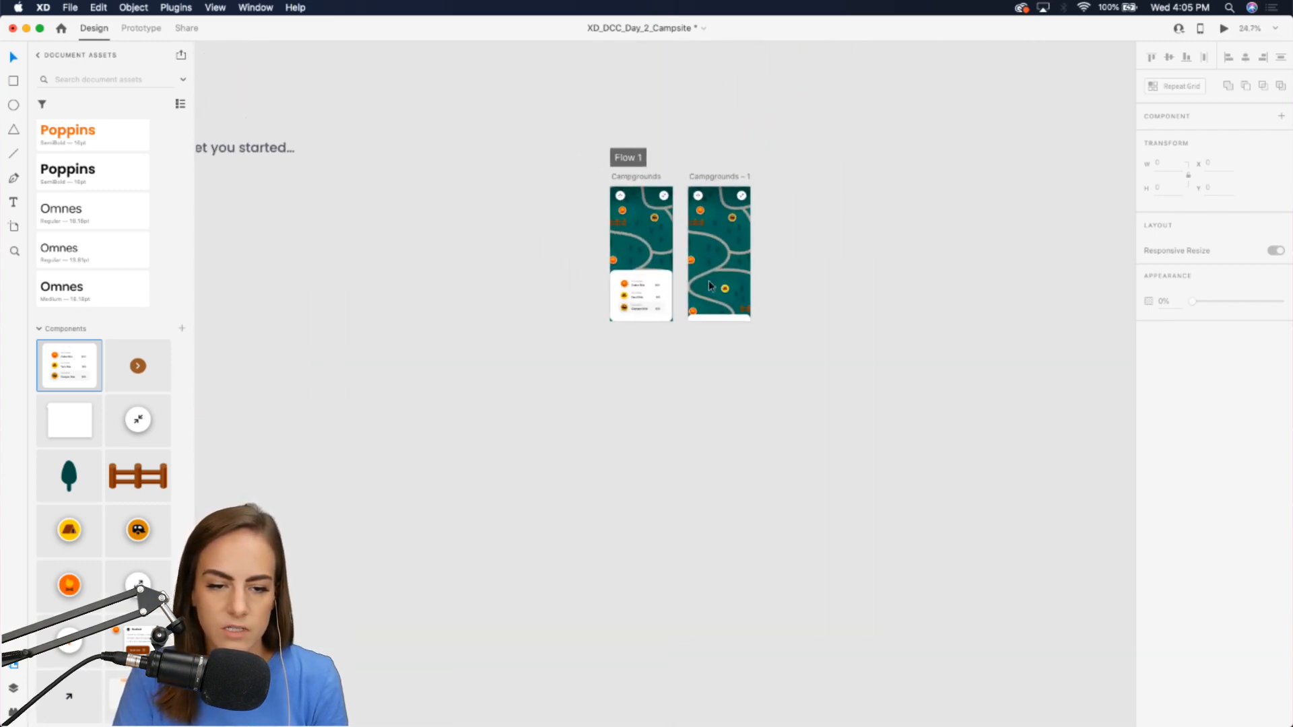
scroll(690, 261, up, 6)
scroll(690, 261, up, 3)
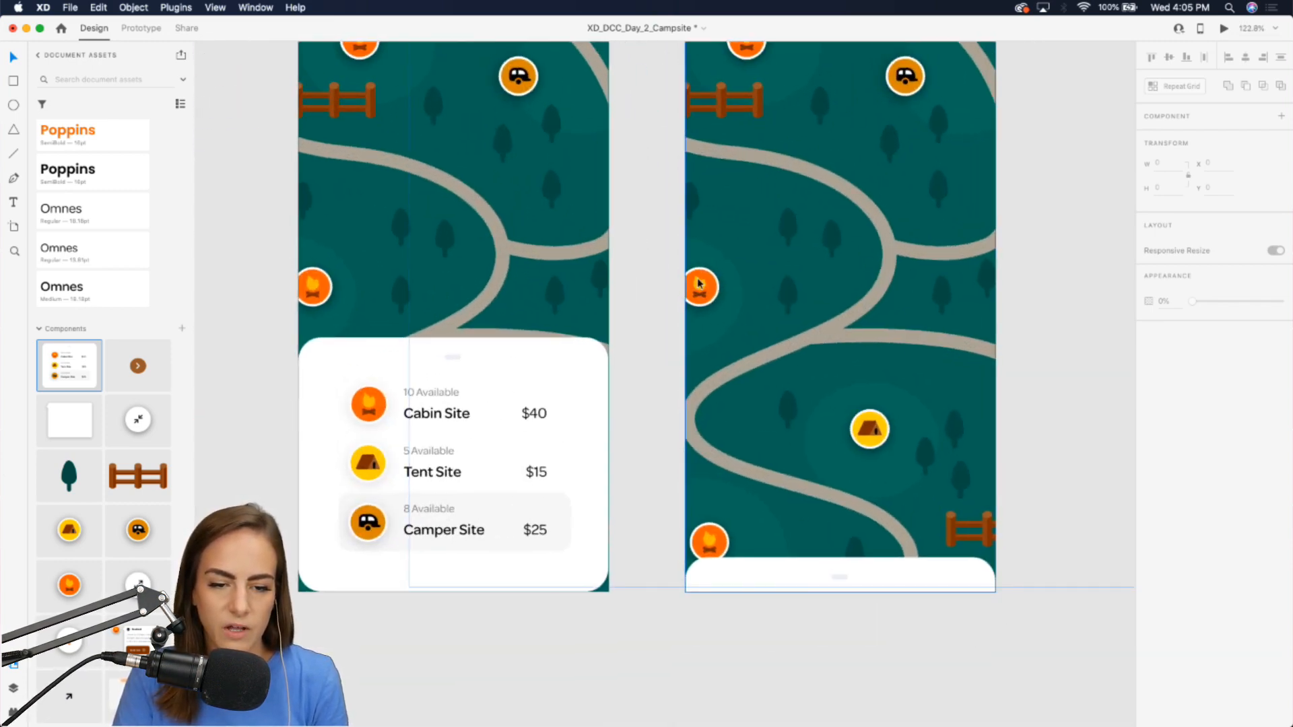
scroll(698, 283, down, 3)
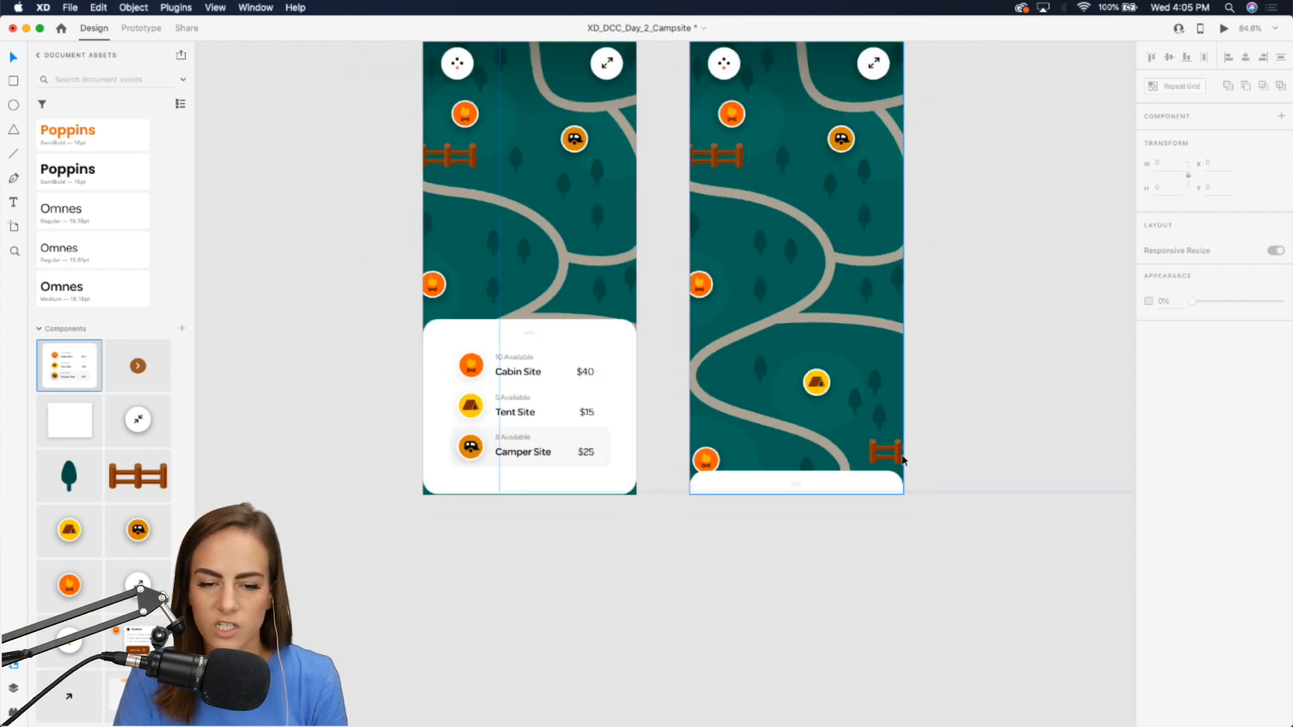
scroll(902, 460, up, 2)
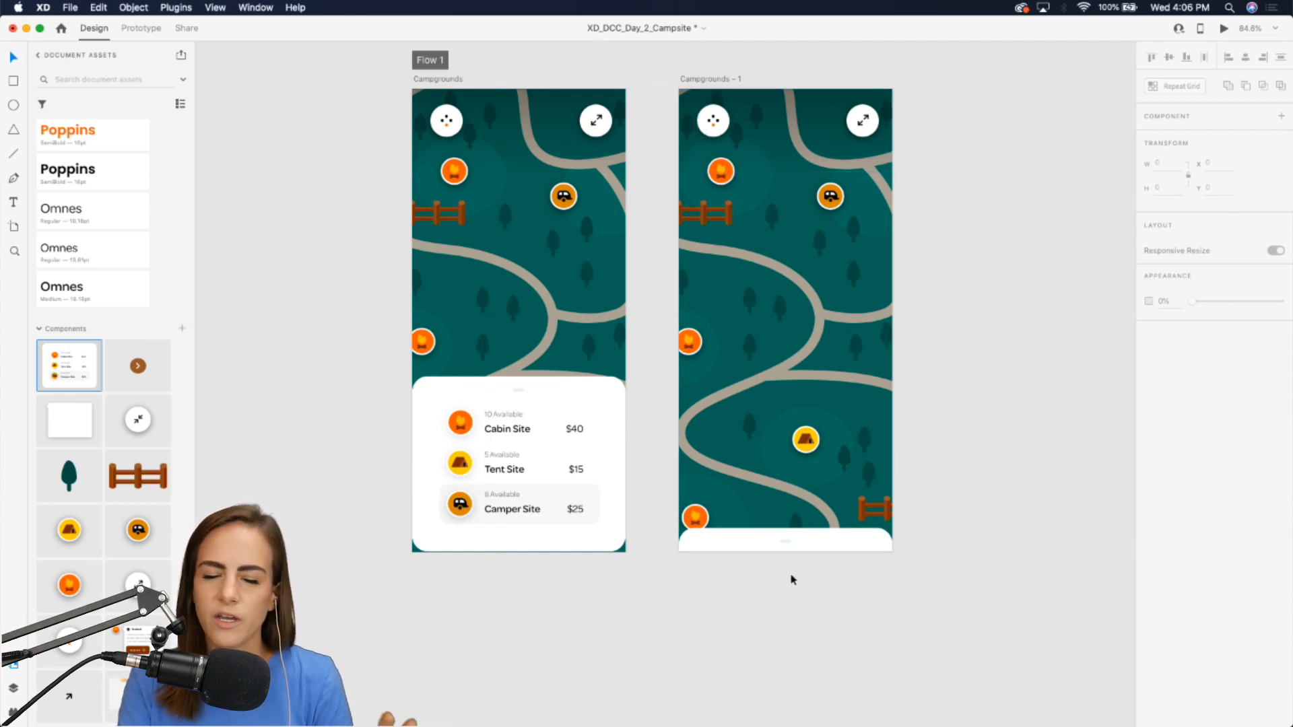
scroll(793, 581, down, 5)
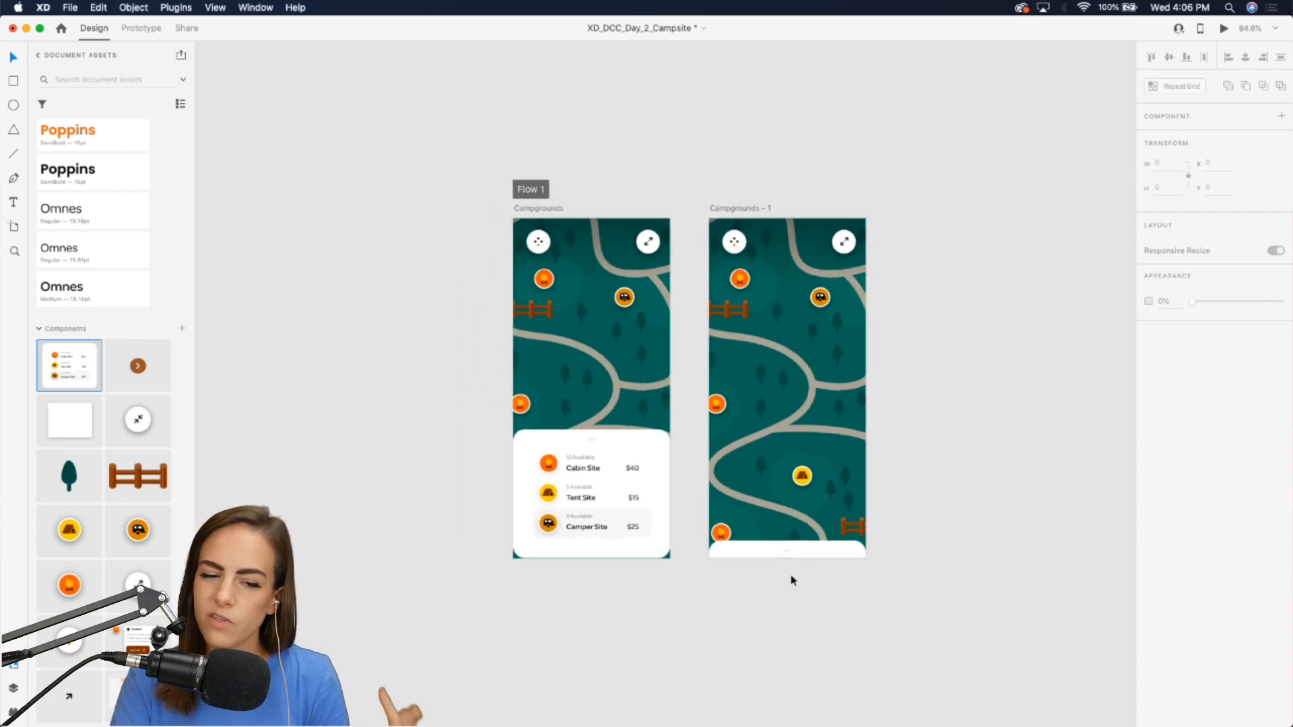
Review the Tips from Andrea section once more.
scroll(792, 580, left, 10)
scroll(793, 581, down, 15)
scroll(793, 580, left, 6)
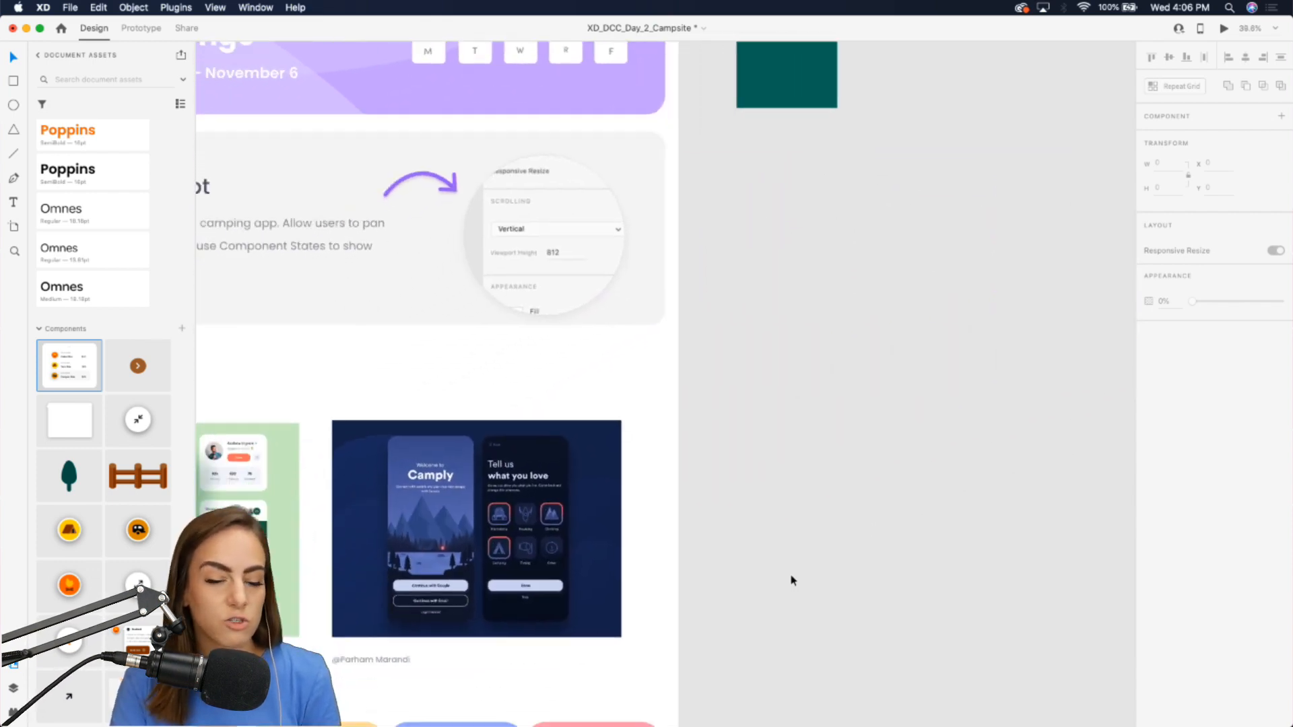
scroll(792, 569, up, 5)
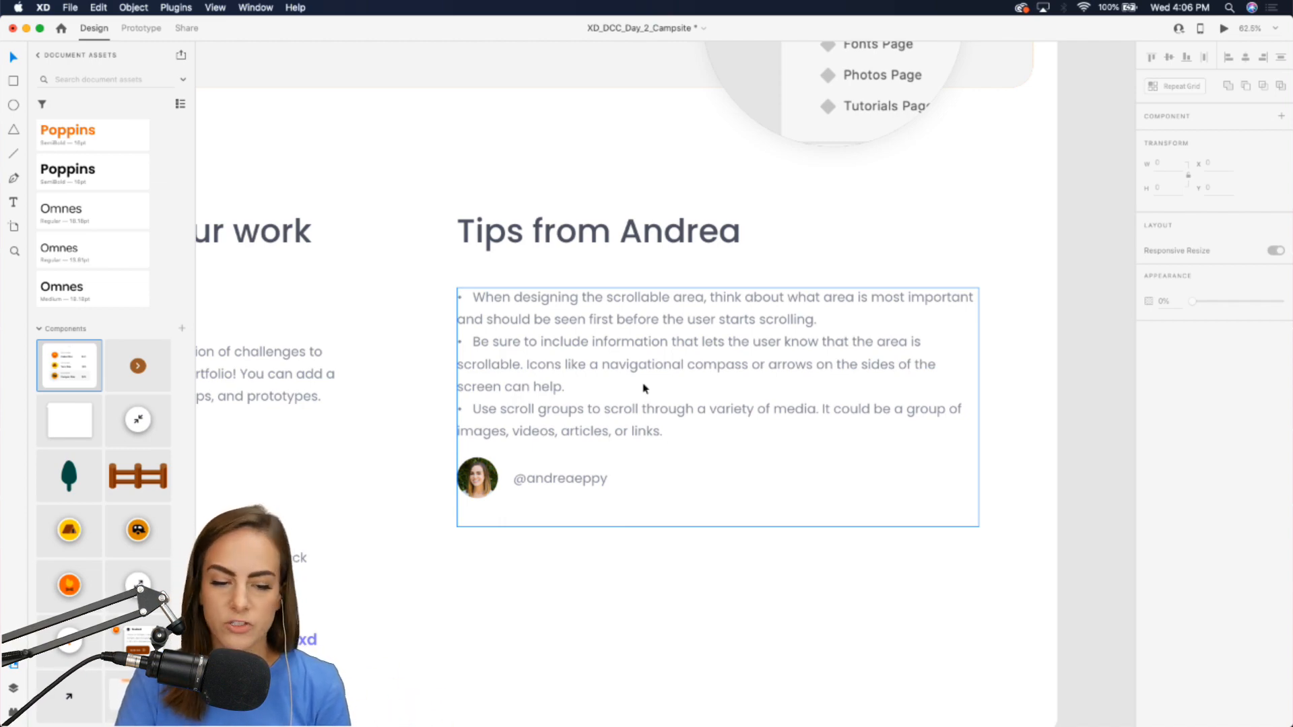
Place the compass button component in the top-left corner of the Campgrounds - 2 artboard.
scroll(644, 388, down, 5)
scroll(644, 388, up, 8)
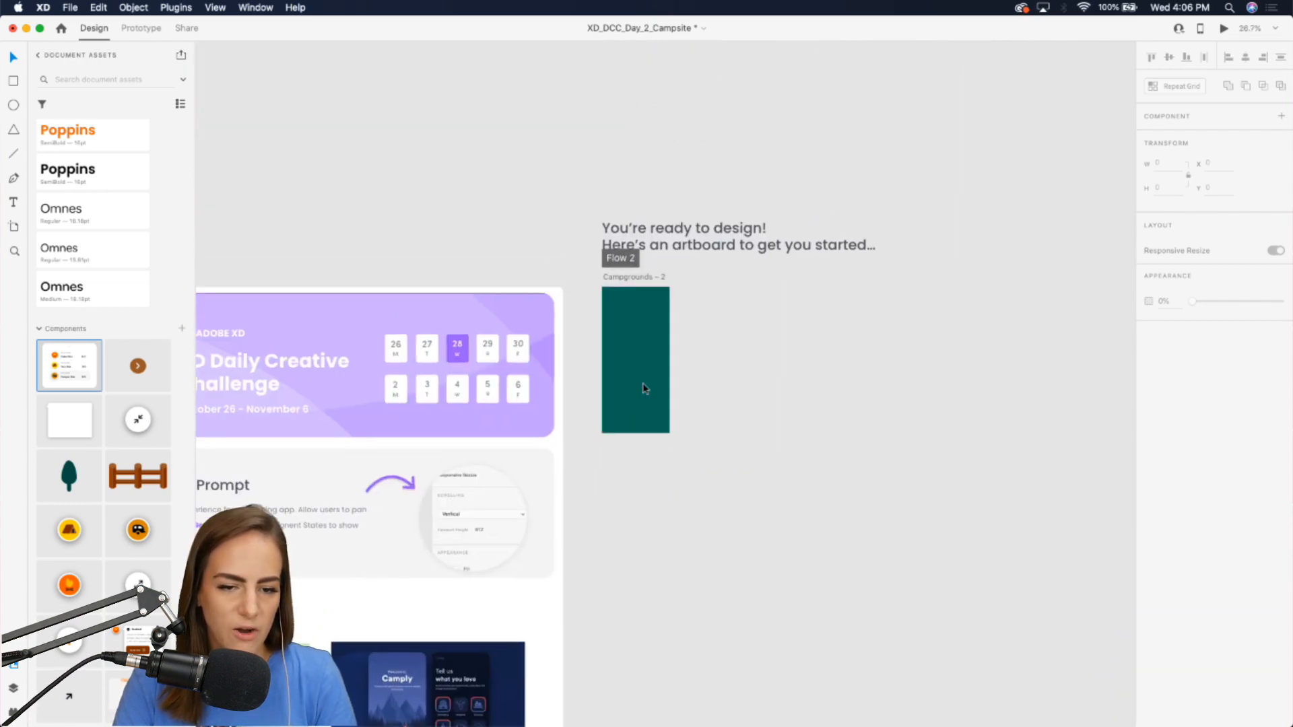
scroll(644, 388, up, 5)
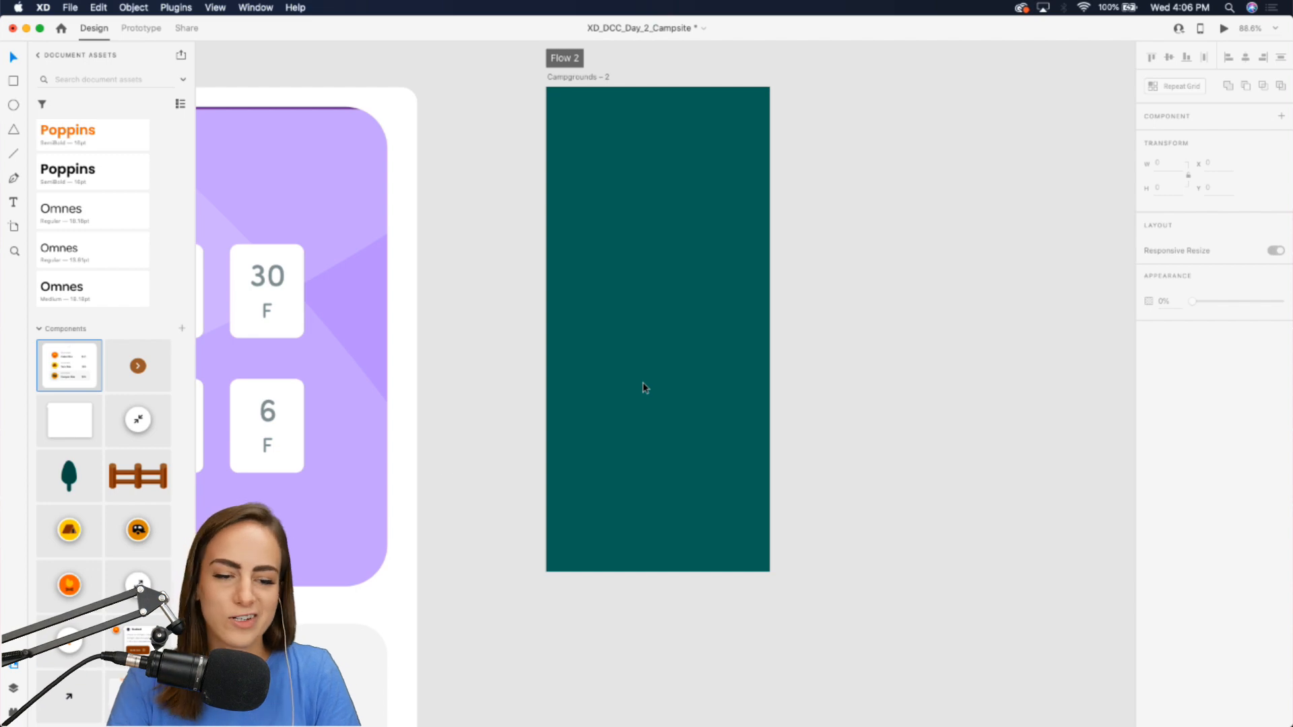
scroll(644, 387, up, 3)
drag(86, 643, 568, 133)
scroll(519, 158, down, 2)
scroll(525, 175, up, 1)
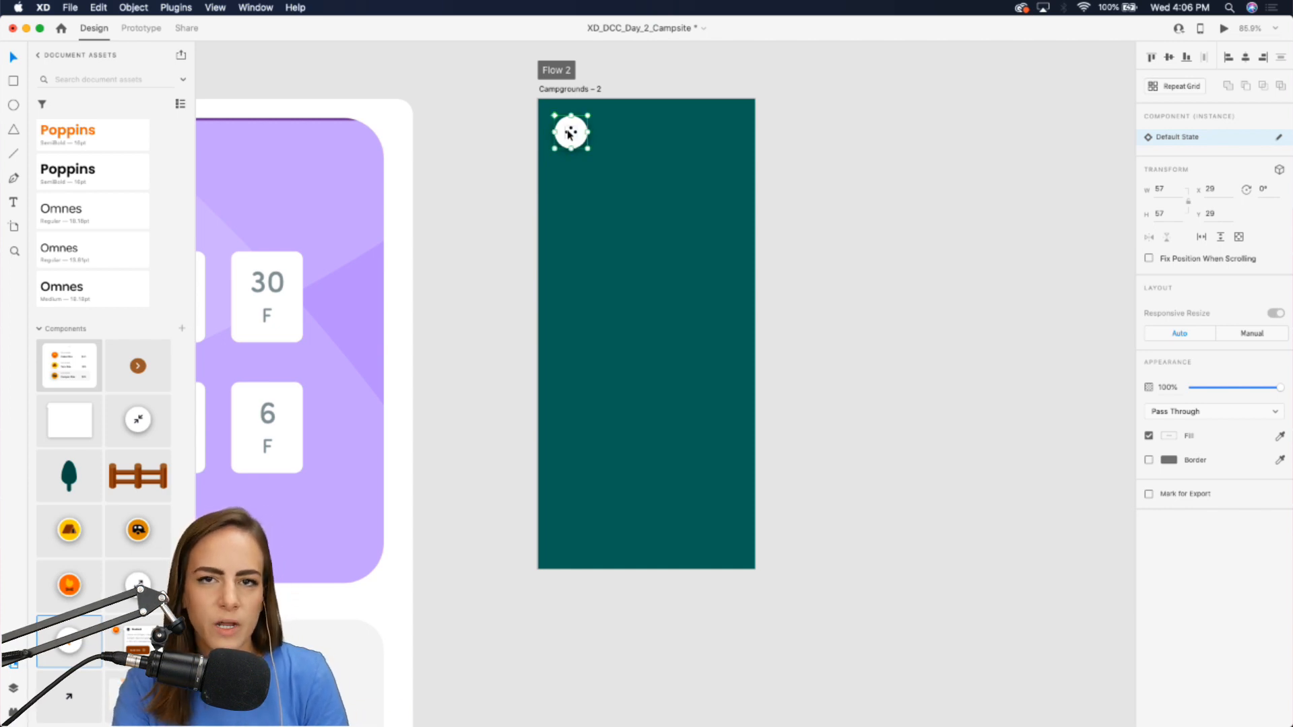
scroll(569, 133, up, 2)
click(481, 150)
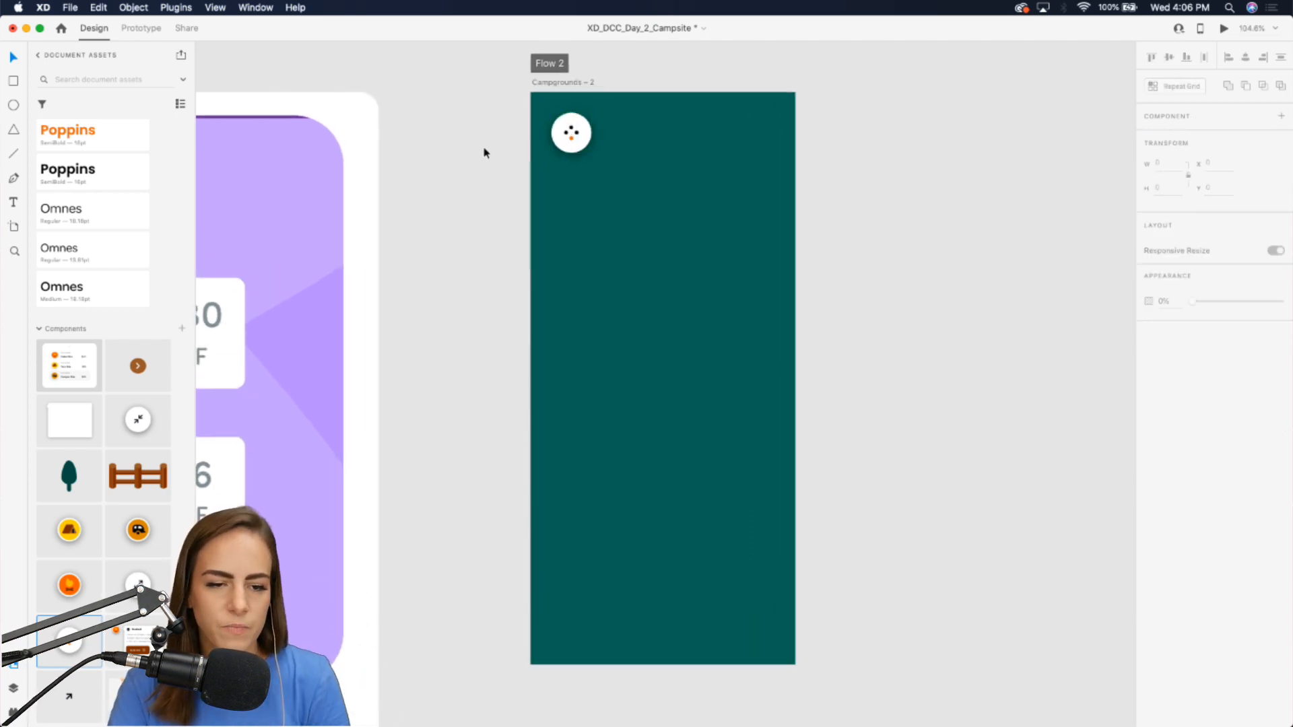
click(14, 81)
drag(552, 113, 744, 458)
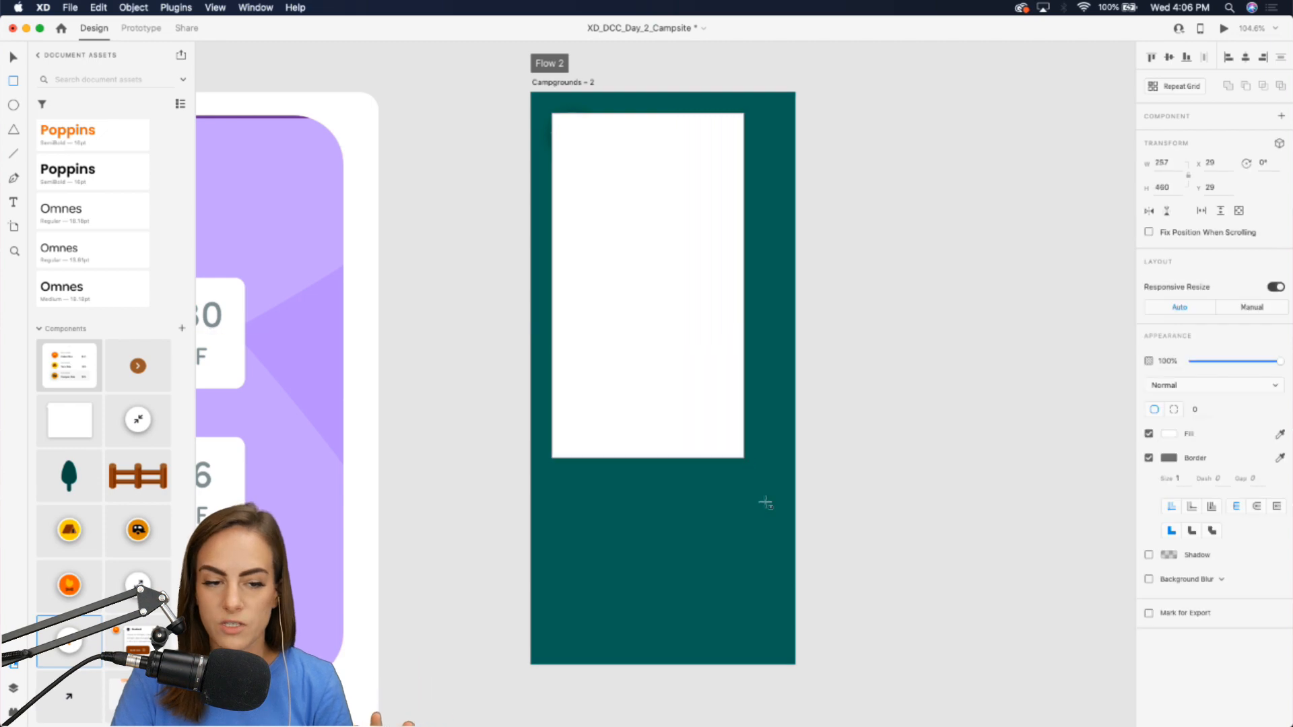
drag(766, 503, 580, 156)
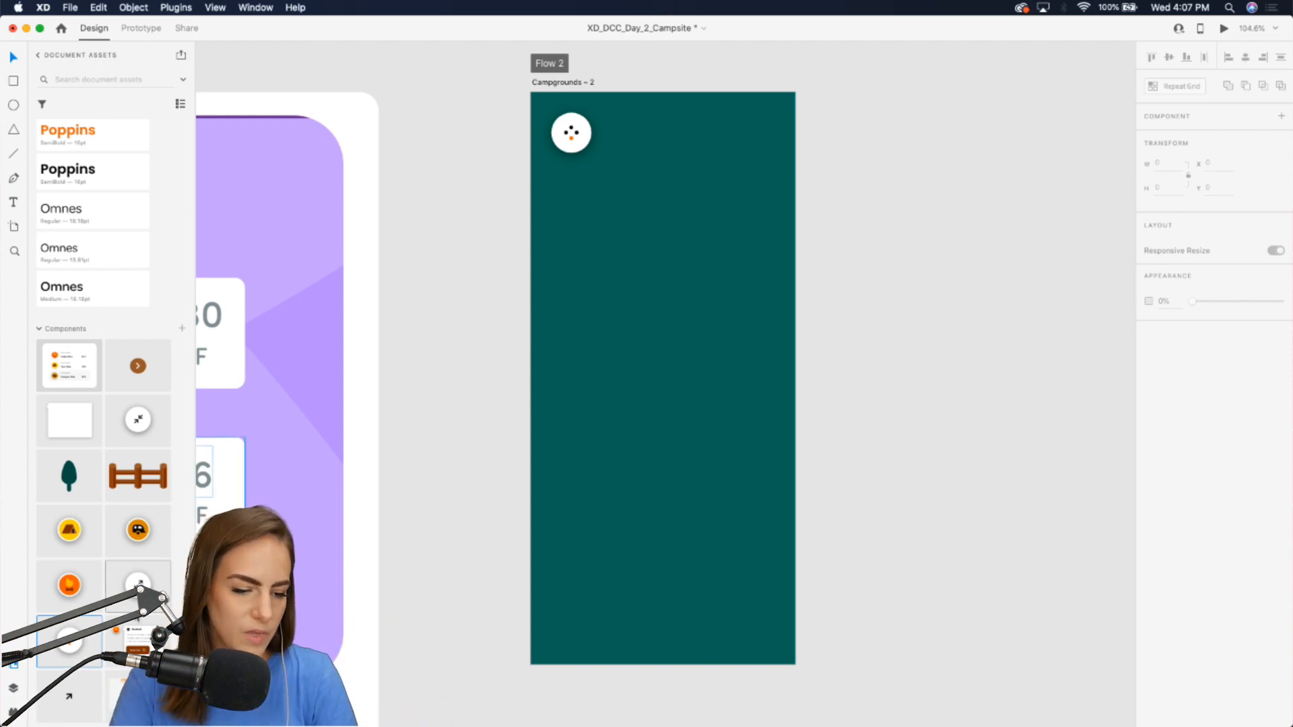
Place the expand button component in the top-right corner of the Campgrounds - 2 artboard.
drag(138, 420, 423, 290)
drag(493, 300, 753, 138)
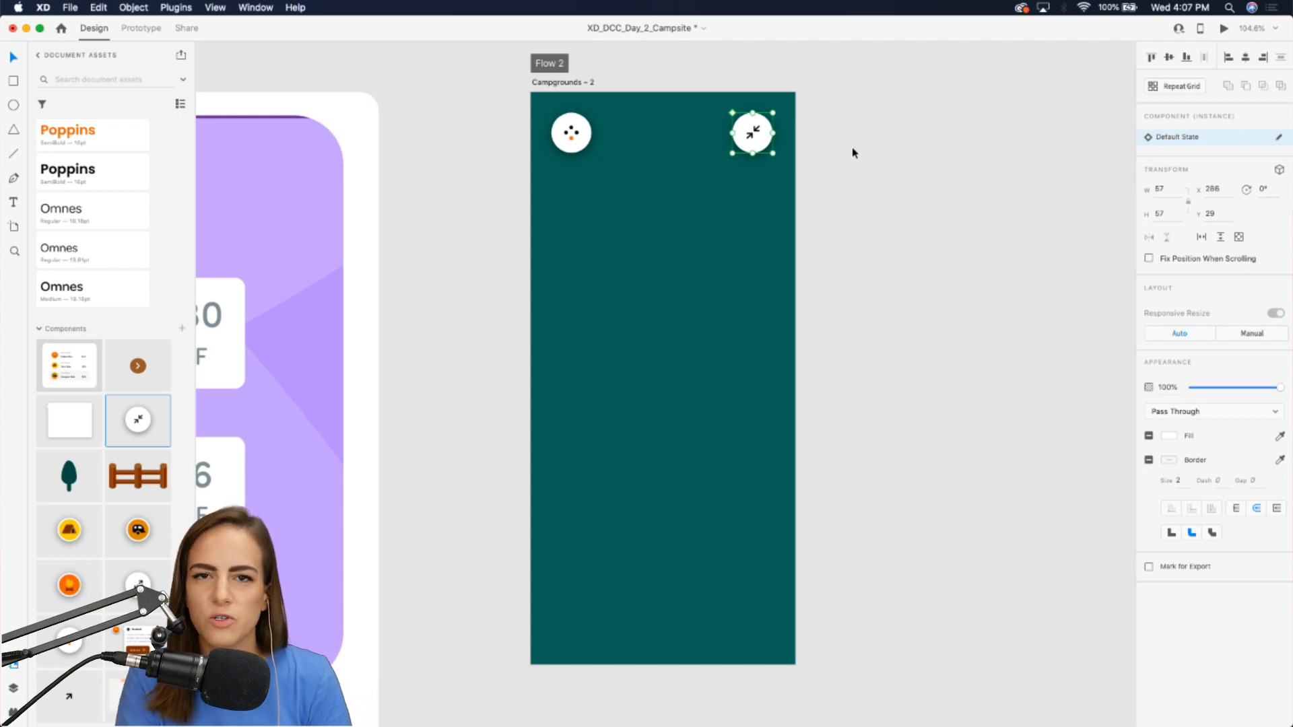
scroll(852, 152, up, 2)
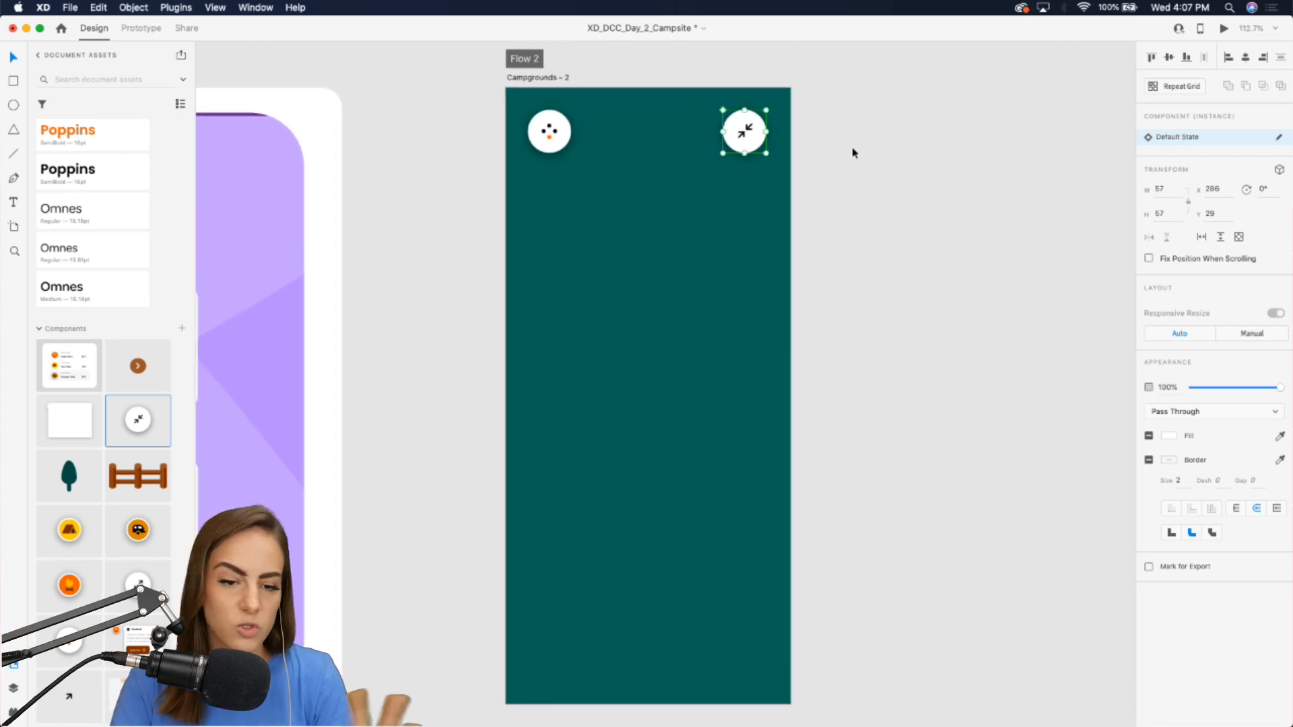
scroll(742, 197, down, 2)
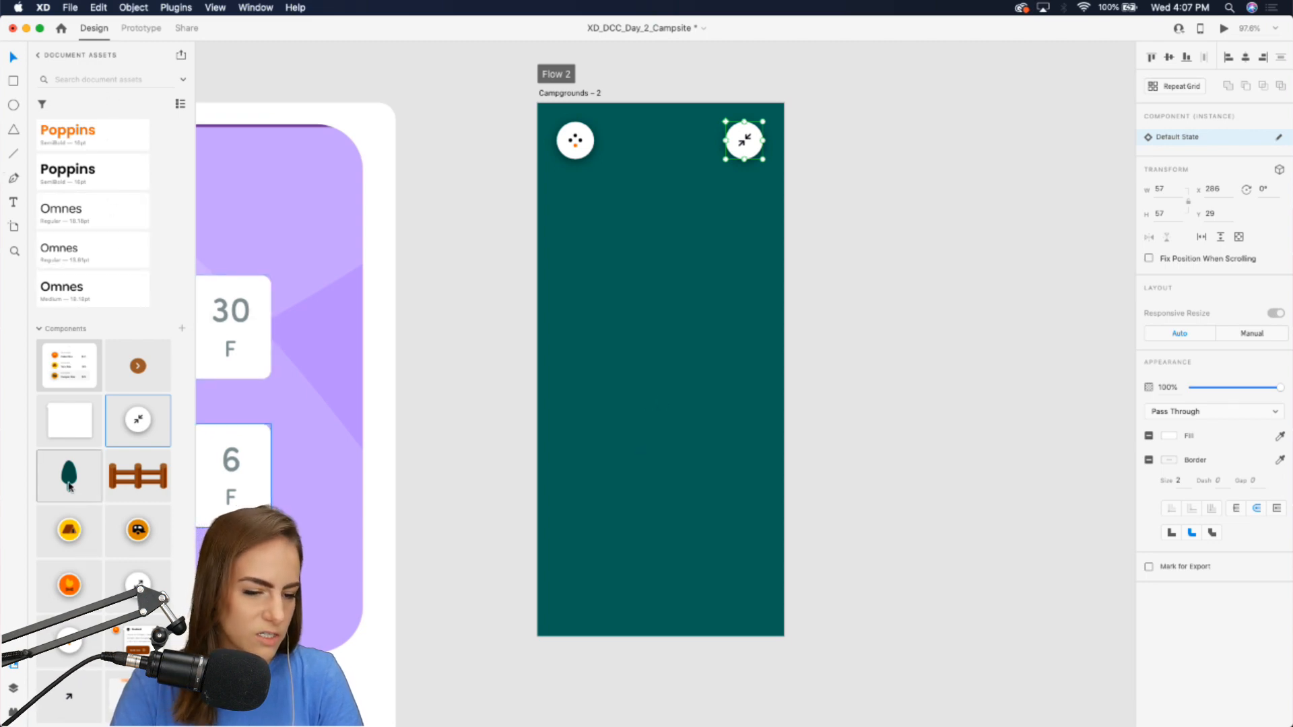
Scatter five tree components across the map area of the Campgrounds - 2 artboard.
drag(69, 476, 584, 388)
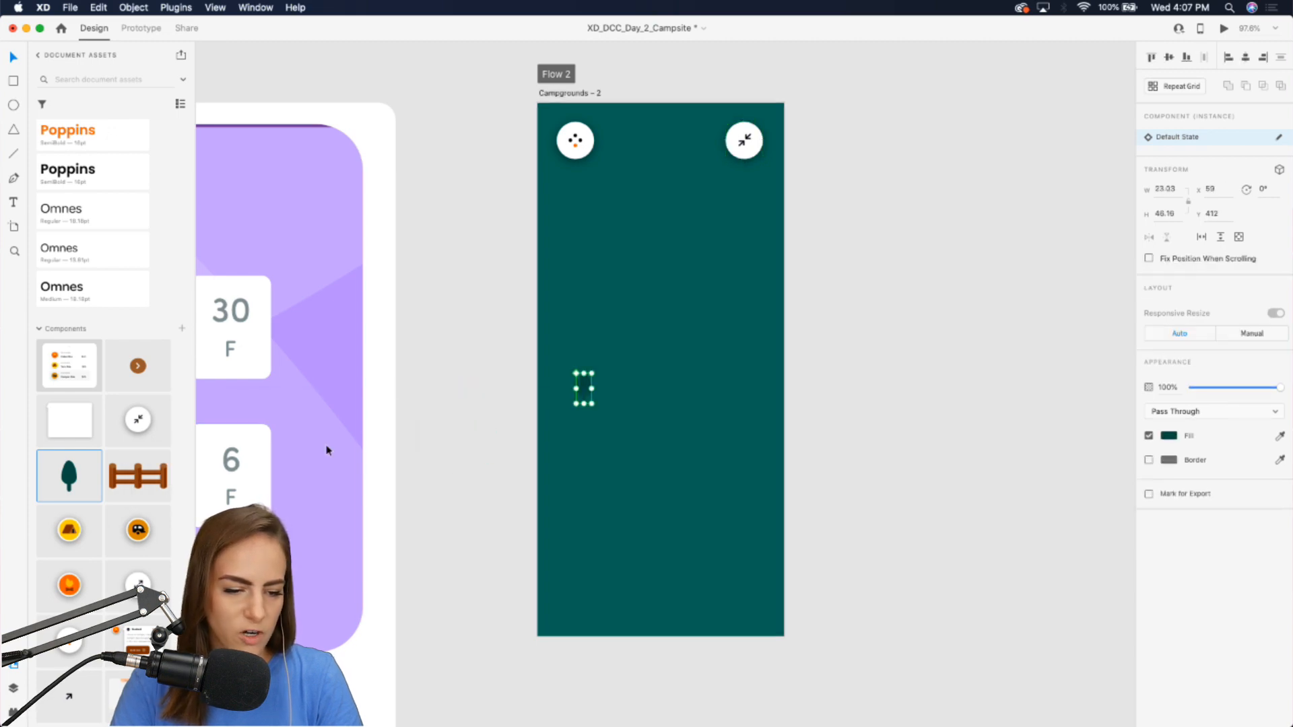
drag(60, 482, 656, 318)
click(507, 329)
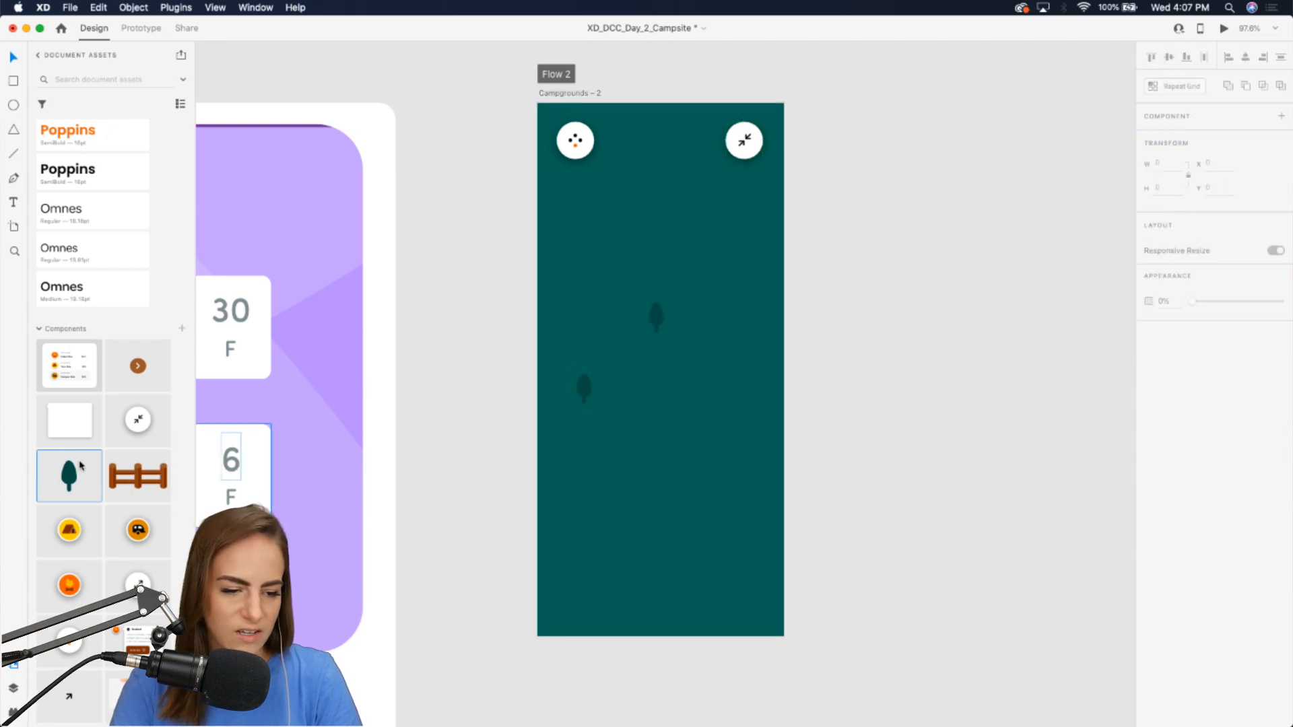
drag(69, 476, 648, 470)
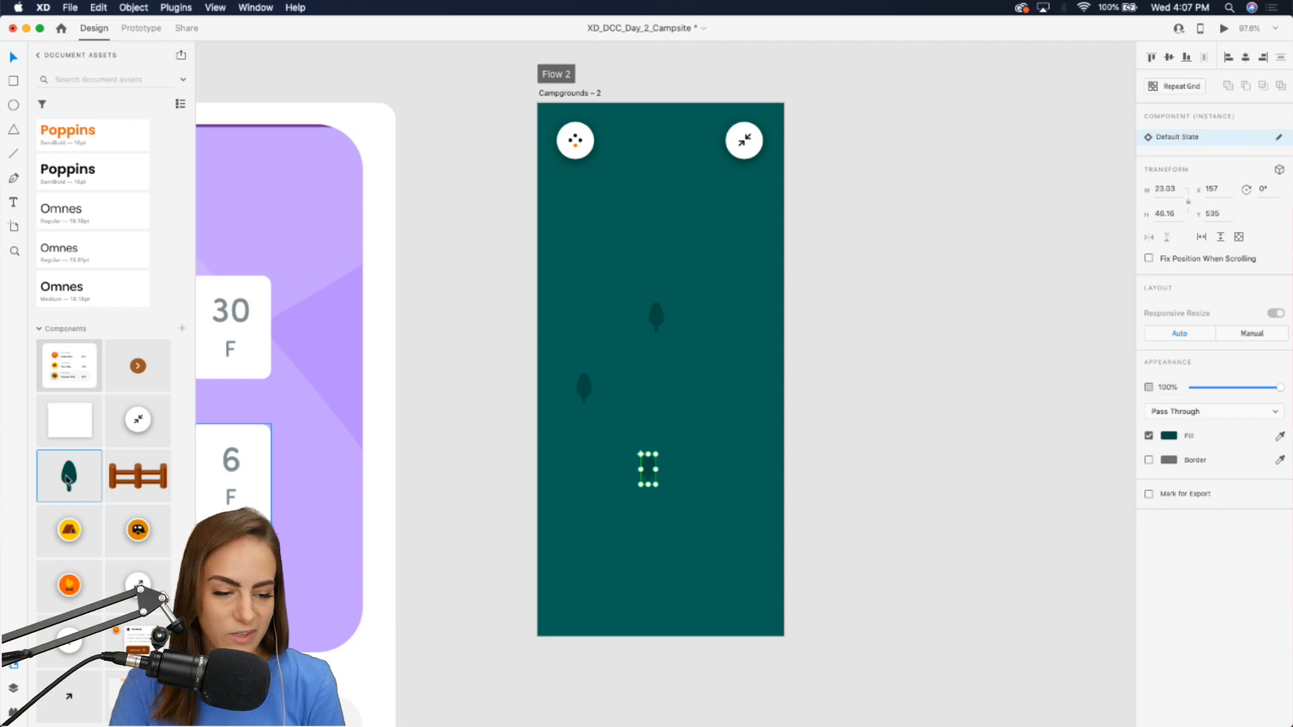
drag(68, 476, 756, 256)
click(842, 427)
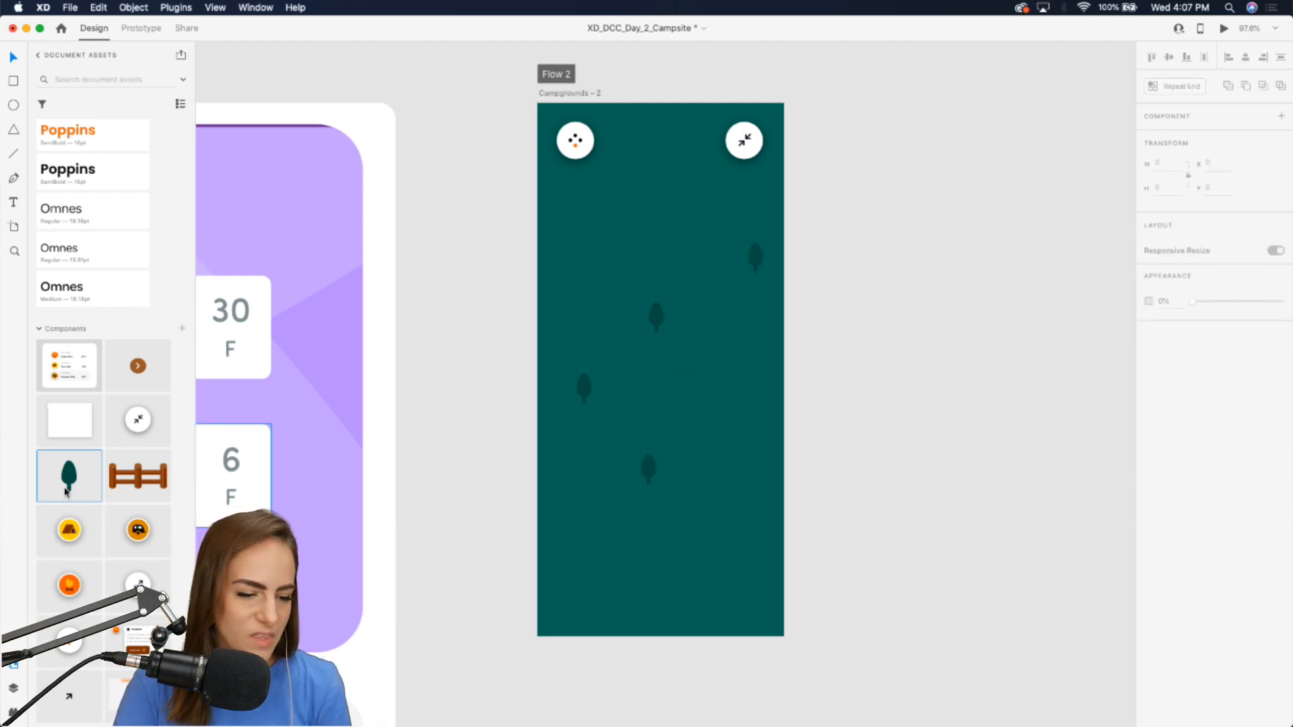
drag(69, 476, 592, 225)
click(508, 266)
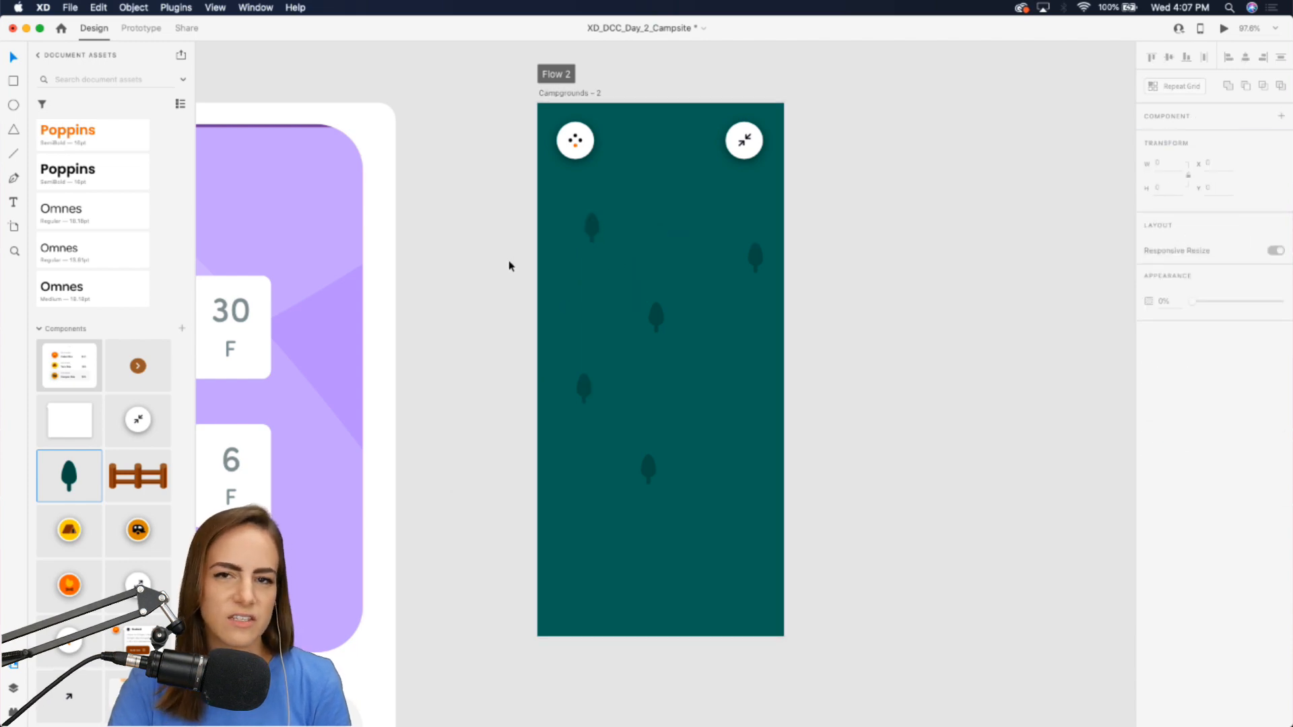
Add three more tree components to the map, near the bottom right, bottom left and top.
drag(68, 476, 743, 536)
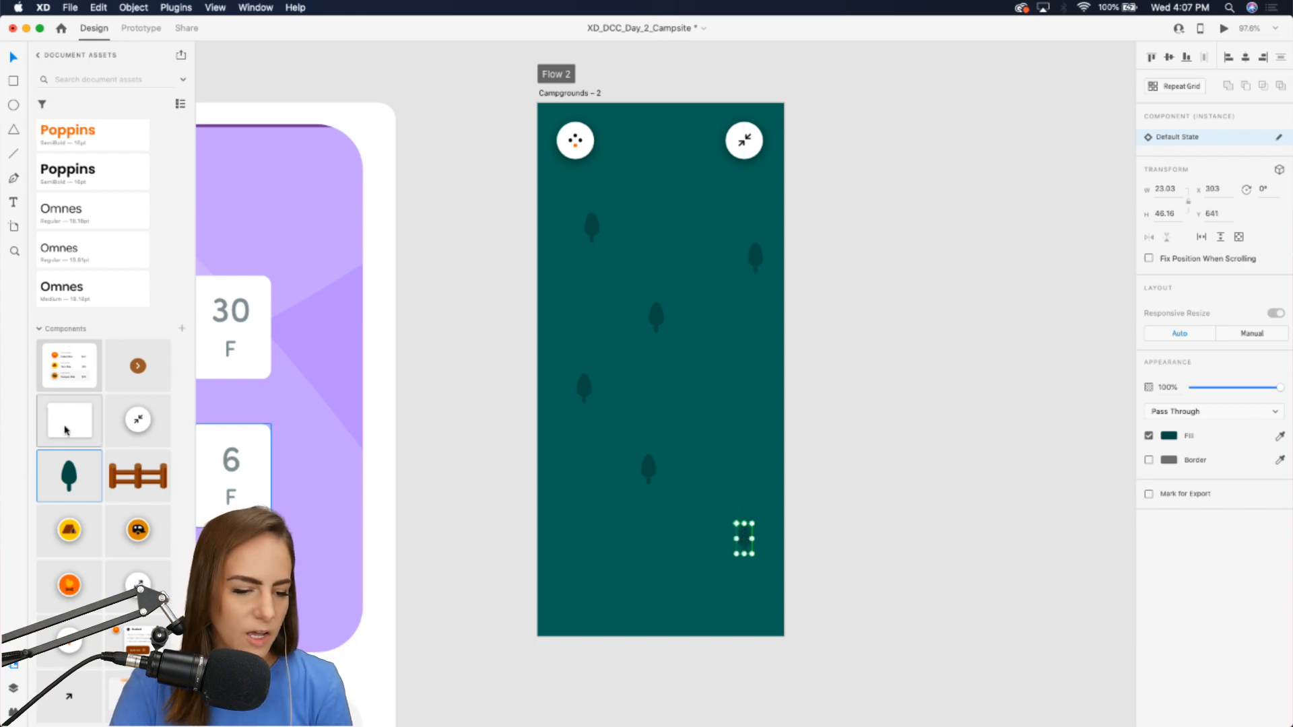
drag(69, 476, 614, 555)
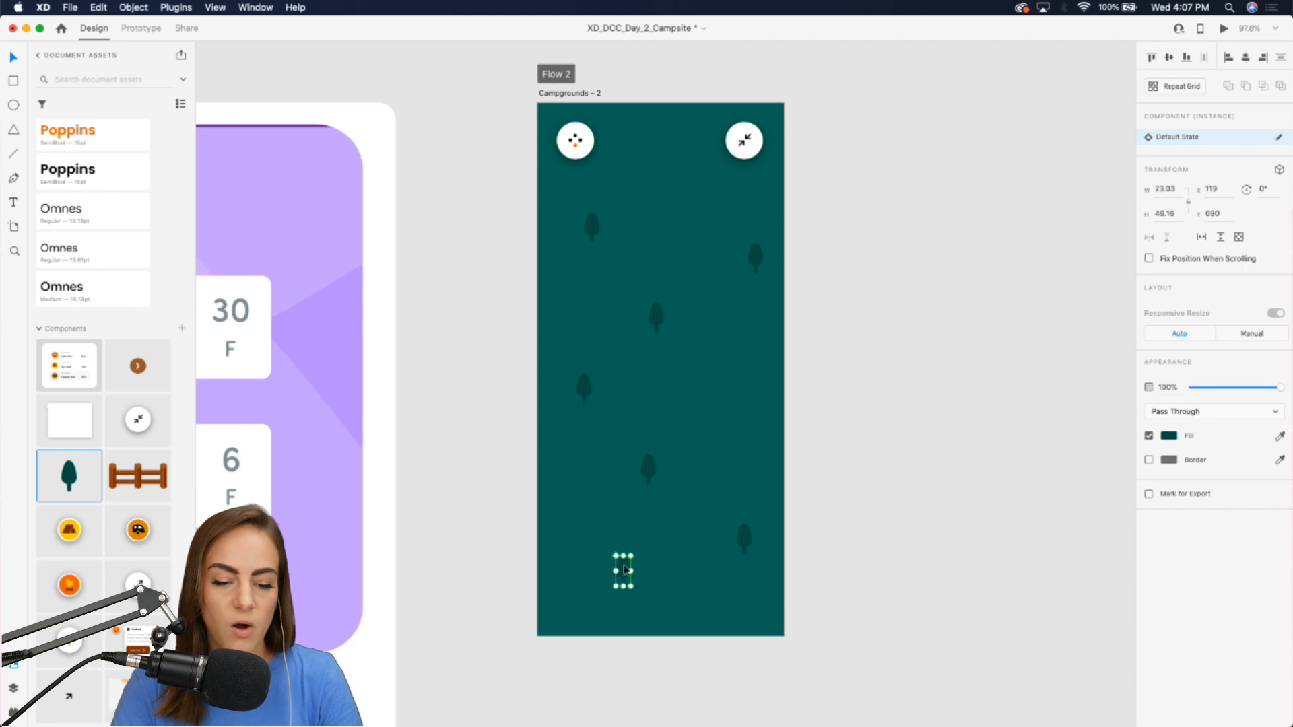
drag(623, 571, 587, 546)
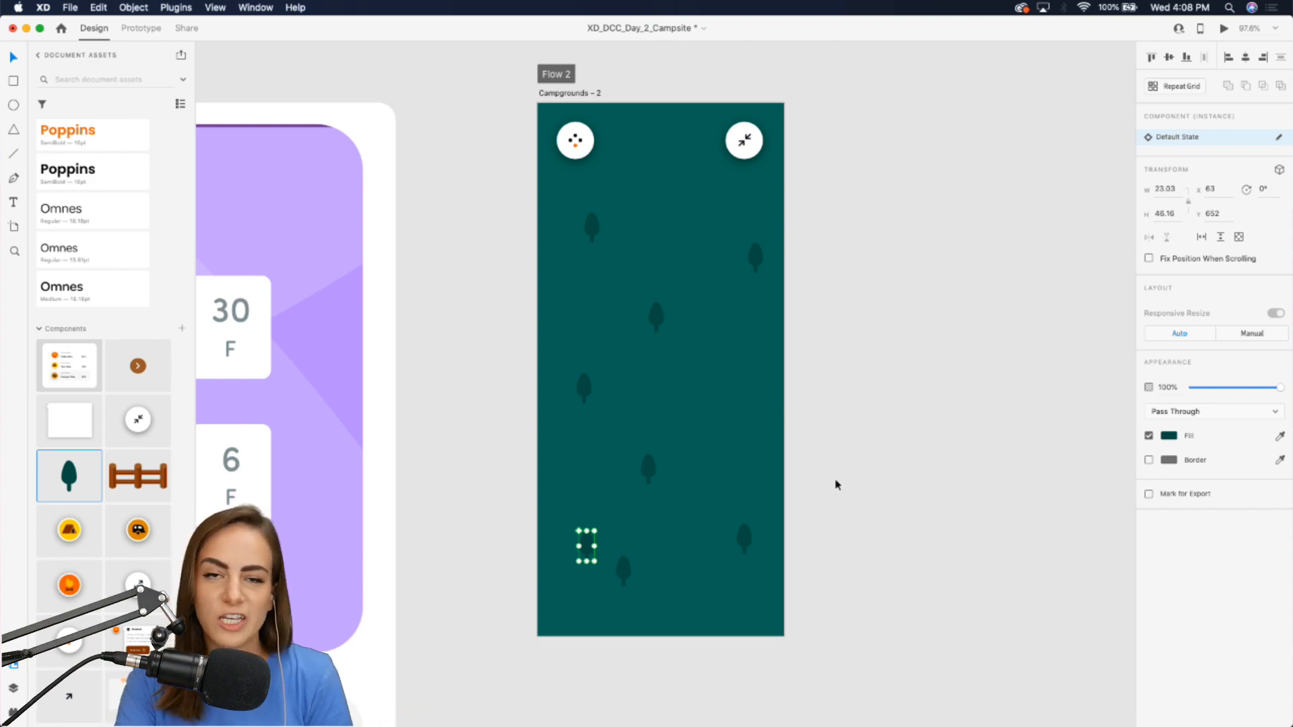
drag(586, 545, 624, 198)
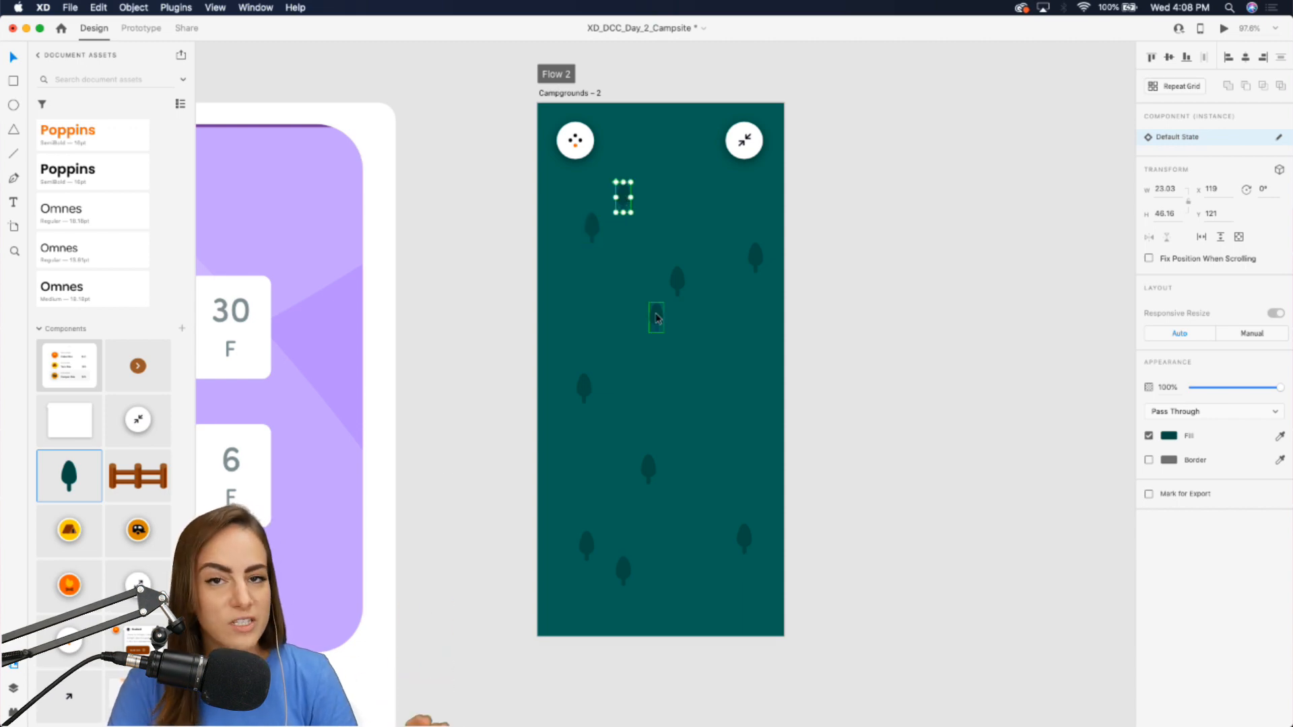
Place fence components on the map's left edge, right edge and near the bottom.
drag(138, 477, 553, 276)
key(super+c)
key(super+v)
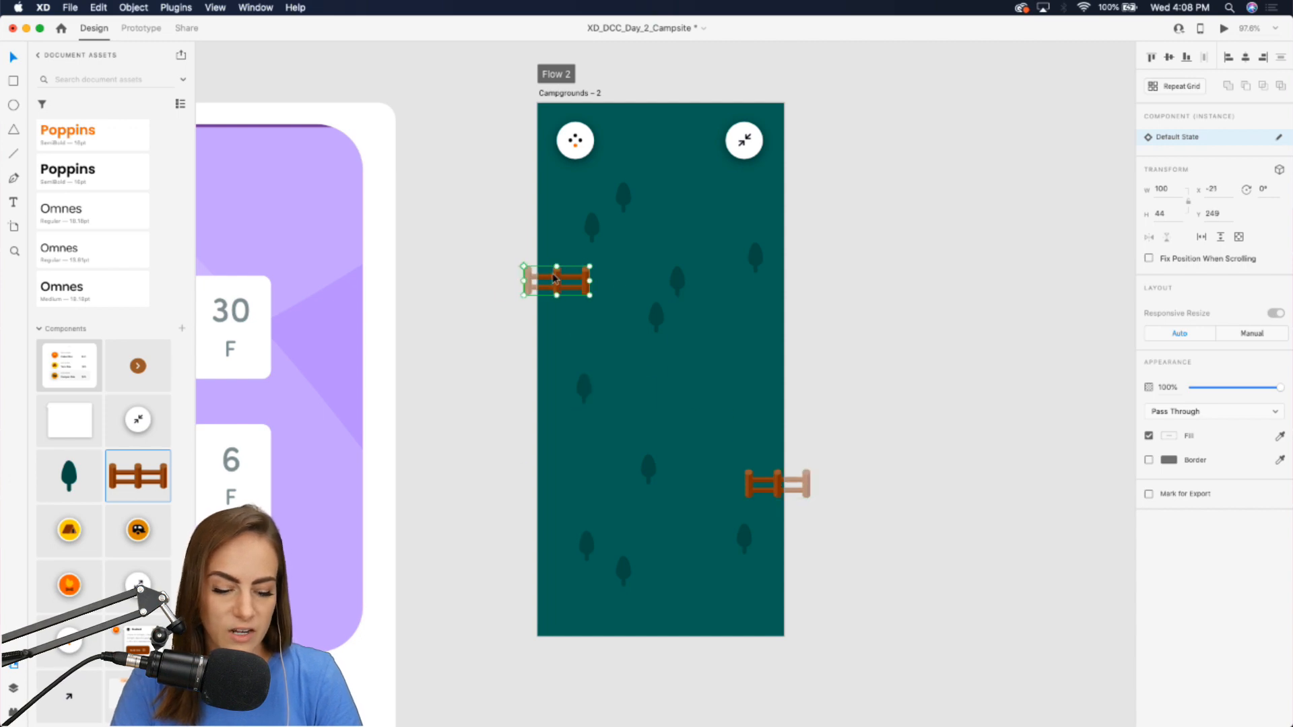
key(super+v)
drag(778, 484, 697, 602)
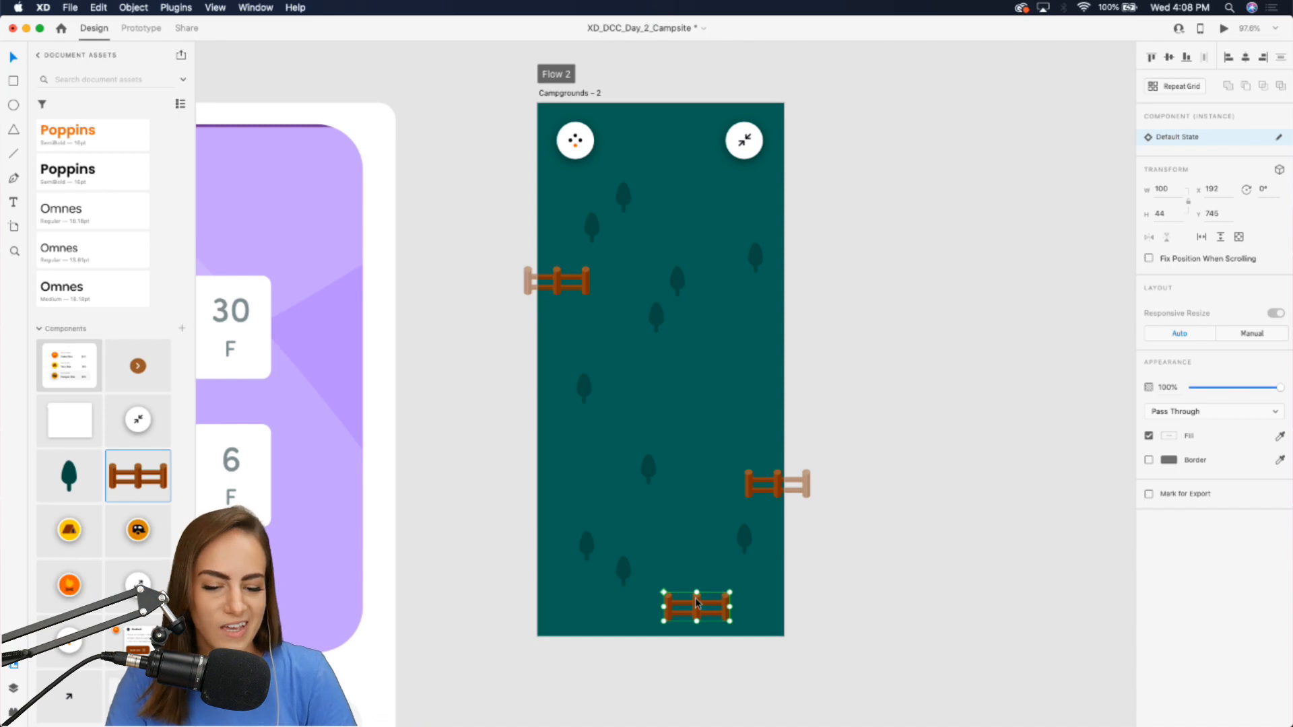
Paste one more fence and position it on the top-right edge of the map.
key(super+v)
drag(697, 602, 720, 229)
key(super+z)
click(845, 340)
key(super+z)
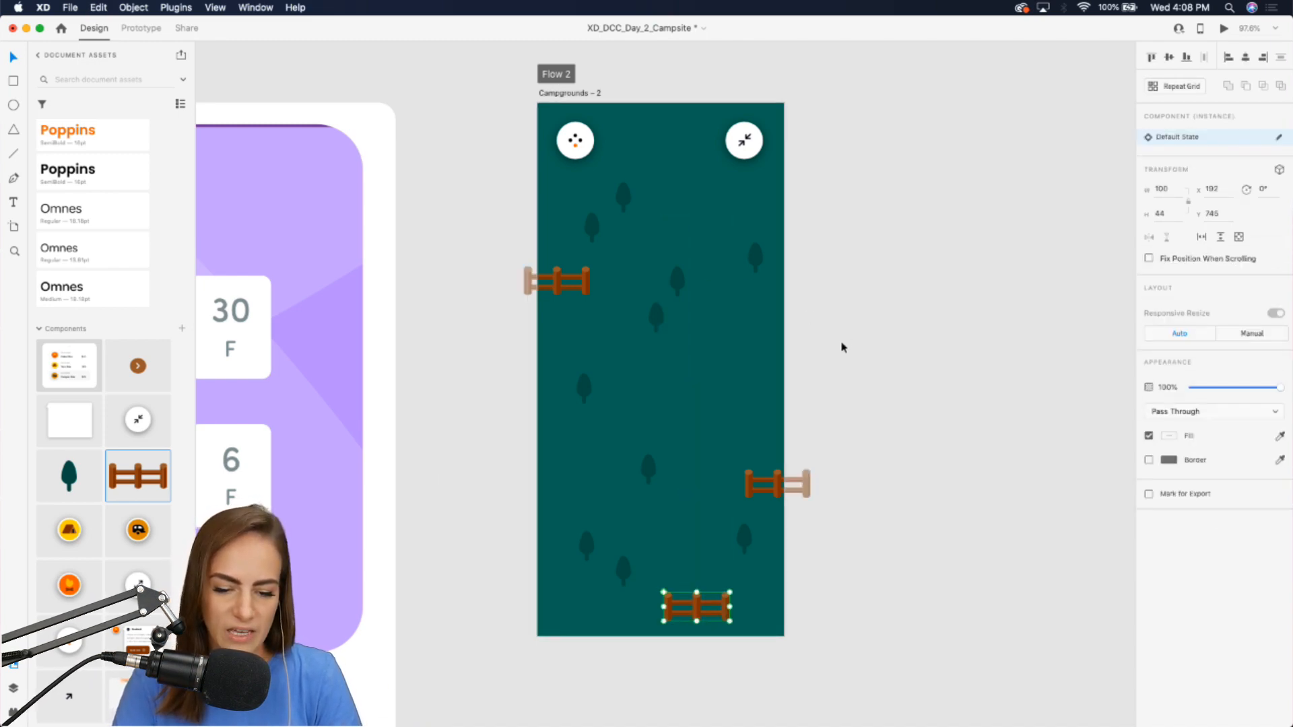
key(super+v)
drag(701, 606, 774, 207)
click(853, 262)
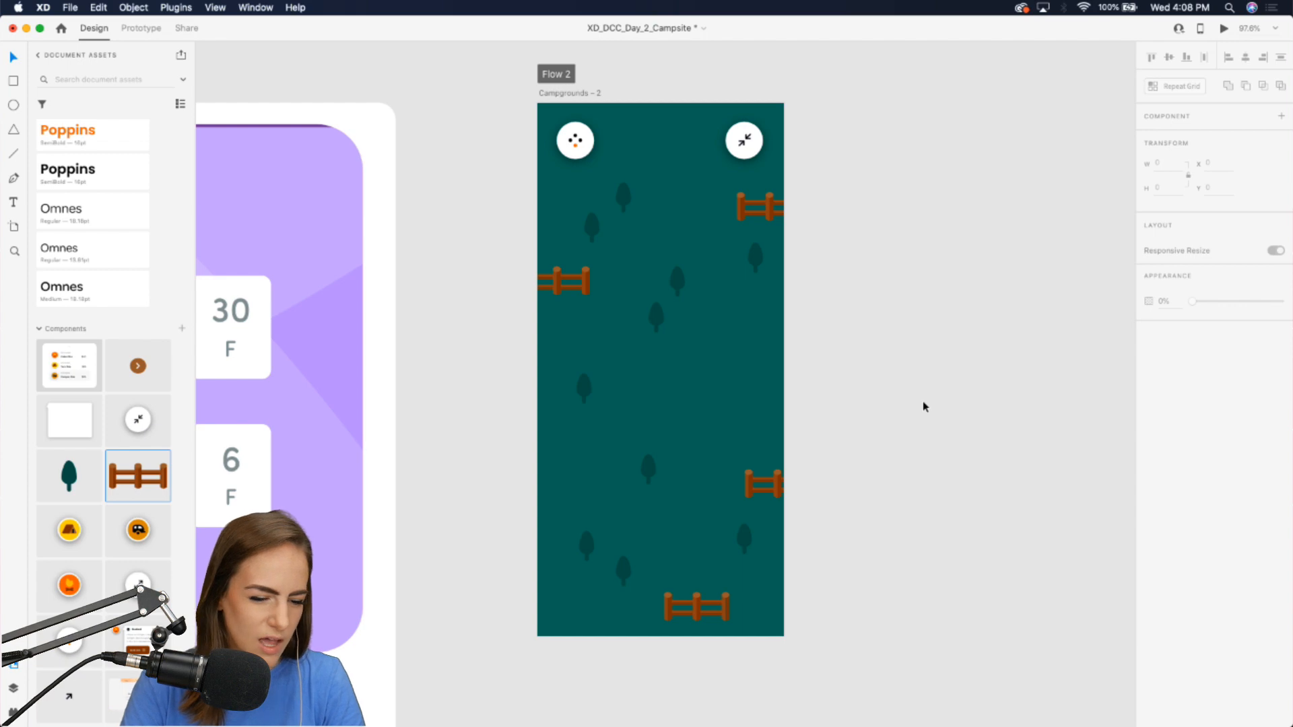
Draw a winding trail with the Pen tool from above the artboard's top down past its bottom edge.
key(p)
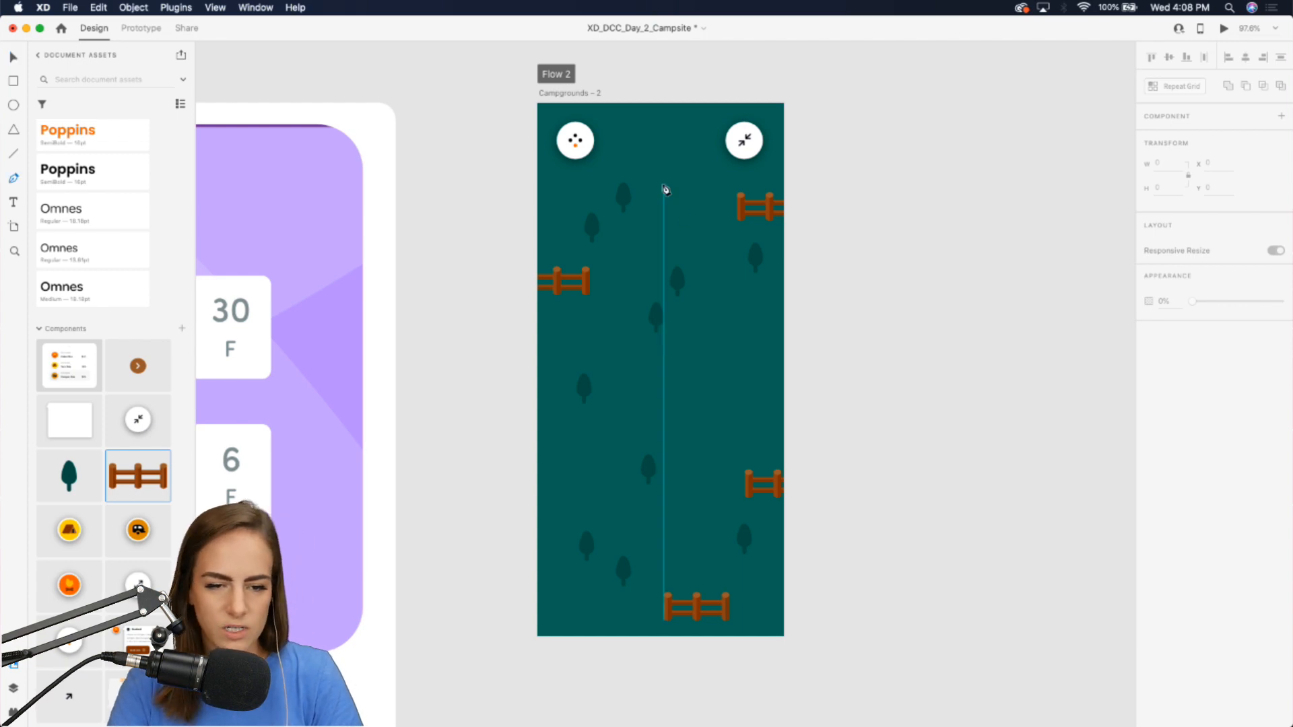
click(657, 92)
drag(689, 160, 684, 203)
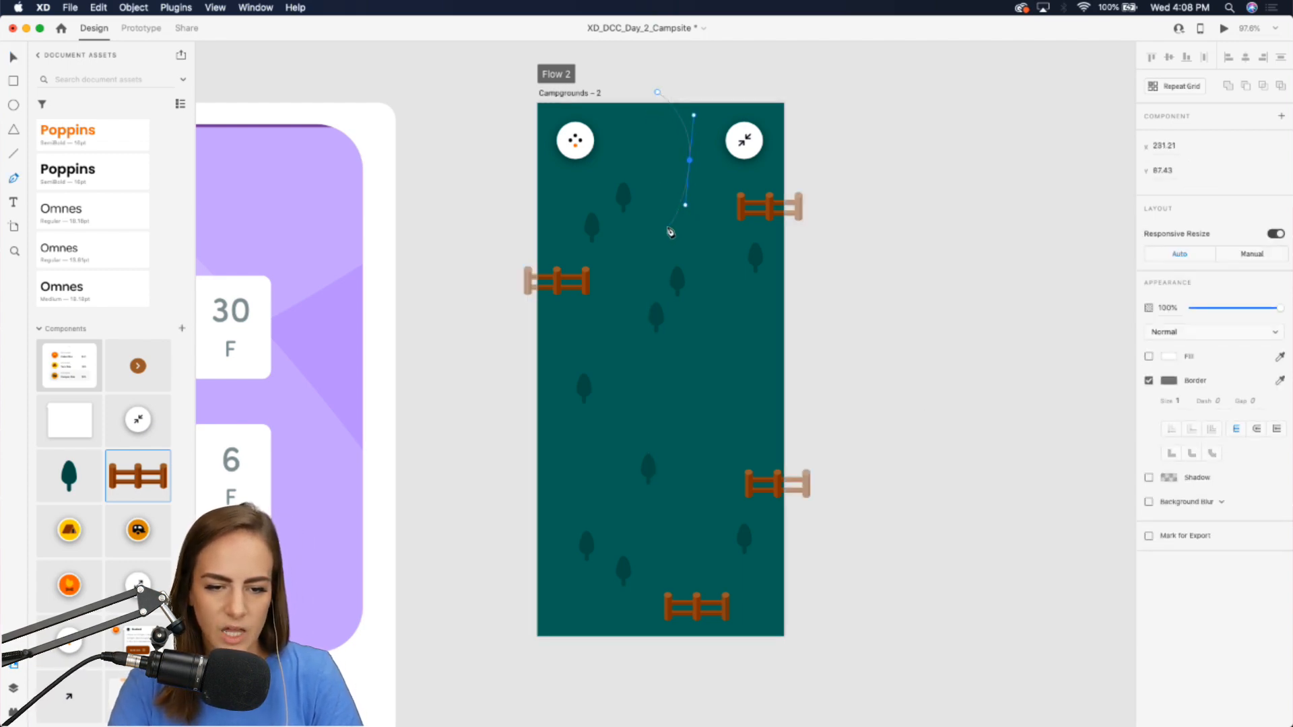
drag(632, 268, 609, 292)
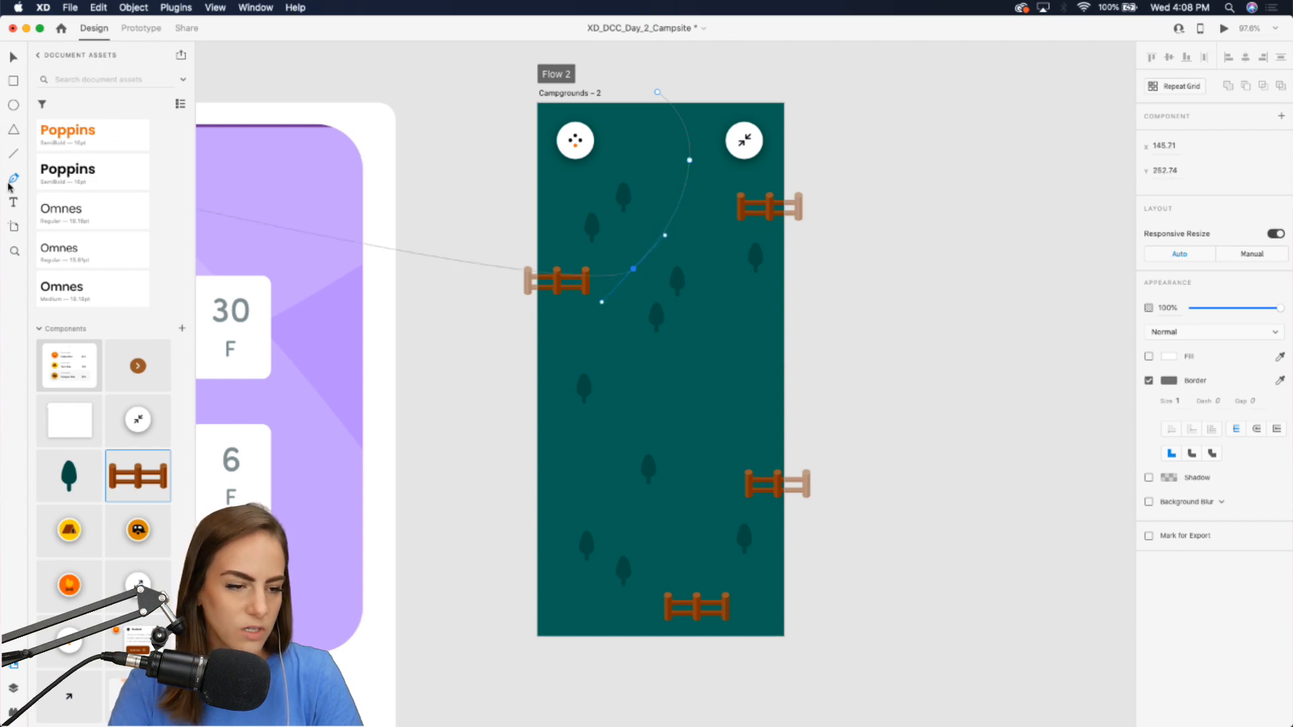
drag(521, 406, 528, 476)
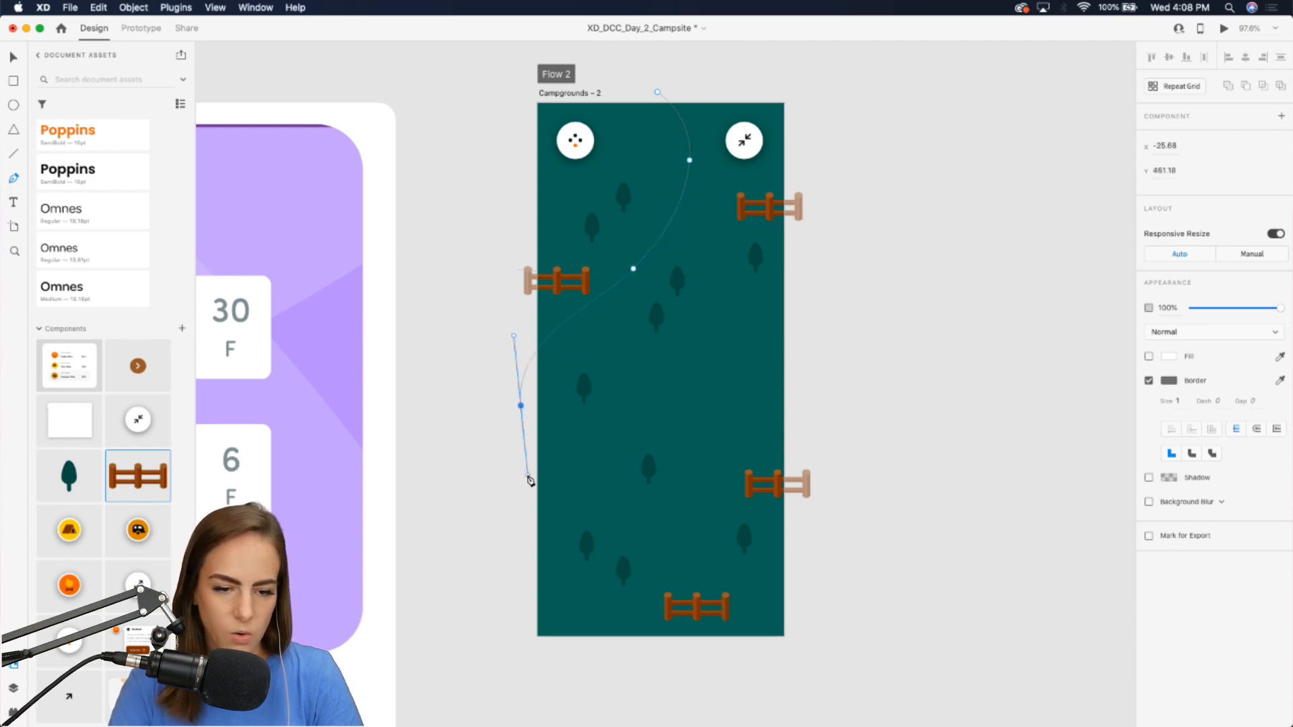
drag(612, 518, 643, 538)
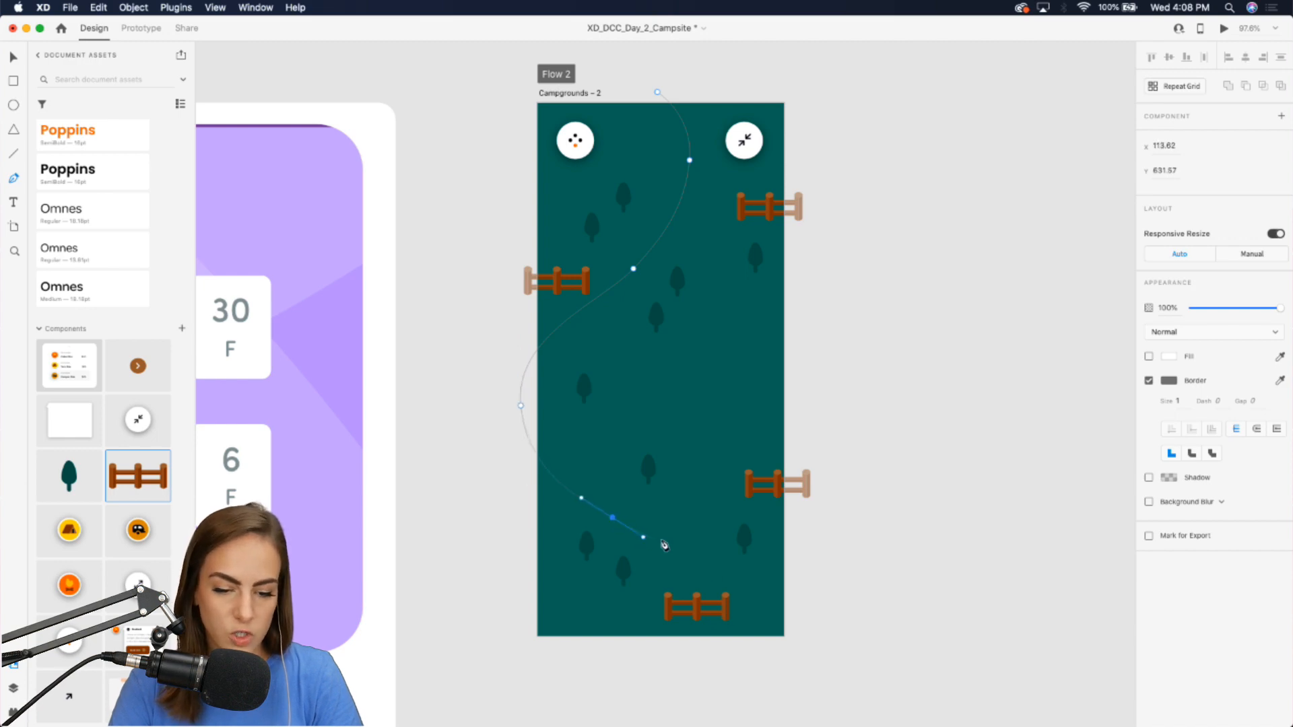
drag(800, 638, 798, 508)
scroll(868, 609, up, 1)
key(Escape)
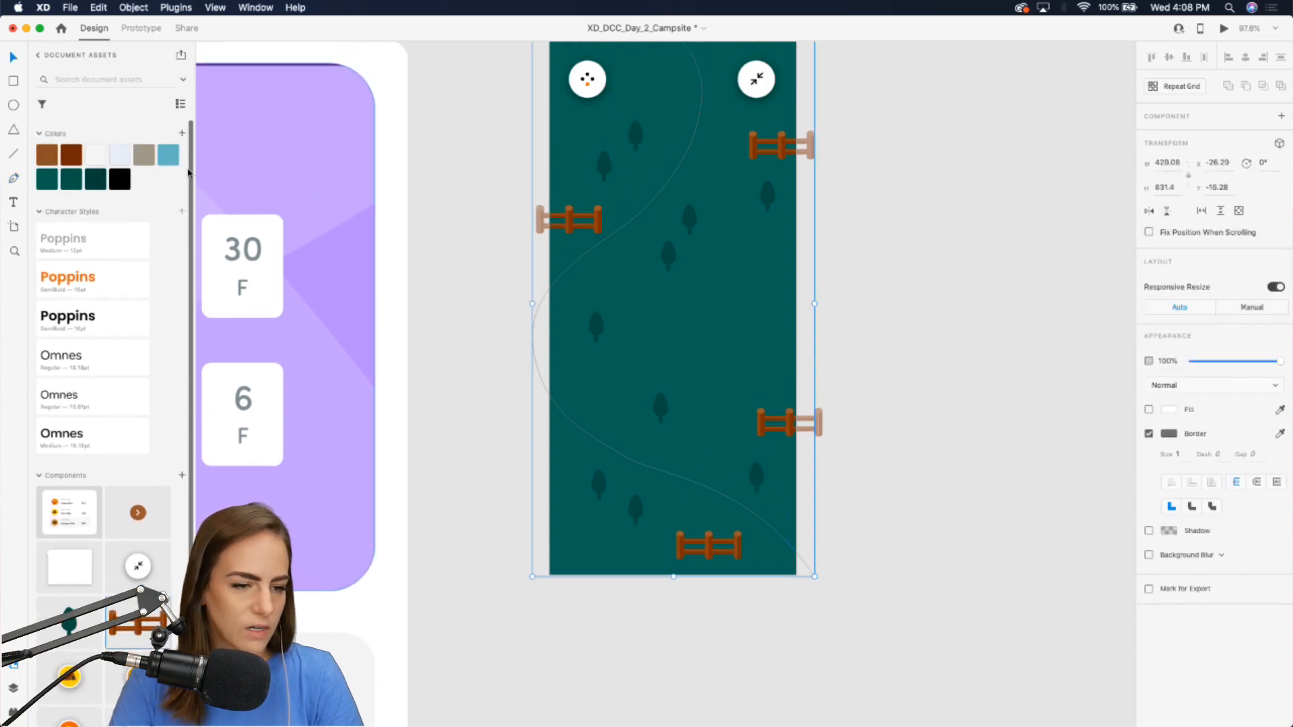
Give the trail the tan swatch as its border color and a border size of 17.
click(1281, 434)
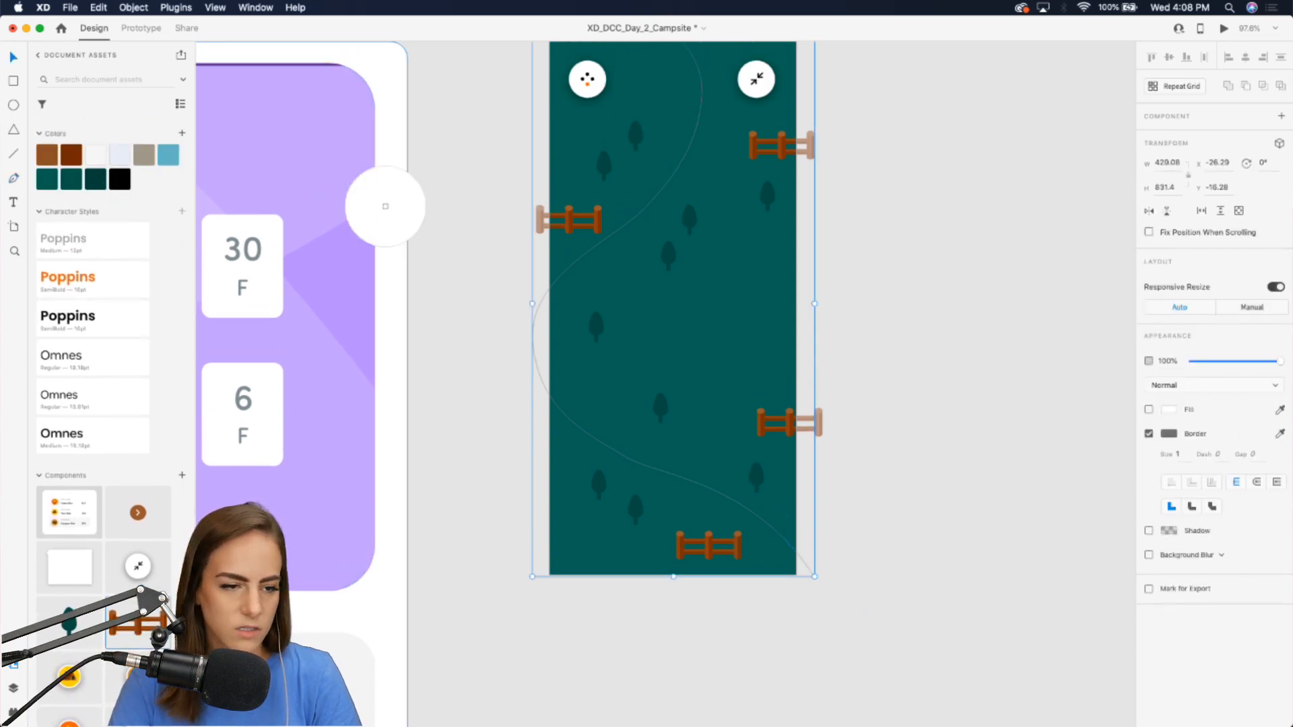
click(146, 154)
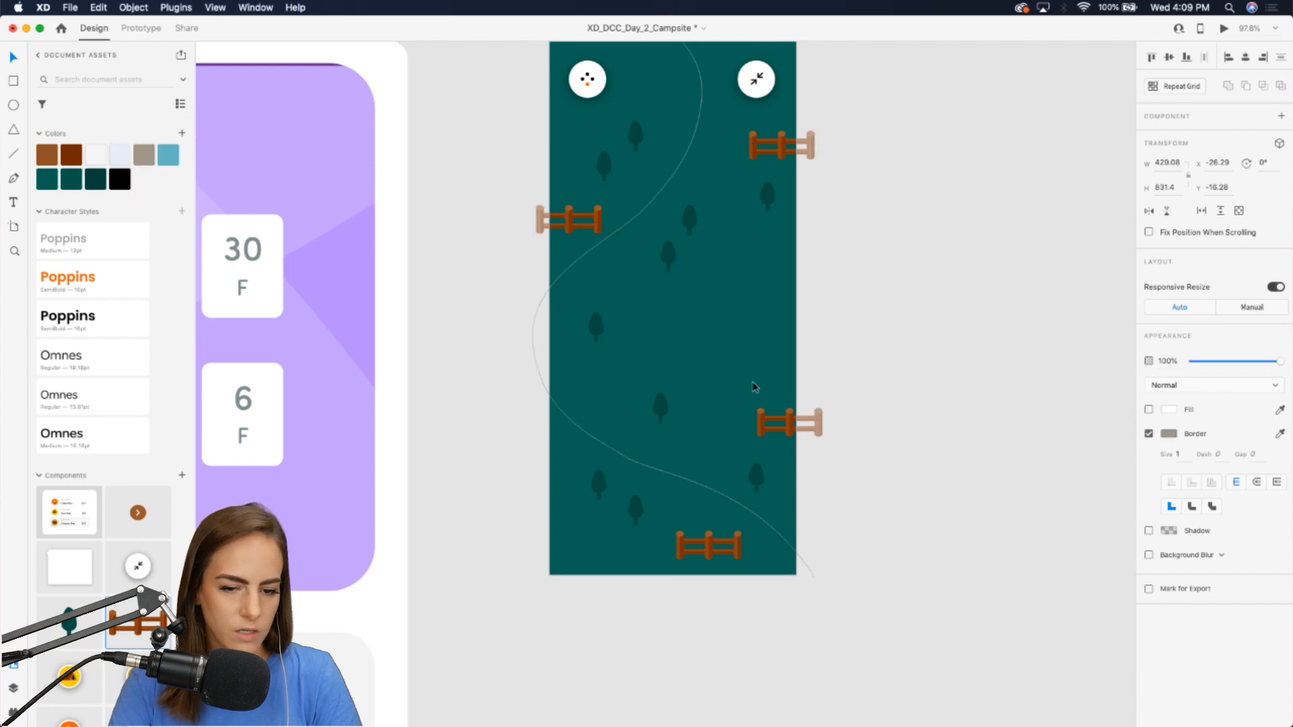
key(Up)
key(Up)
key(Up)
key(Up)
key(Up)
key(Up)
key(Up)
key(Up)
key(Up)
key(Up)
key(Up)
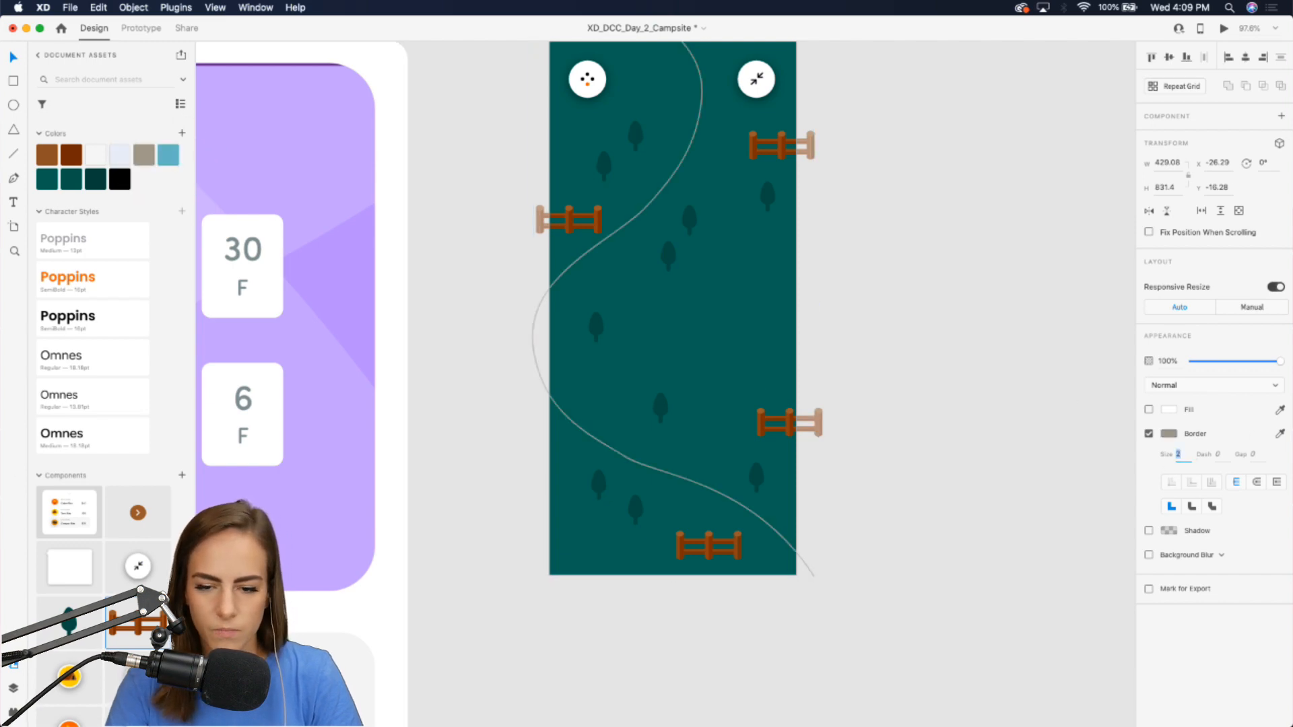
key(Up)
key(Up)
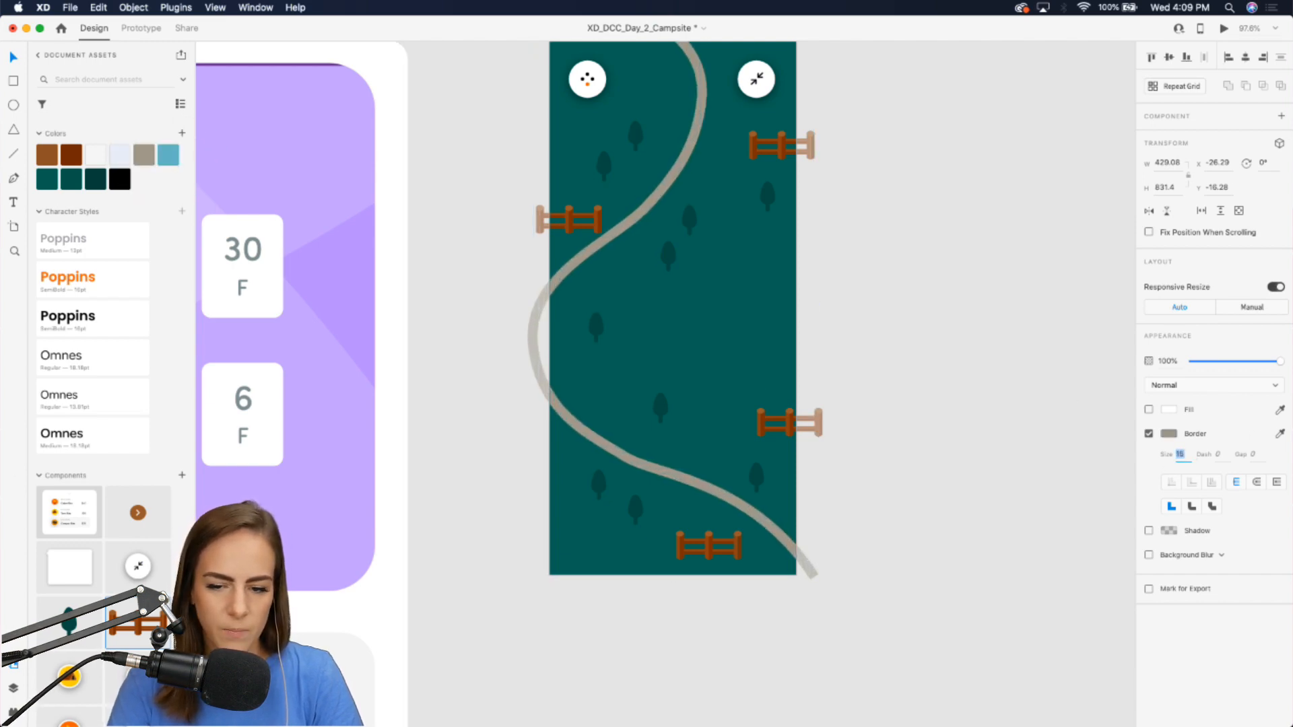
click(684, 464)
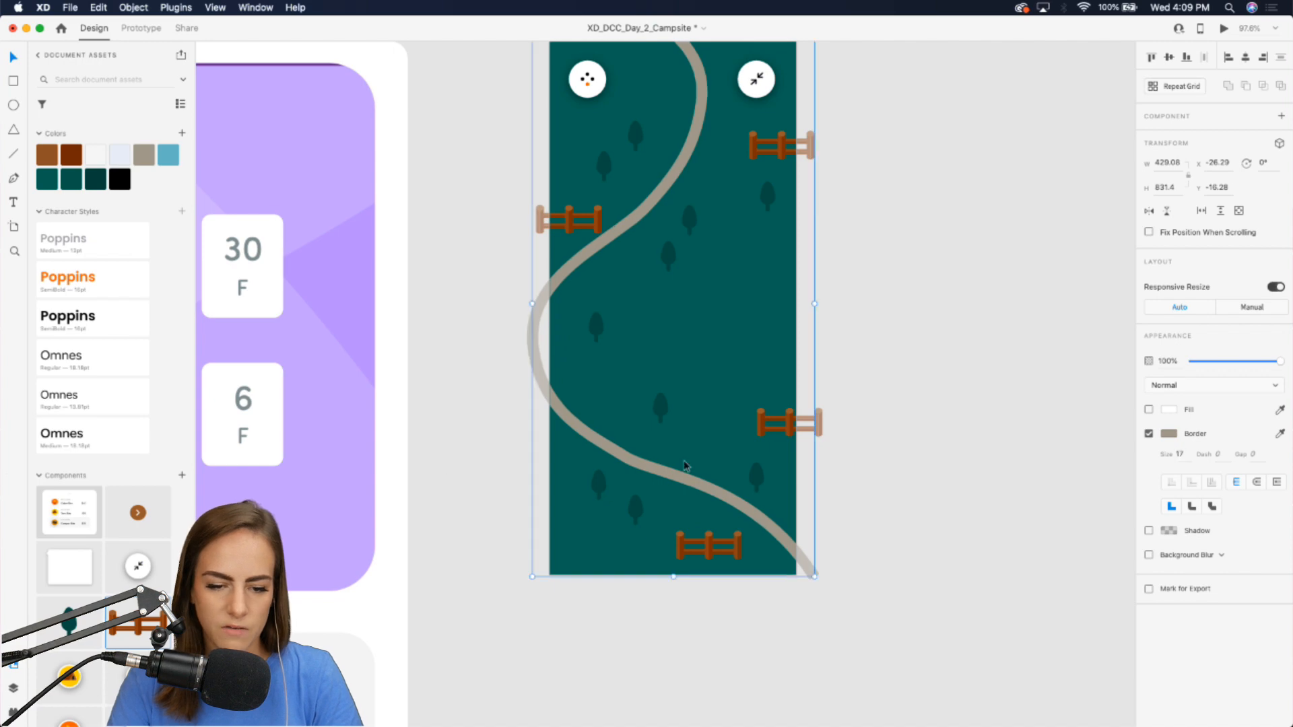
Edit the trail's anchor points to smooth its lower curve.
double_click(643, 464)
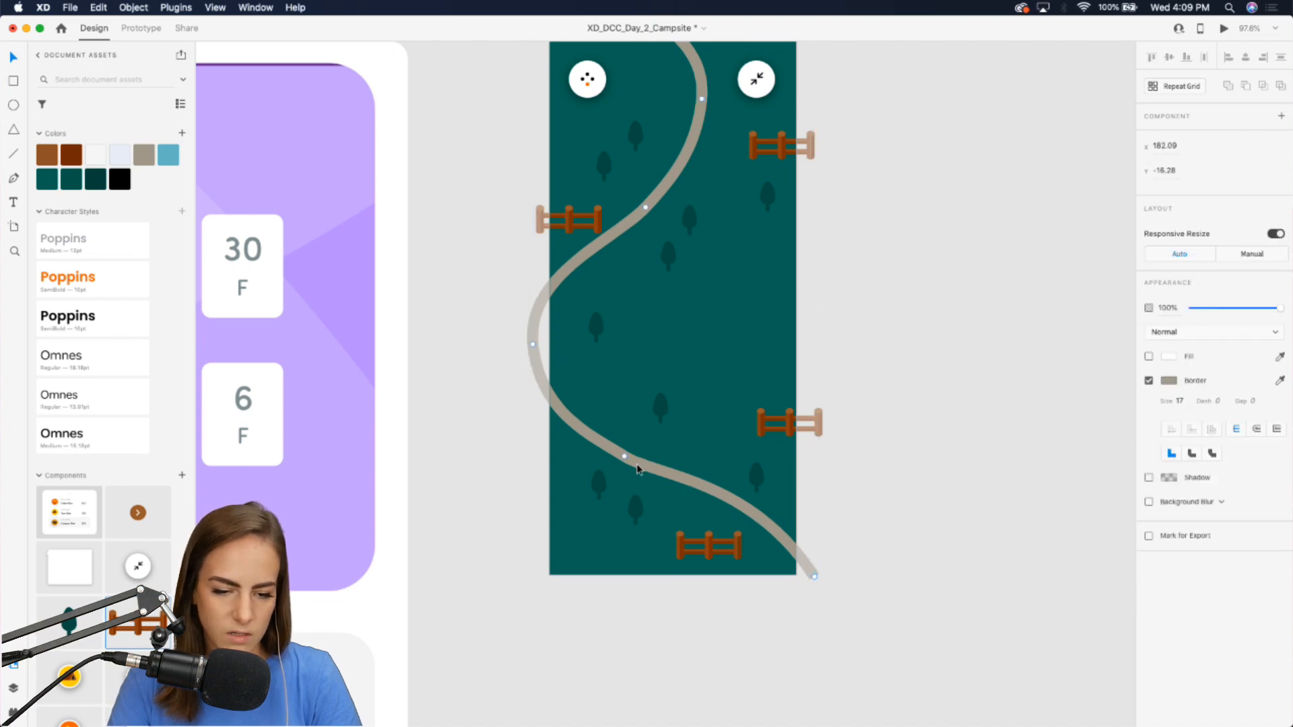
click(668, 481)
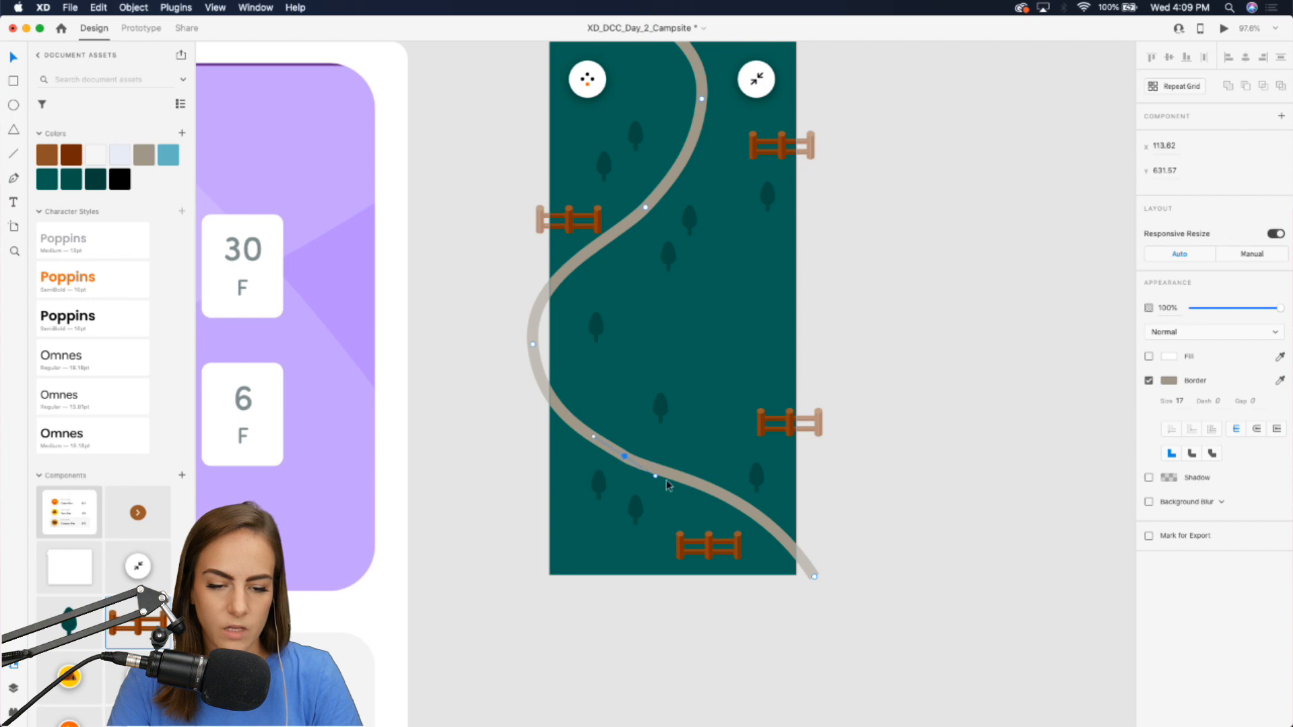
mouse_move(657, 480)
mouse_down()
mouse_move(680, 474)
mouse_move(664, 472)
mouse_up()
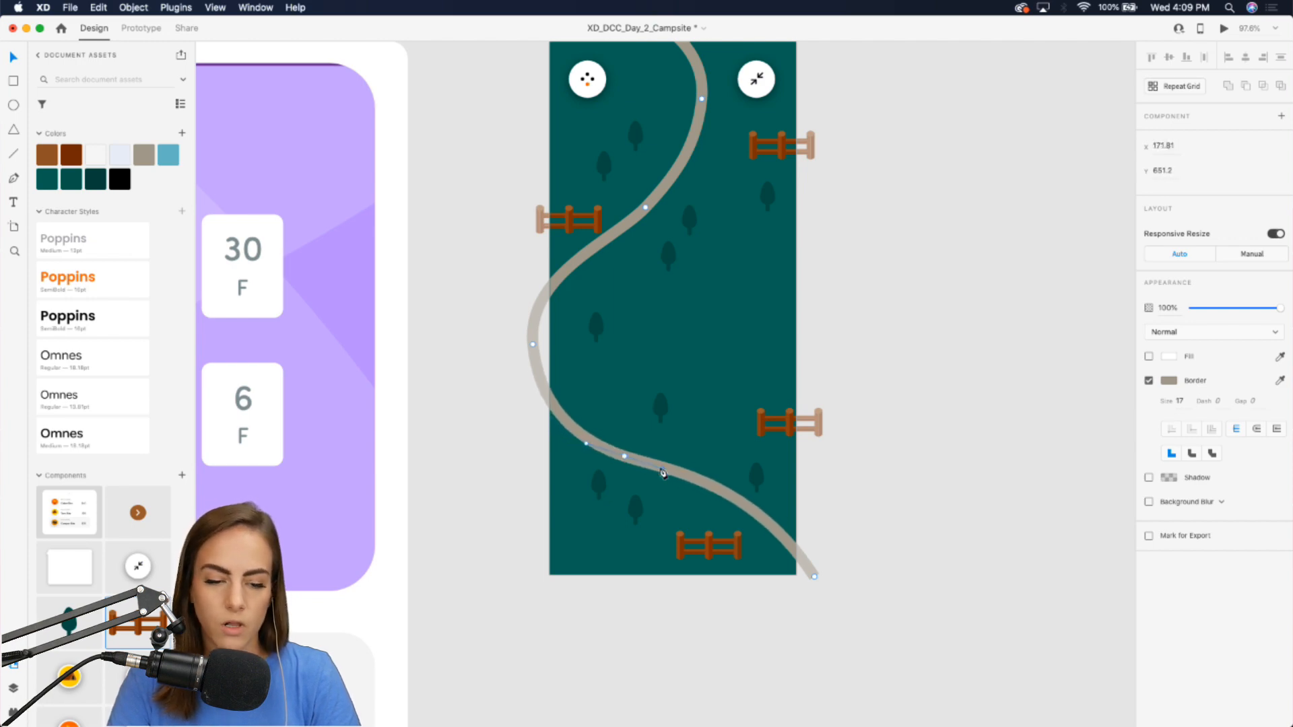
click(943, 444)
scroll(943, 445, up, 2)
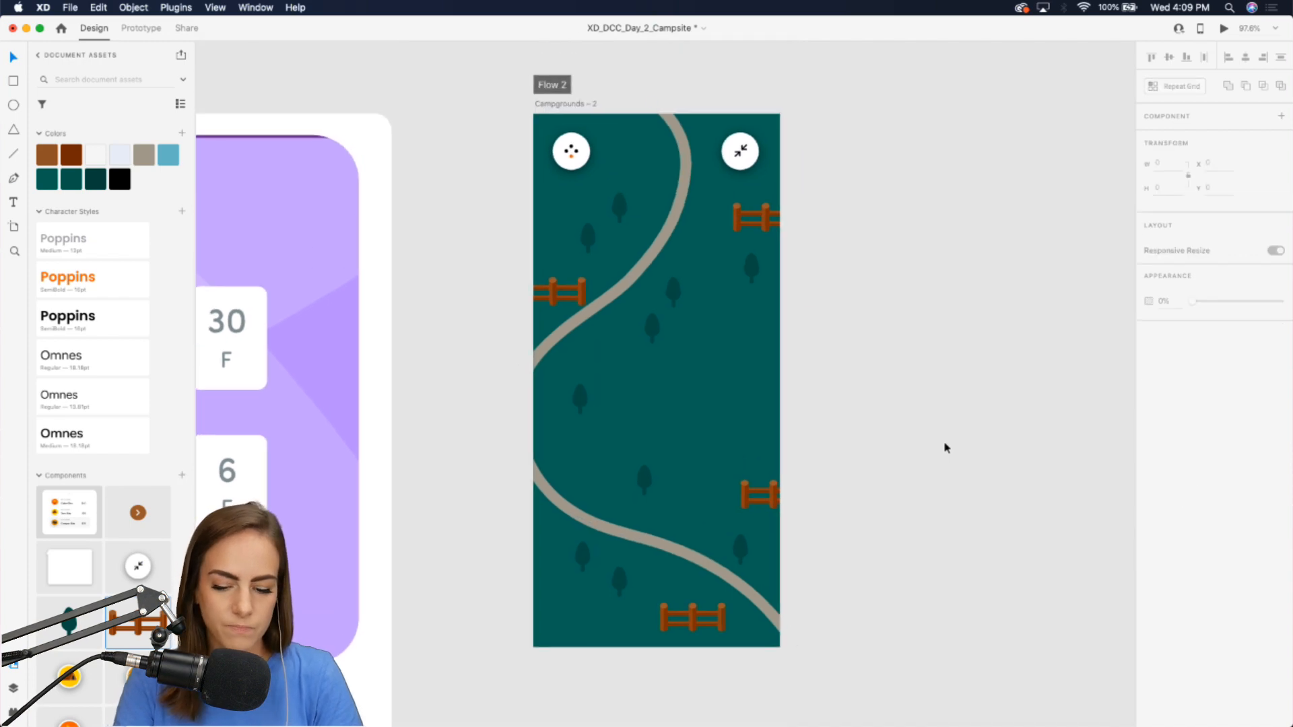
Draw a branch trail from the main trail curving off past the right edge, with a 17 tan border.
double_click(587, 321)
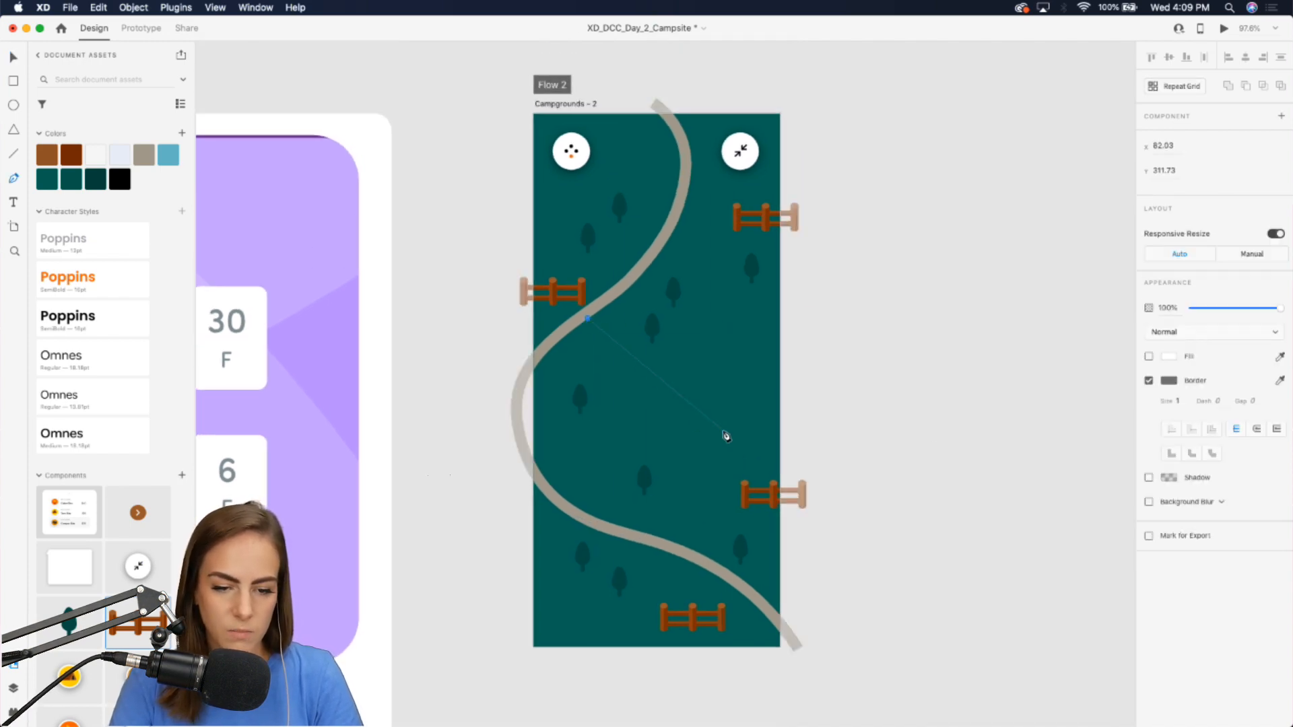
drag(723, 432, 801, 438)
drag(951, 364, 1025, 384)
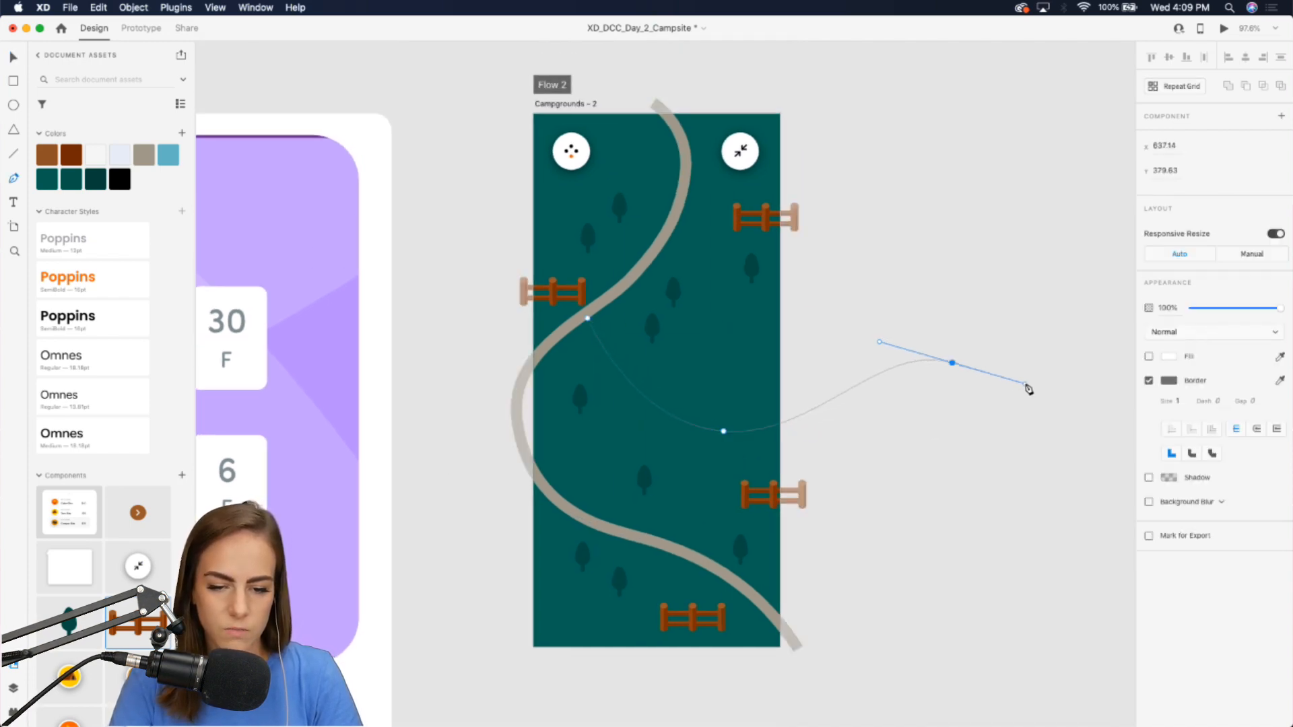
key(Escape)
text(17)
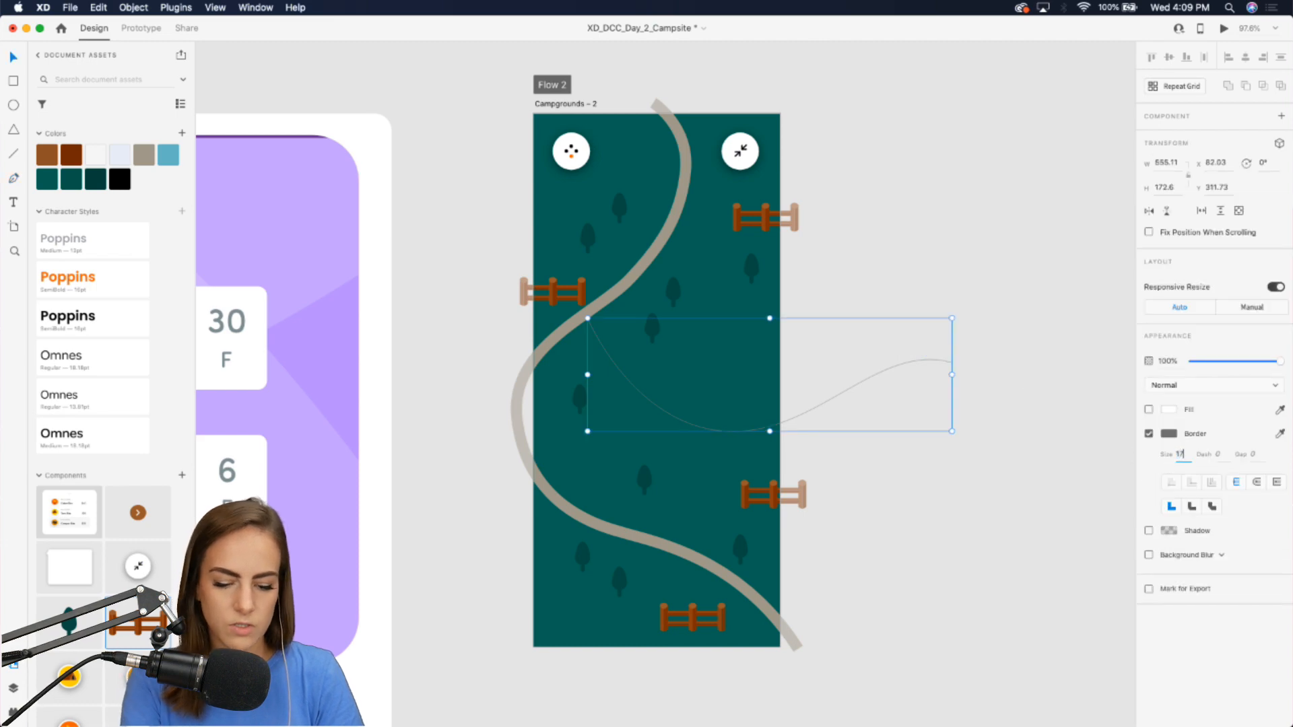
key(Return)
click(1280, 434)
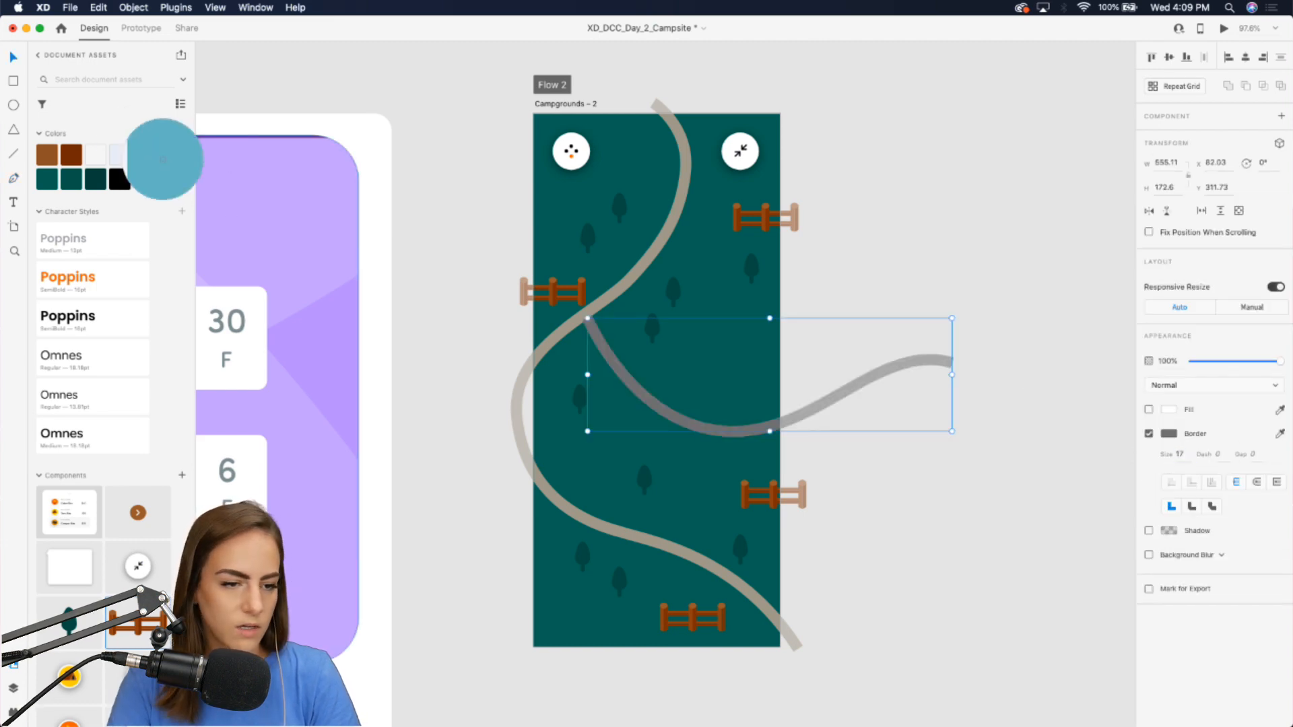
click(144, 155)
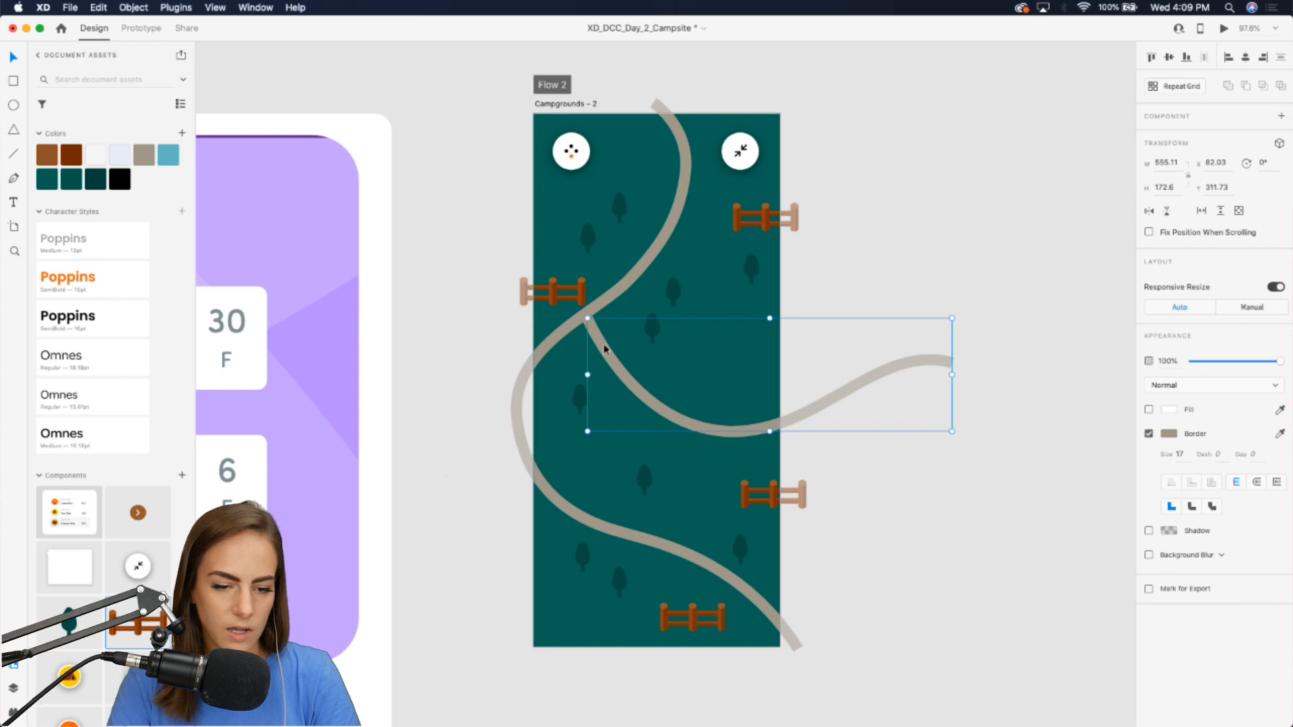
drag(603, 345, 599, 340)
click(468, 346)
Draw another tan branch trail from the top of the main trail off past the left edge, size 17, and adjust its curve.
key(p)
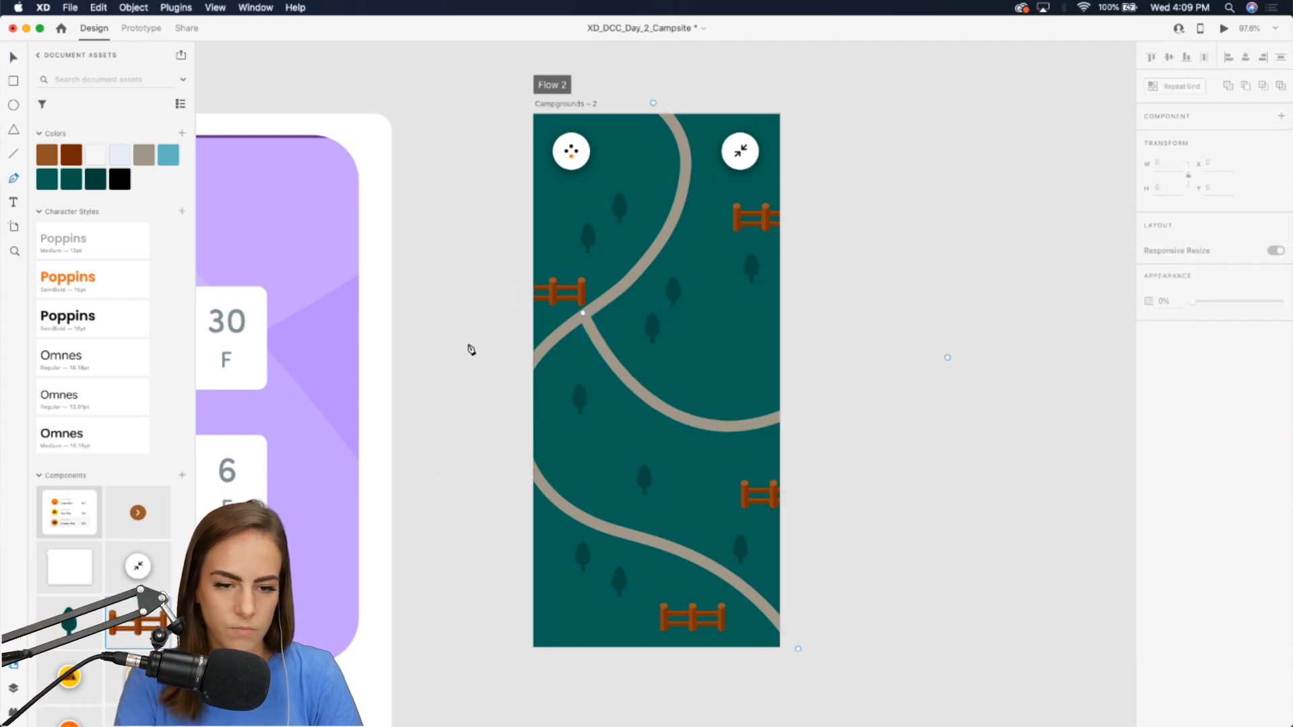
click(681, 140)
drag(598, 179, 416, 194)
key(Escape)
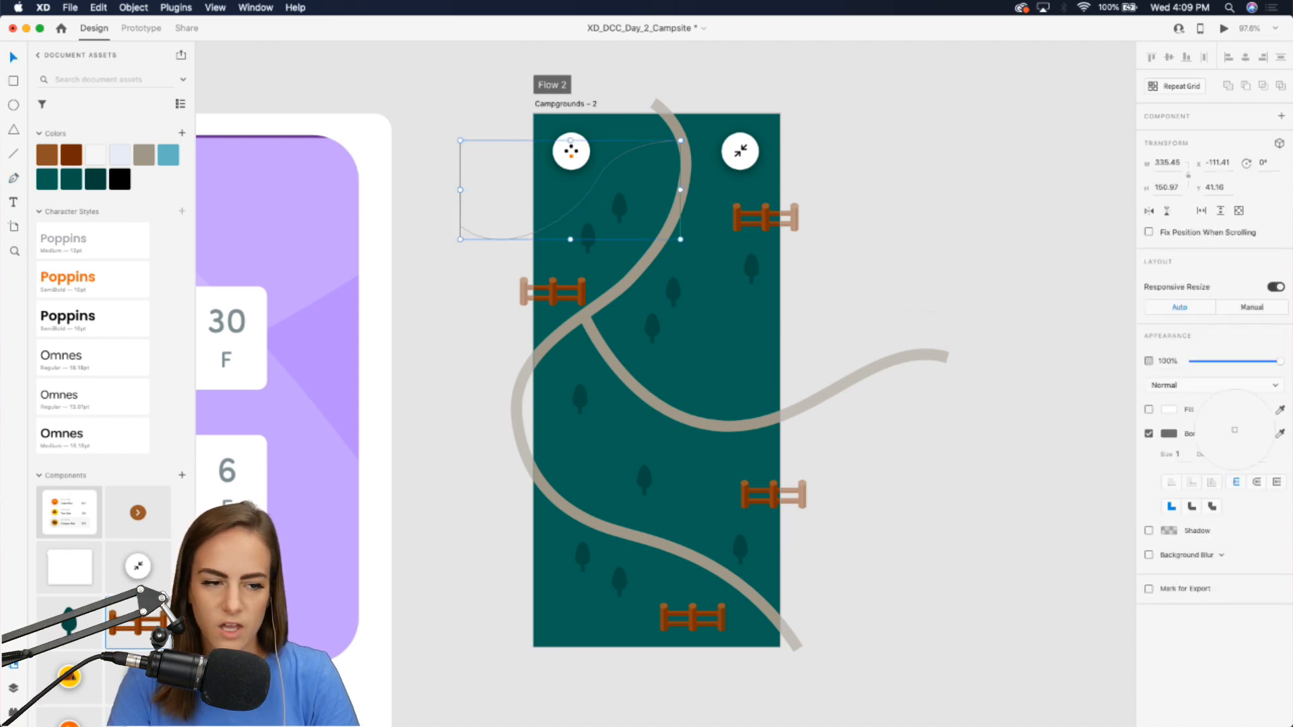
click(138, 155)
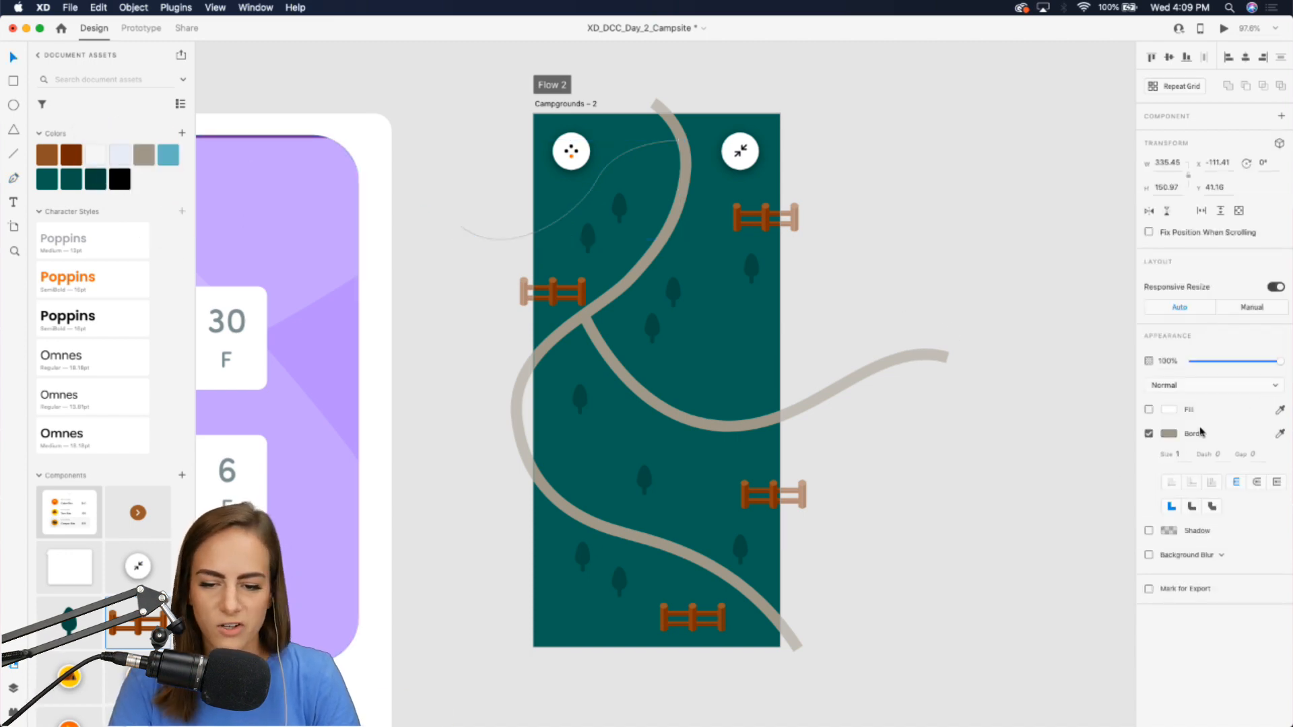
text(7)
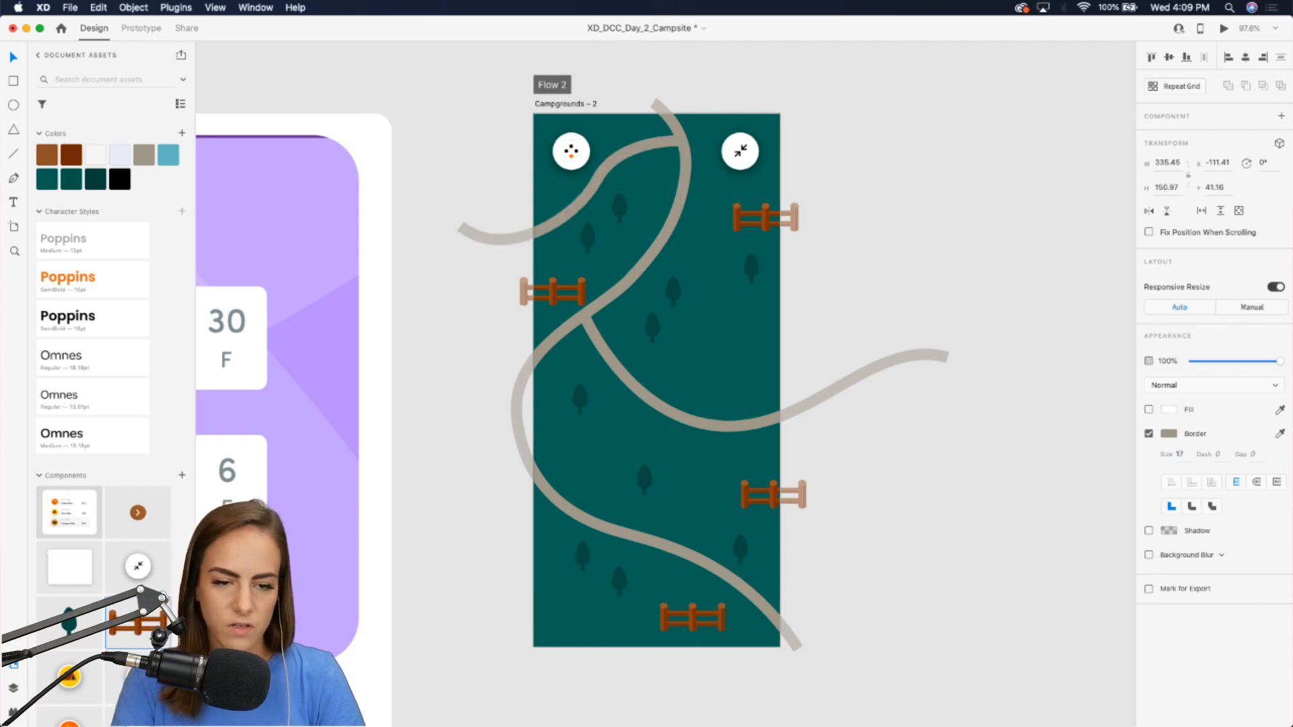
double_click(606, 170)
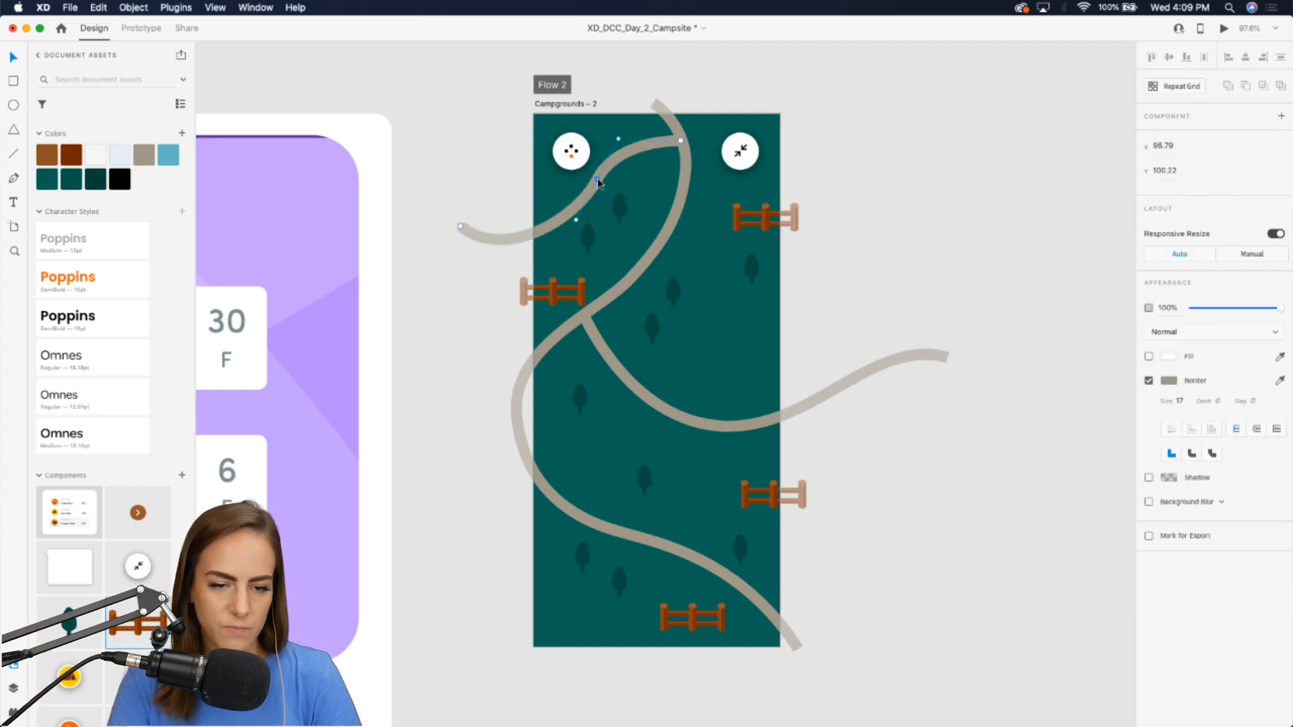
drag(619, 142, 631, 137)
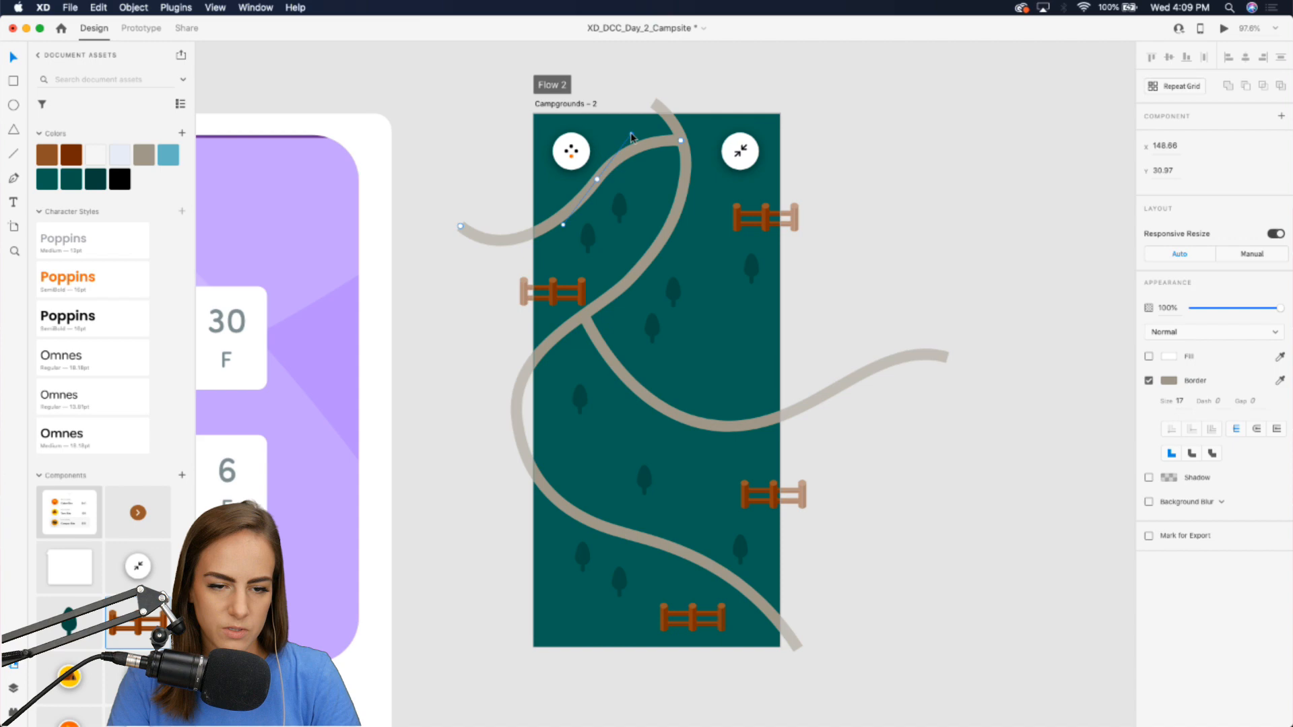
click(924, 172)
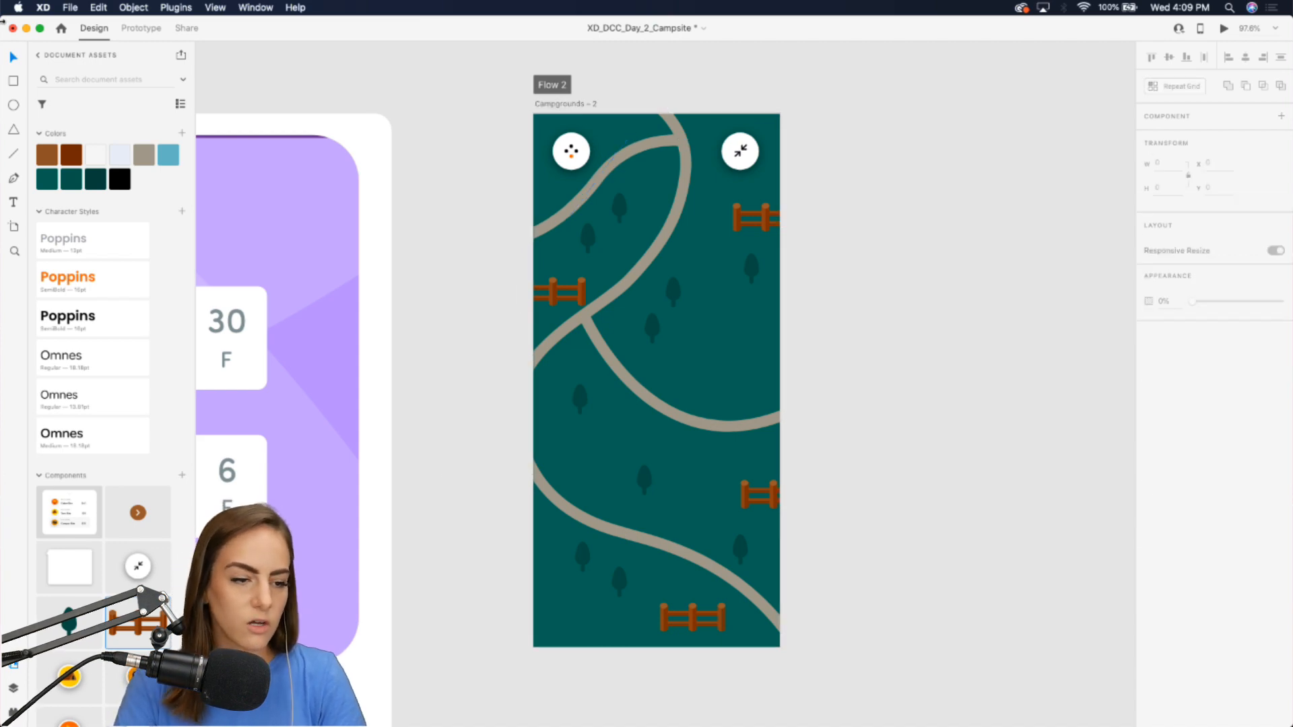
Draw an ellipse straddling the map's right edge, fill it with the dark teal swatch and remove its border.
click(13, 105)
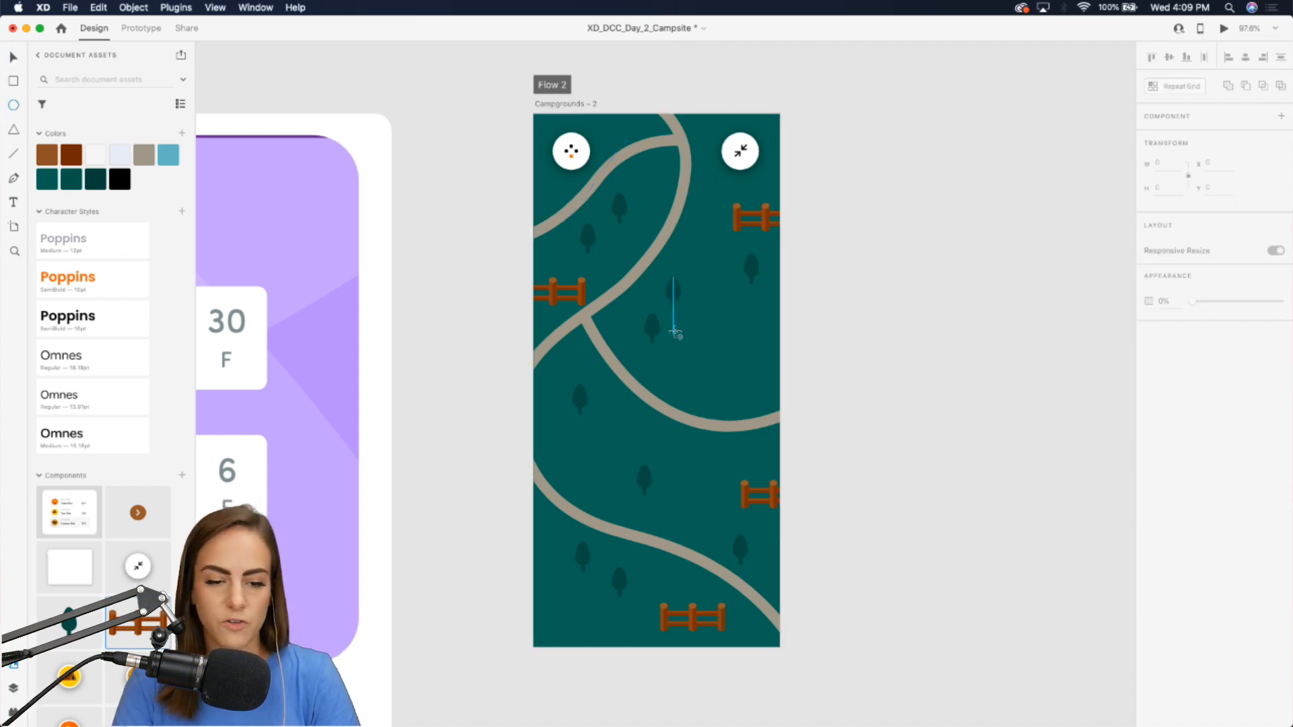
drag(733, 314, 820, 393)
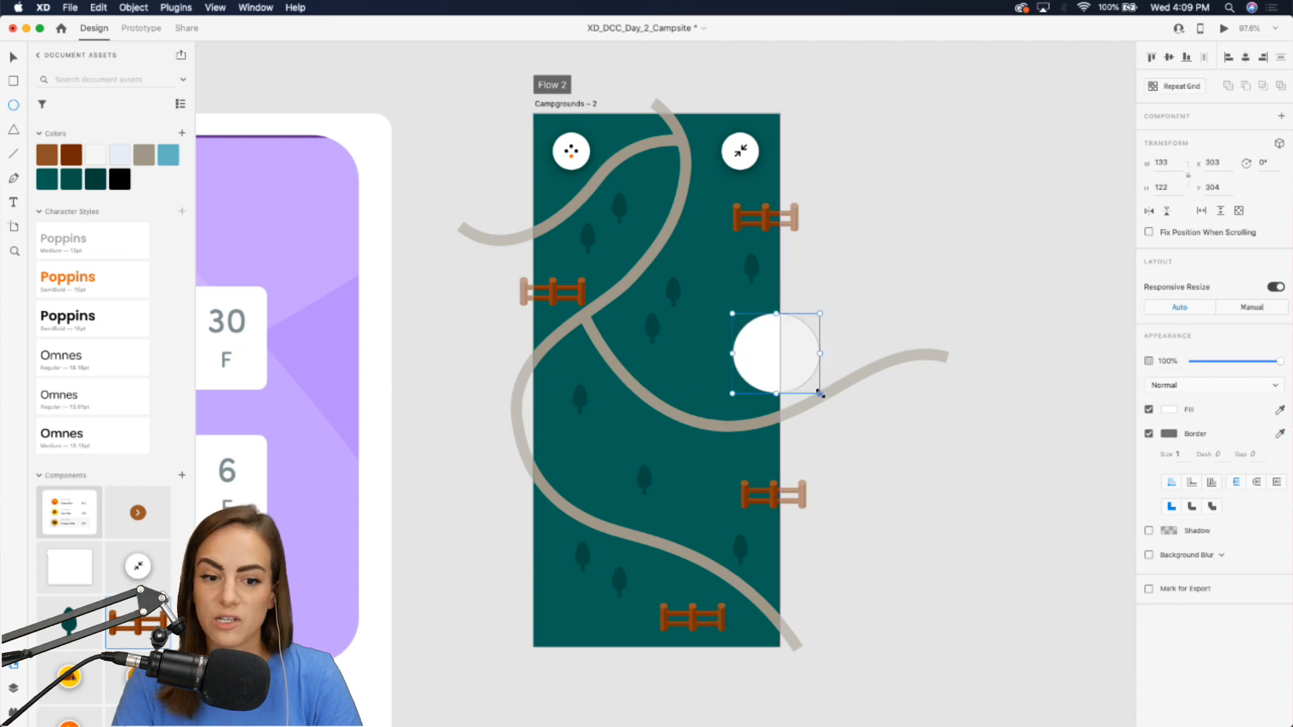
click(47, 179)
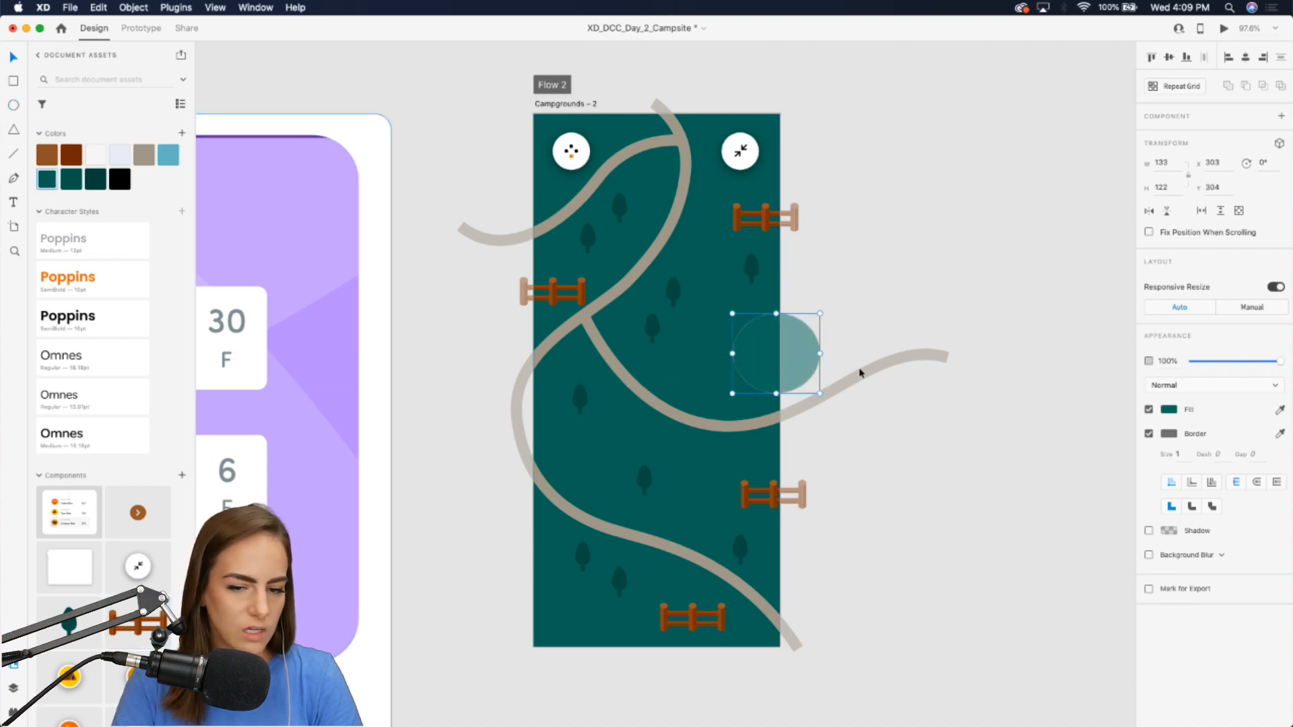
click(1148, 435)
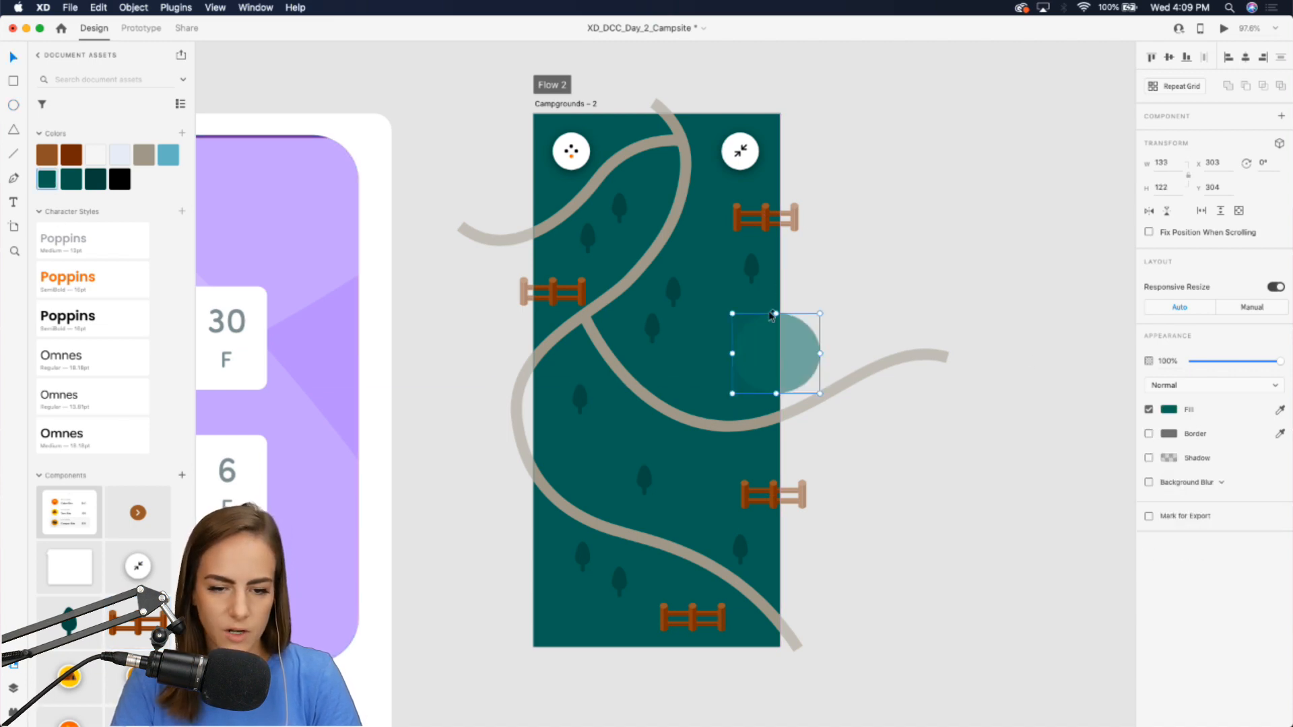
drag(762, 356, 746, 359)
click(653, 94)
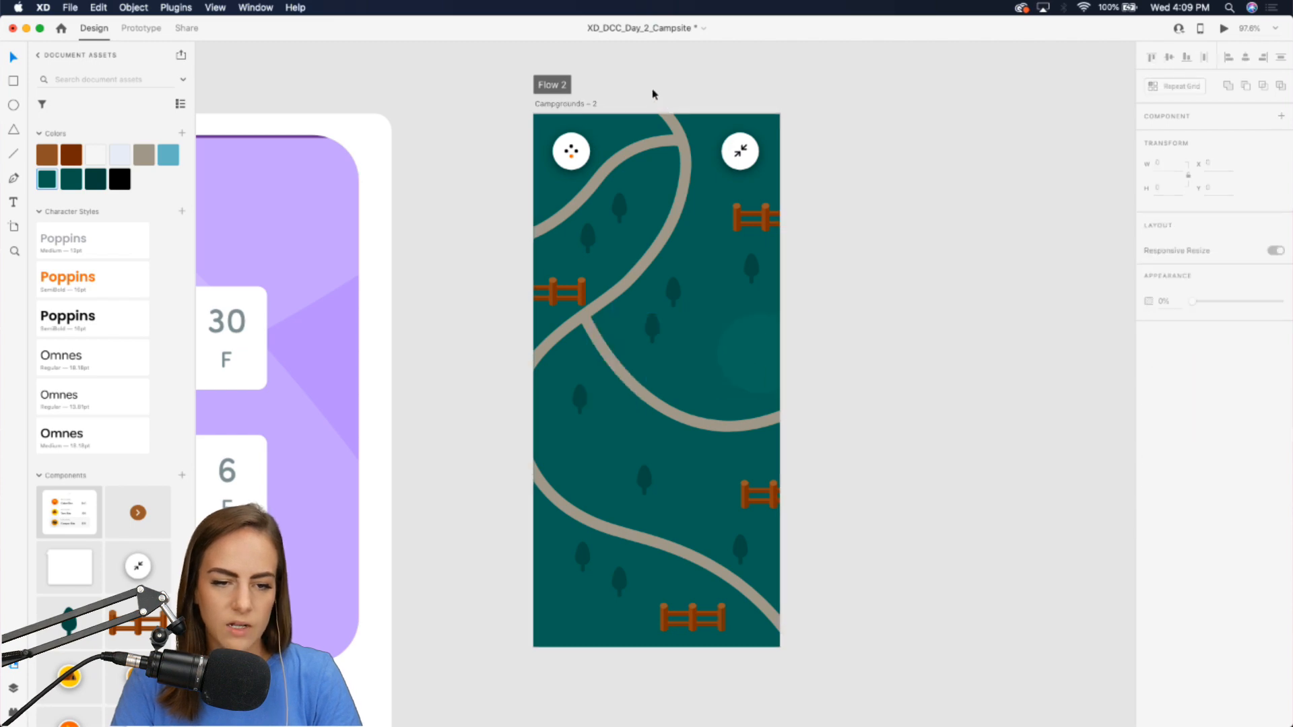
click(575, 104)
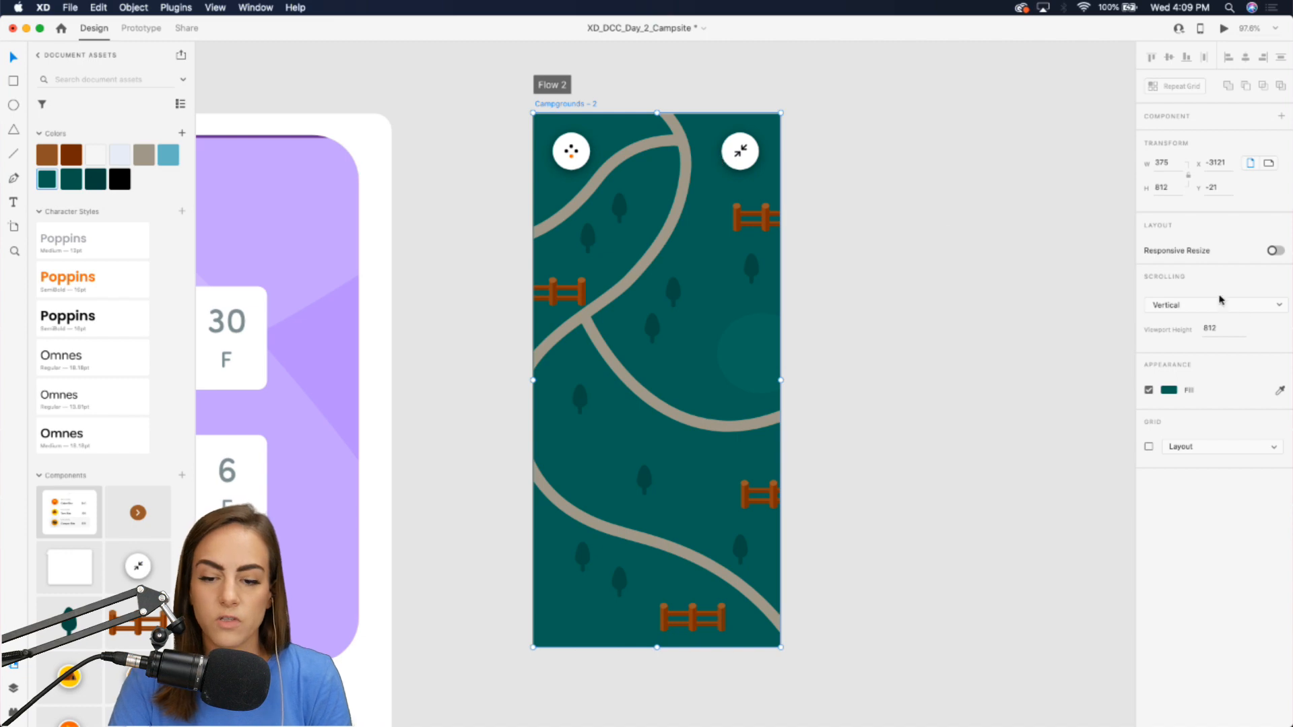
click(1169, 392)
drag(1021, 355, 976, 280)
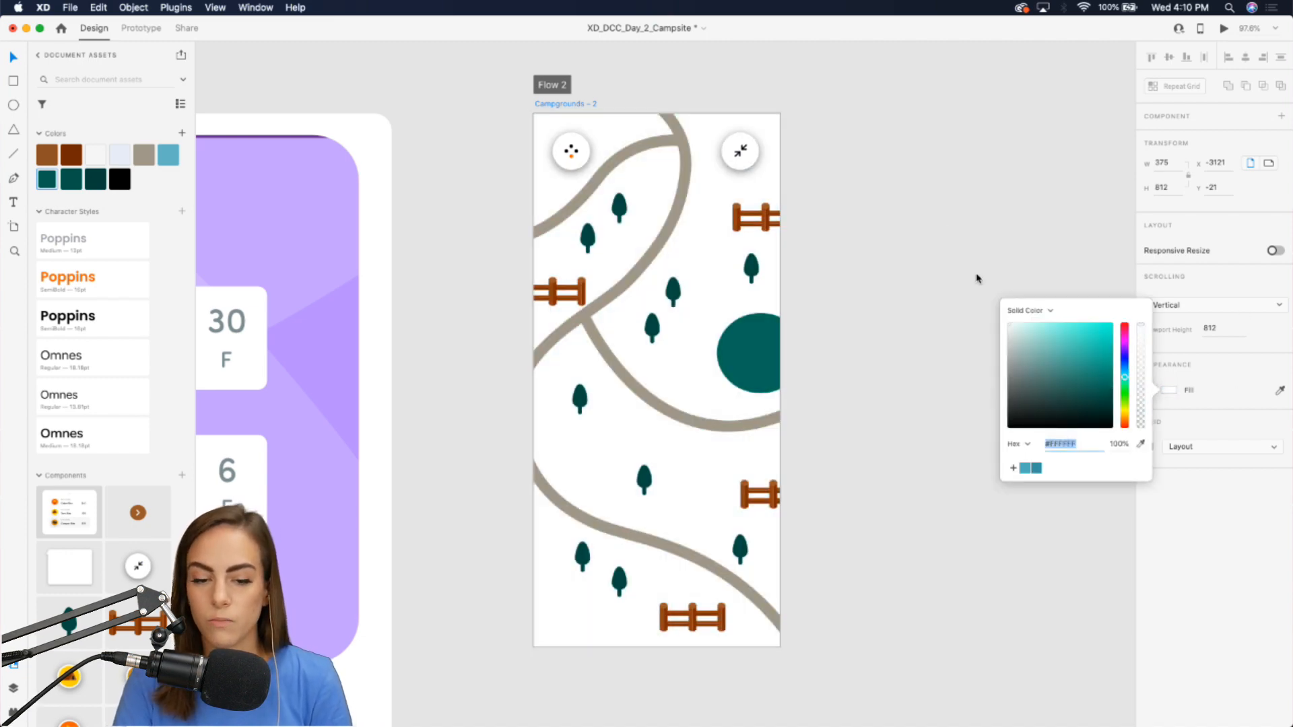
click(921, 257)
key(super+z)
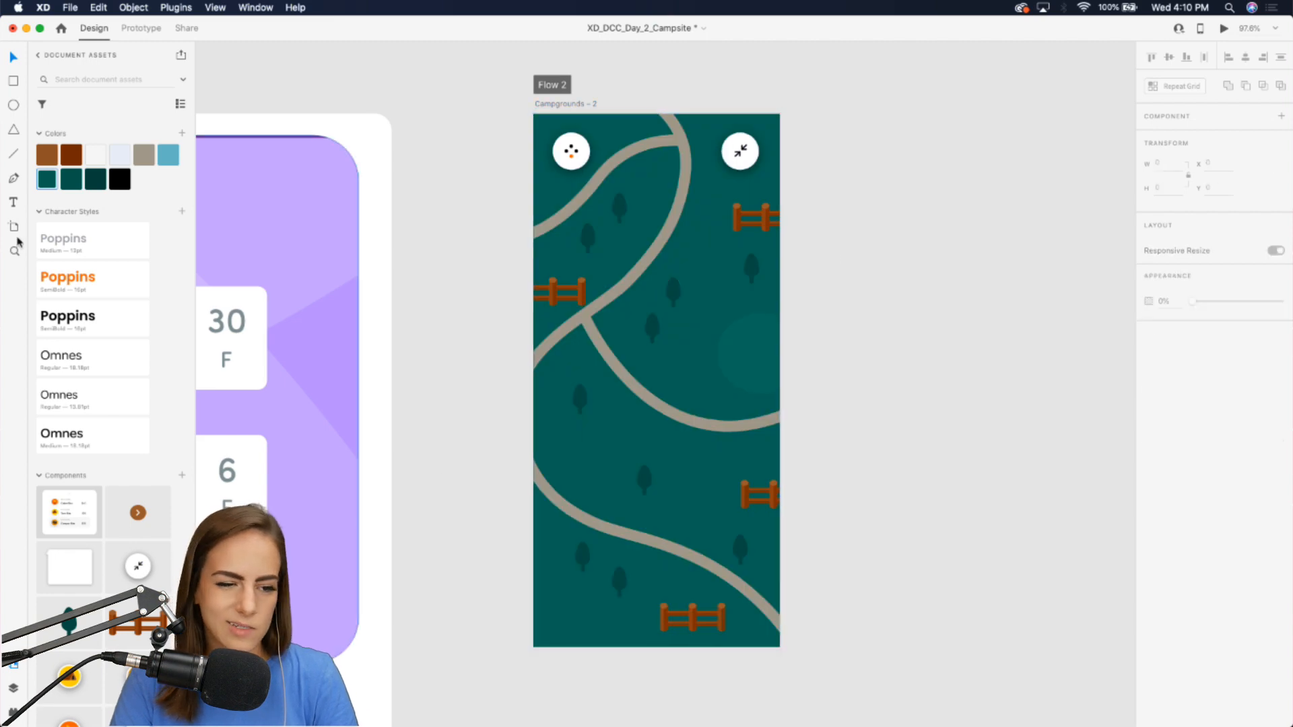
Duplicate the teal ellipse twice, placing one copy at the map's bottom-left corner and another at mid-left.
click(754, 360)
drag(754, 360, 520, 615)
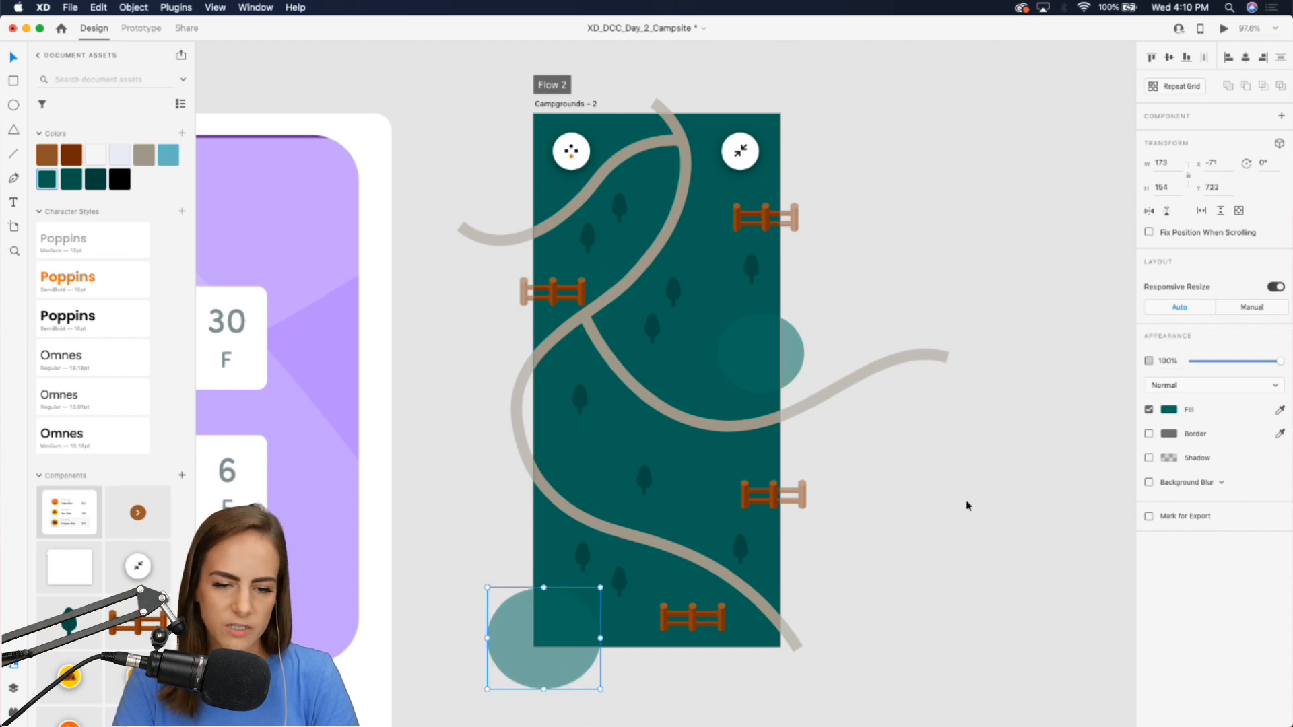
click(967, 505)
click(761, 350)
drag(761, 350, 614, 449)
Move the tree overlapping the mid-left ellipse to the right and nudge that ellipse slightly.
click(649, 492)
double_click(650, 492)
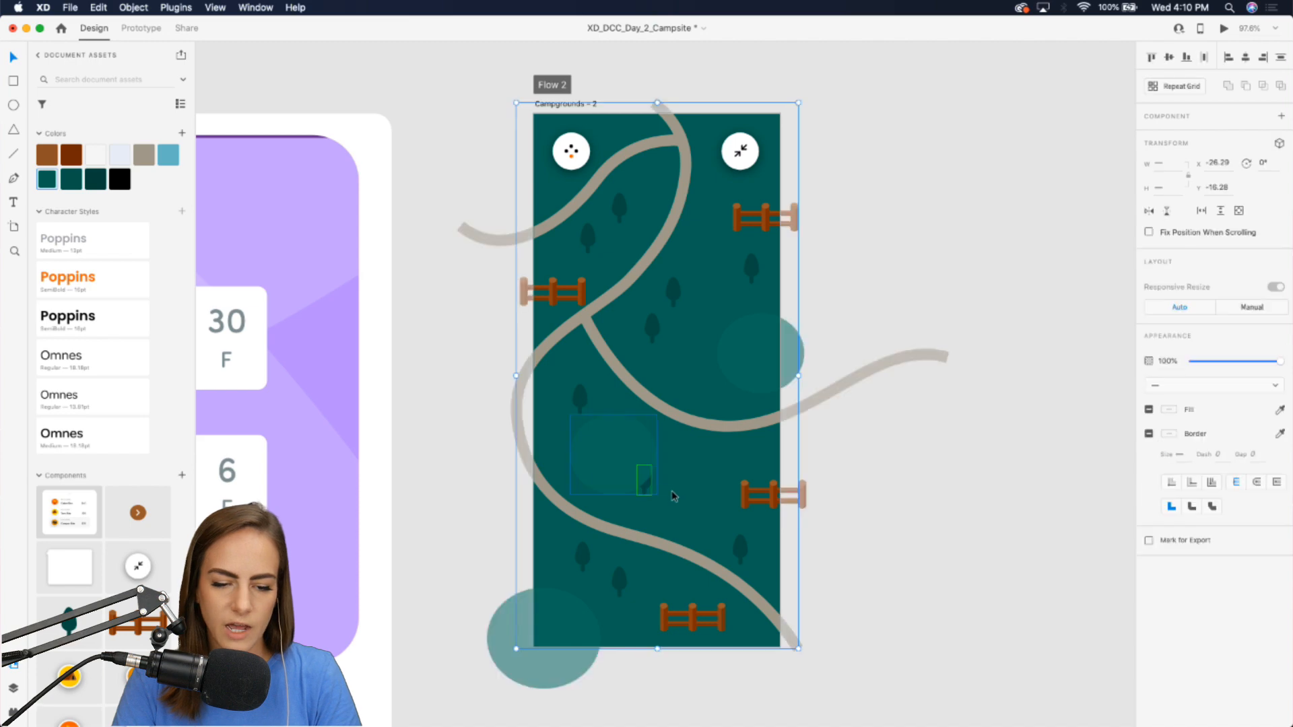
click(701, 507)
double_click(647, 495)
drag(647, 494, 695, 493)
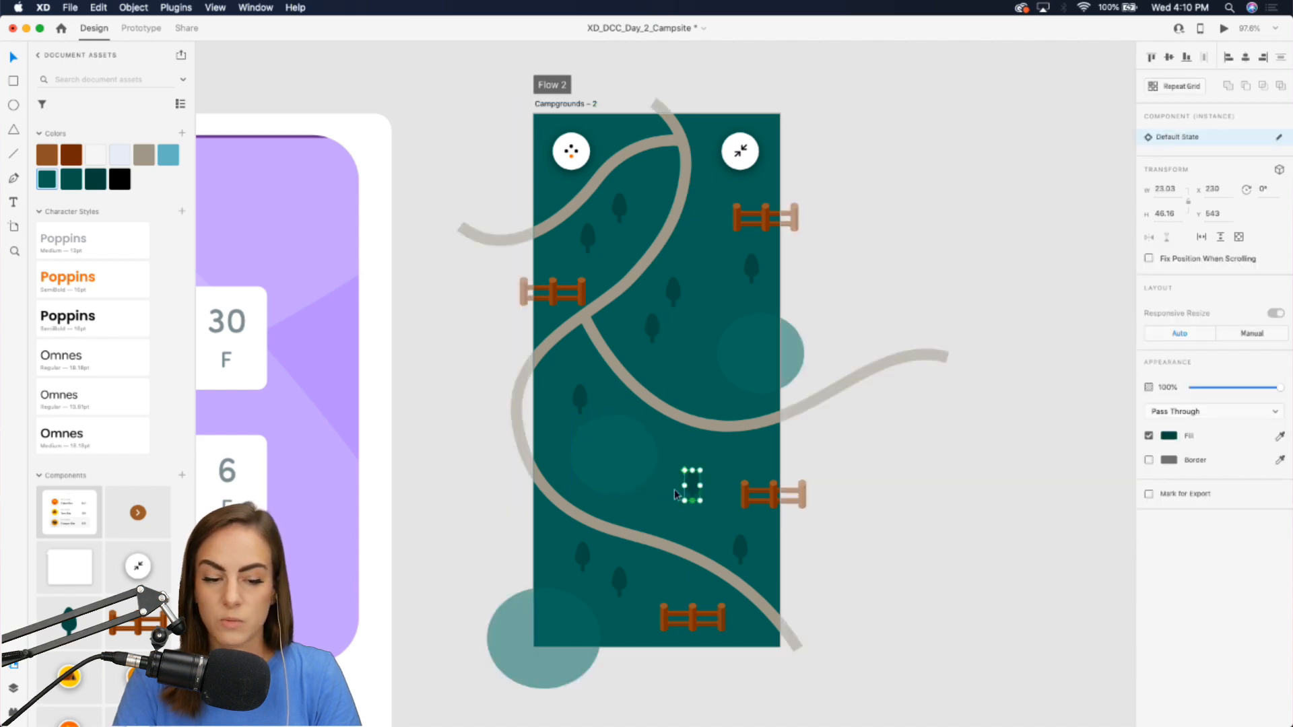
drag(608, 464, 621, 470)
click(997, 261)
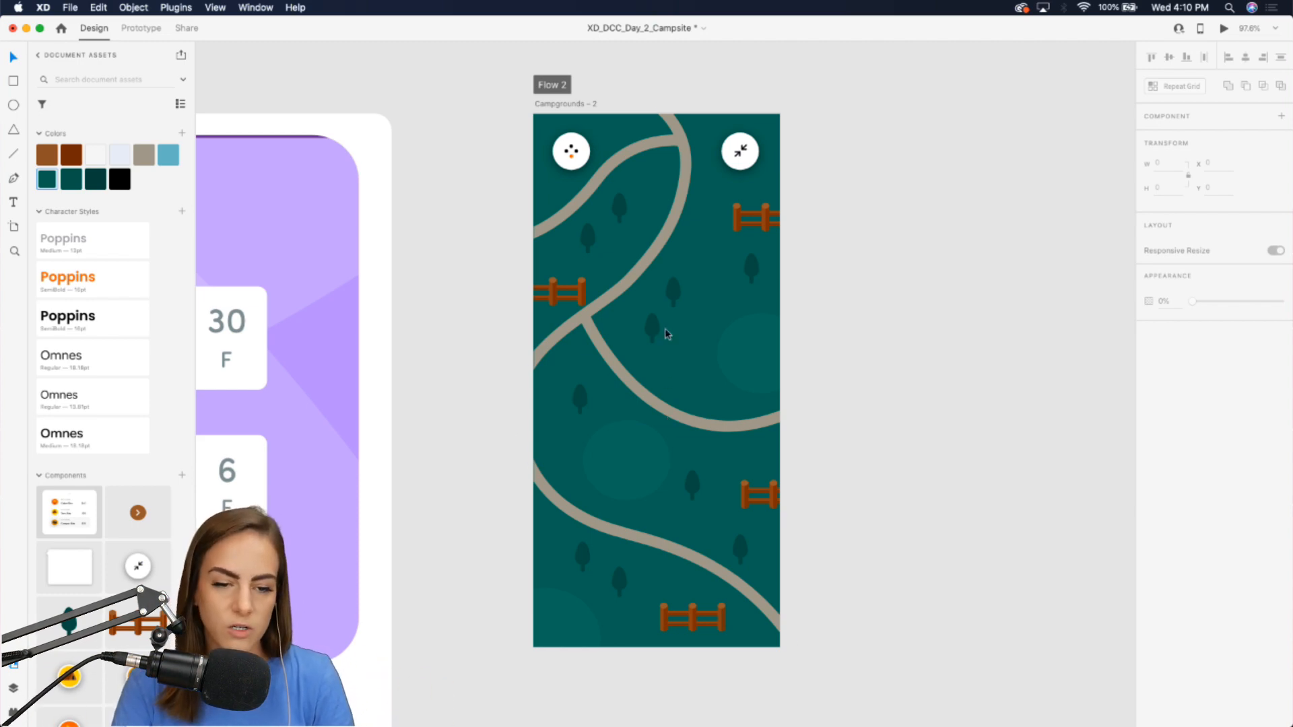
Preview the campground map artboard in a preview window.
click(576, 105)
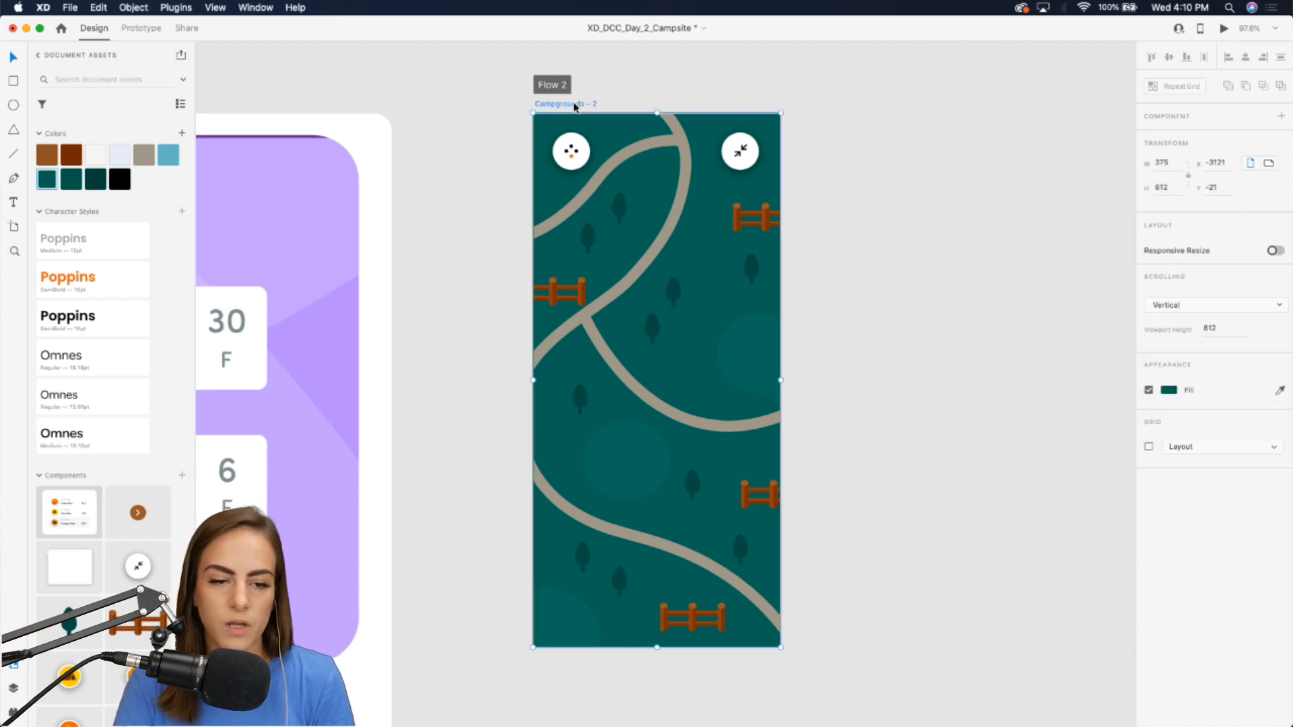
click(140, 28)
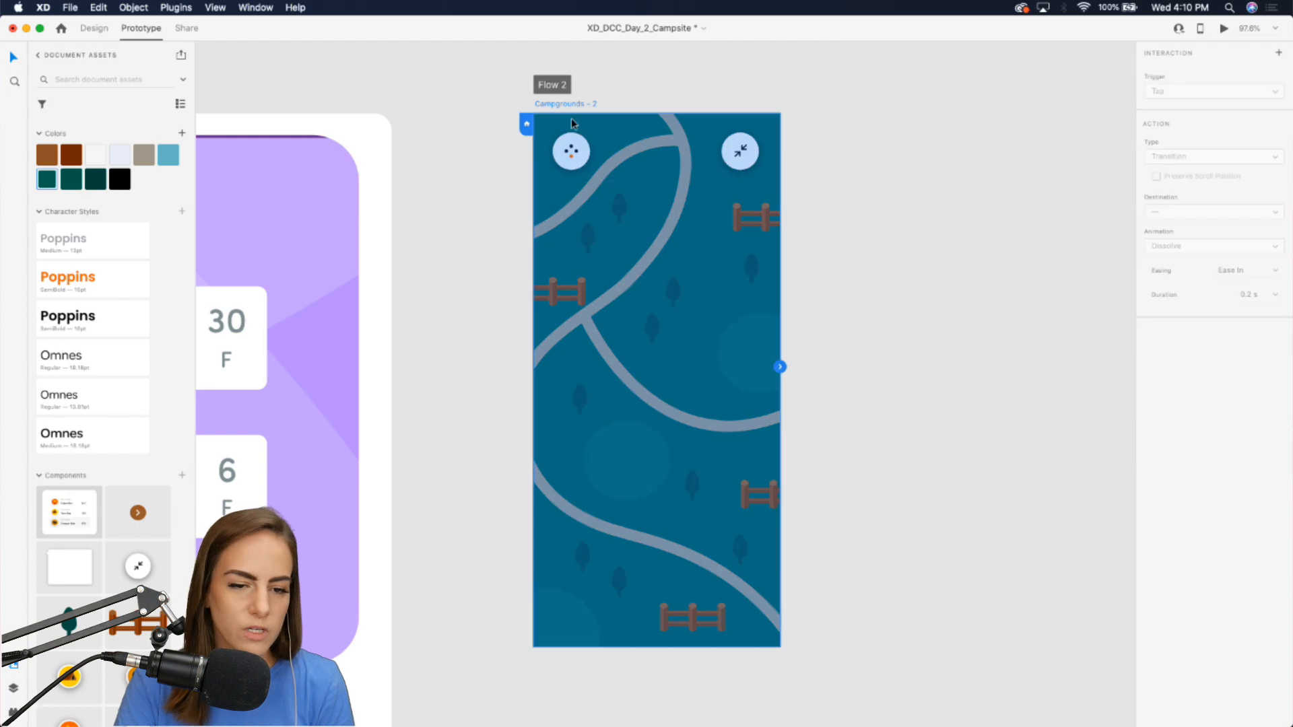
click(94, 28)
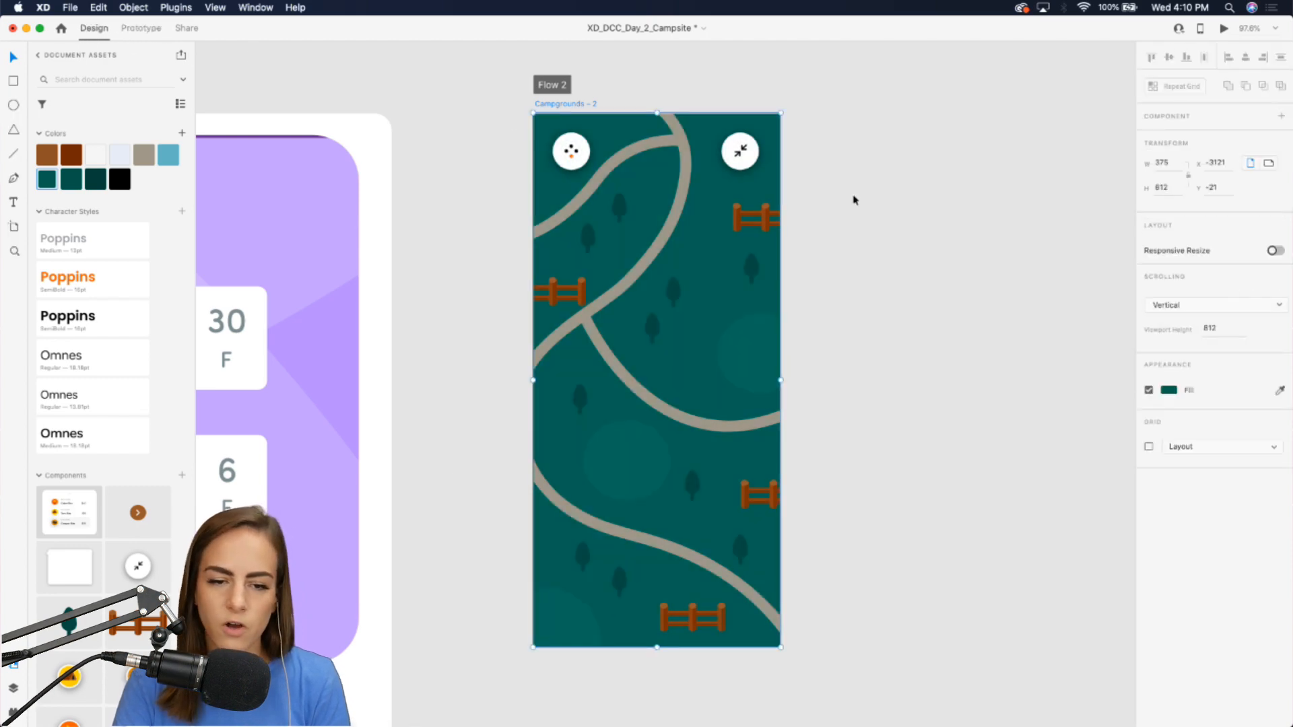
click(1223, 29)
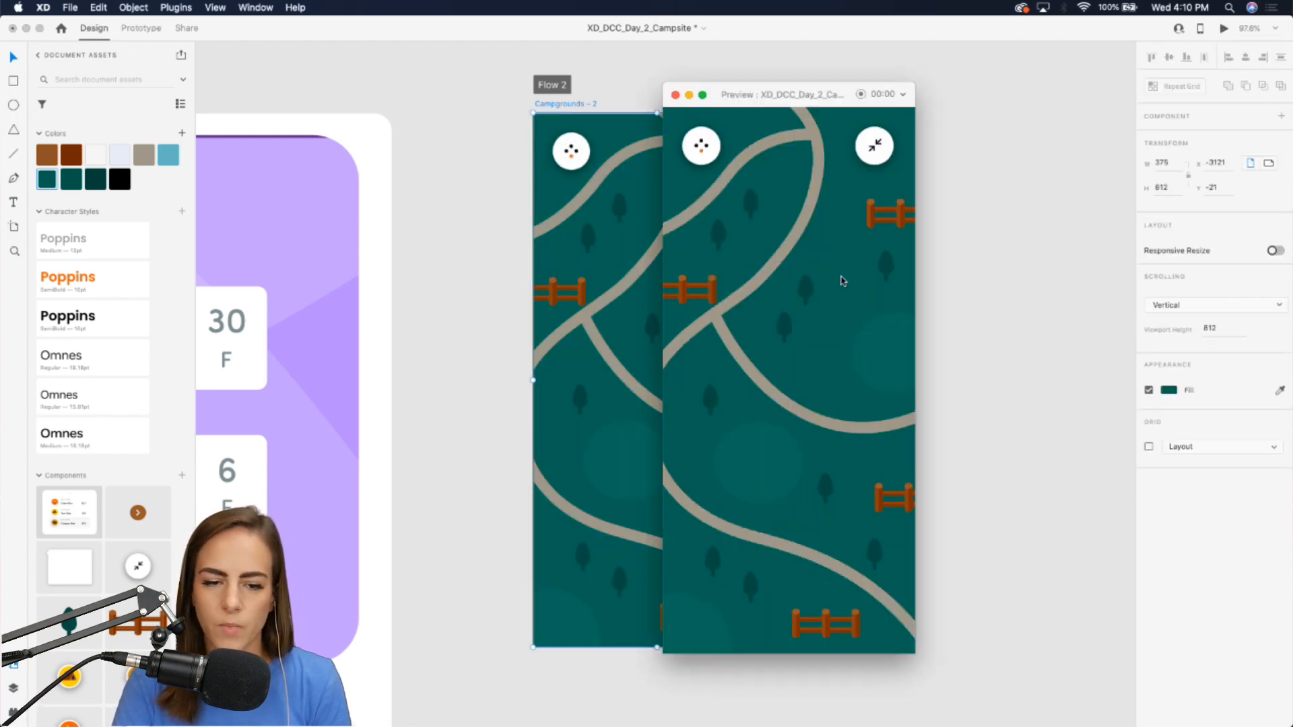
drag(767, 94, 893, 90)
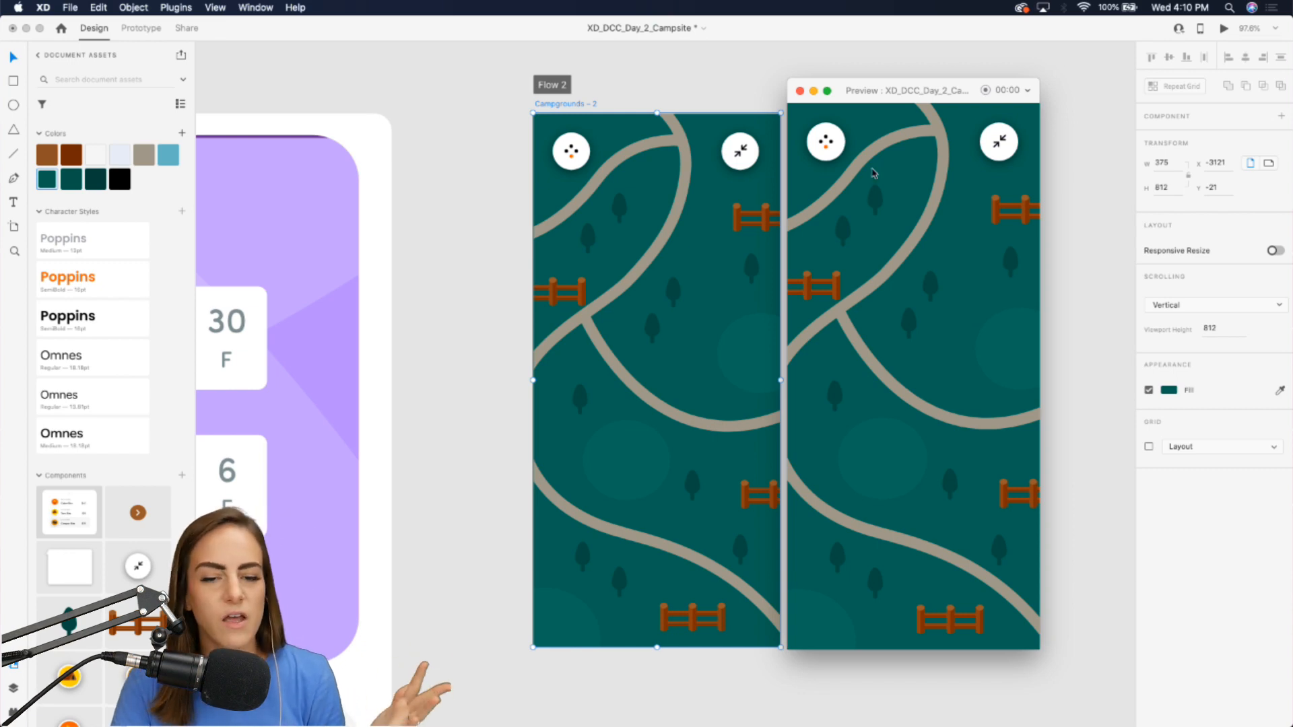
click(799, 90)
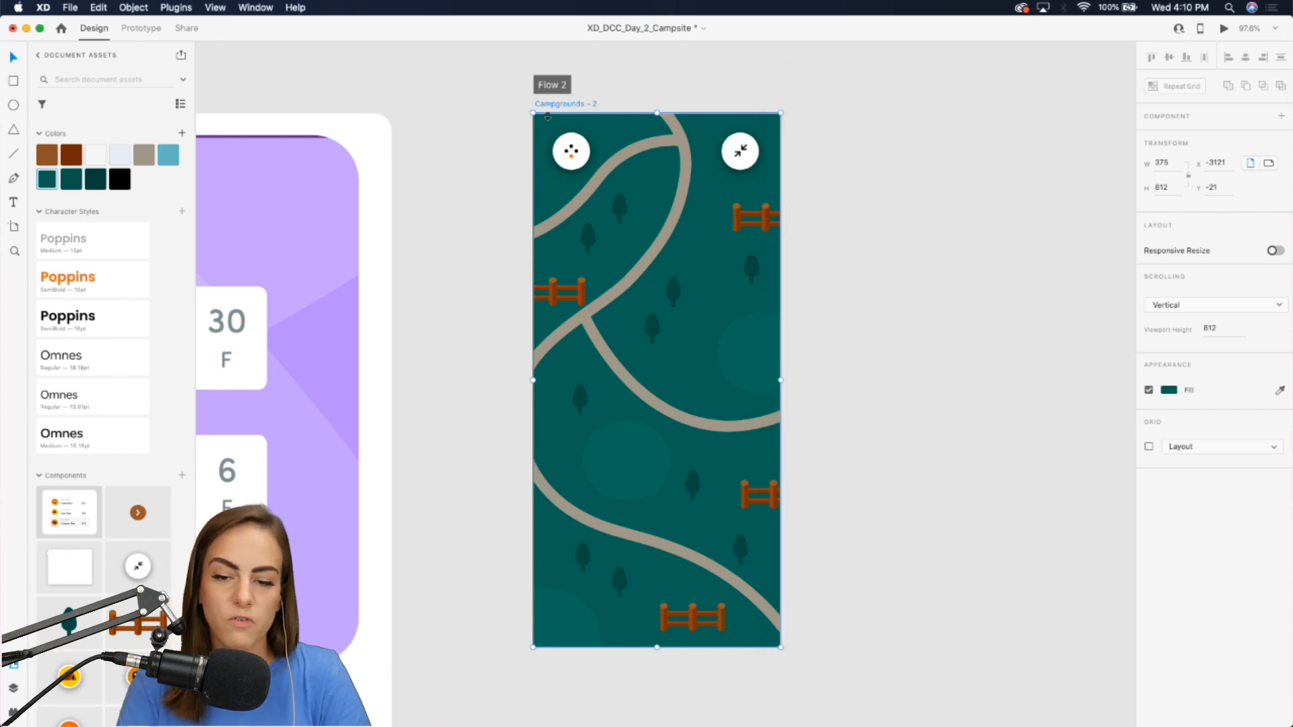
Select all the map's trails, trees, fences and ellipses and group them.
click(979, 275)
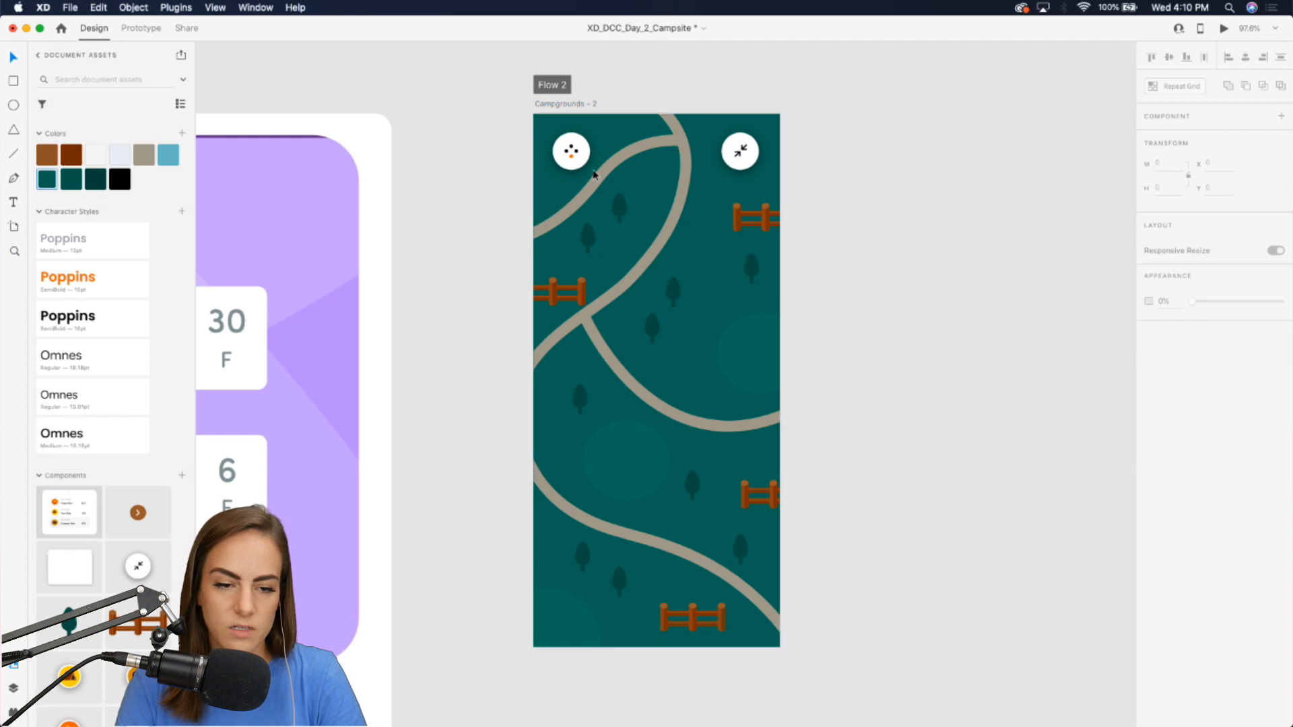
click(593, 173)
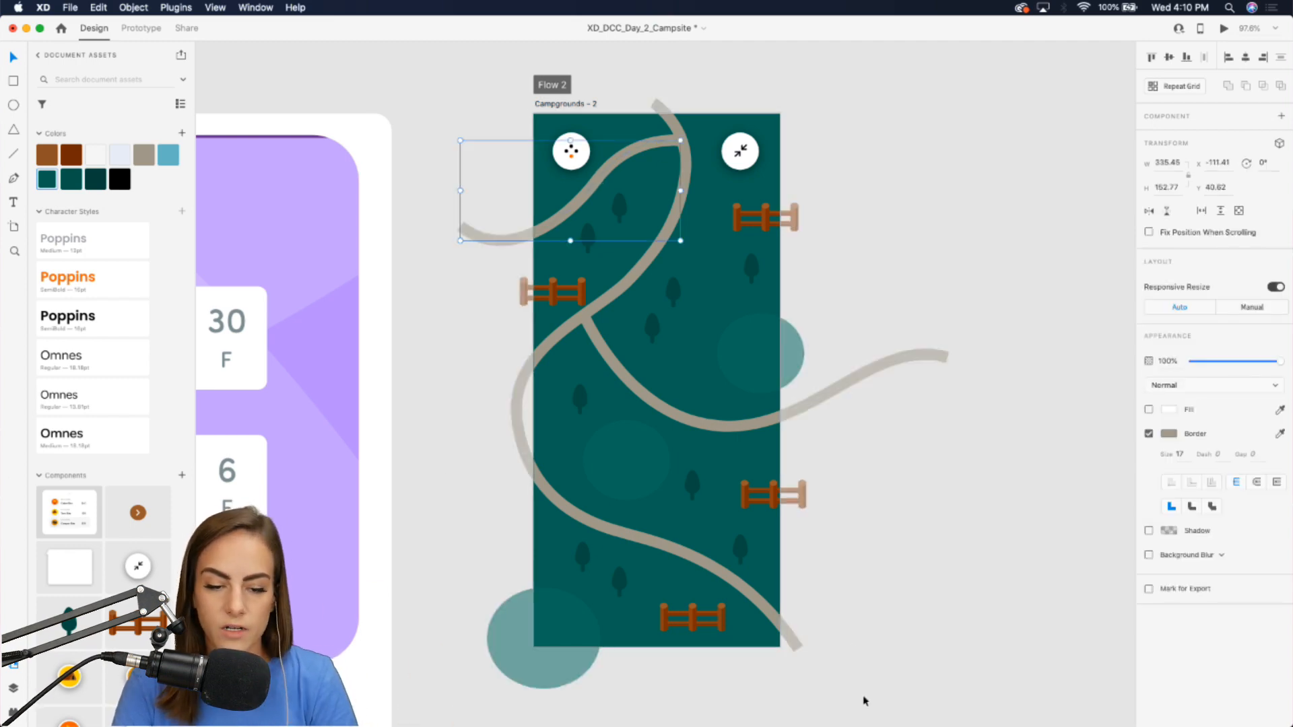
drag(929, 688, 451, 130)
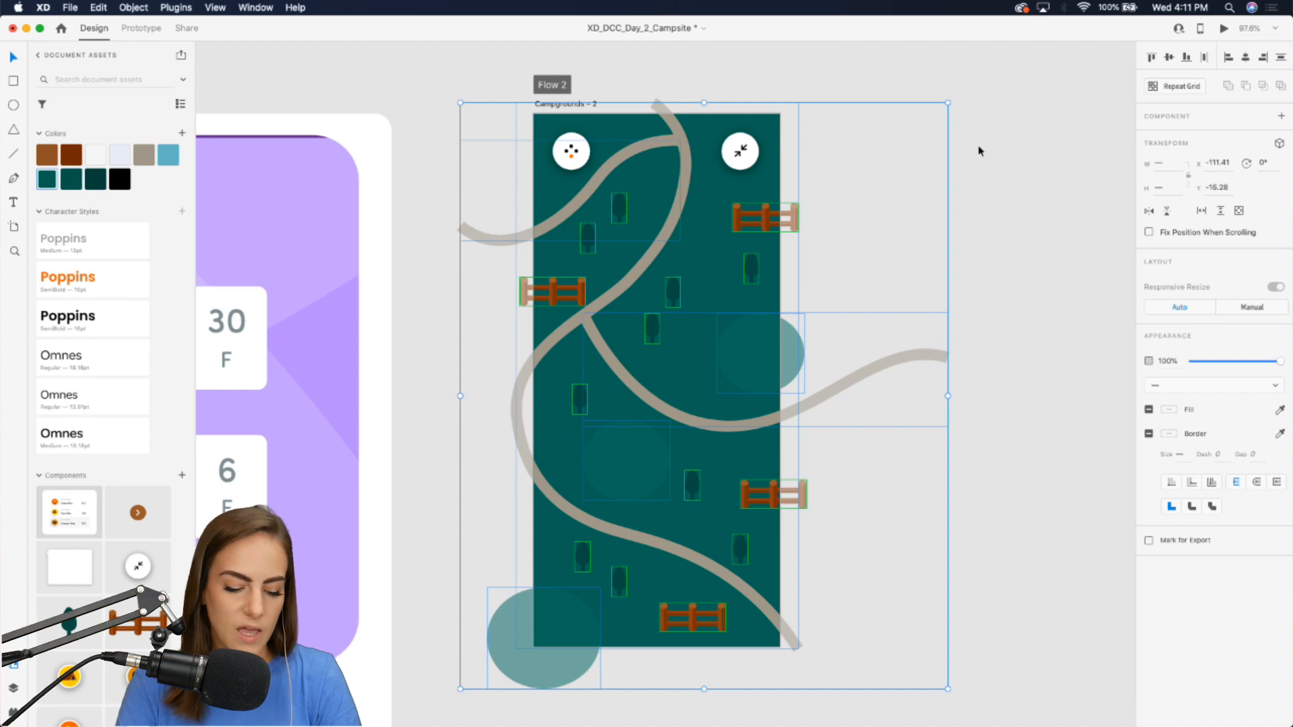
key(super+g)
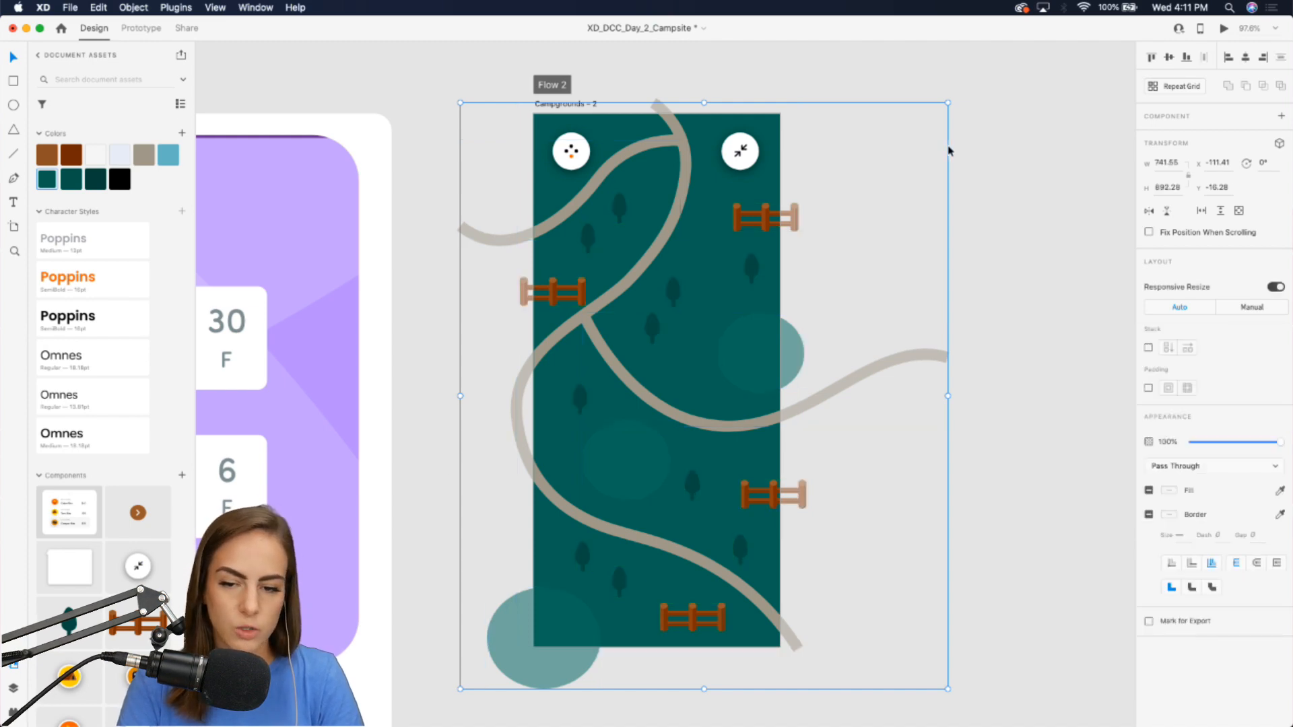
Make the map group a horizontal scroll group.
drag(775, 331, 728, 346)
key(super+z)
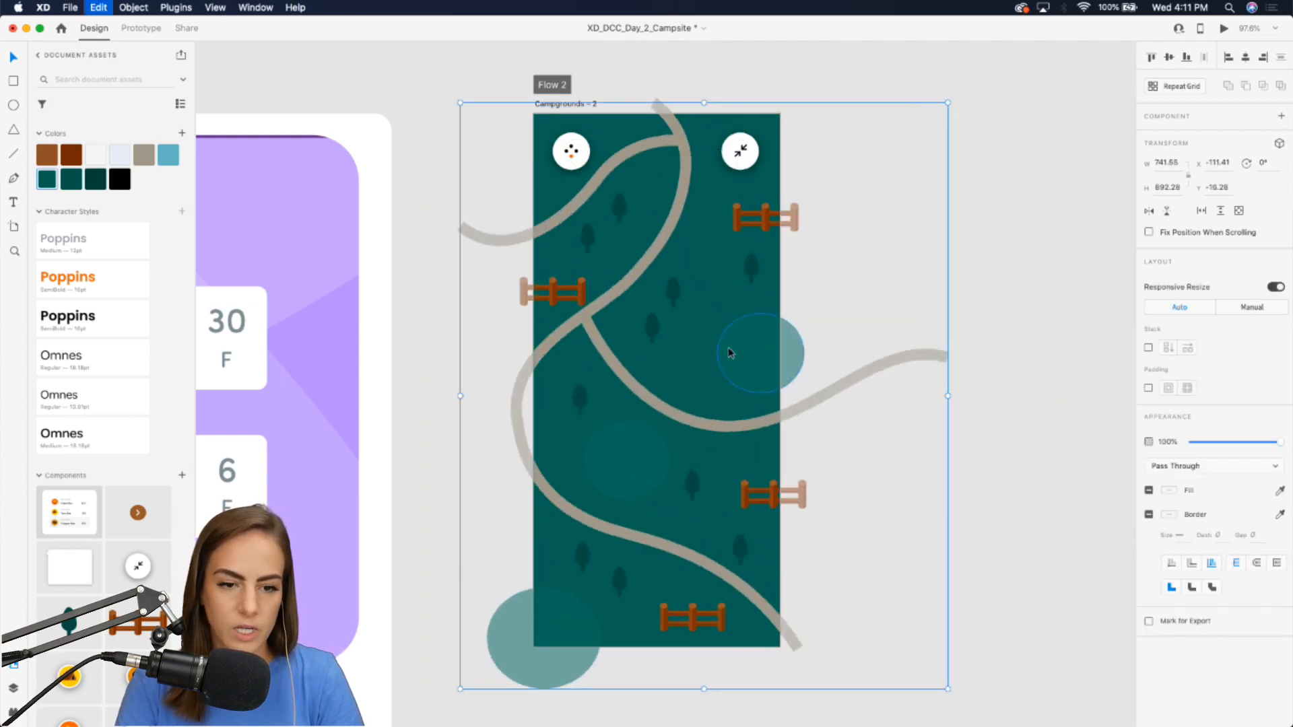
click(1201, 212)
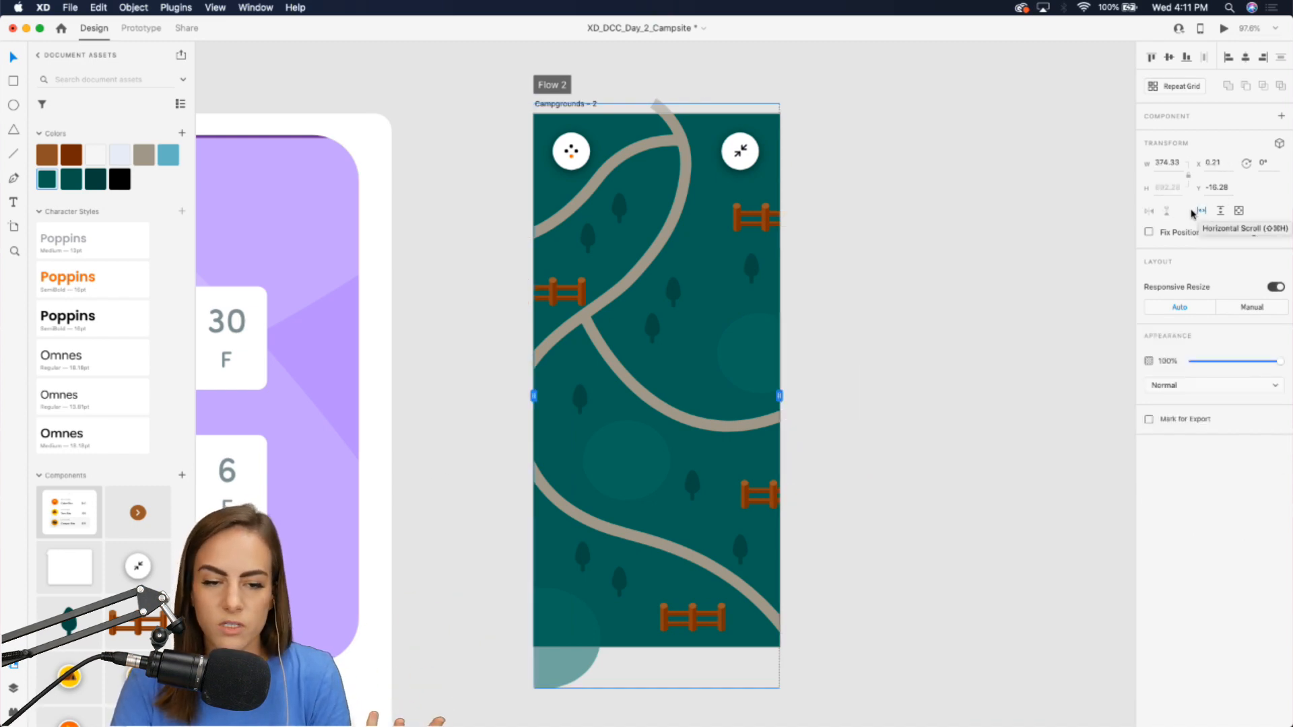
Preview the map and scroll it sideways.
click(1224, 30)
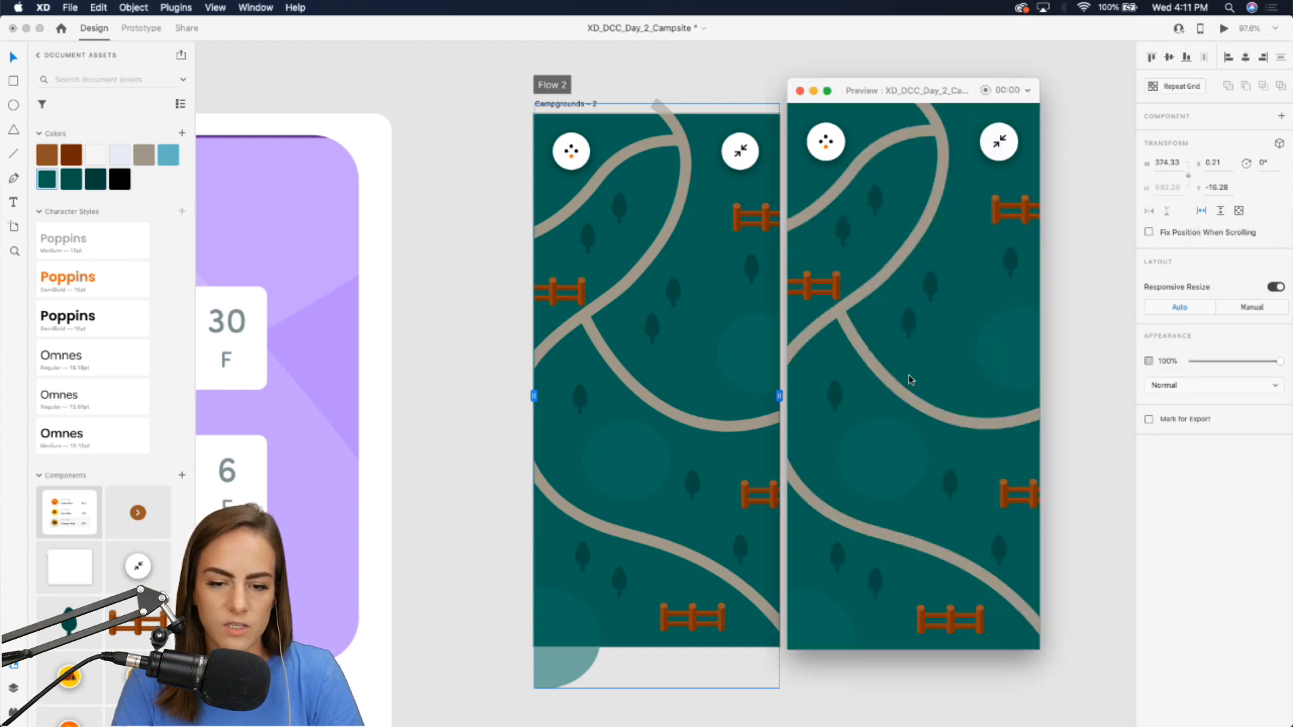
scroll(909, 380, right, 10)
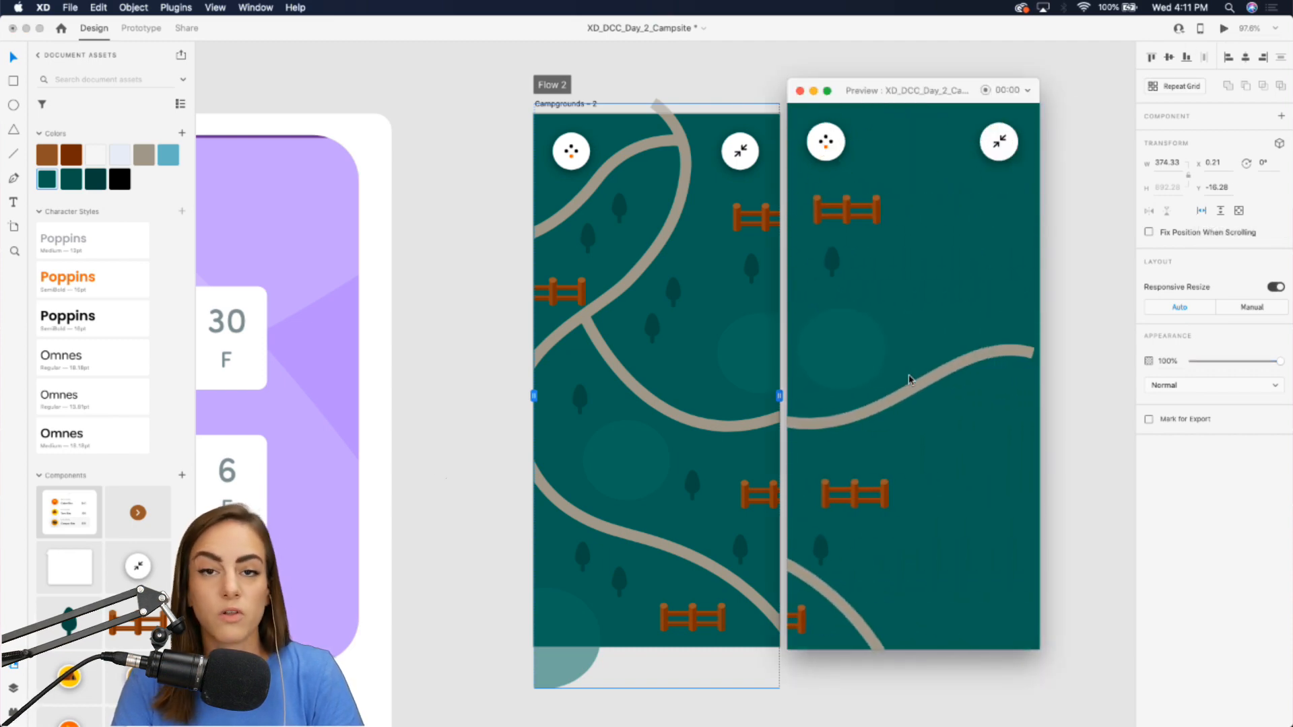
scroll(909, 379, right, 10)
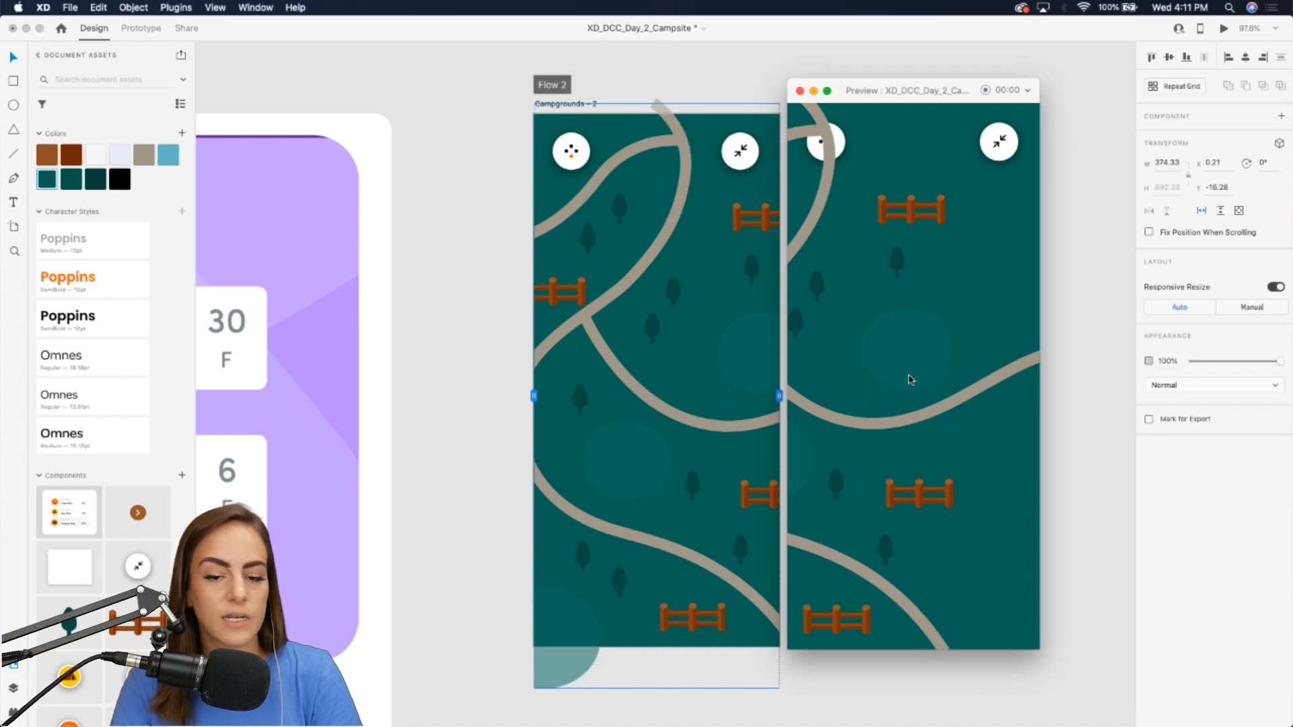
scroll(911, 380, right, 10)
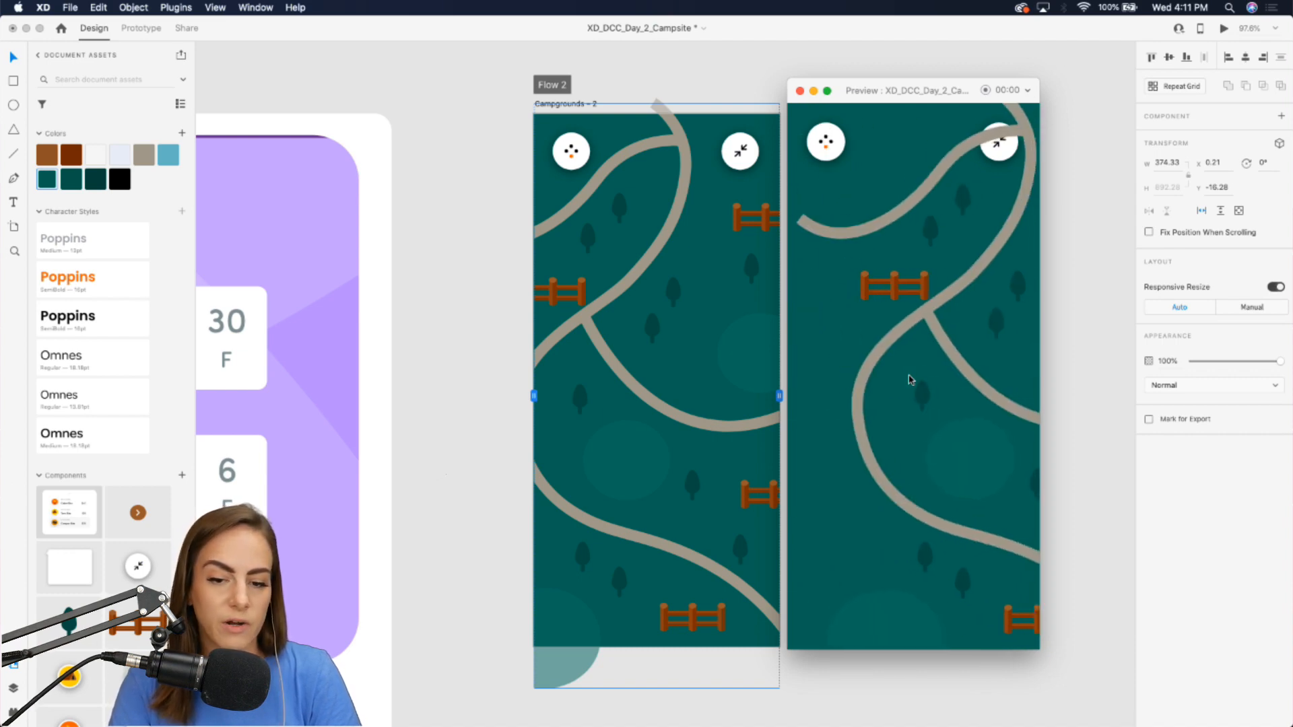
click(800, 90)
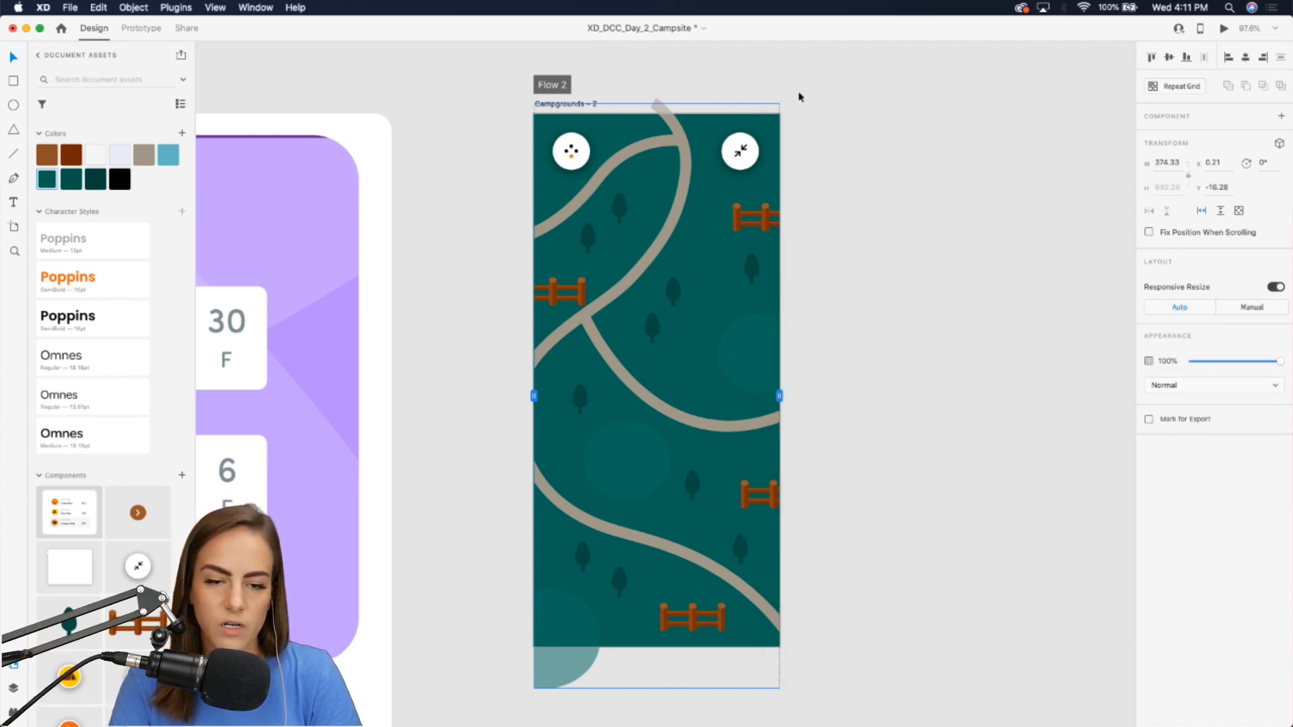
Switch the map group to vertical scrolling.
click(928, 213)
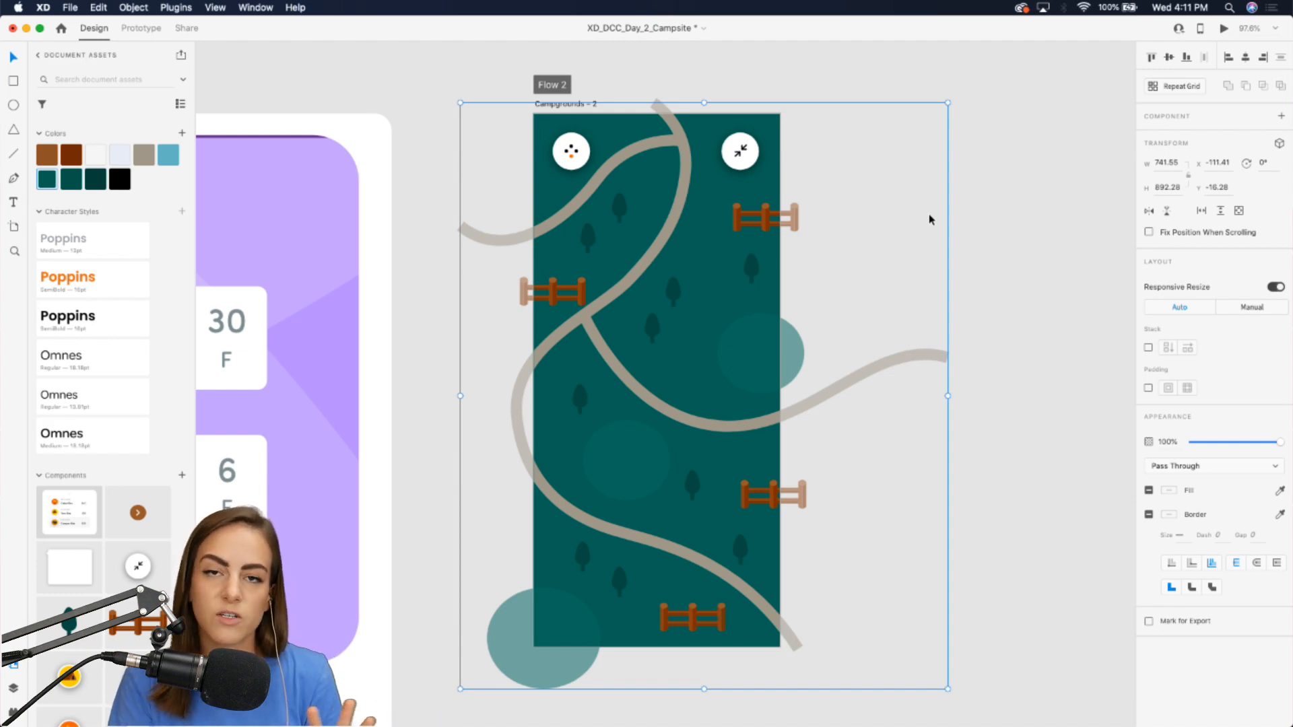
click(1220, 210)
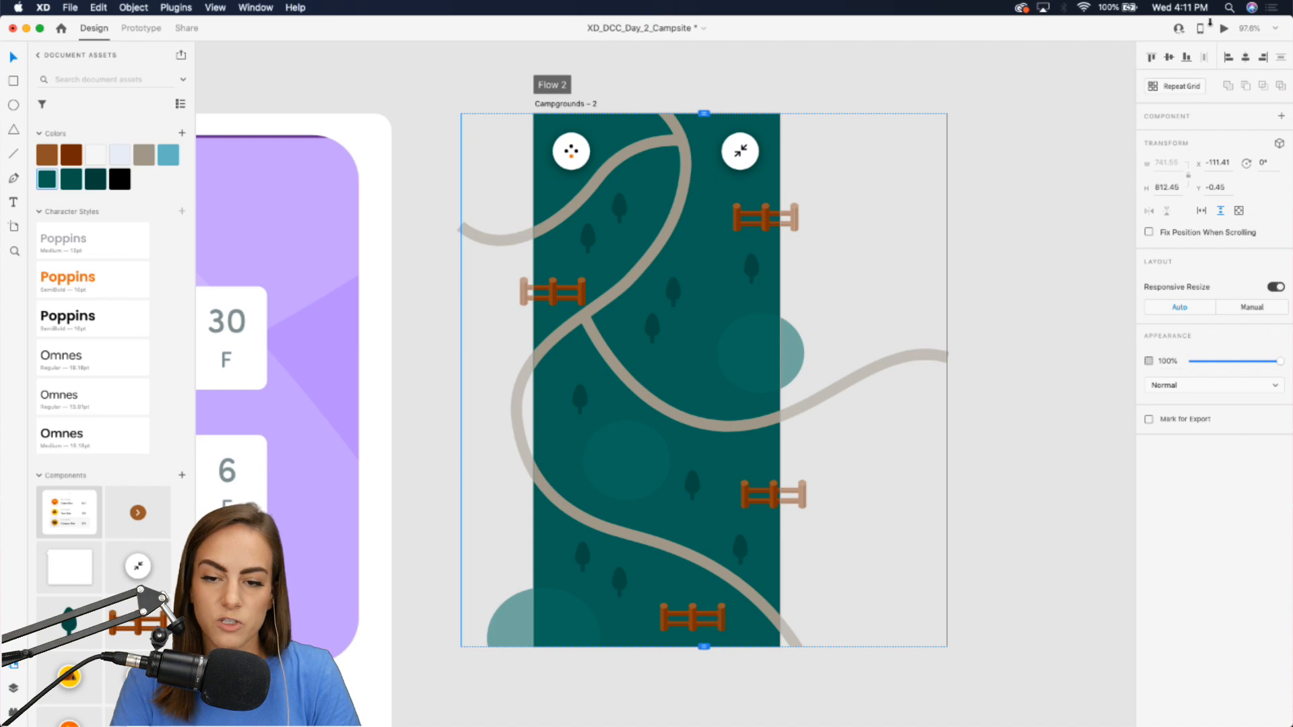
Preview the map and scroll through it sideways and up and down.
click(1220, 29)
scroll(673, 202, right, 3)
scroll(907, 260, down, 3)
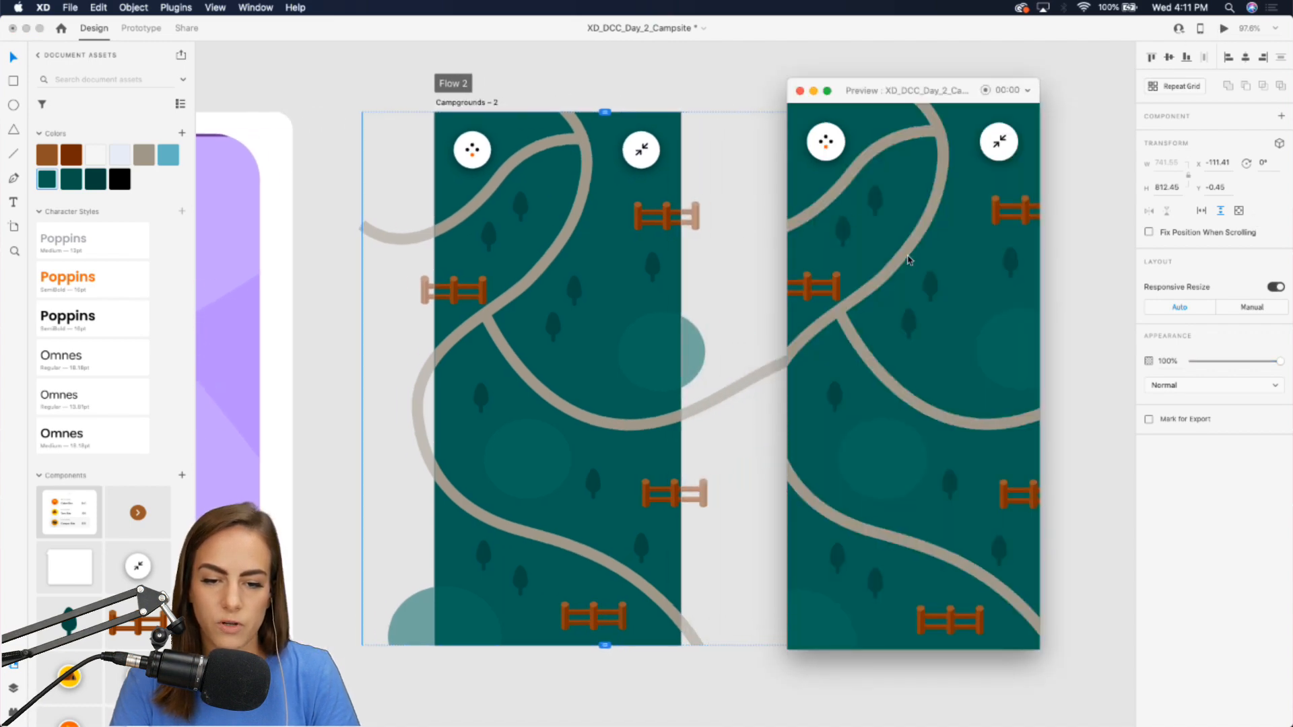
scroll(908, 260, up, 3)
scroll(908, 260, down, 3)
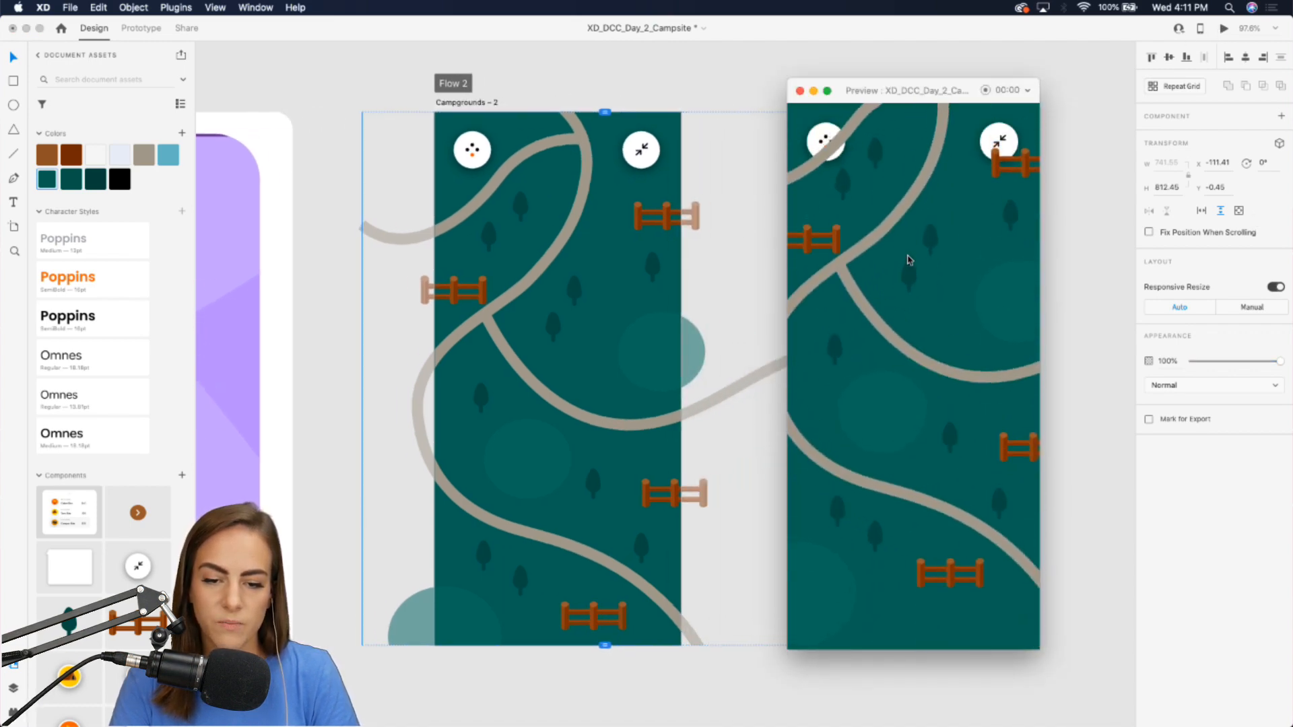
scroll(909, 260, up, 3)
scroll(908, 260, down, 2)
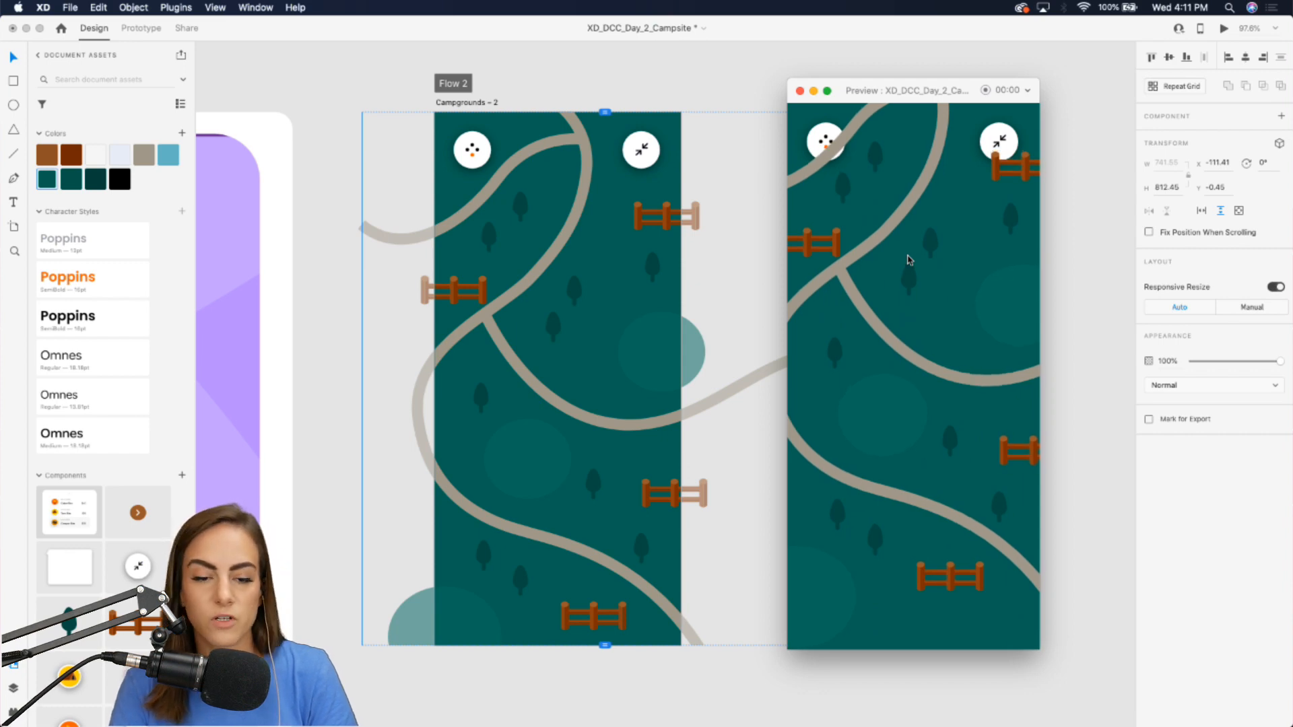
scroll(907, 260, up, 3)
scroll(907, 260, down, 3)
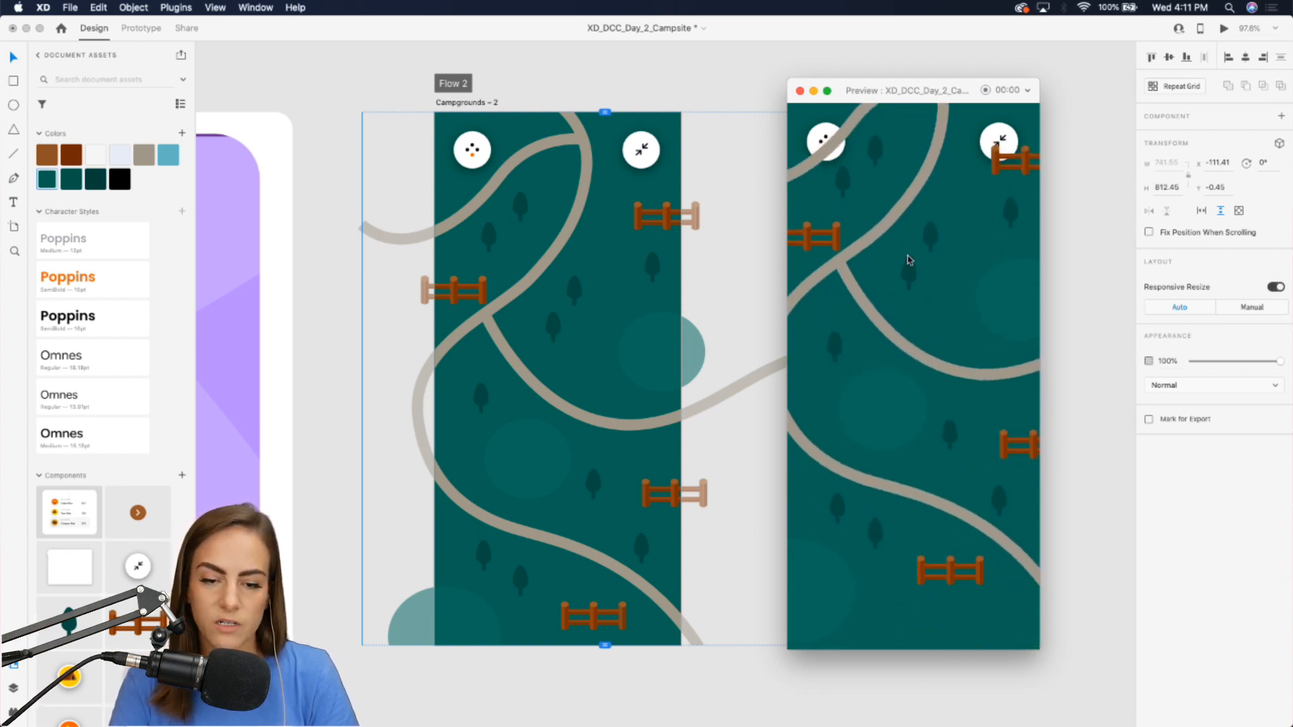
Close the preview, undo the vertical scrolling and set the map group to scroll in both directions.
scroll(905, 260, up, 3)
click(800, 91)
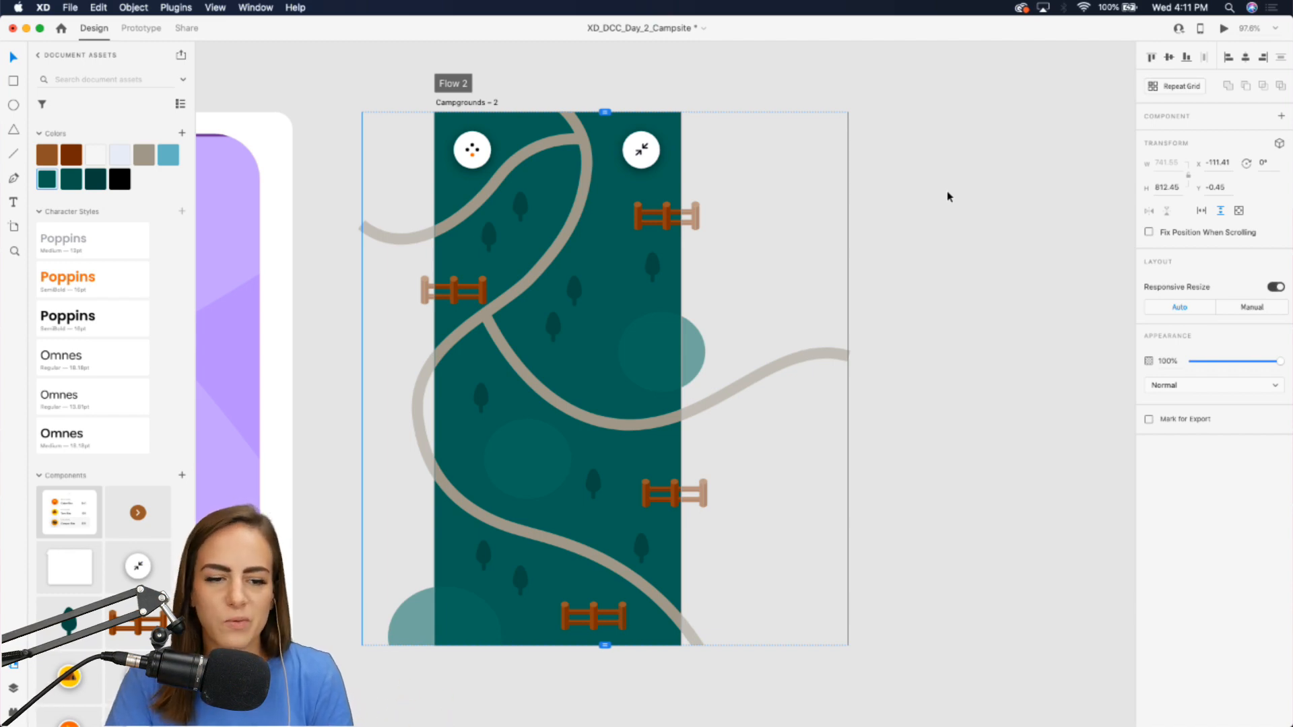
key(super+z)
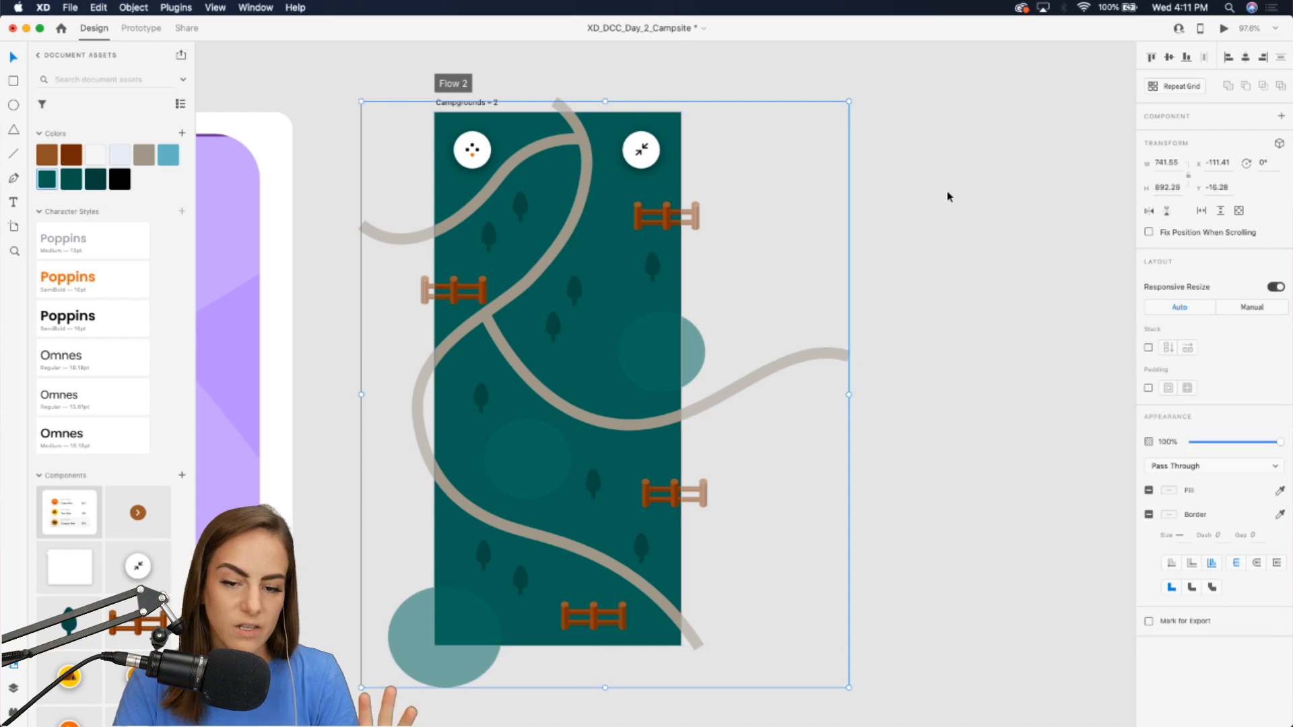
scroll(947, 191, left, 2)
click(1238, 210)
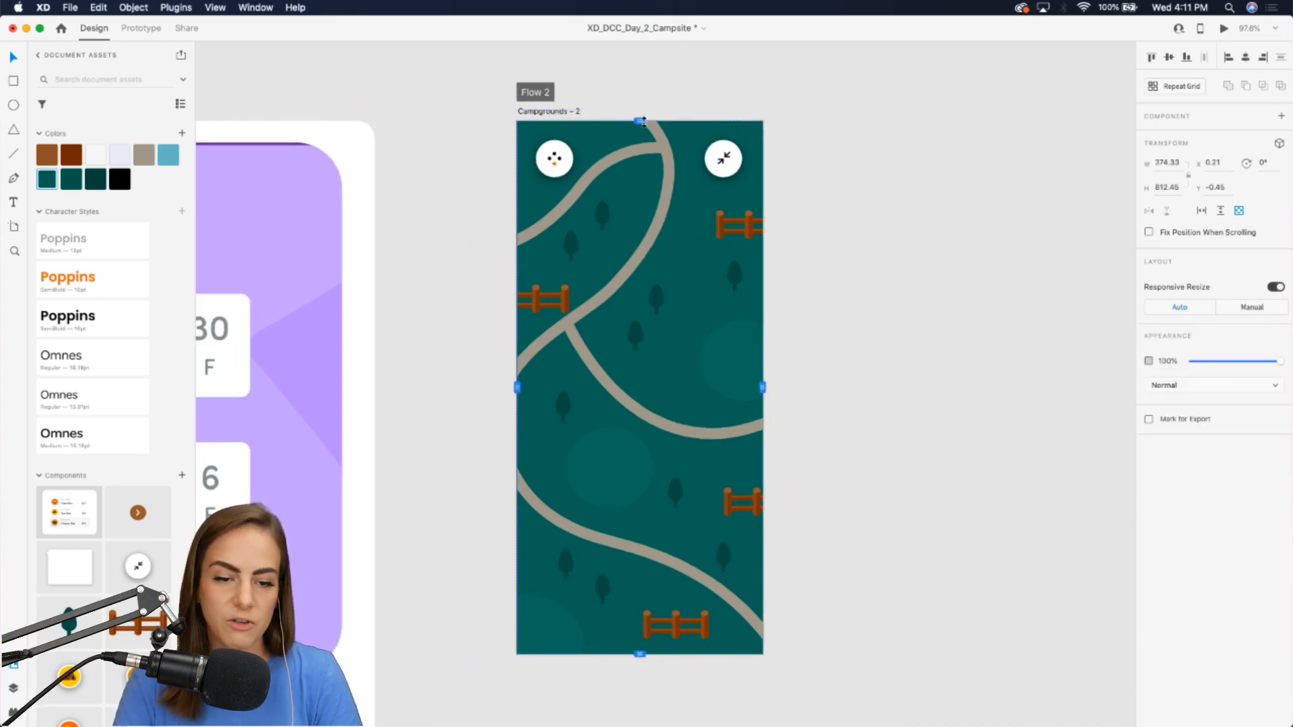
mouse_move(641, 121)
mouse_down()
mouse_move(640, 188)
mouse_move(640, 122)
mouse_up()
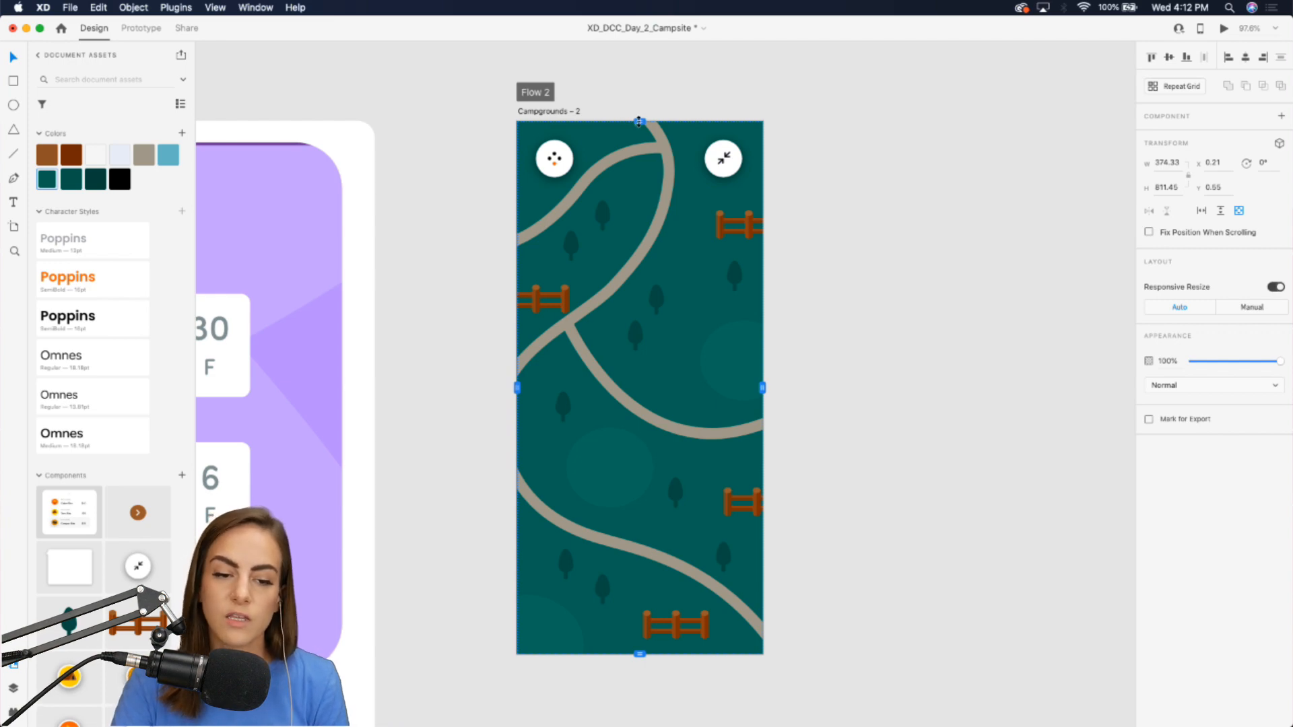
mouse_move(639, 122)
mouse_down()
mouse_move(641, 280)
mouse_move(639, 144)
mouse_up()
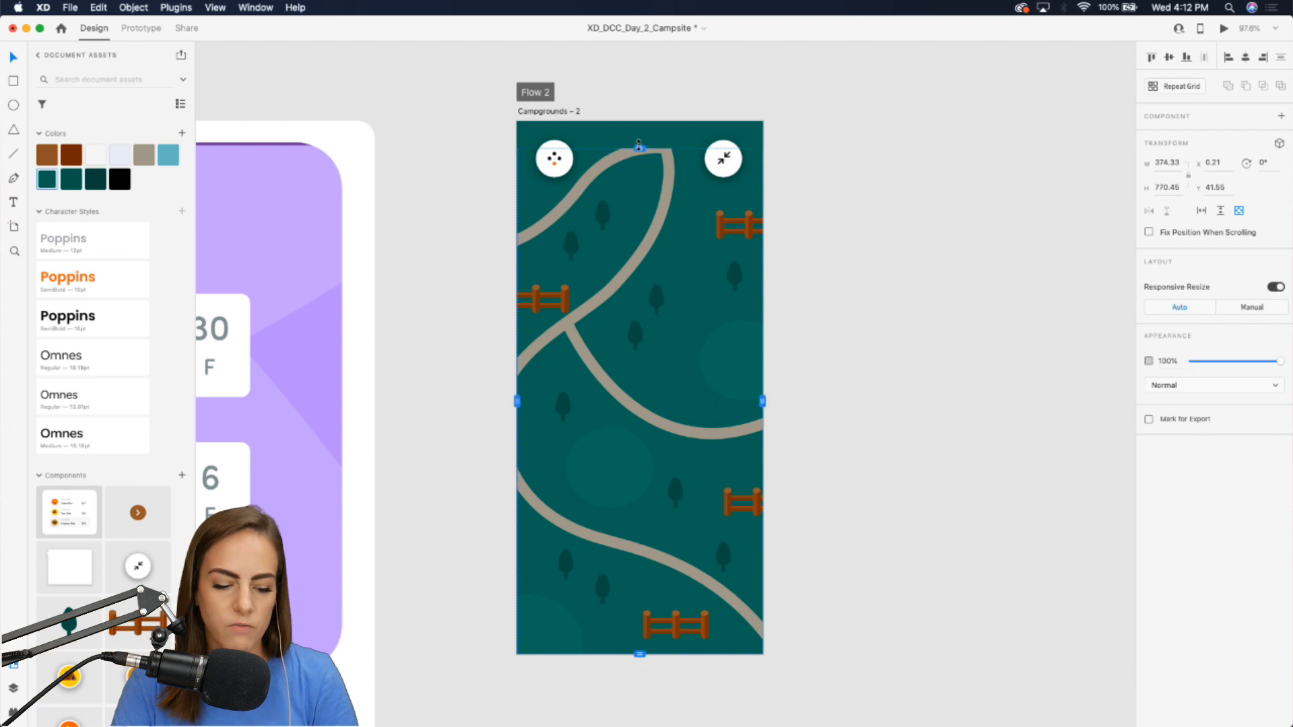
key(super+z)
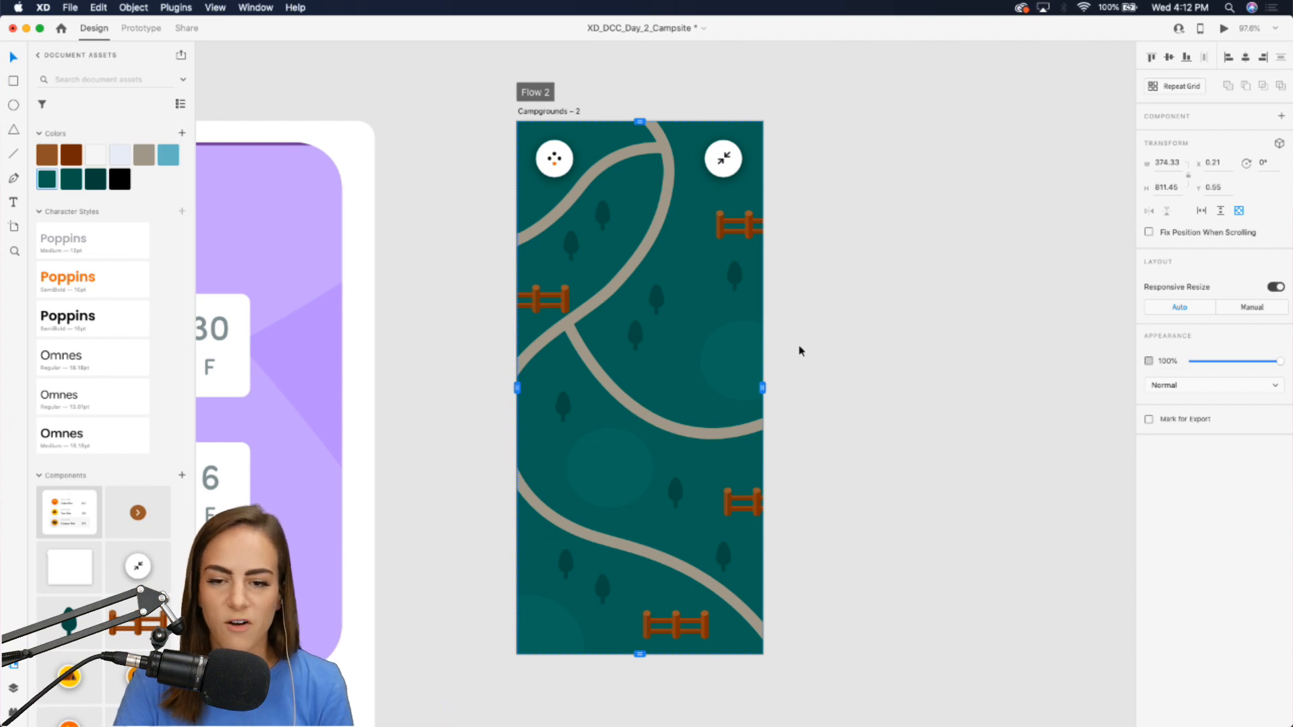
Preview the map and scroll through it in both directions.
click(1224, 29)
scroll(899, 263, down, 4)
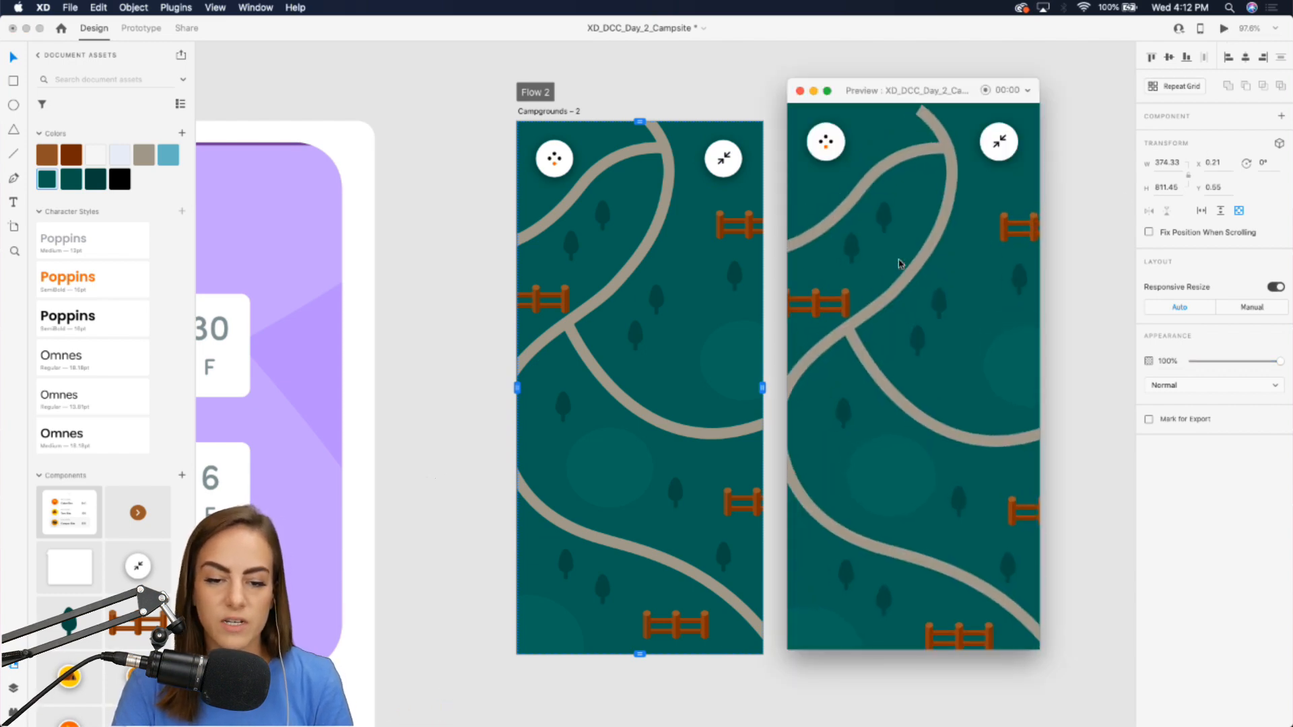
scroll(899, 262, down, 10)
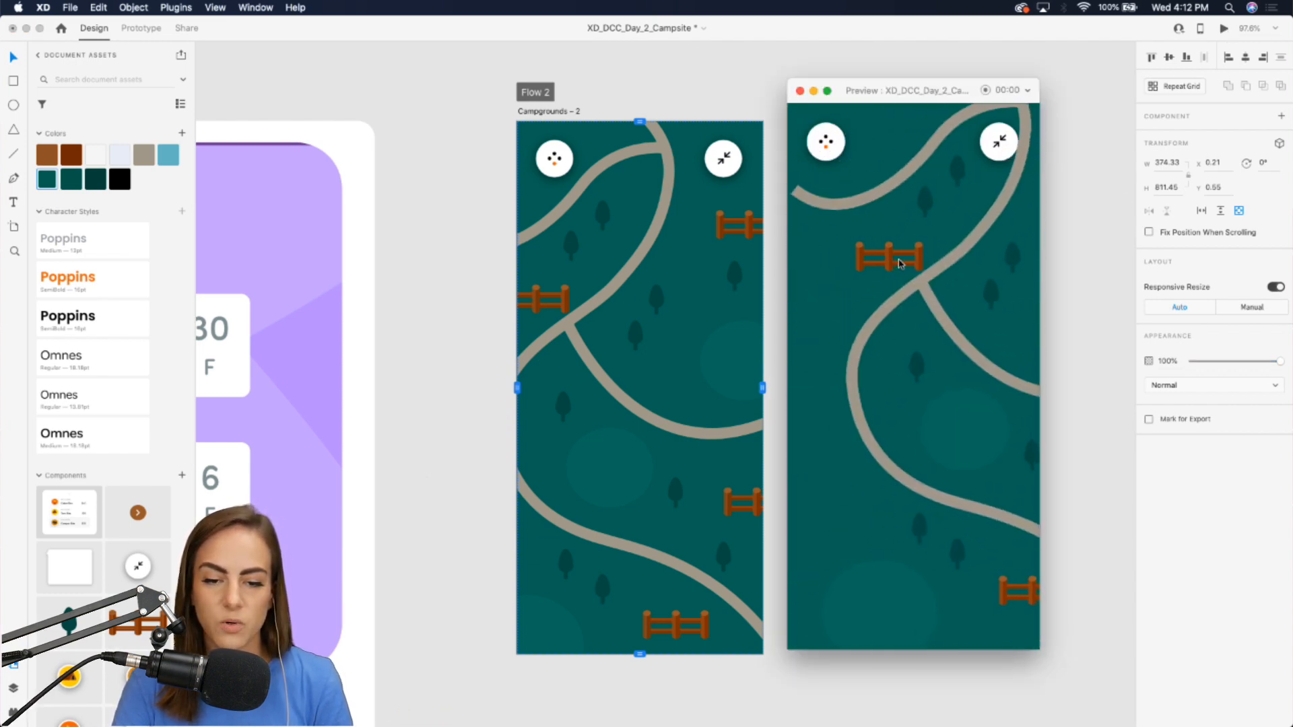
scroll(899, 263, down, 5)
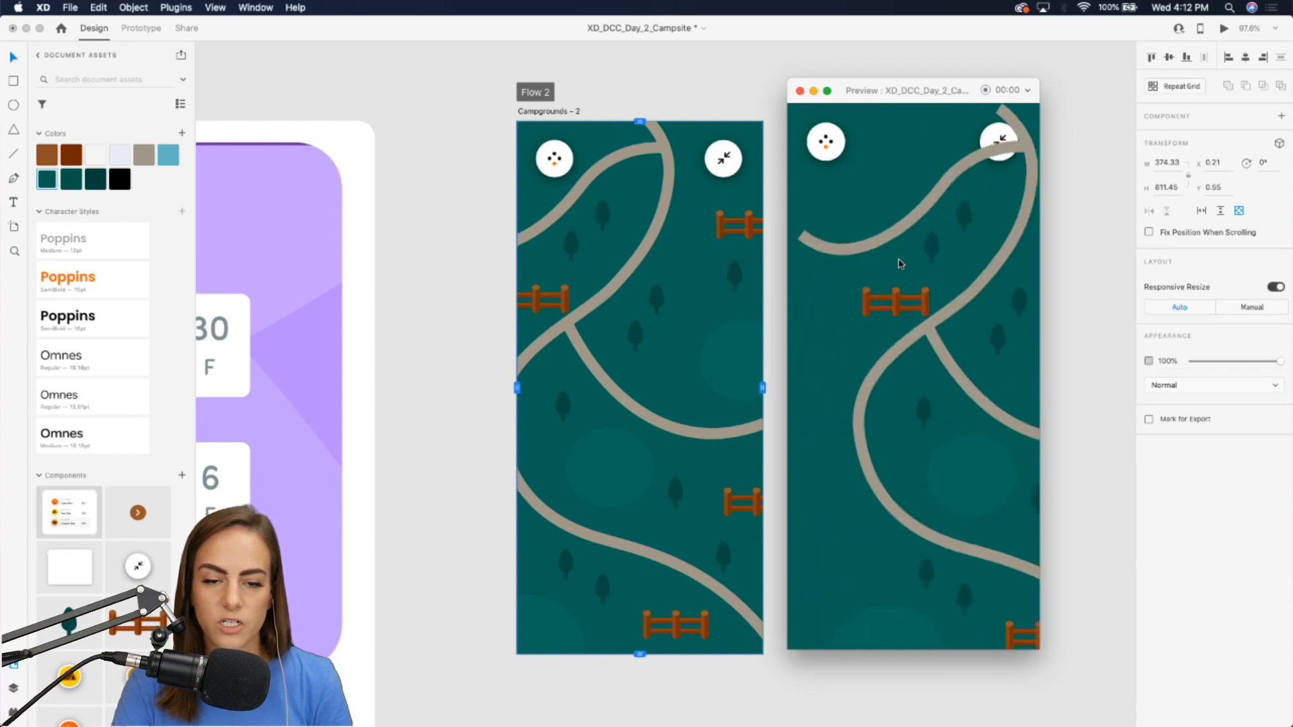
click(799, 92)
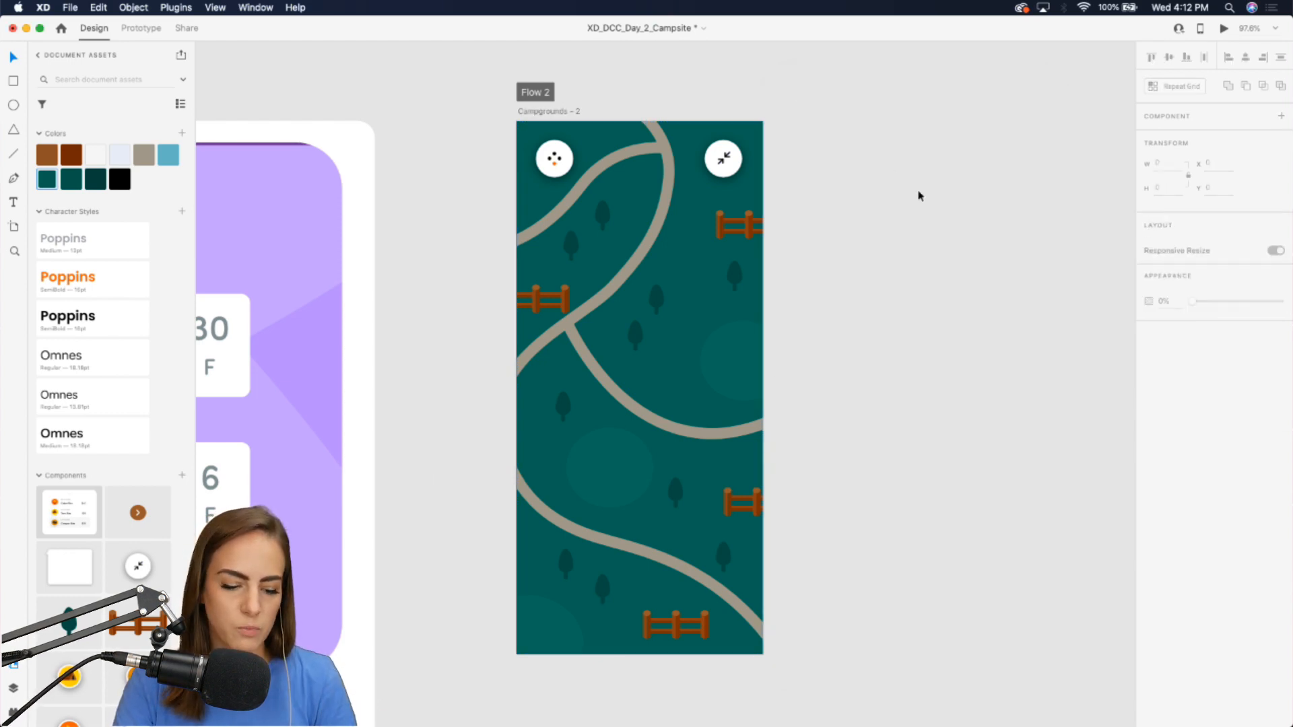
Select the map contents inside the scroll group and move them off the artboard onto the empty canvas.
key(Return)
click(874, 220)
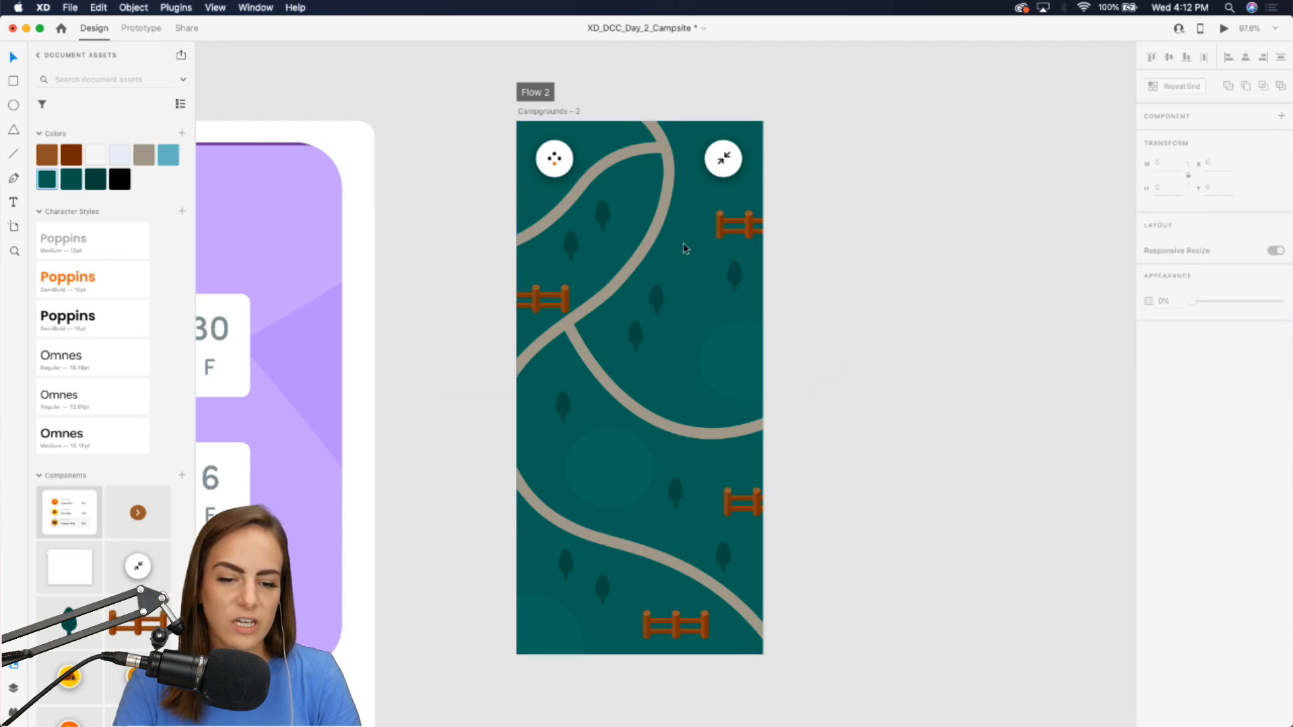
double_click(647, 252)
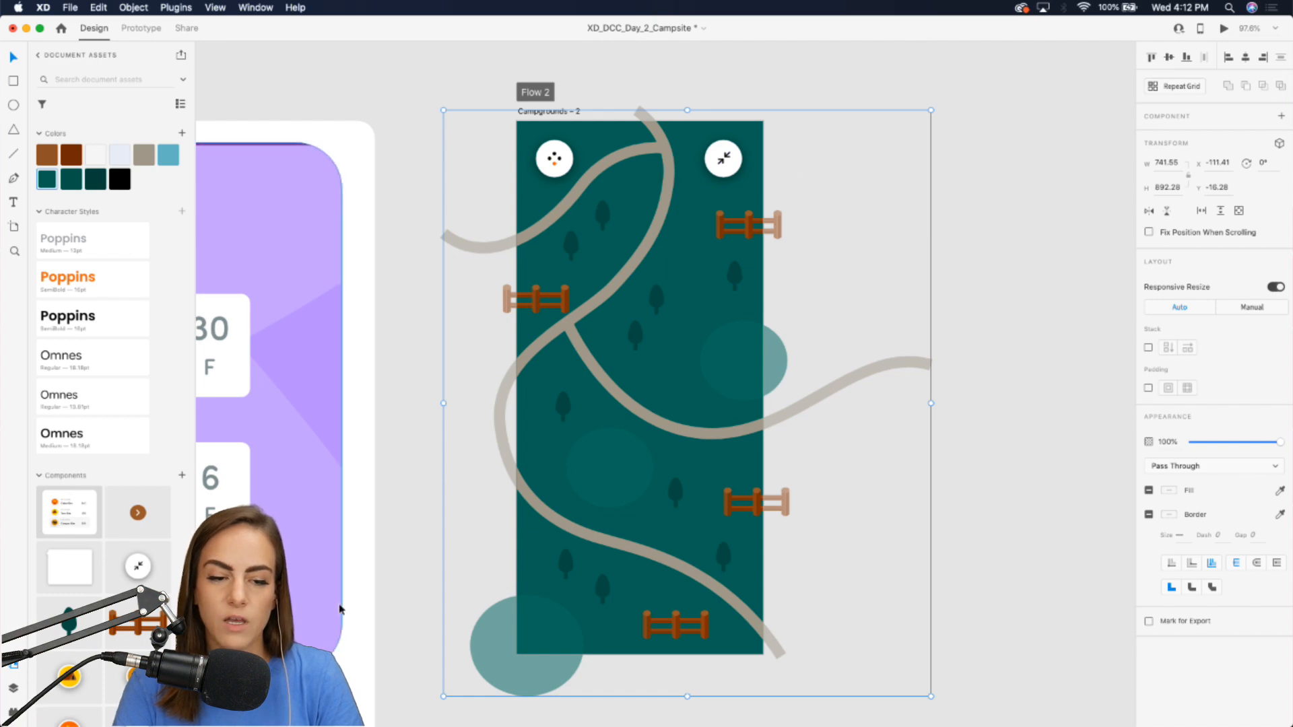
scroll(808, 261, down, 3)
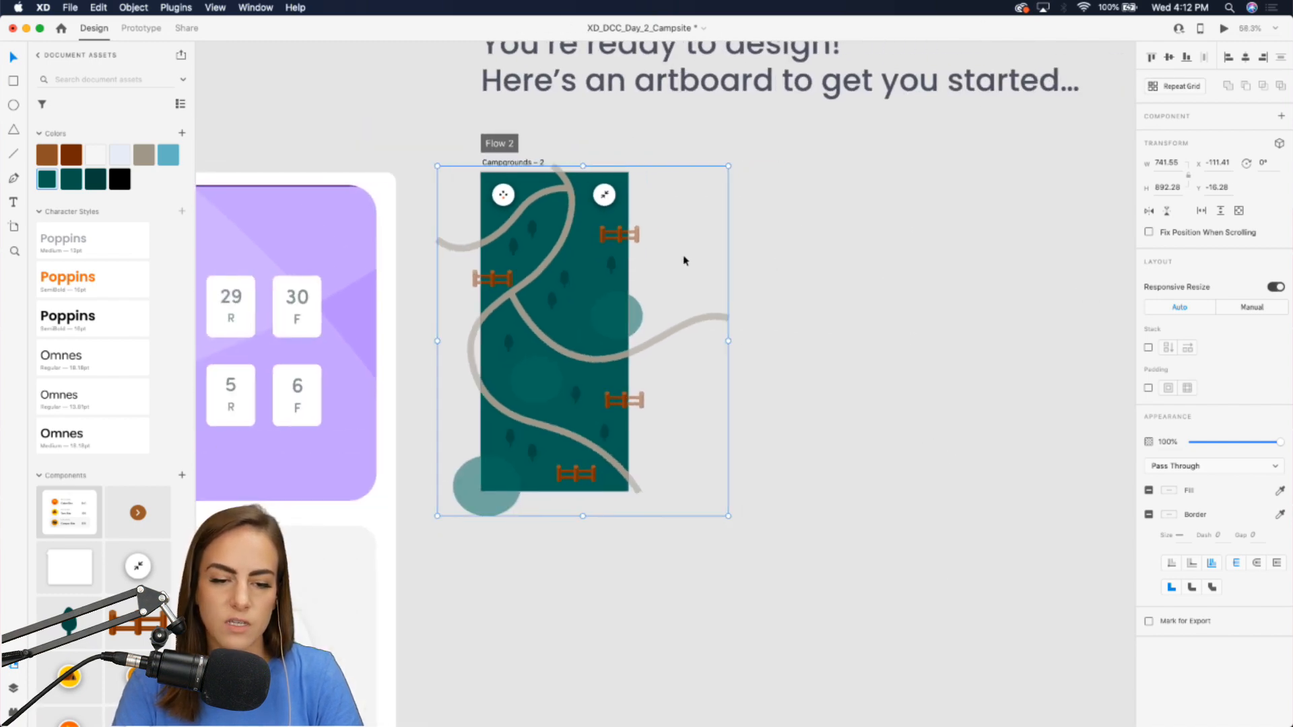
drag(684, 260, 942, 329)
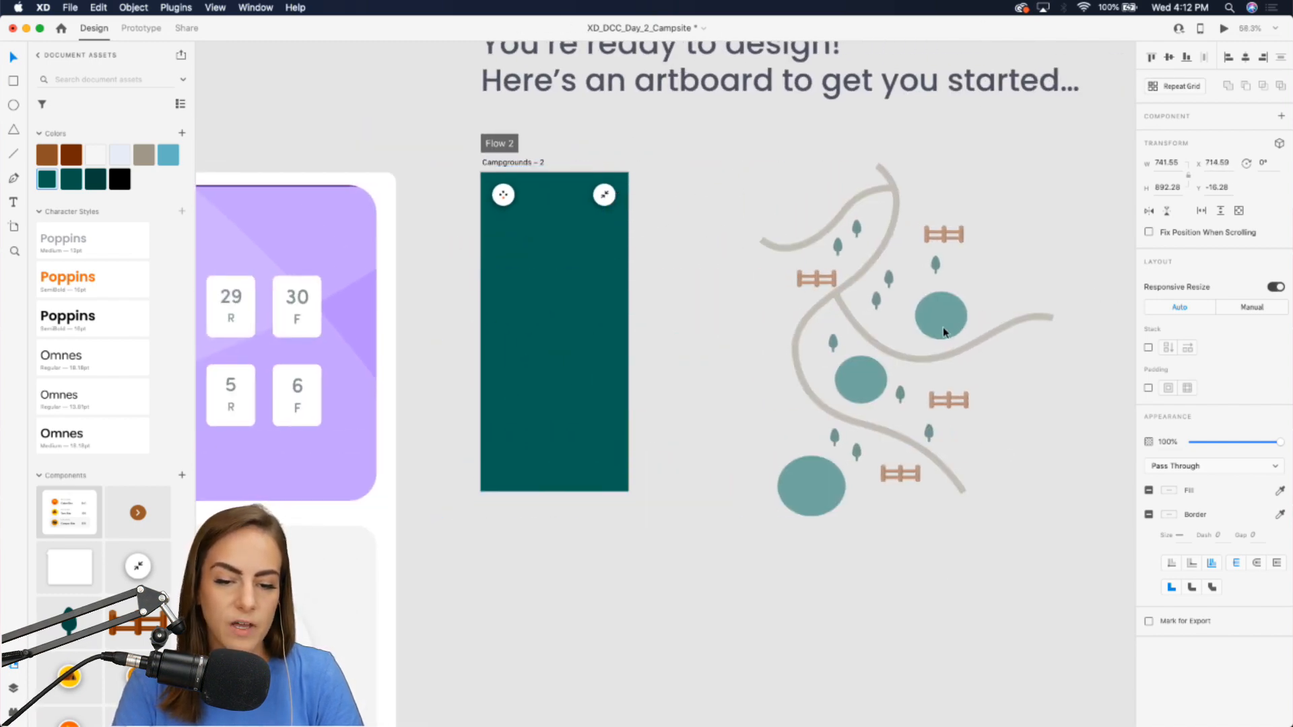
click(1027, 196)
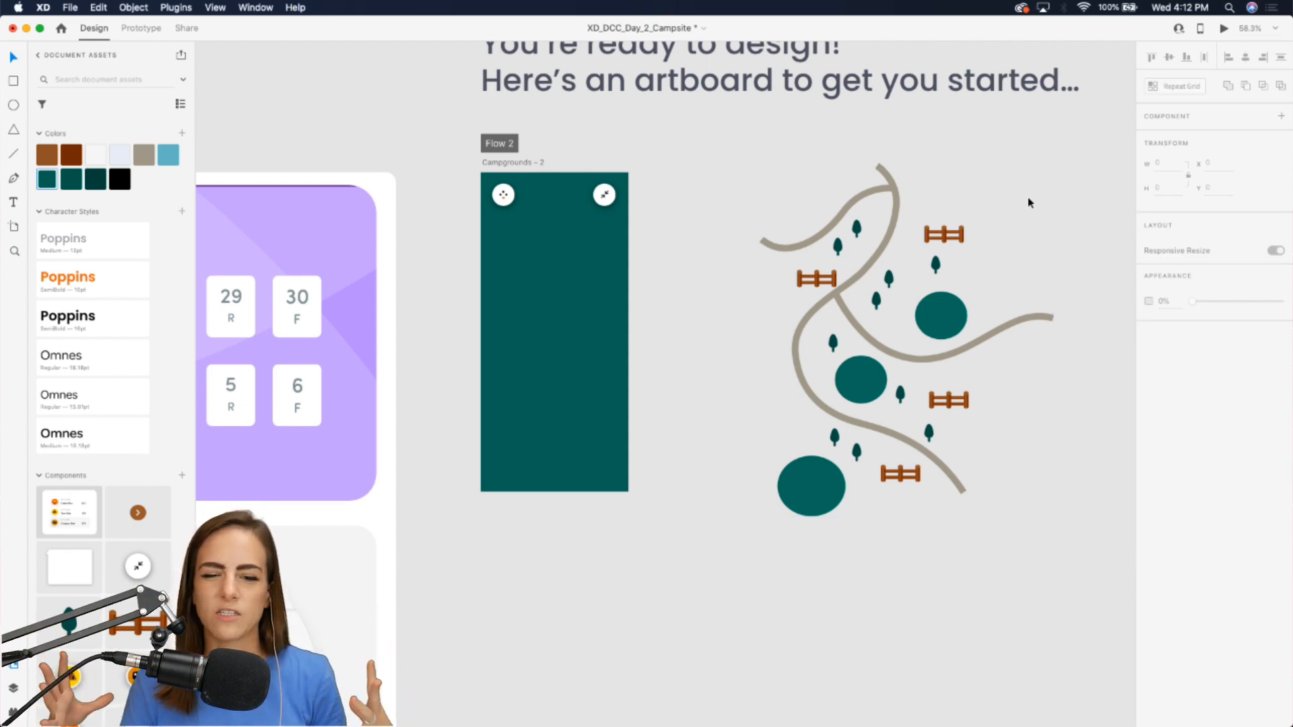
Ungroup the map contents on the canvas.
click(848, 238)
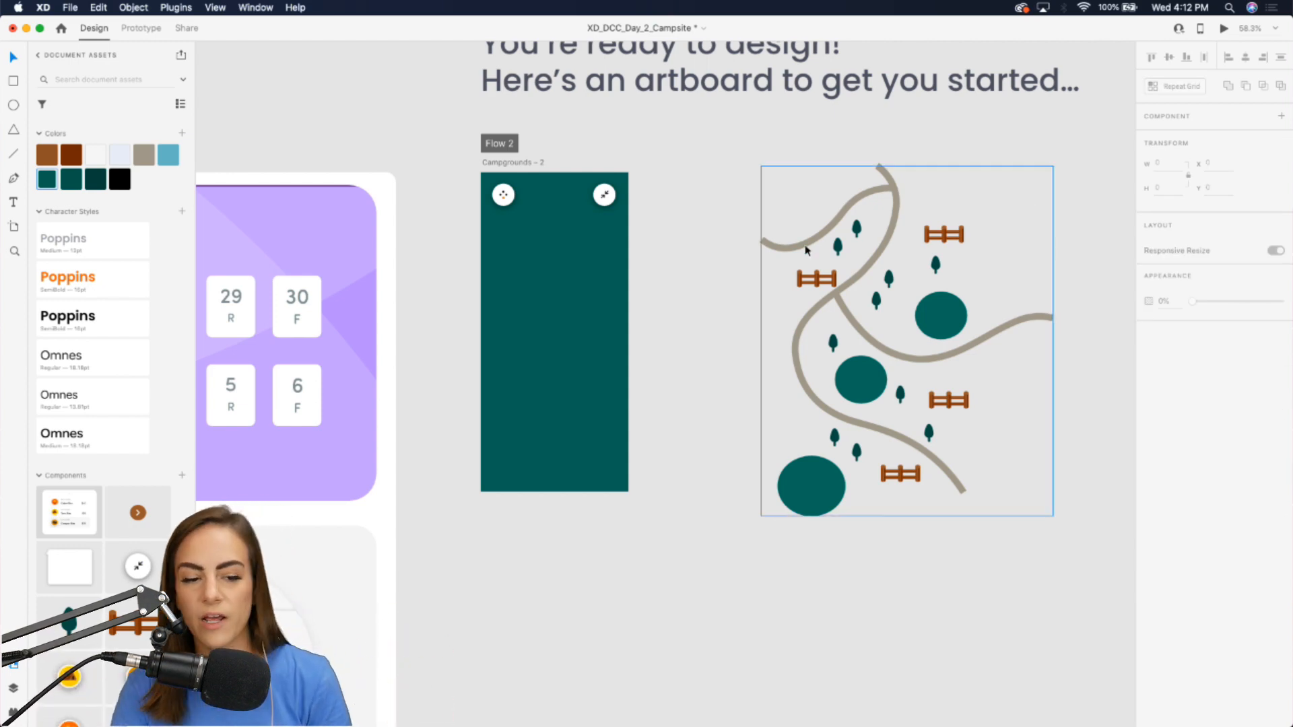
scroll(974, 297, up, 3)
scroll(805, 249, right, 3)
click(842, 338)
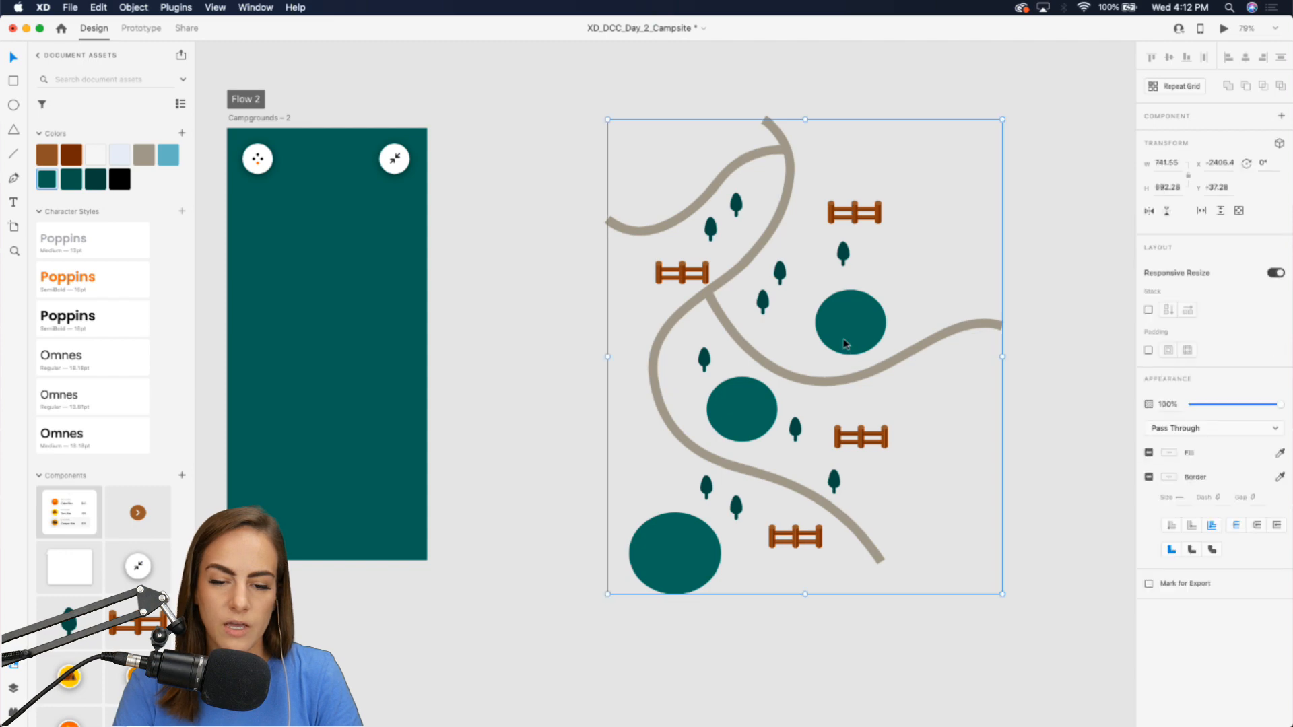
right_click(843, 338)
click(894, 470)
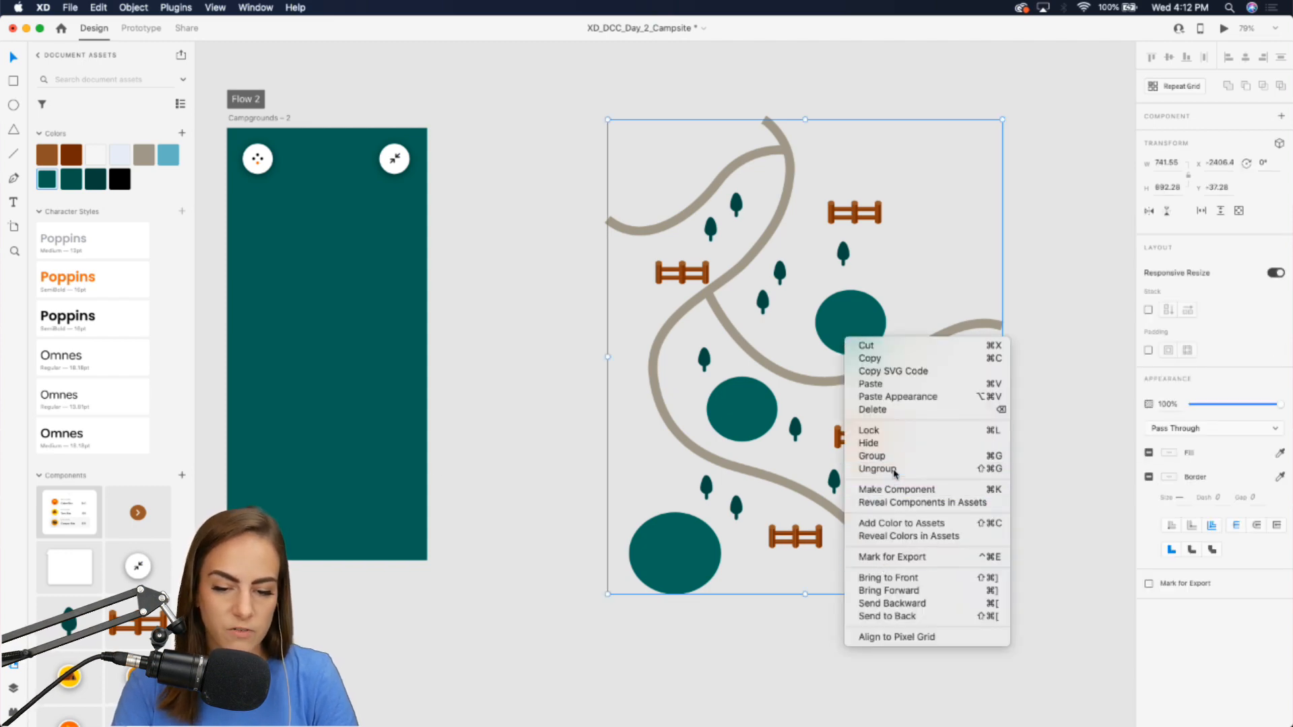
click(521, 412)
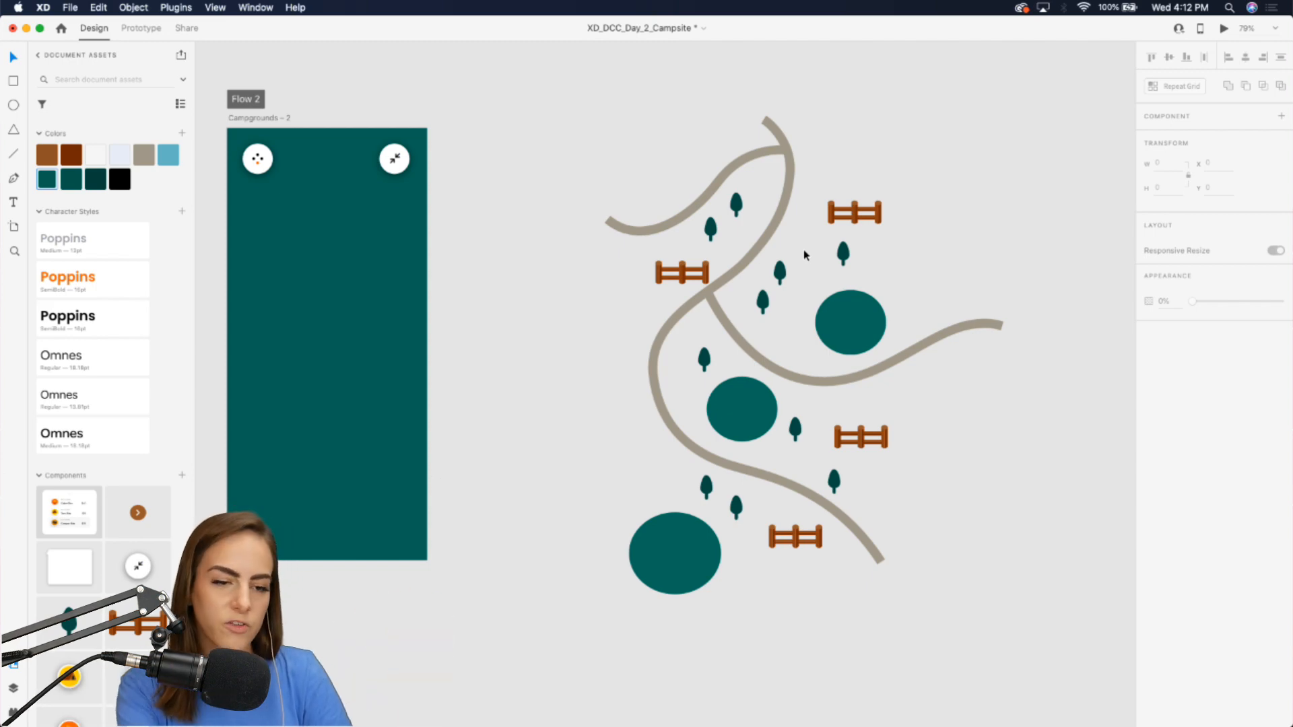
Draw a rectangle about 1438 by 1030 covering all the map elements.
scroll(800, 375, right, 3)
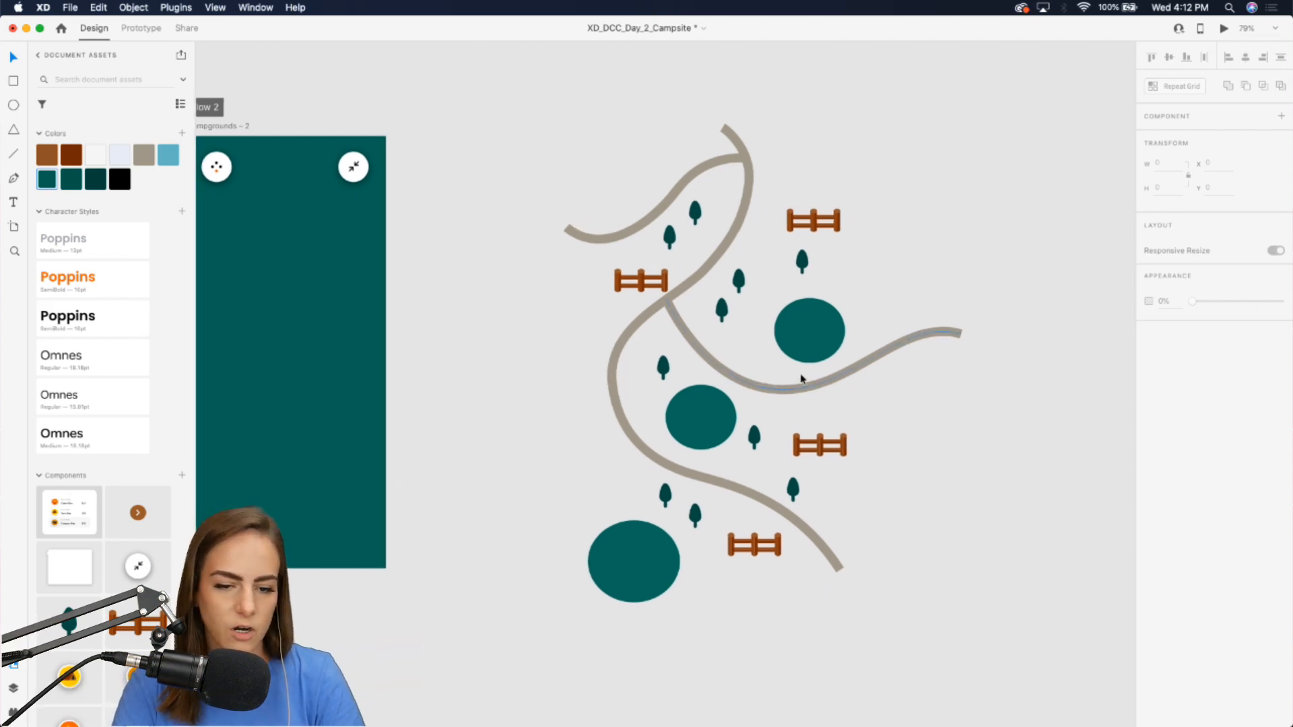
click(13, 80)
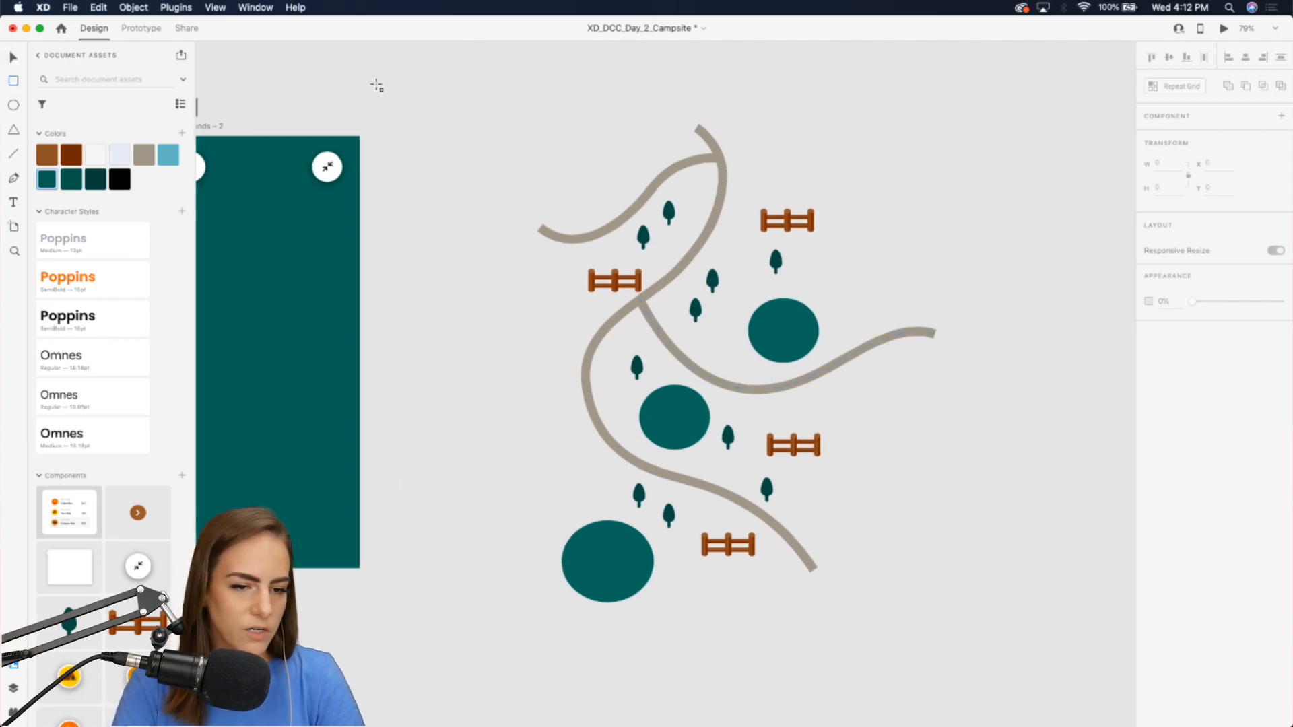
drag(370, 83, 1009, 636)
key(v)
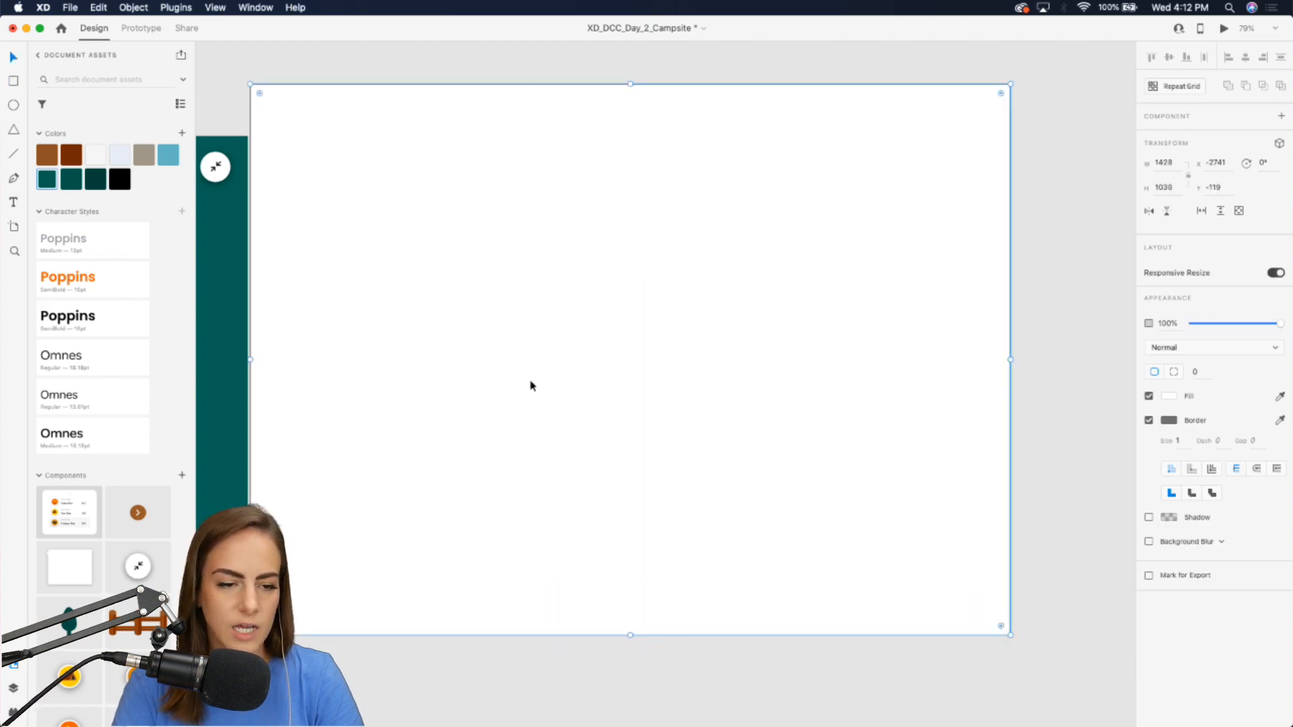
Fill the rectangle with the artboard's dark green using the eyedropper.
scroll(300, 342, left, 3)
key(i)
click(272, 340)
Send the green rectangle to the back behind the map elements.
right_click(681, 300)
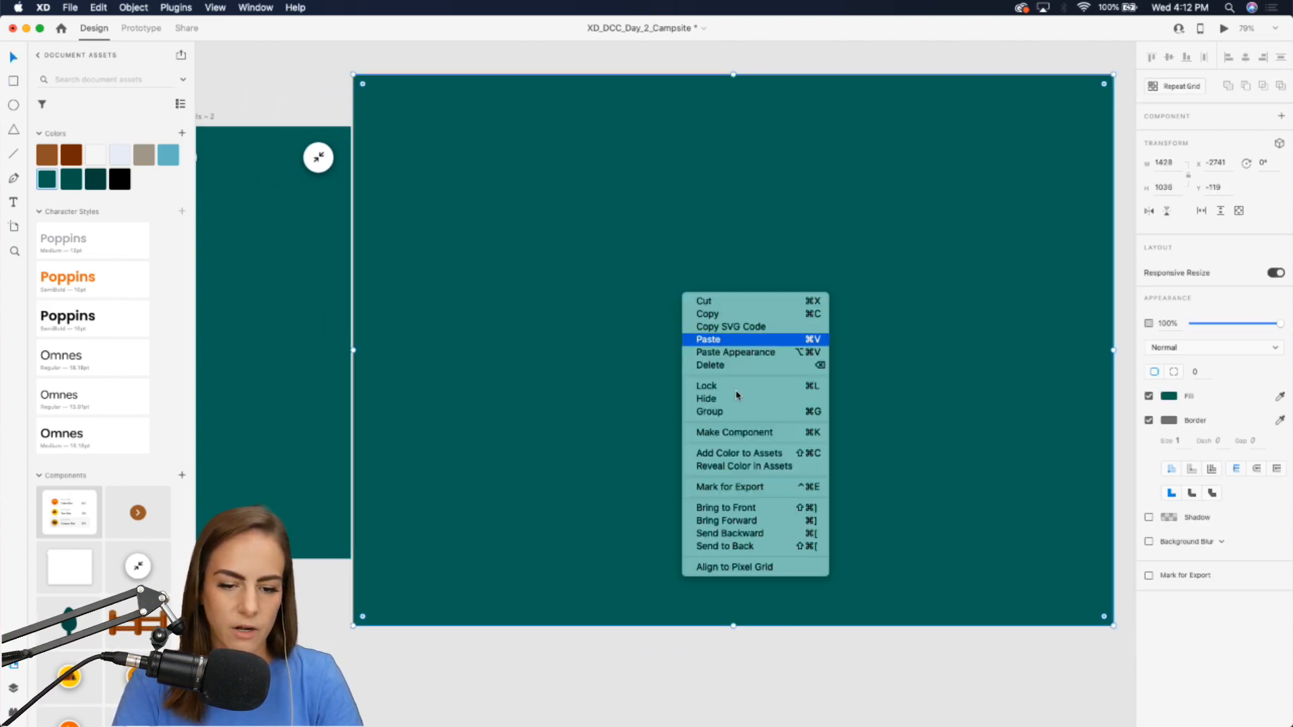
click(741, 542)
click(858, 676)
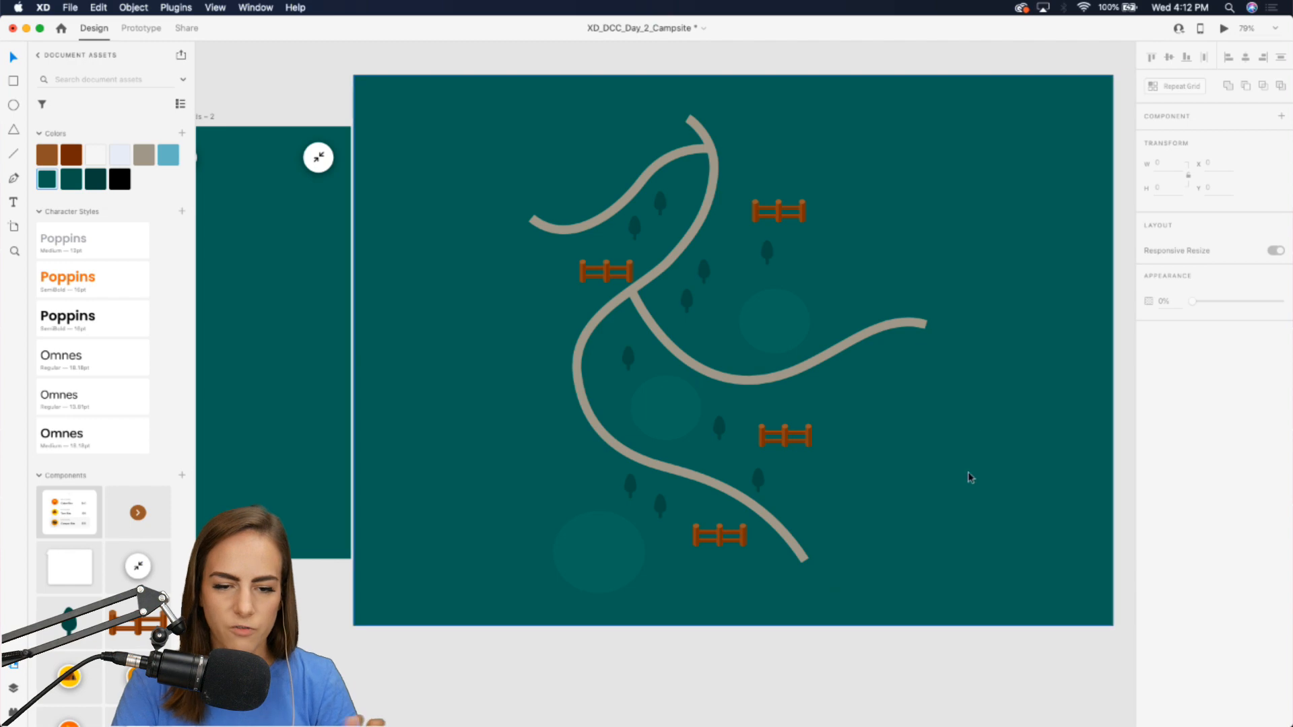
Draw a new curved path with the Pen tool from the rectangle's top edge down past its bottom right.
double_click(742, 383)
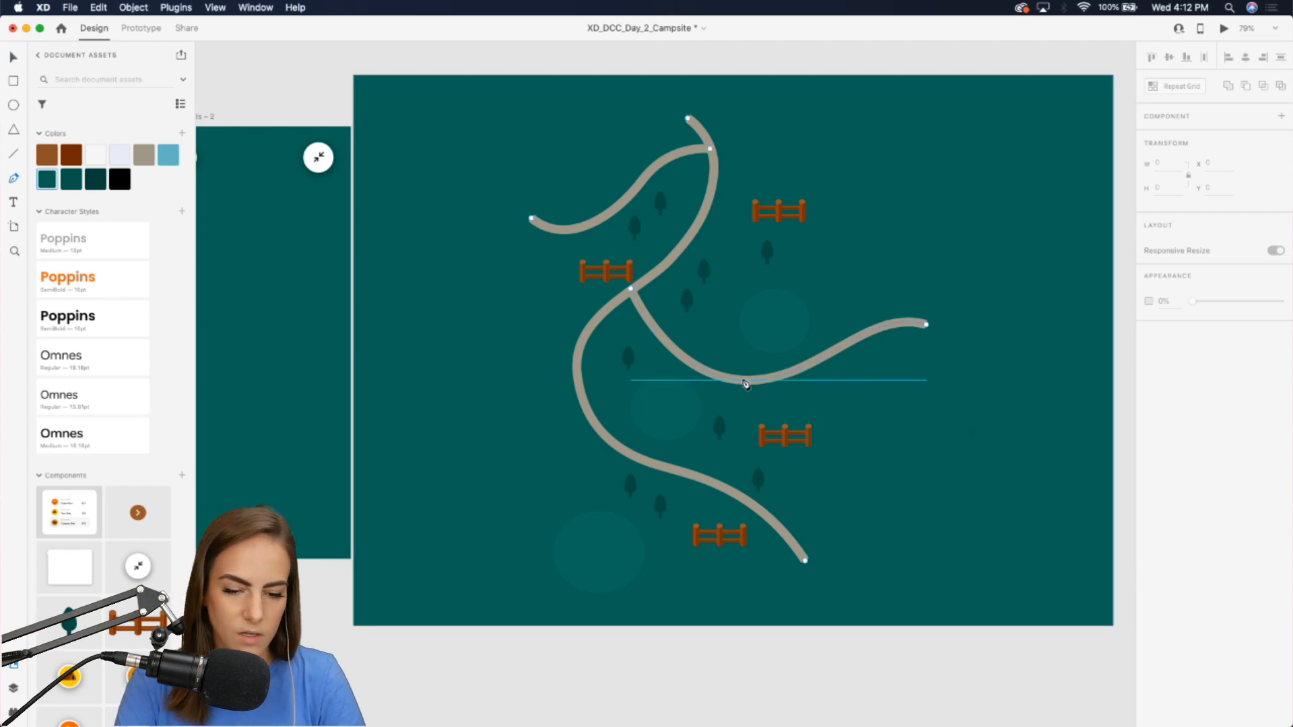
click(640, 69)
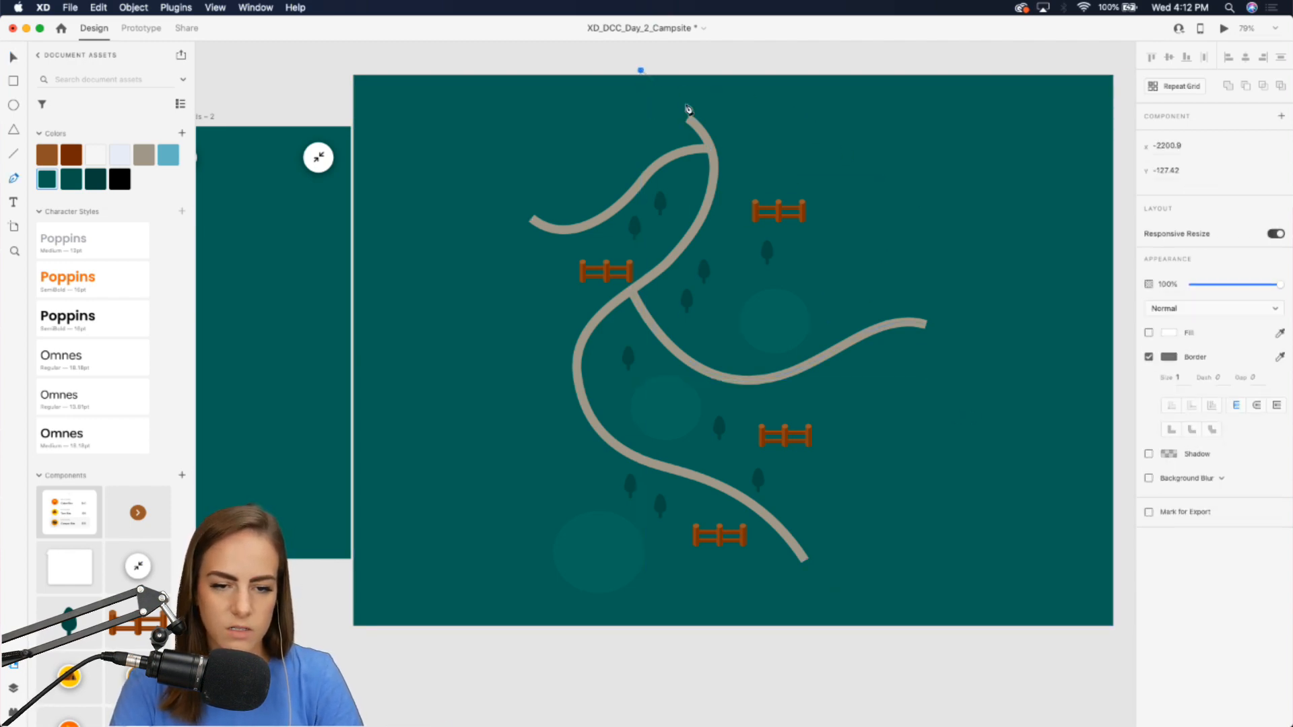
drag(878, 154, 890, 207)
drag(911, 397, 851, 490)
scroll(935, 647, down, 2)
scroll(934, 651, down, 3)
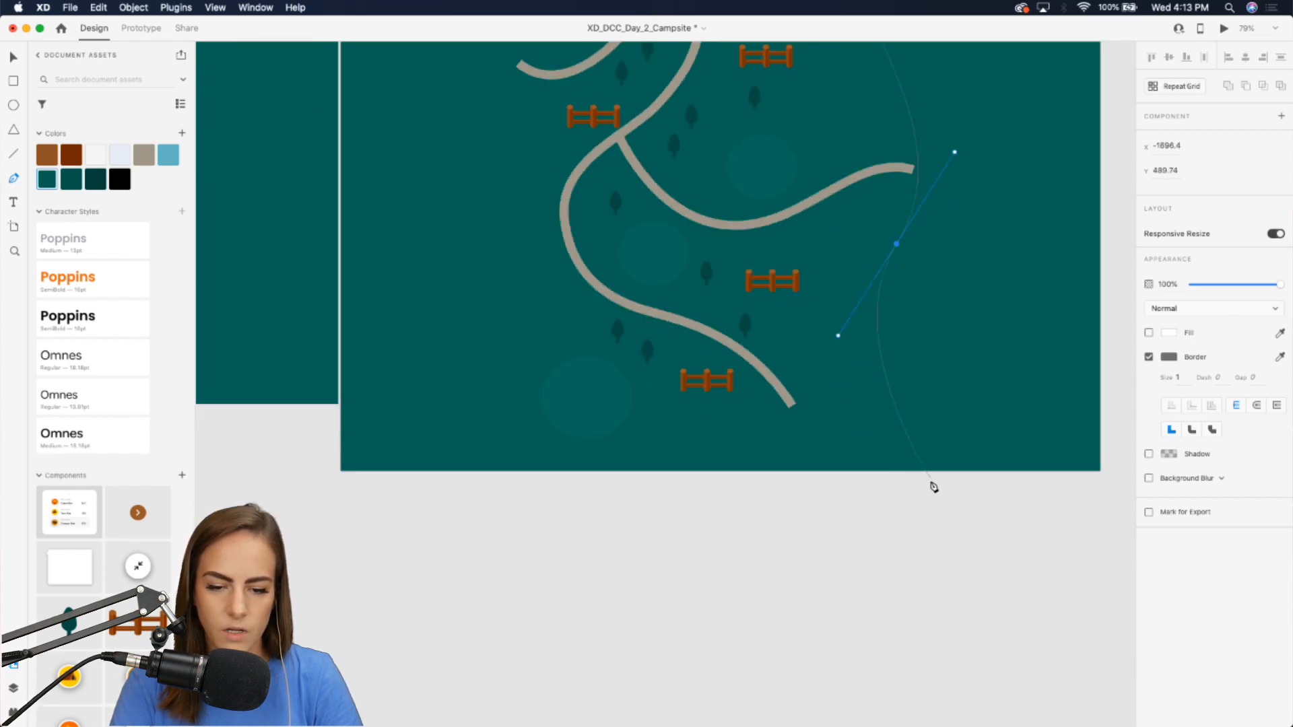
drag(938, 534, 1071, 614)
key(Escape)
Set the new path's border to the tan swatch color and a size of 17.
scroll(1070, 616, up, 1)
scroll(1071, 616, up, 1)
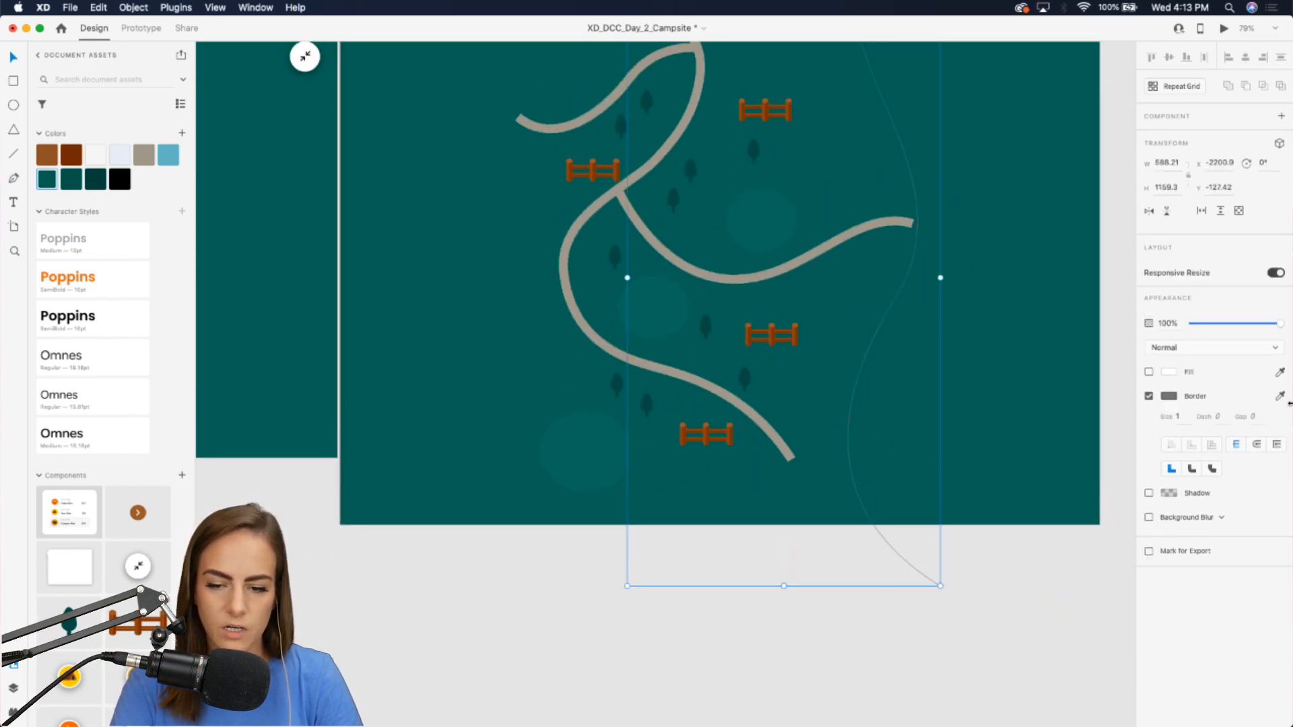
click(1279, 396)
click(146, 153)
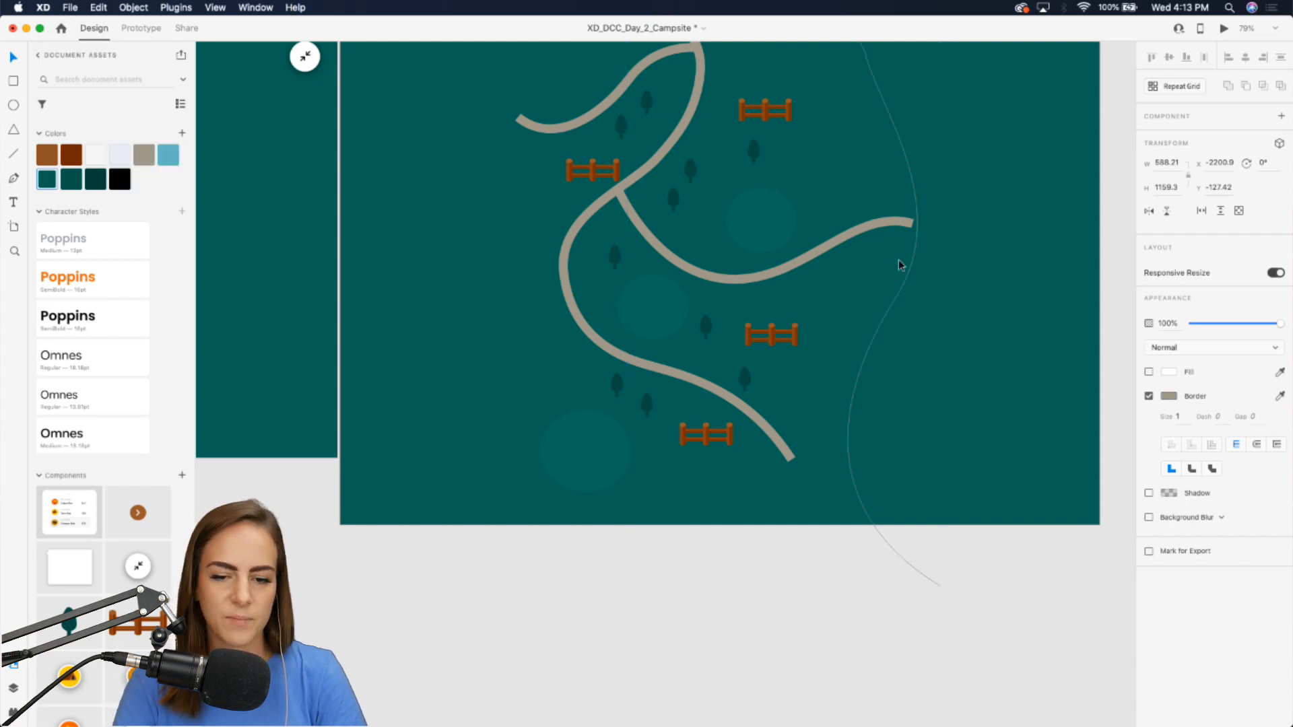
click(1177, 416)
text(7)
key(Return)
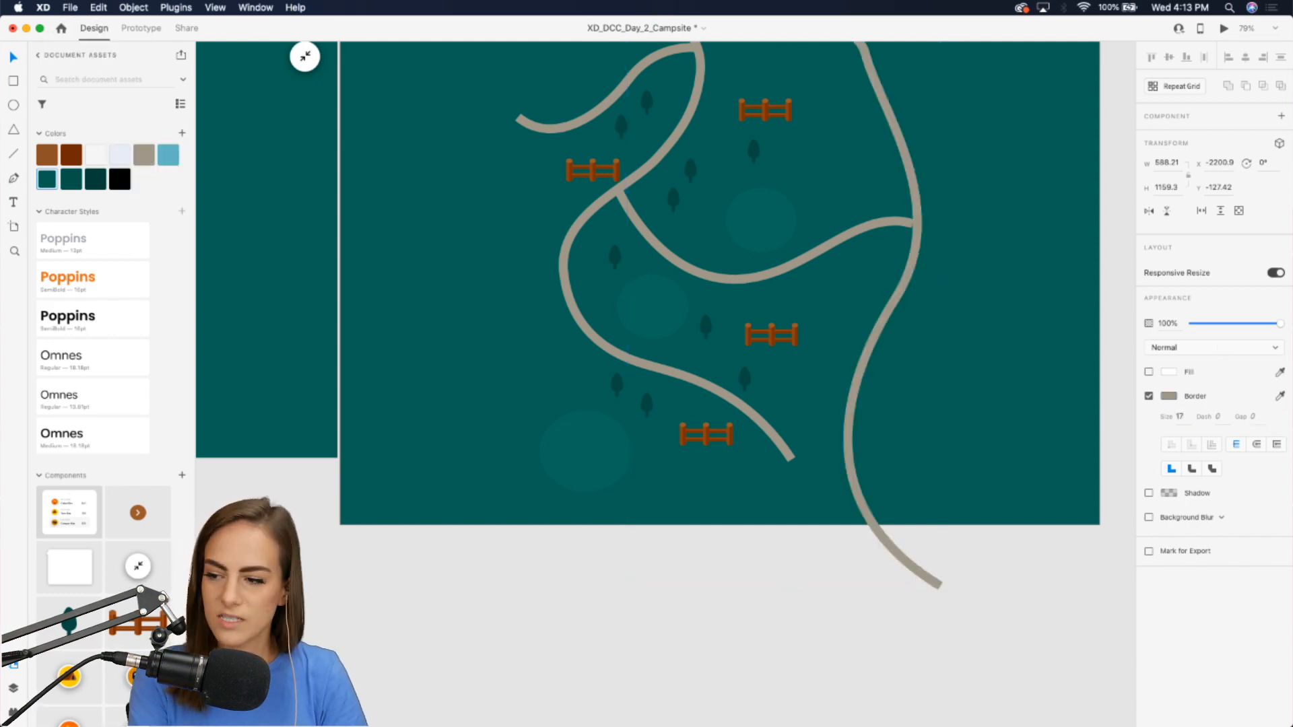
Adjust the curve handle near the top of the new path.
scroll(905, 409, up, 2)
scroll(905, 409, down, 5)
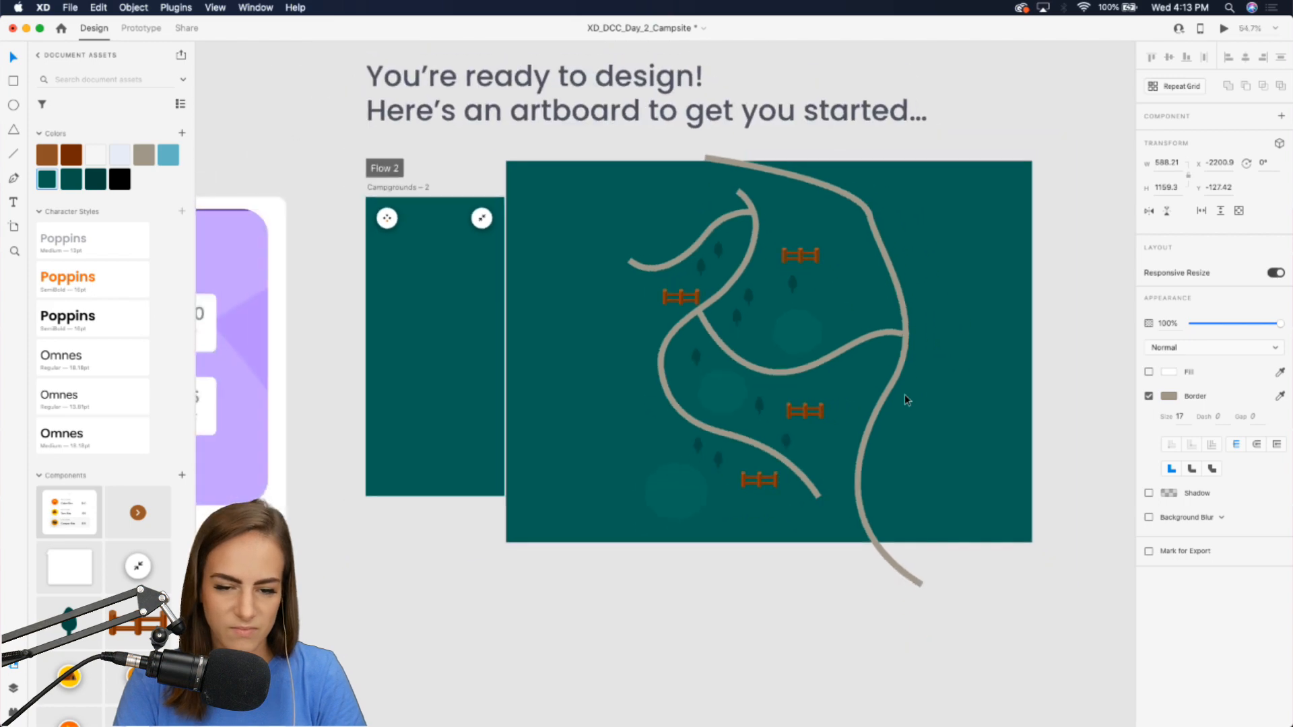
scroll(903, 404, up, 4)
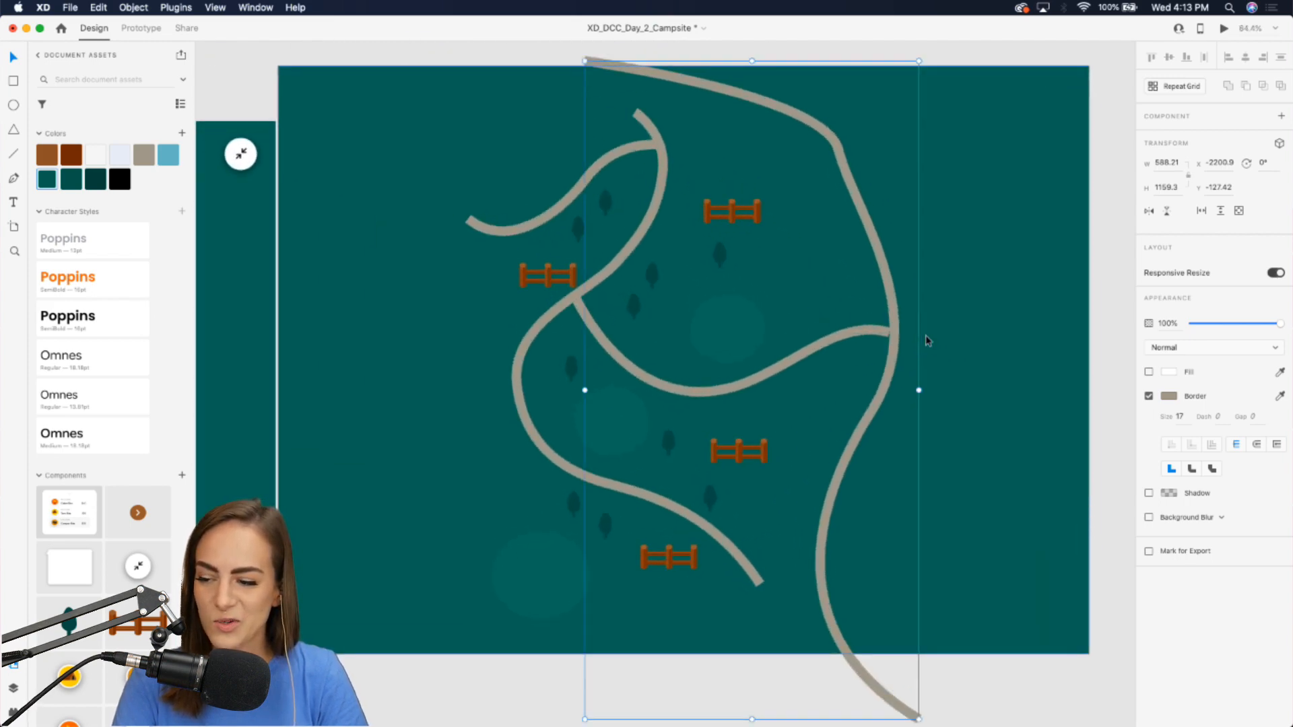
scroll(927, 340, up, 1)
scroll(926, 340, up, 1)
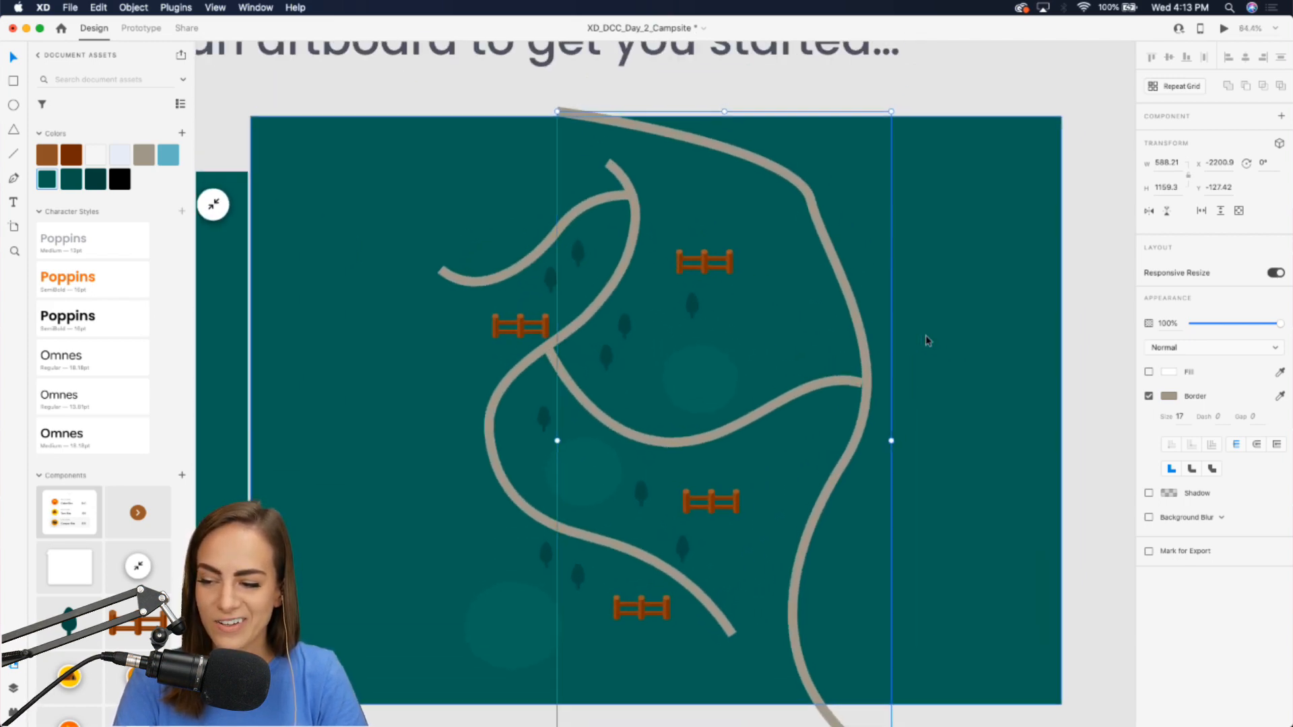
double_click(803, 214)
click(803, 214)
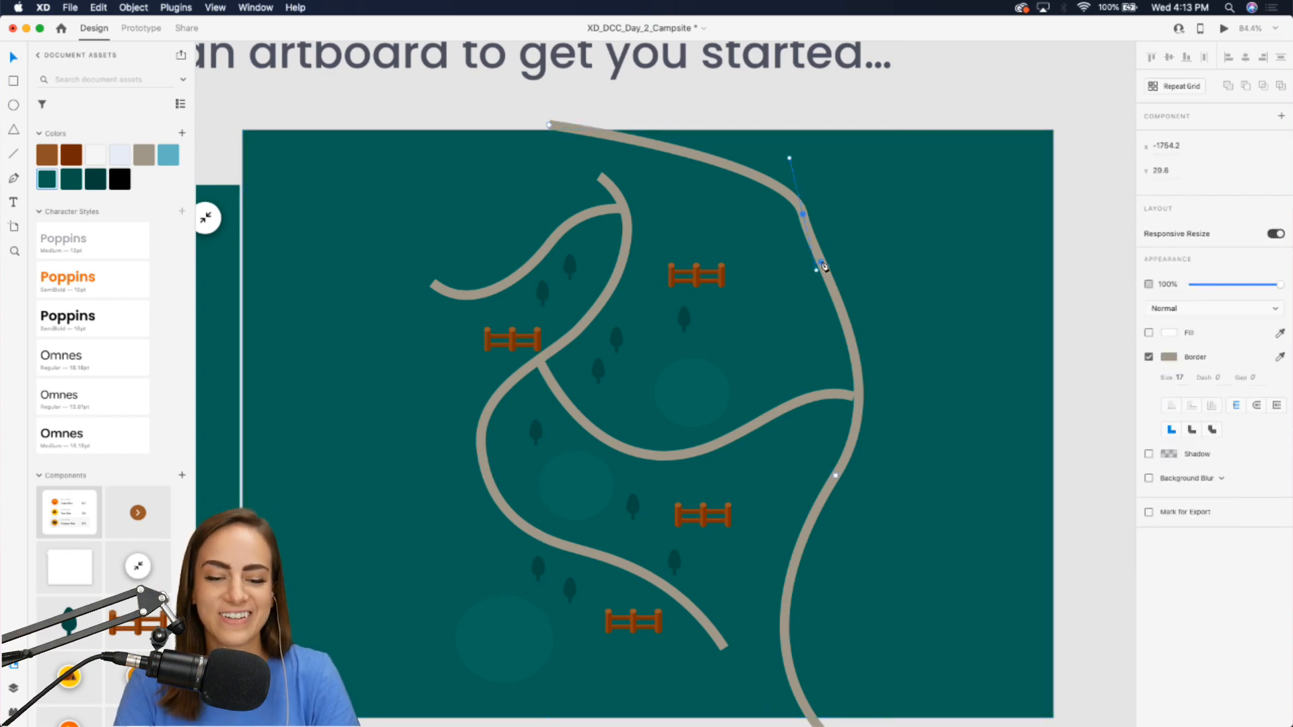
drag(818, 270, 807, 330)
scroll(959, 91, down, 5)
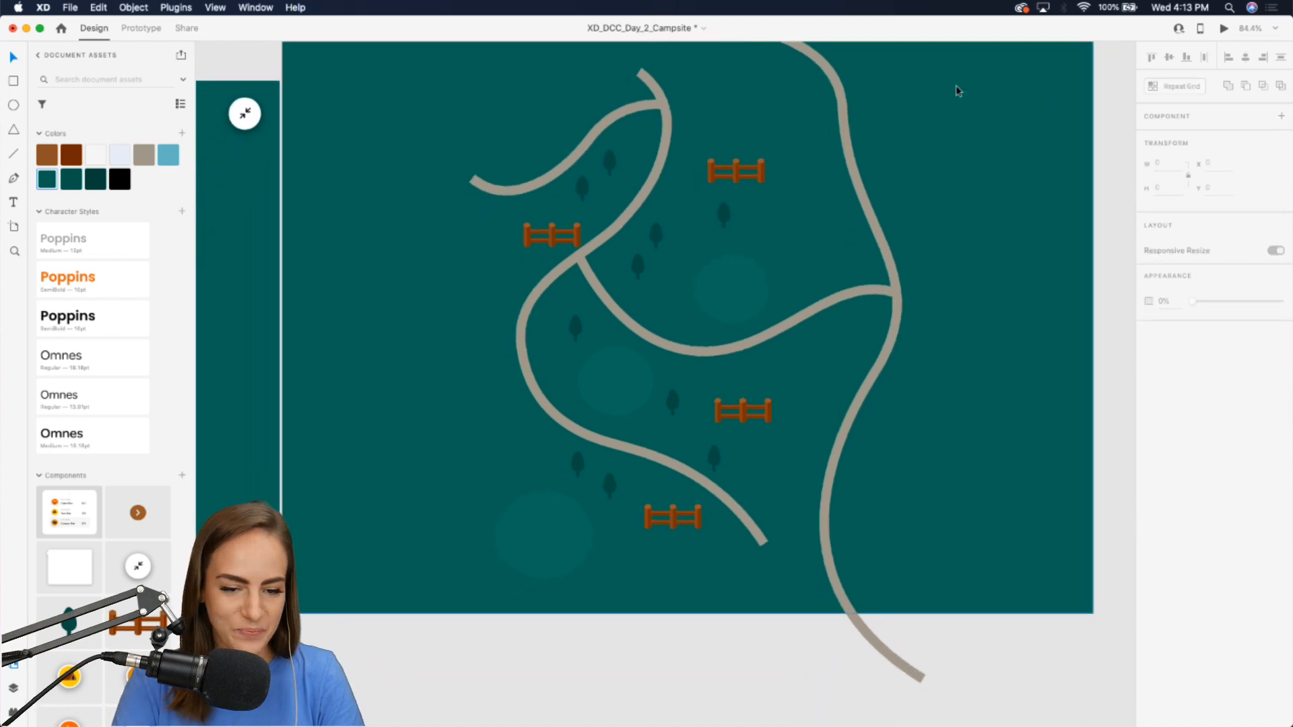
Copy the light clearing circles and spread them around the map, including one in the upper right.
click(721, 278)
drag(778, 223, 927, 176)
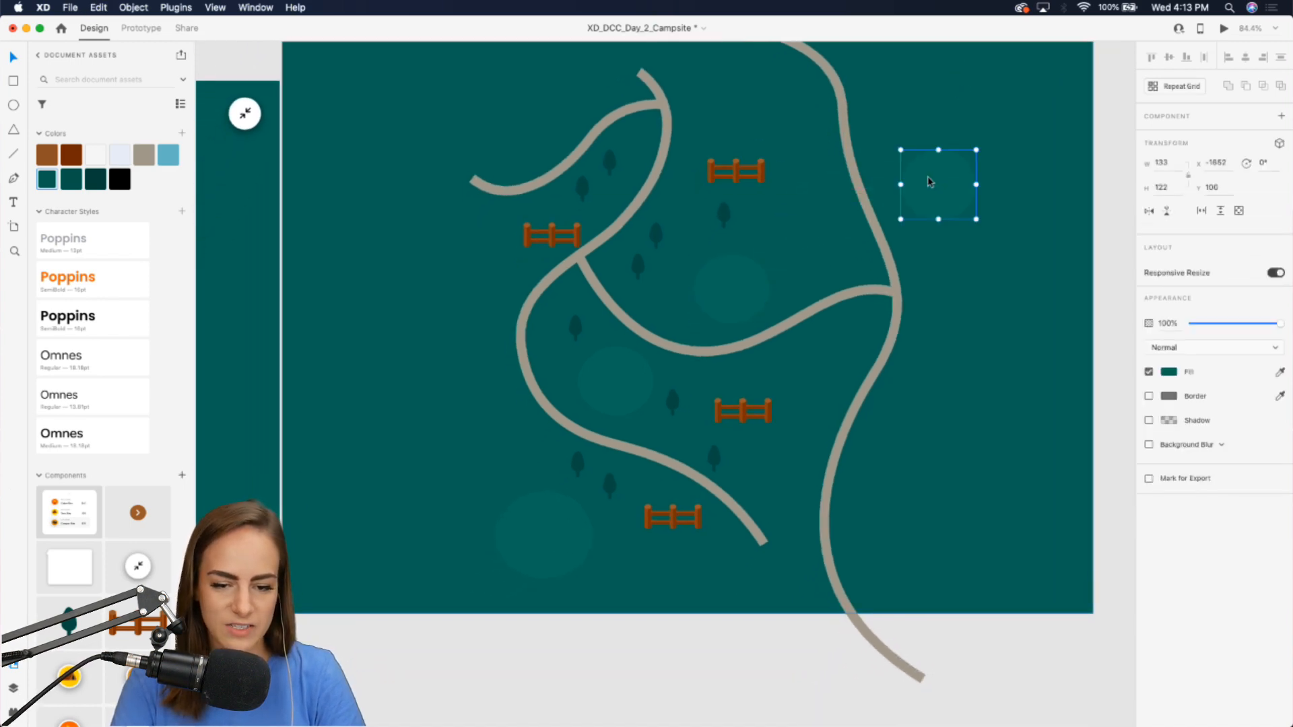
key(super+v)
drag(711, 310, 497, 300)
scroll(1033, 476, left, 2)
click(681, 394)
drag(682, 394, 596, 124)
scroll(596, 124, up, 2)
click(595, 447)
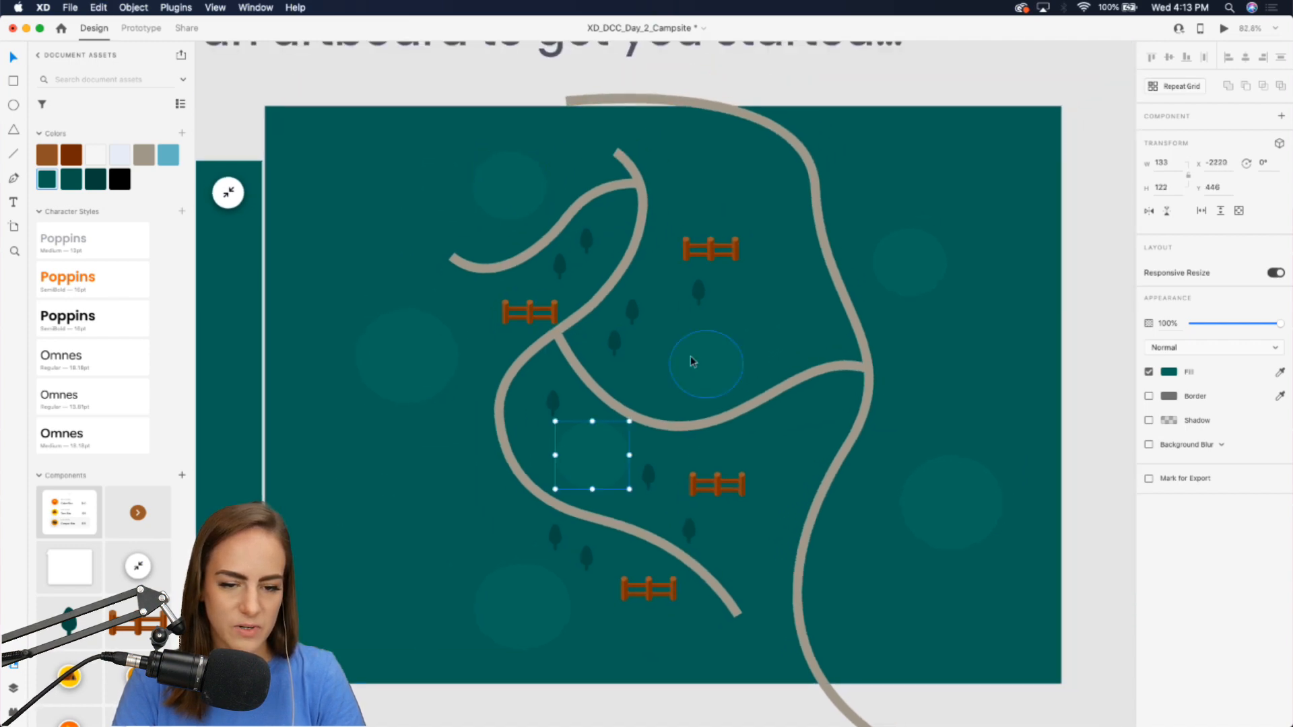
drag(593, 421, 1038, 202)
scroll(1039, 211, down, 3)
scroll(1039, 211, left, 3)
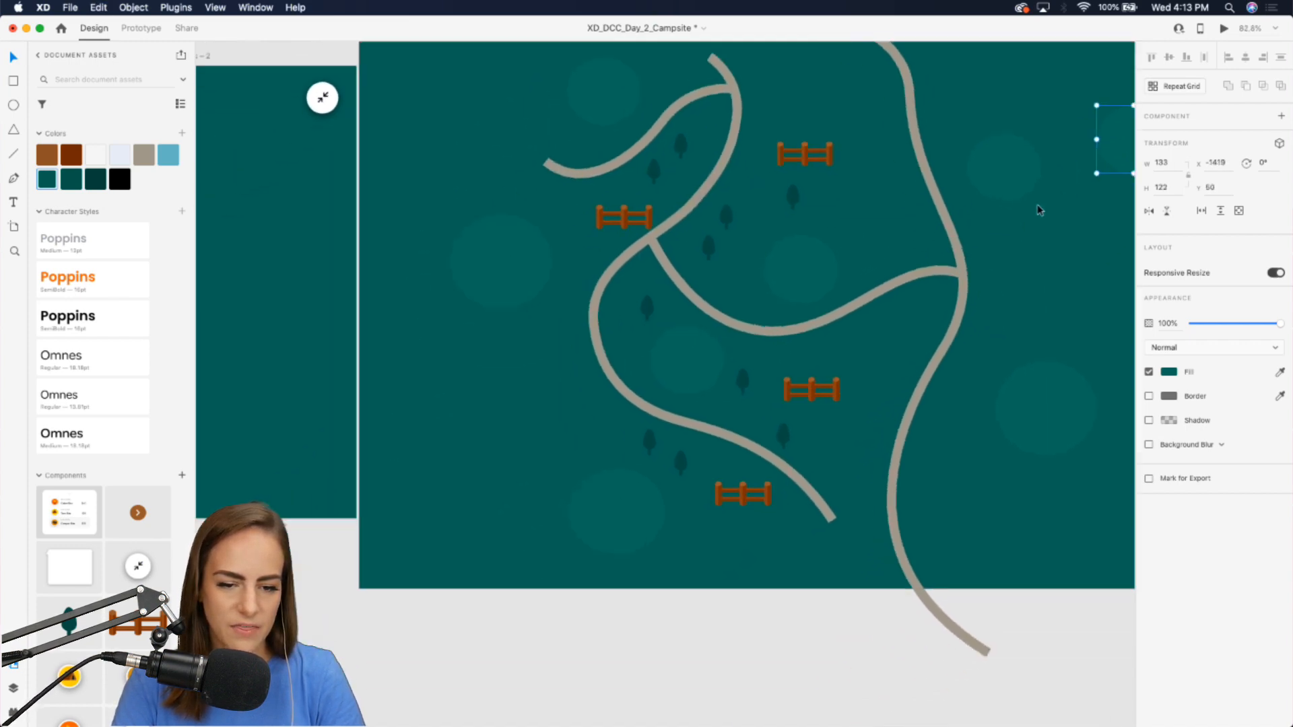
Rearrange a fence and trees, duplicating a tree into the lower left area of the map.
click(822, 146)
alt+drag(822, 146, 504, 357)
drag(655, 296, 560, 305)
drag(568, 386, 552, 379)
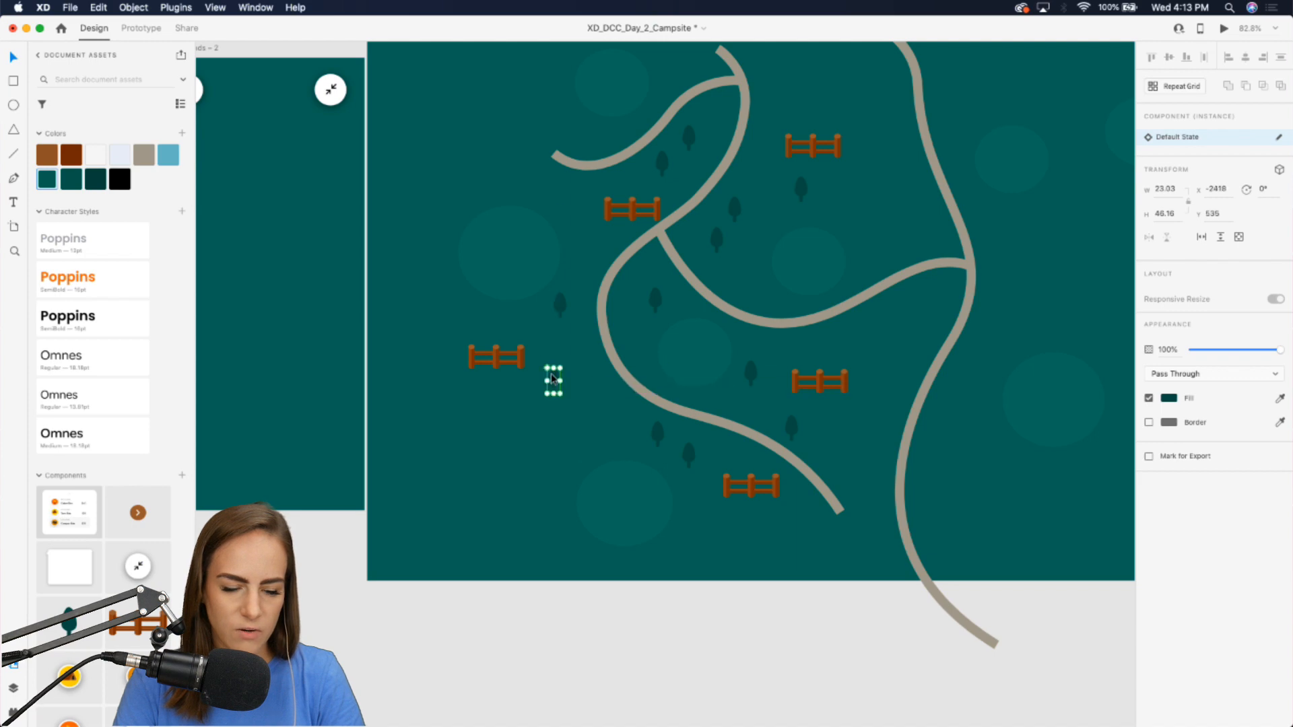
click(661, 432)
key(super+d)
drag(661, 432, 518, 458)
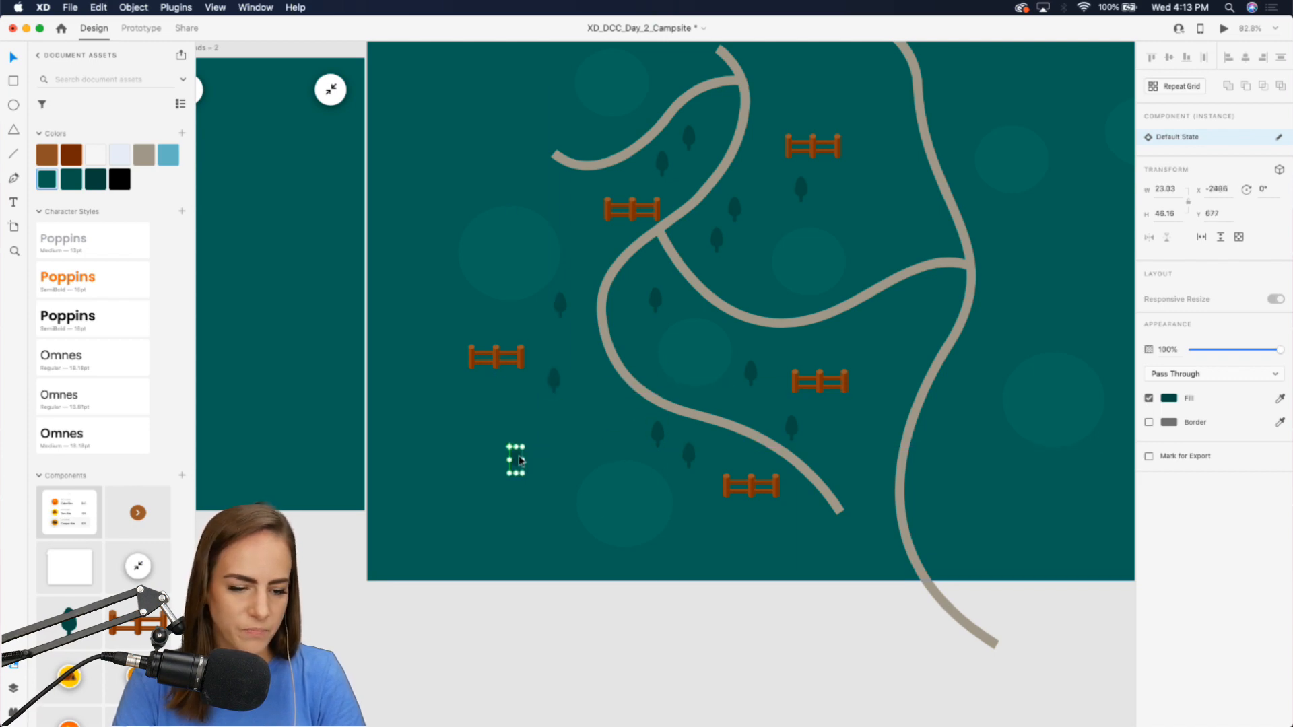
scroll(518, 457, down, 2)
scroll(519, 457, left, 3)
scroll(519, 461, up, 4)
scroll(519, 461, right, 3)
click(641, 668)
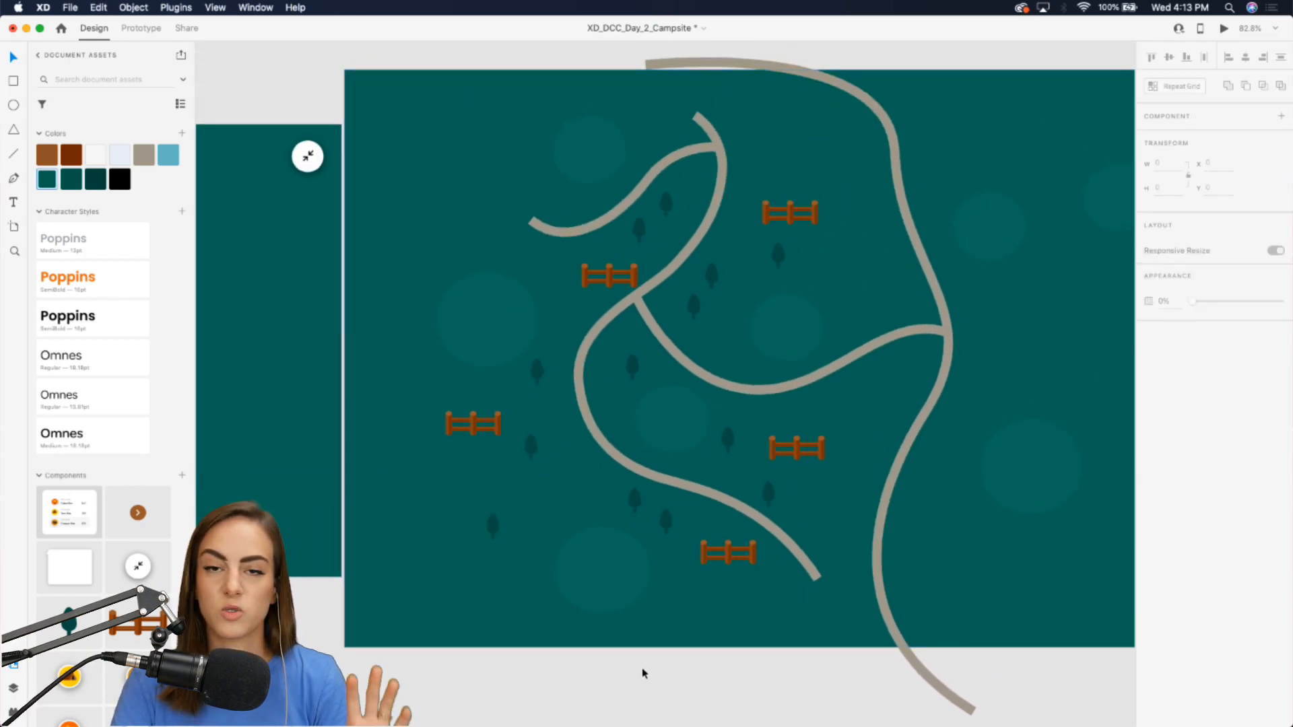
scroll(101, 471, down, 5)
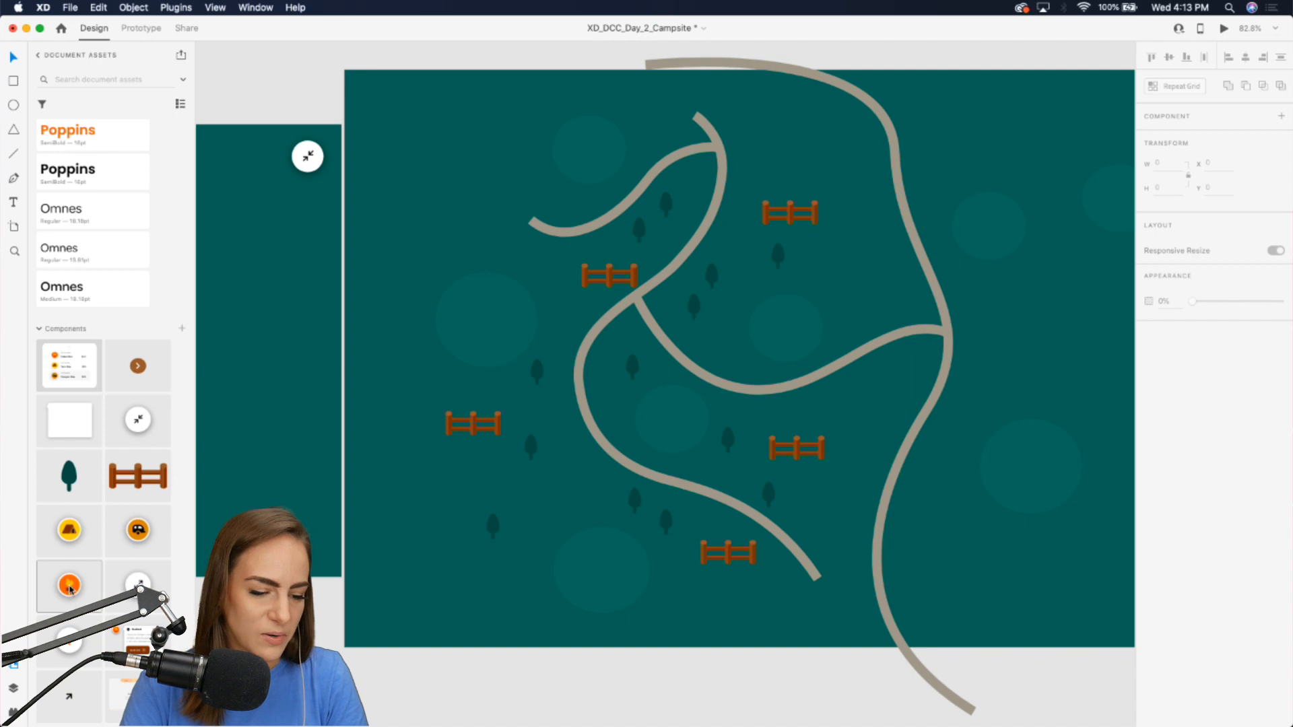
Place a campfire component instance in the lower-left clearing of the map.
scroll(389, 523, down, 5)
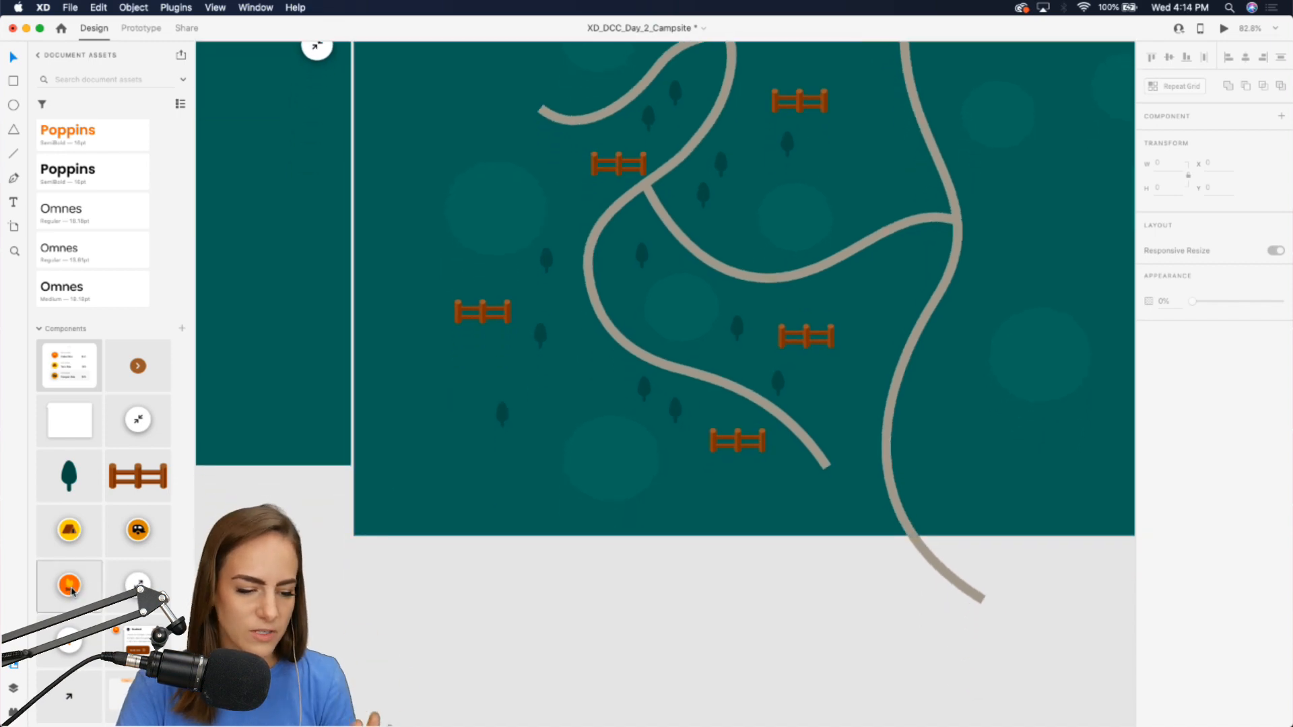
drag(73, 591, 605, 427)
scroll(620, 430, up, 3)
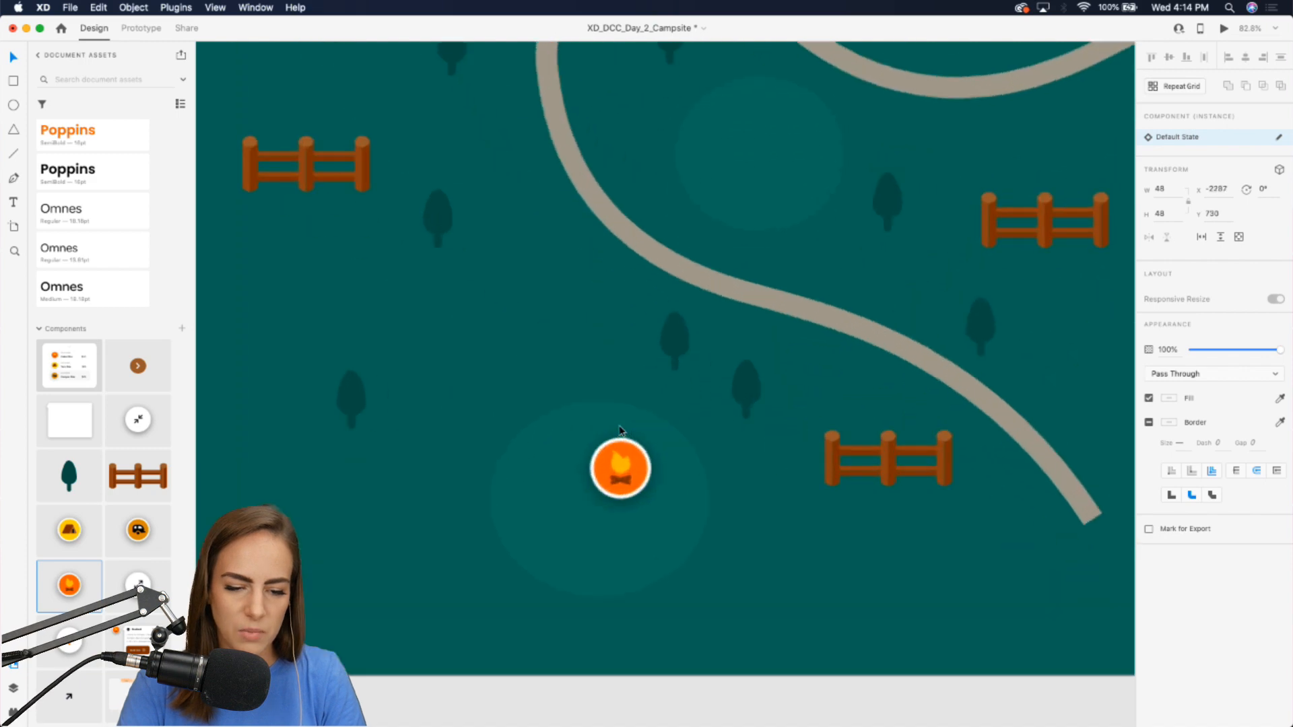
scroll(620, 445, down, 3)
drag(625, 471, 610, 496)
scroll(613, 496, down, 3)
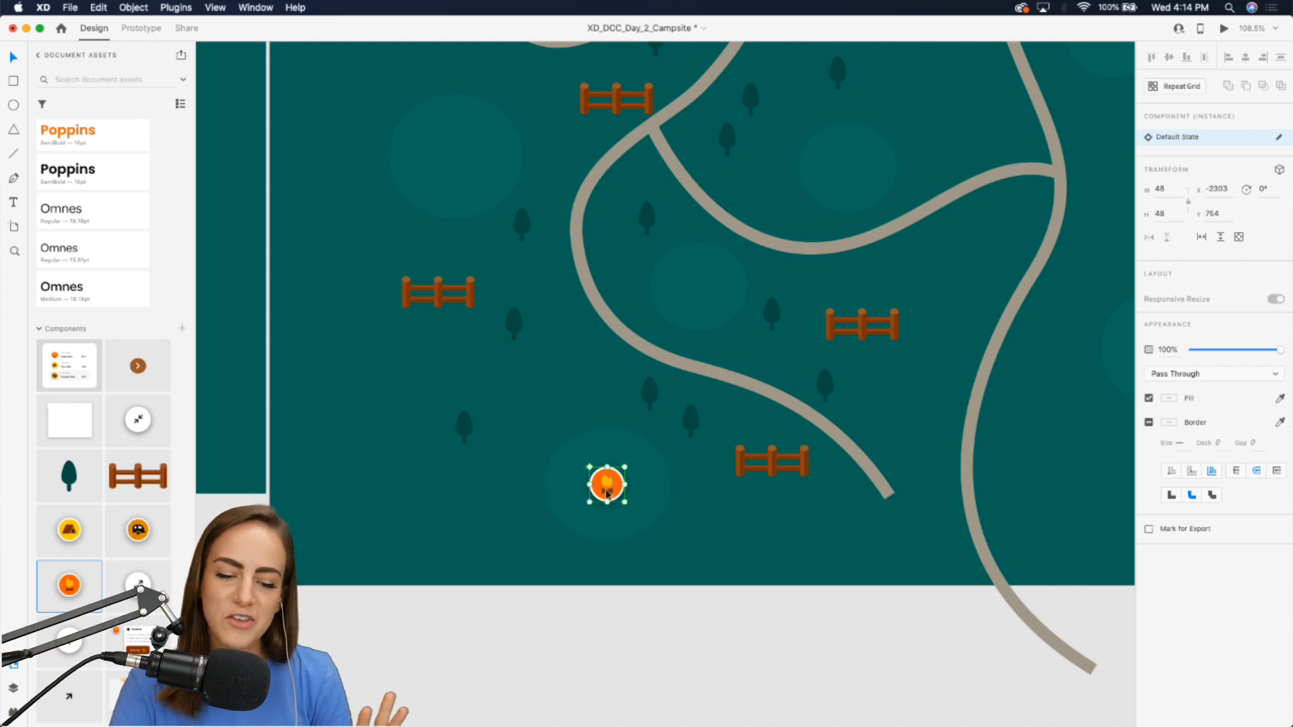
Place a tent component and a camper component into clearings near the map's center.
drag(70, 527, 663, 298)
scroll(698, 658, right, 2)
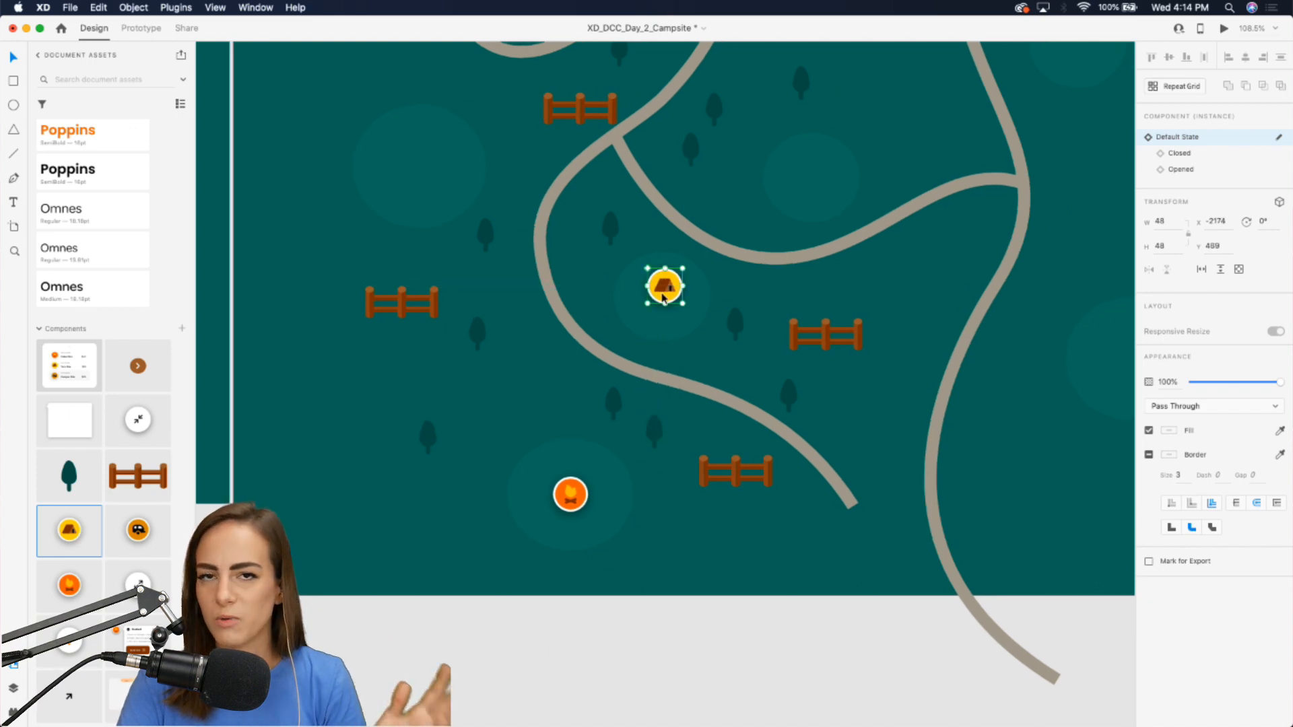
drag(148, 532, 672, 638)
scroll(672, 638, right, 4)
drag(592, 638, 707, 179)
scroll(706, 179, down, 3)
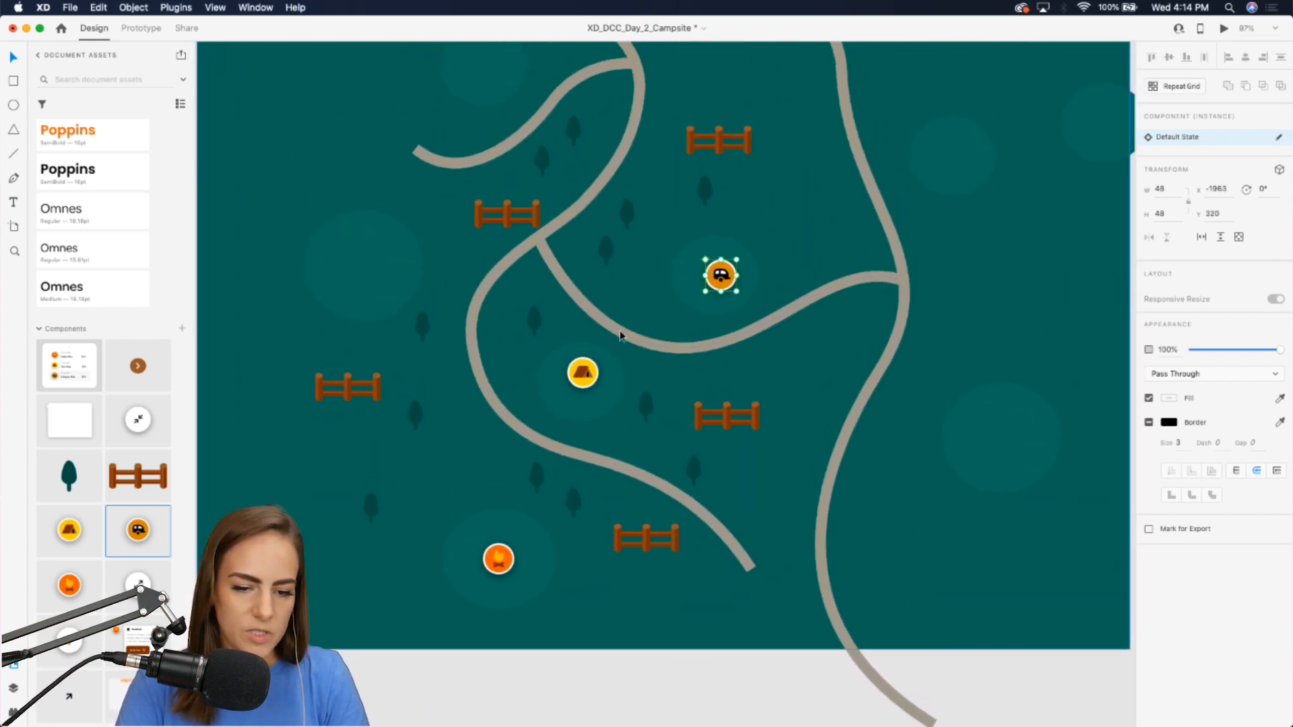
Duplicate the tent into the left clearing and the camper into the upper-right clearing.
click(594, 376)
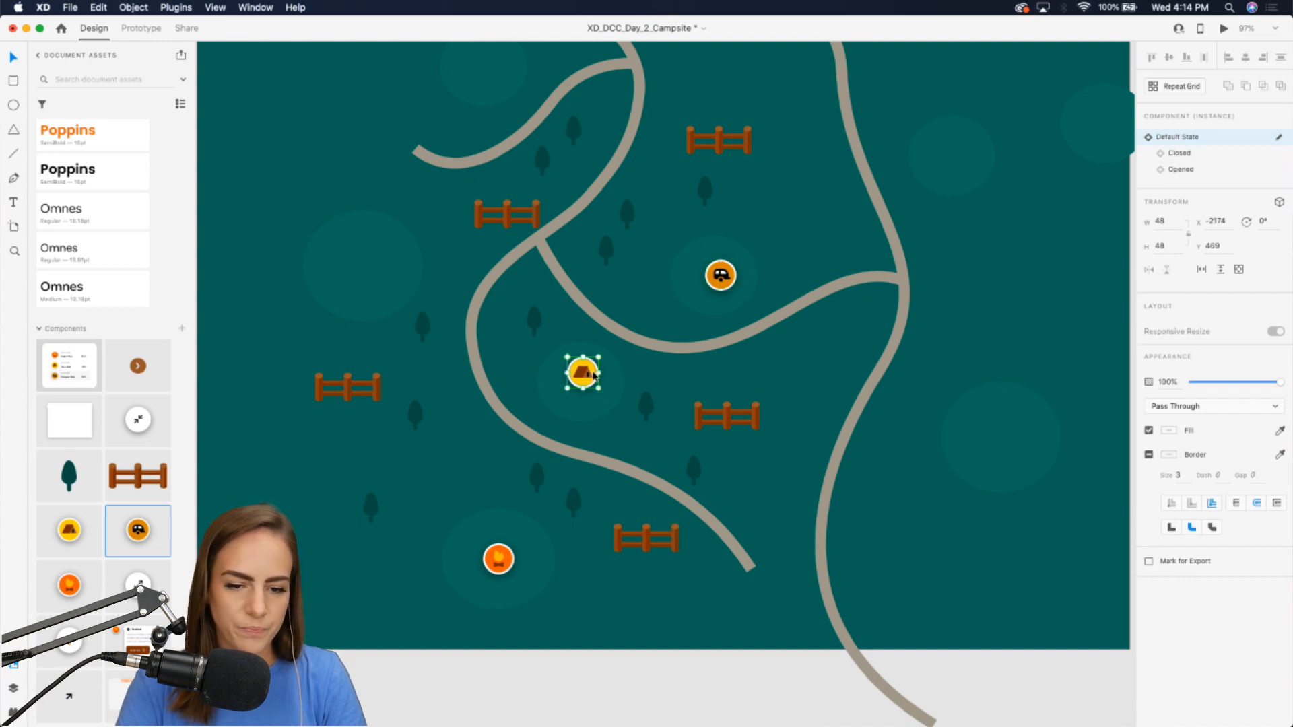
mouse_move(594, 375)
mouse_down()
mouse_move(531, 353)
mouse_move(375, 255)
mouse_up()
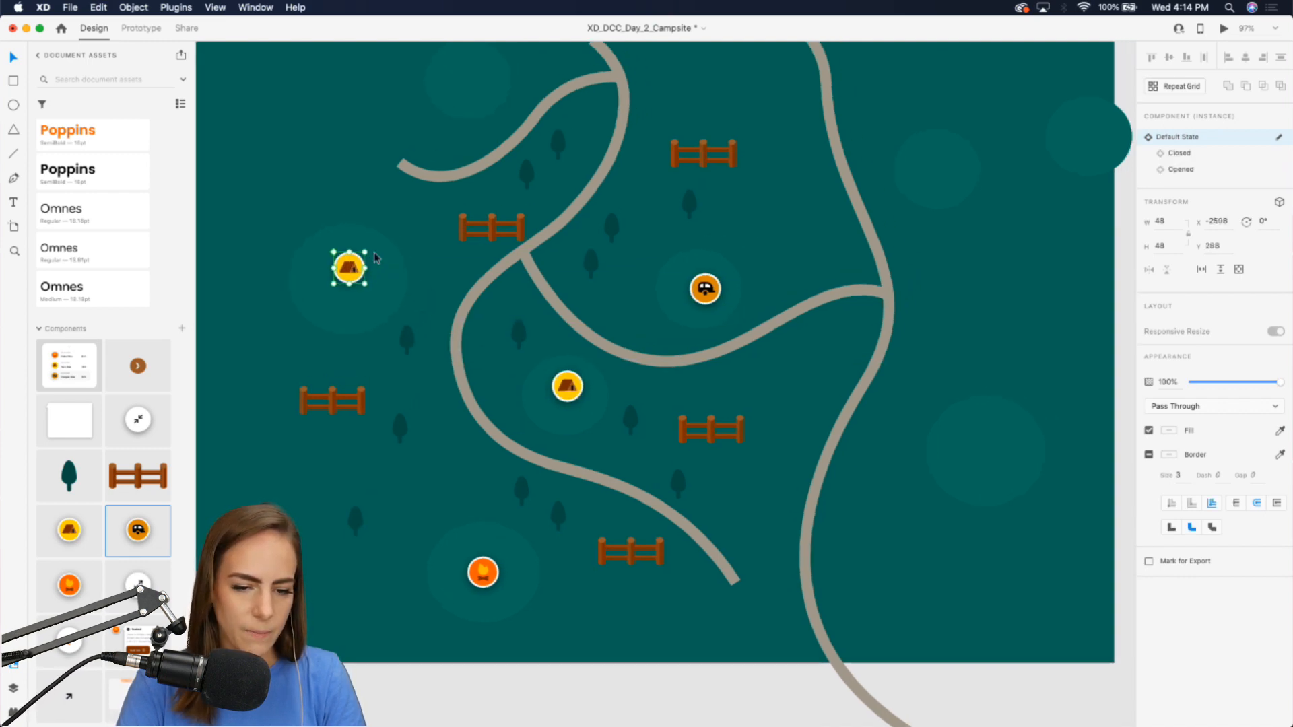
scroll(374, 252, up, 3)
click(693, 395)
mouse_move(694, 396)
mouse_down()
mouse_move(809, 319)
mouse_move(951, 266)
mouse_up()
scroll(673, 404, down, 3)
Duplicate the campfire into the right clearing and the top-left clearing.
click(458, 564)
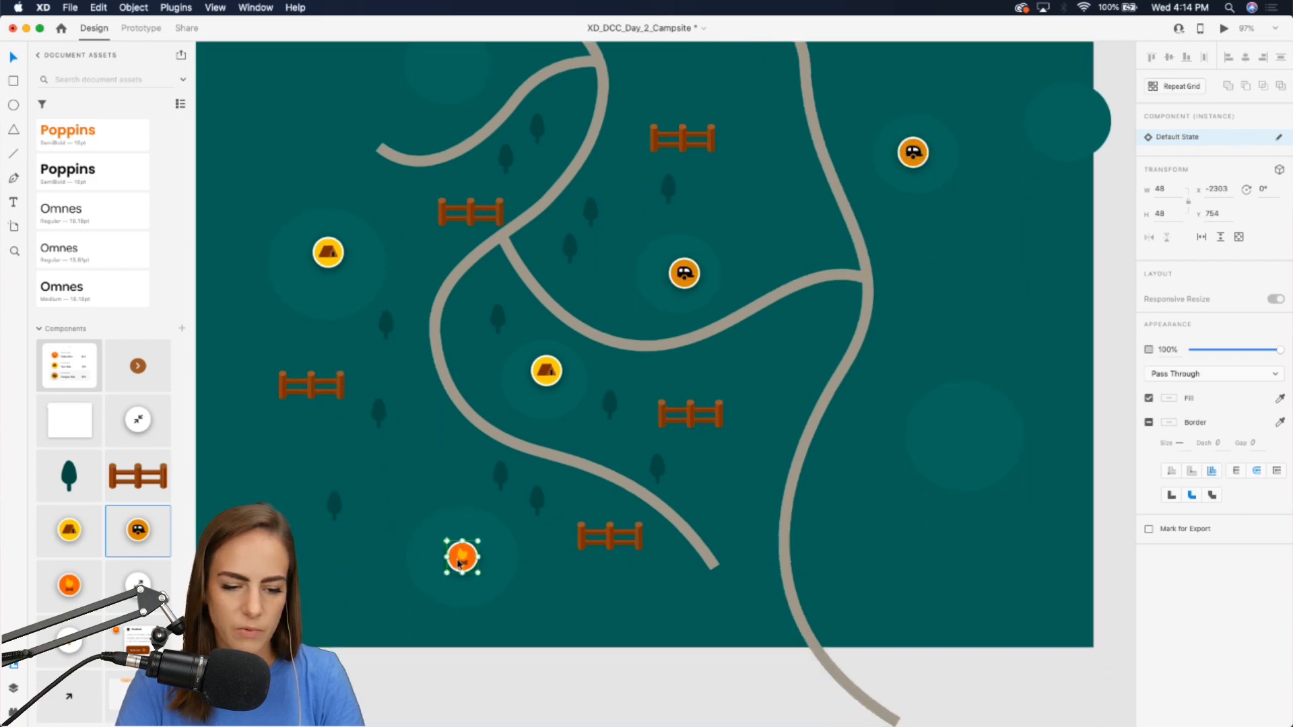
mouse_move(459, 564)
mouse_down()
mouse_move(666, 490)
mouse_move(967, 448)
mouse_up()
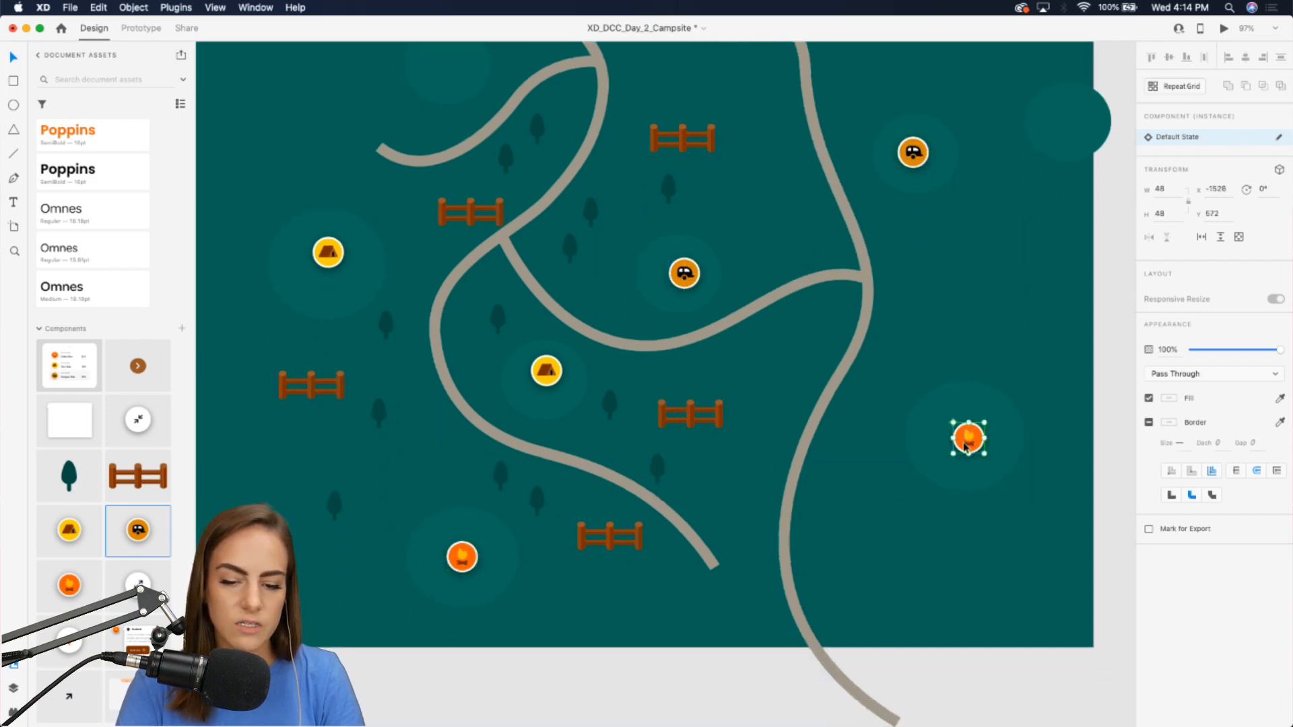
drag(462, 557, 446, 73)
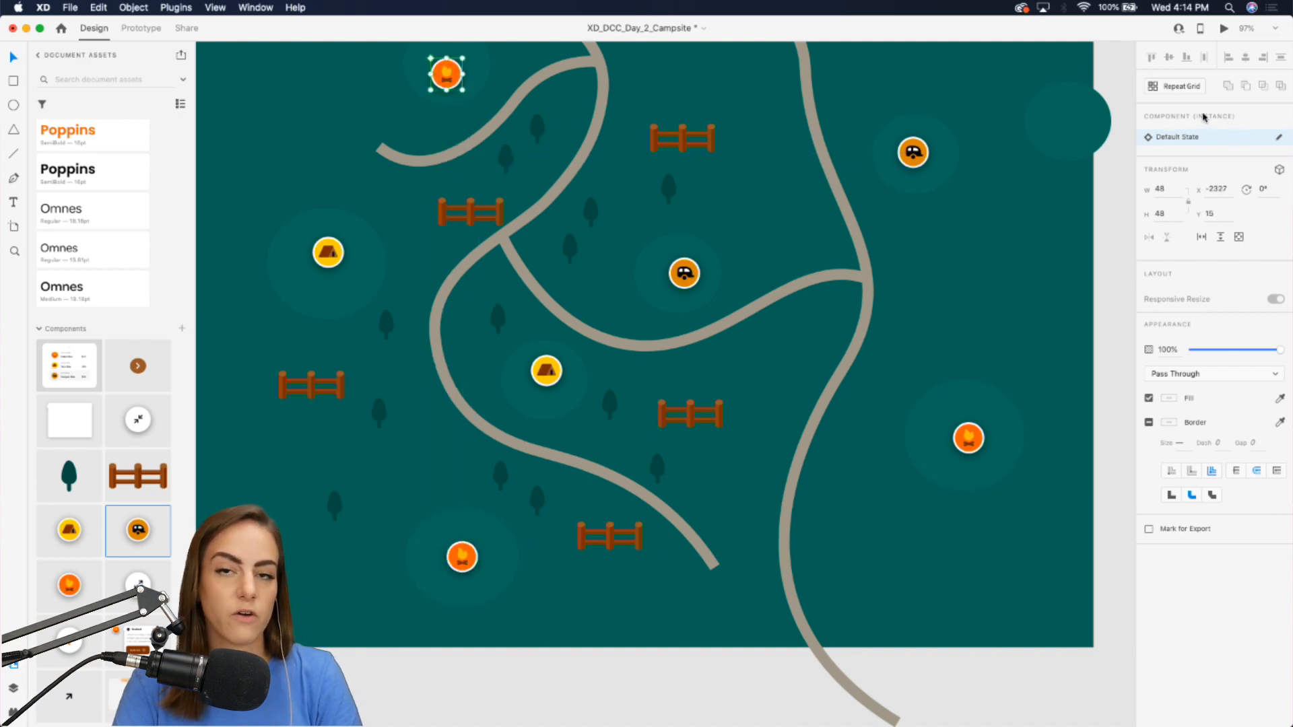
scroll(698, 297, up, 5)
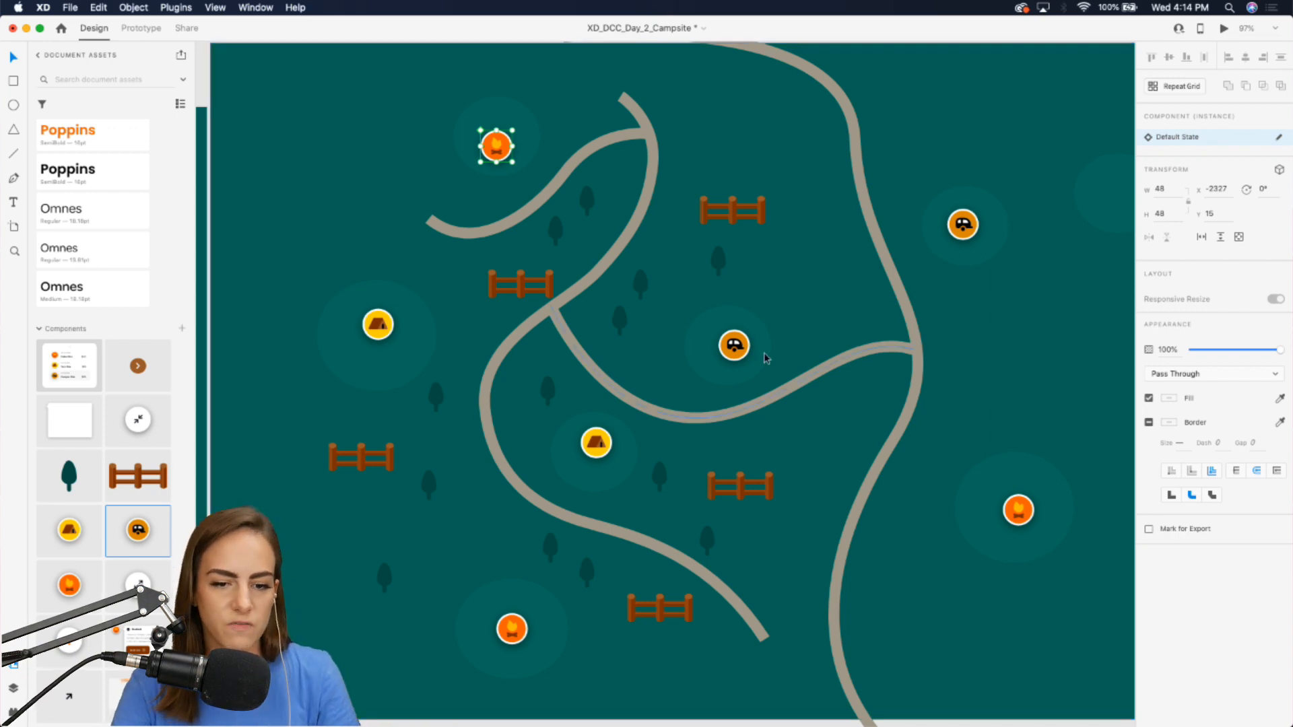
Duplicate a tree and place the copy on the right side of the map.
click(718, 263)
key(super+d)
drag(719, 262, 966, 434)
key(super+d)
scroll(943, 437, down, 3)
scroll(943, 438, right, 2)
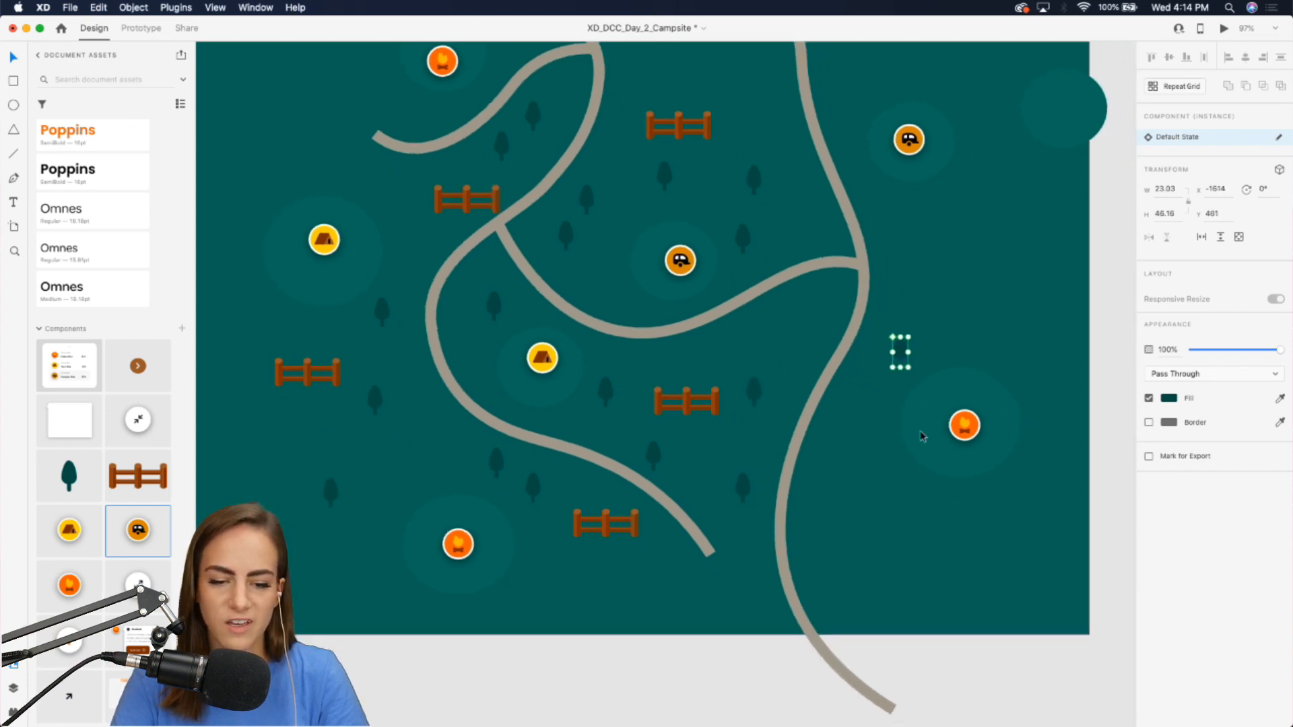
Duplicate two fences and place the copies on the right side of the map.
click(713, 408)
key(cmd+d)
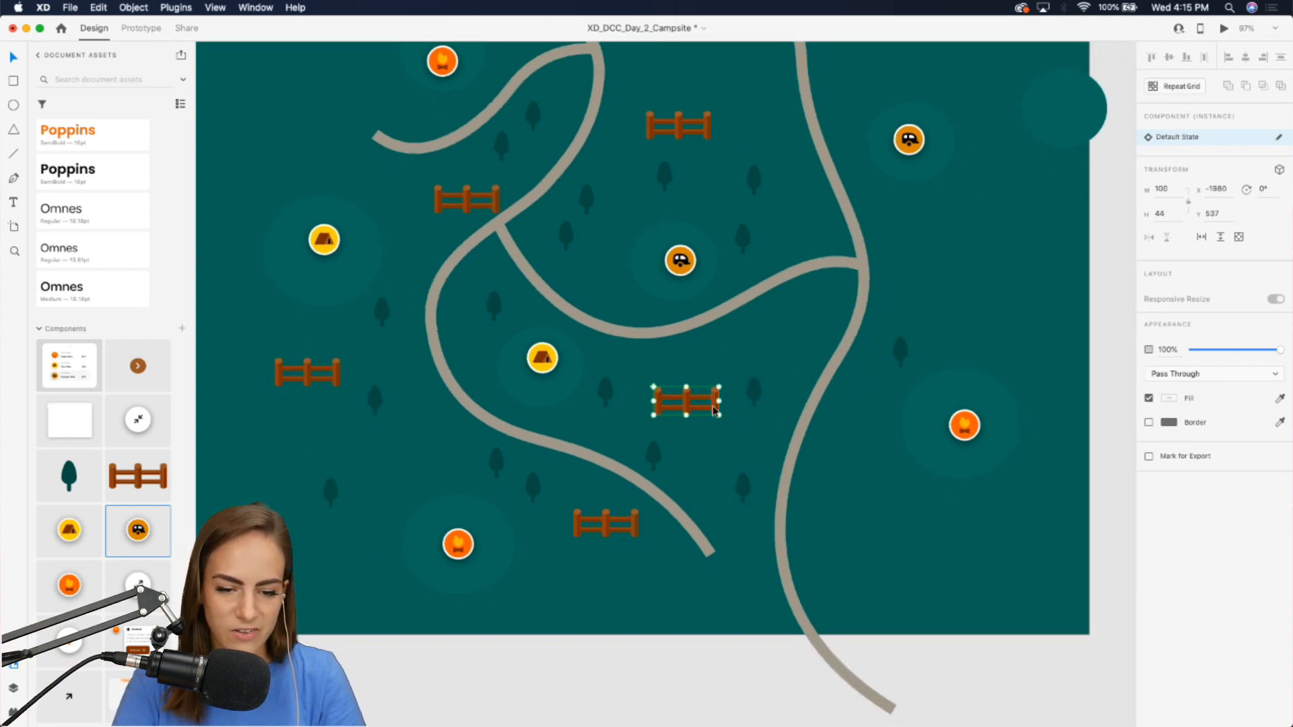
drag(710, 404, 931, 513)
scroll(963, 363, up, 3)
click(713, 181)
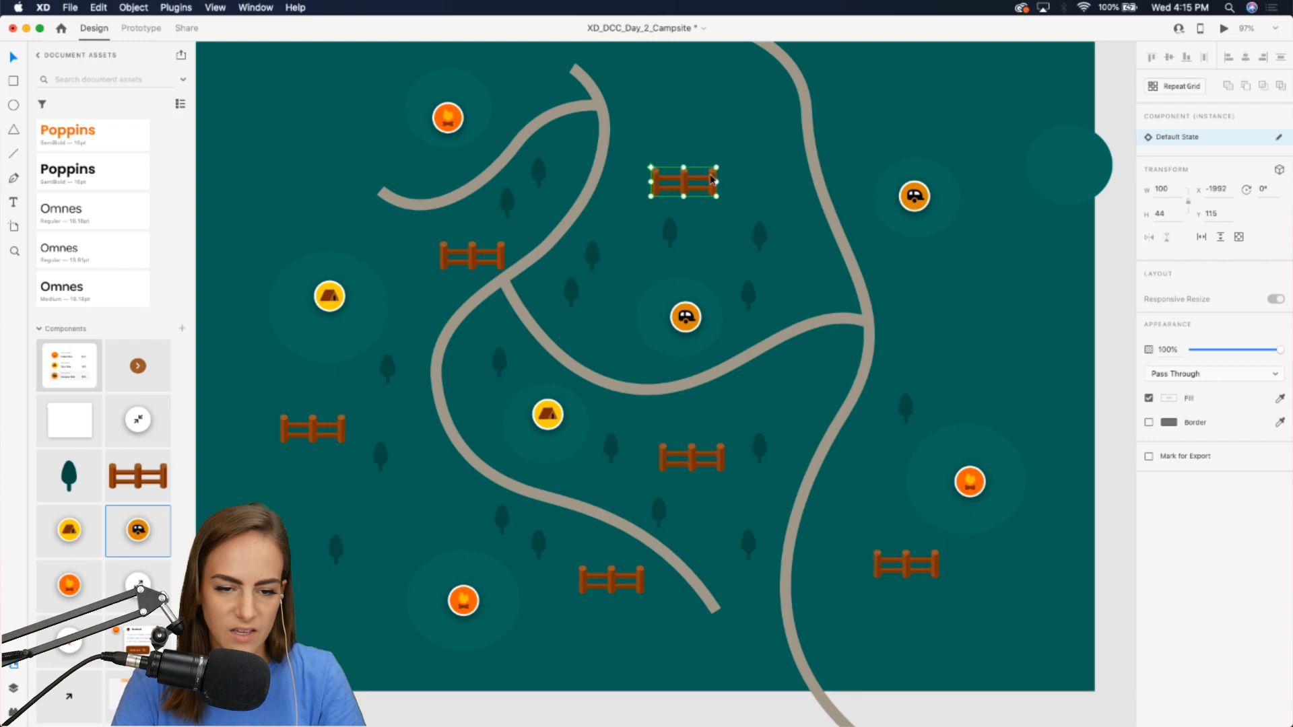
key(super+d)
drag(712, 180, 965, 262)
Duplicate two more trees and place them near the right trail and upper right.
click(905, 412)
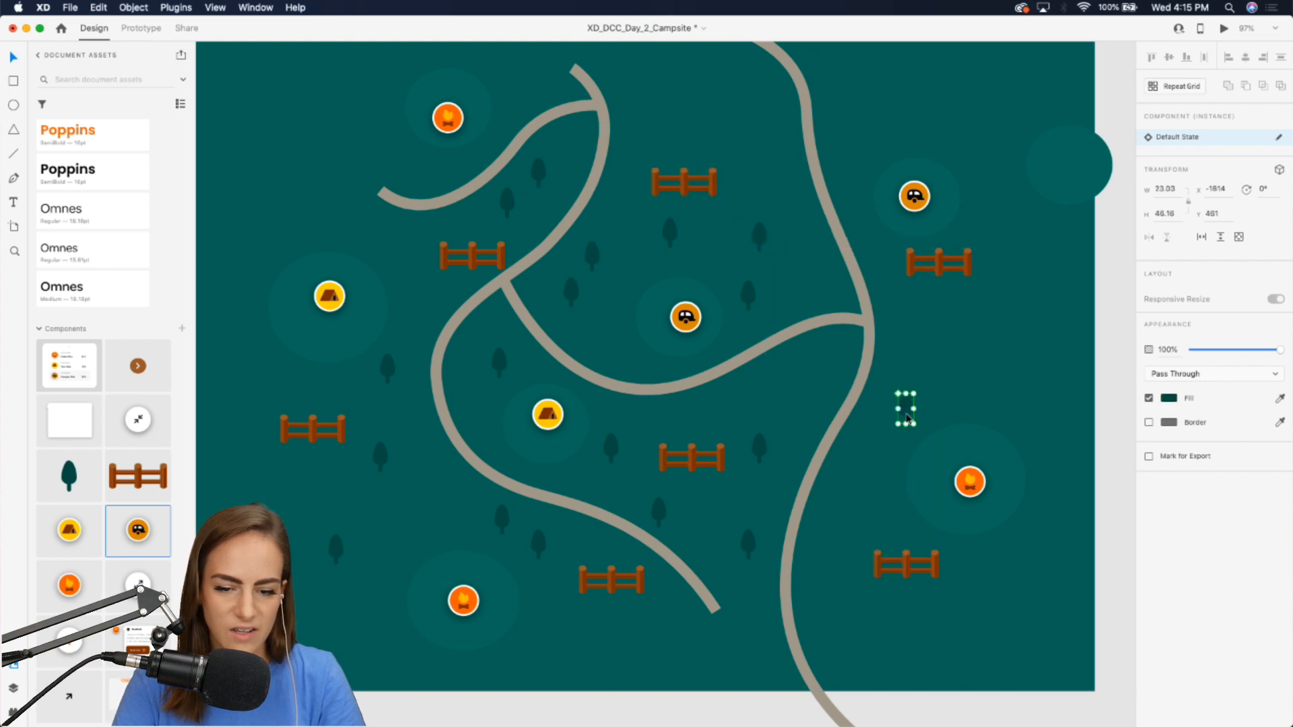
key(super+d)
drag(907, 418, 928, 323)
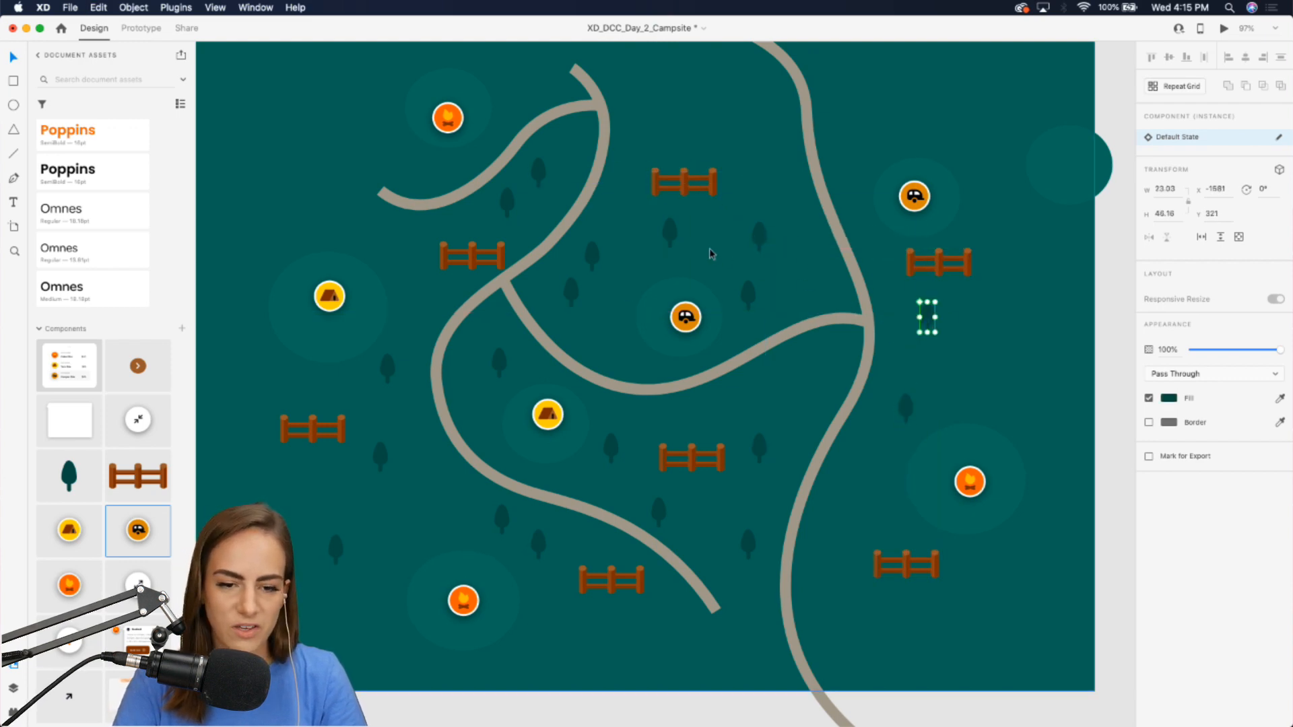
click(759, 237)
key(super+d)
drag(760, 241, 856, 141)
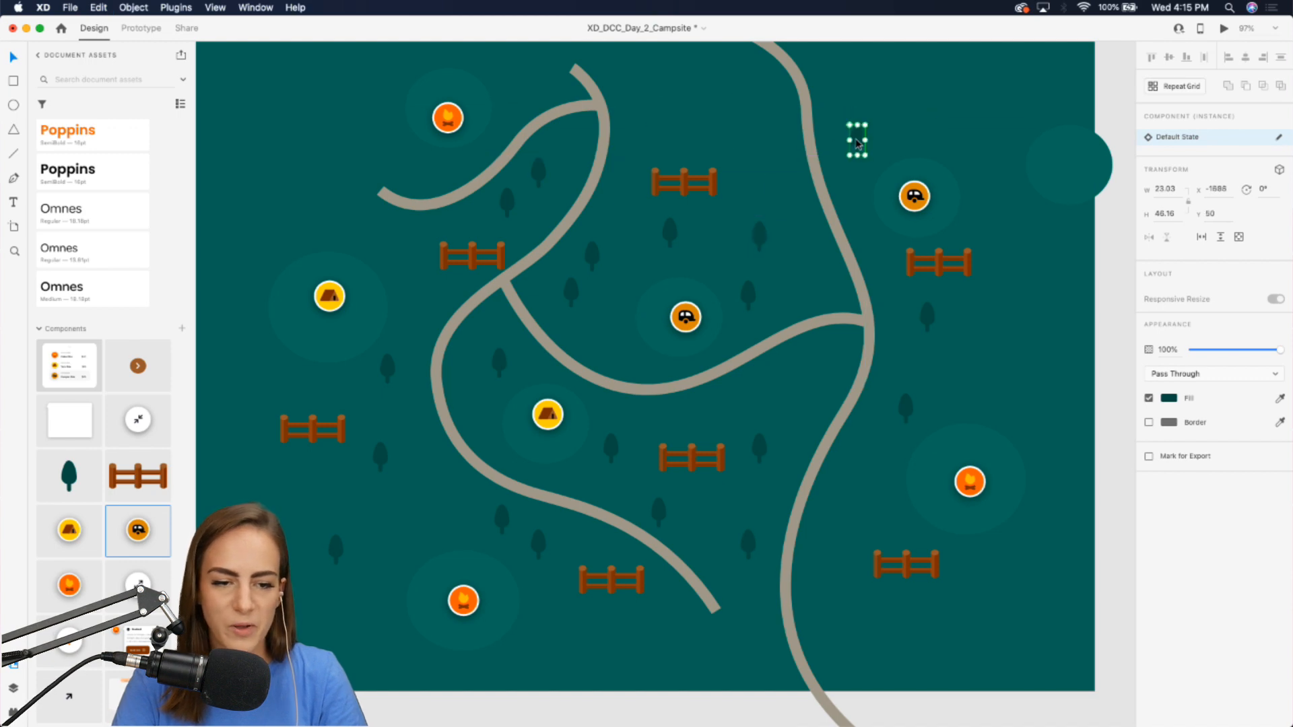
scroll(856, 143, left, 2)
scroll(857, 144, up, 1)
scroll(715, 453, down, 2)
scroll(716, 453, left, 2)
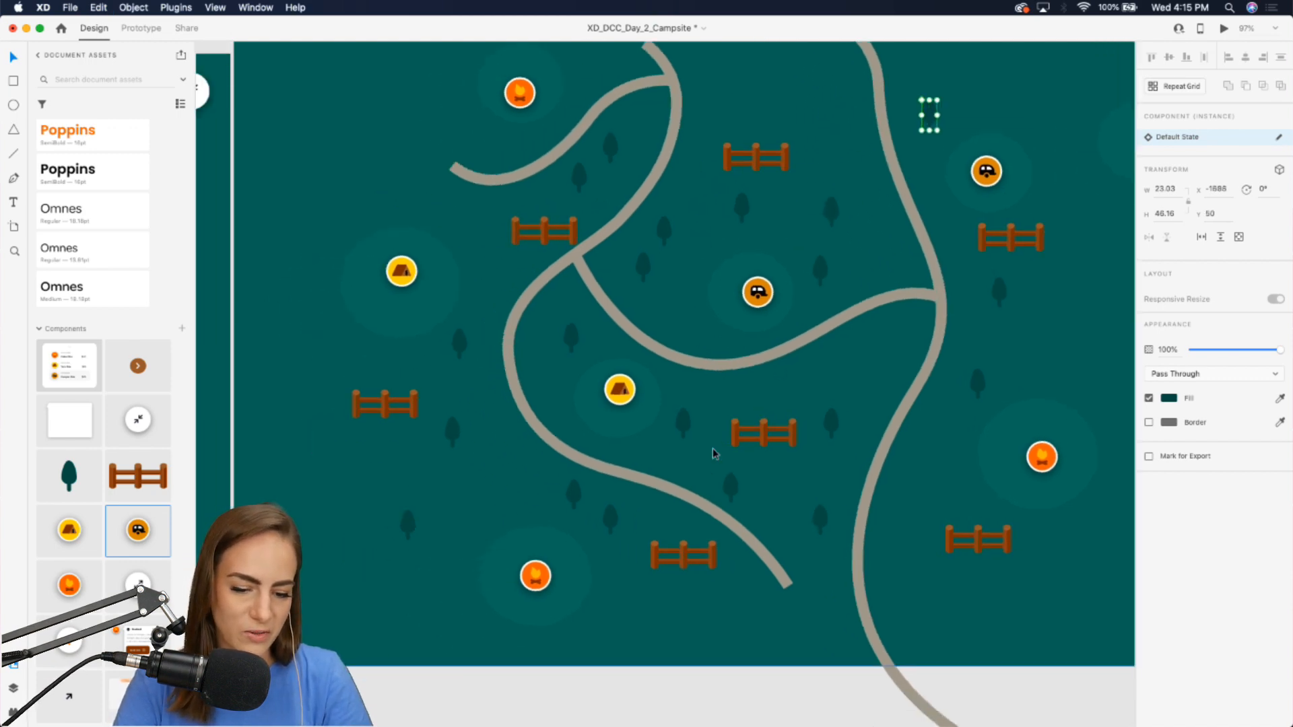
Draw a curved branch path with the Pen tool from the right trail down past the map's lower edge.
key(p)
click(878, 555)
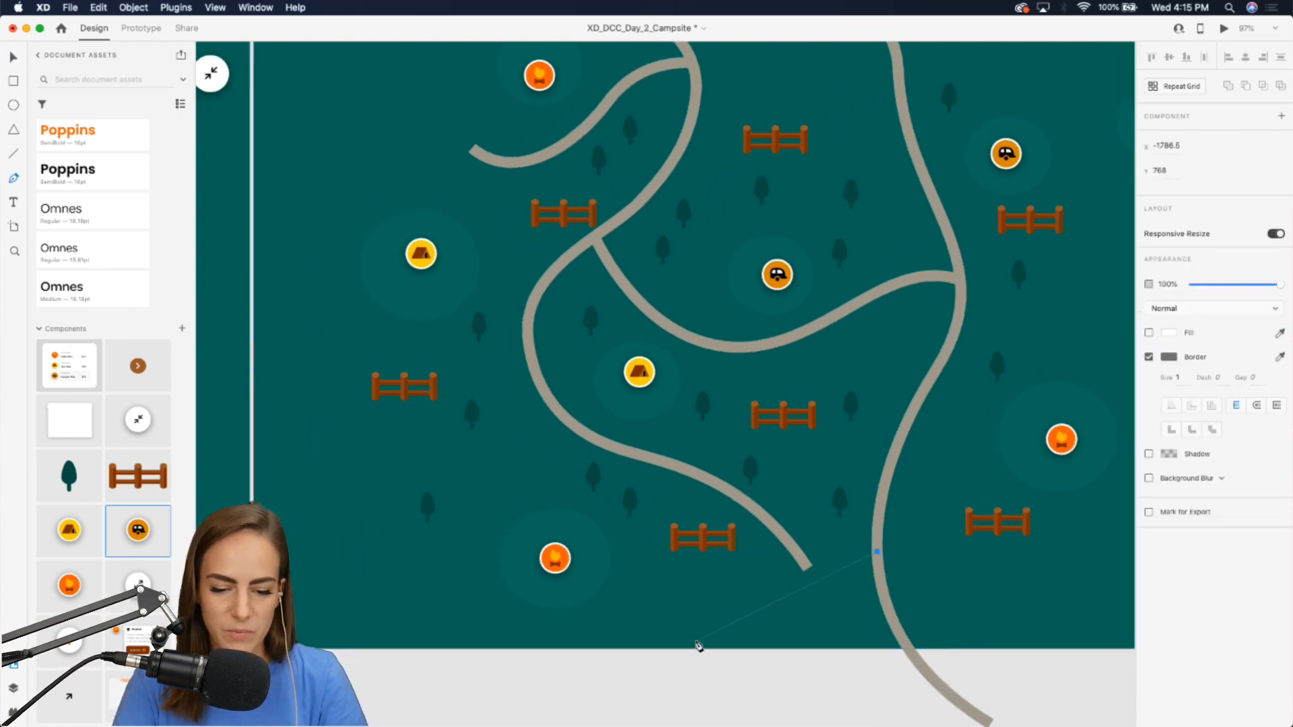
drag(620, 668, 523, 612)
key(Escape)
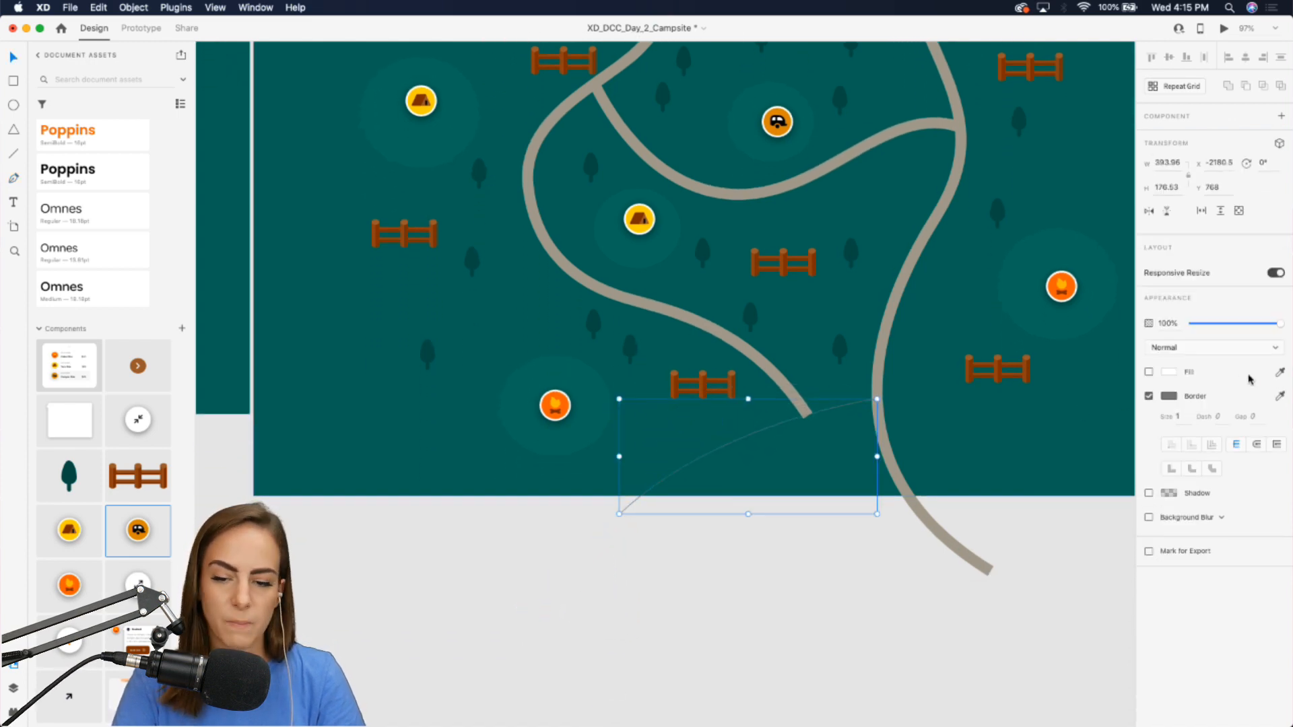
Give the branch path a border size of 17 and the tan swatch color.
text(17)
key(Return)
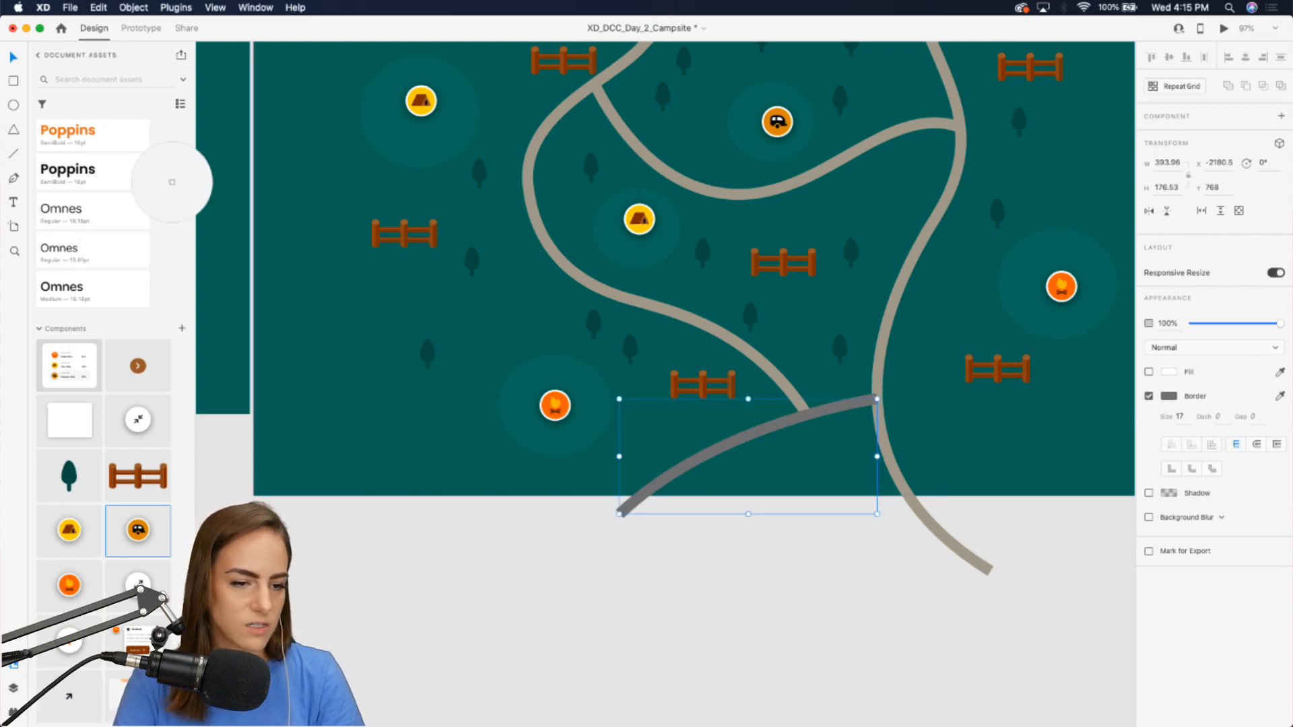
scroll(150, 235, up, 3)
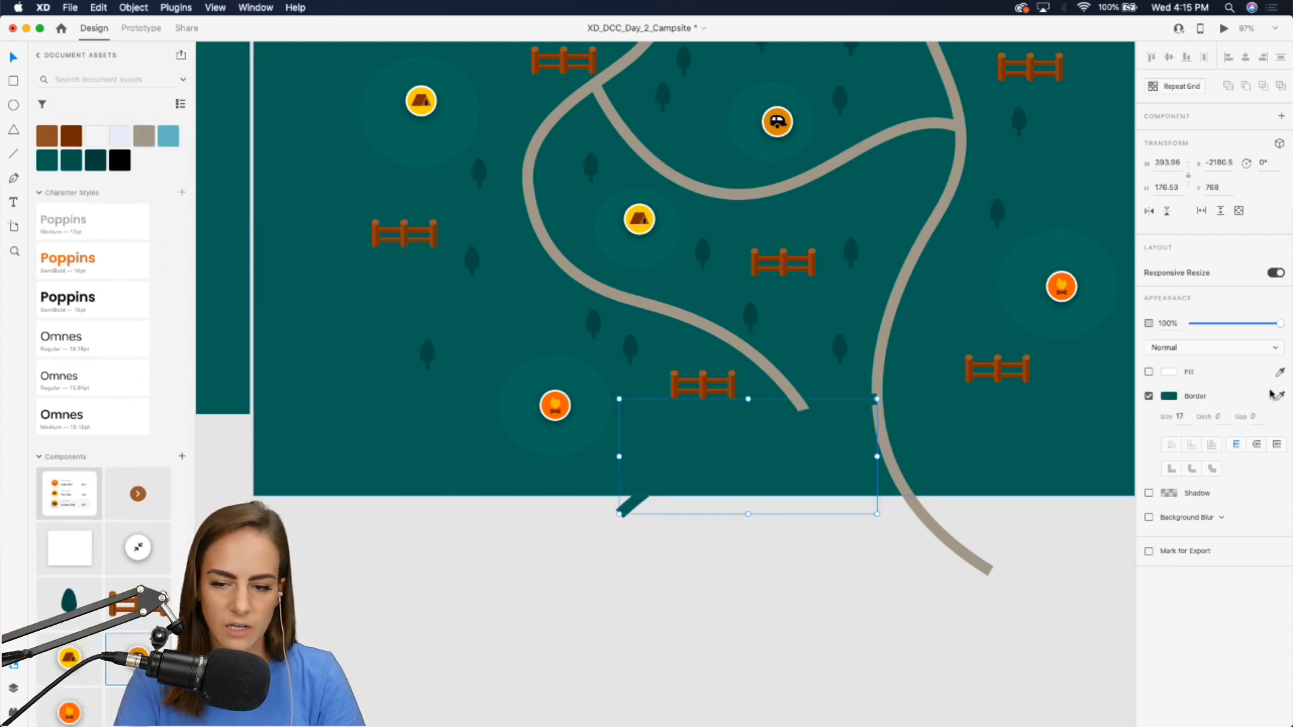
click(144, 136)
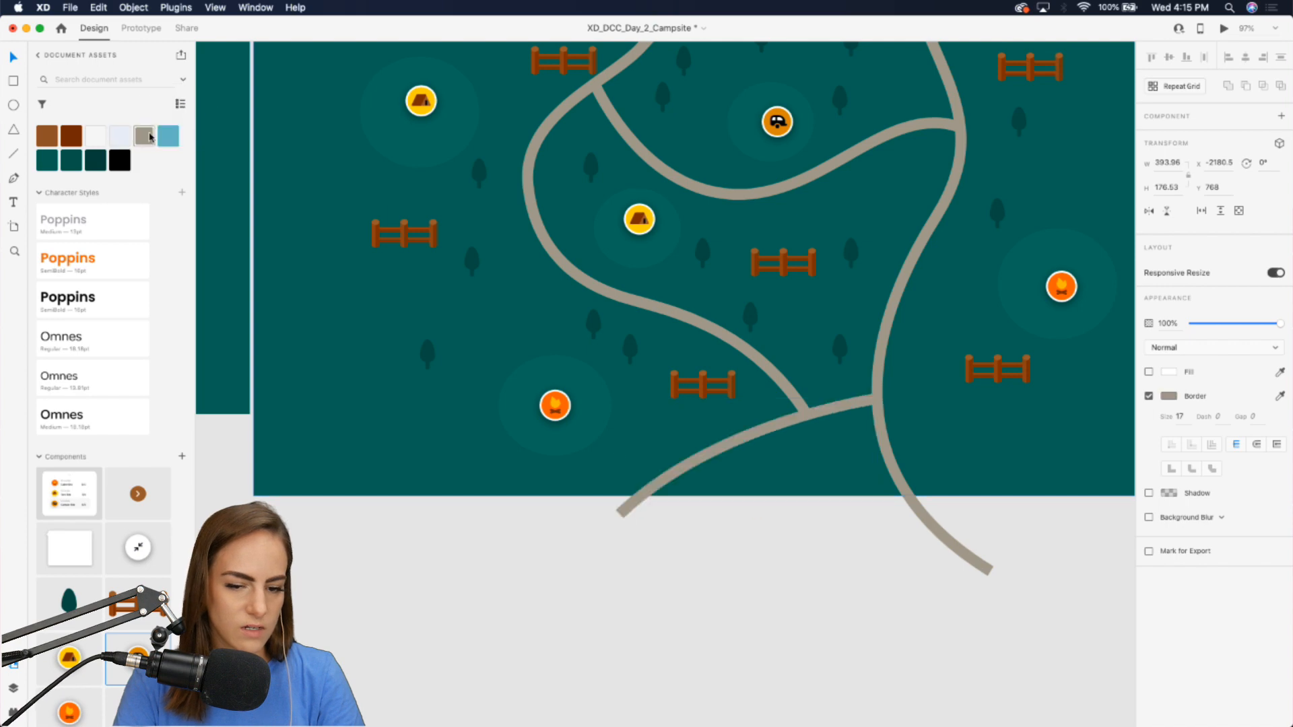
click(813, 548)
Place the white info card component beside the central tent marker.
scroll(814, 549, up, 5)
scroll(813, 549, right, 5)
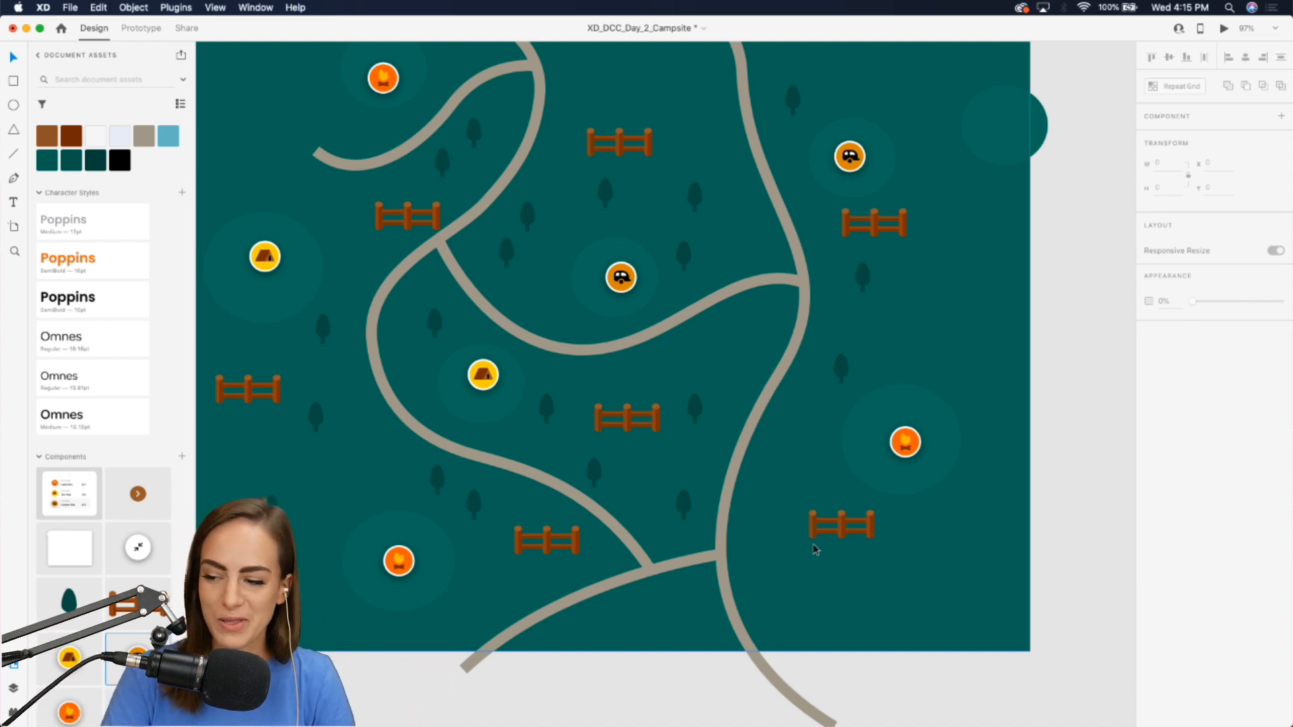
scroll(815, 549, left, 1)
scroll(815, 549, down, 3)
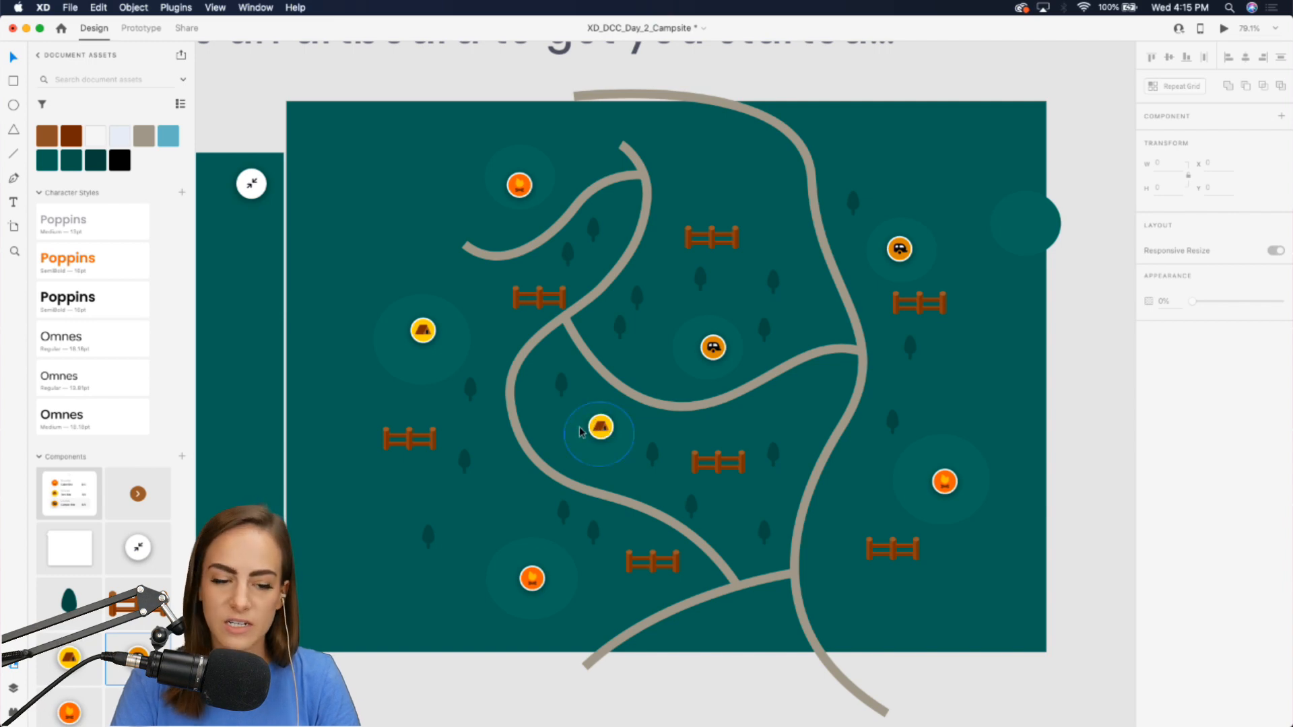
scroll(579, 410, up, 3)
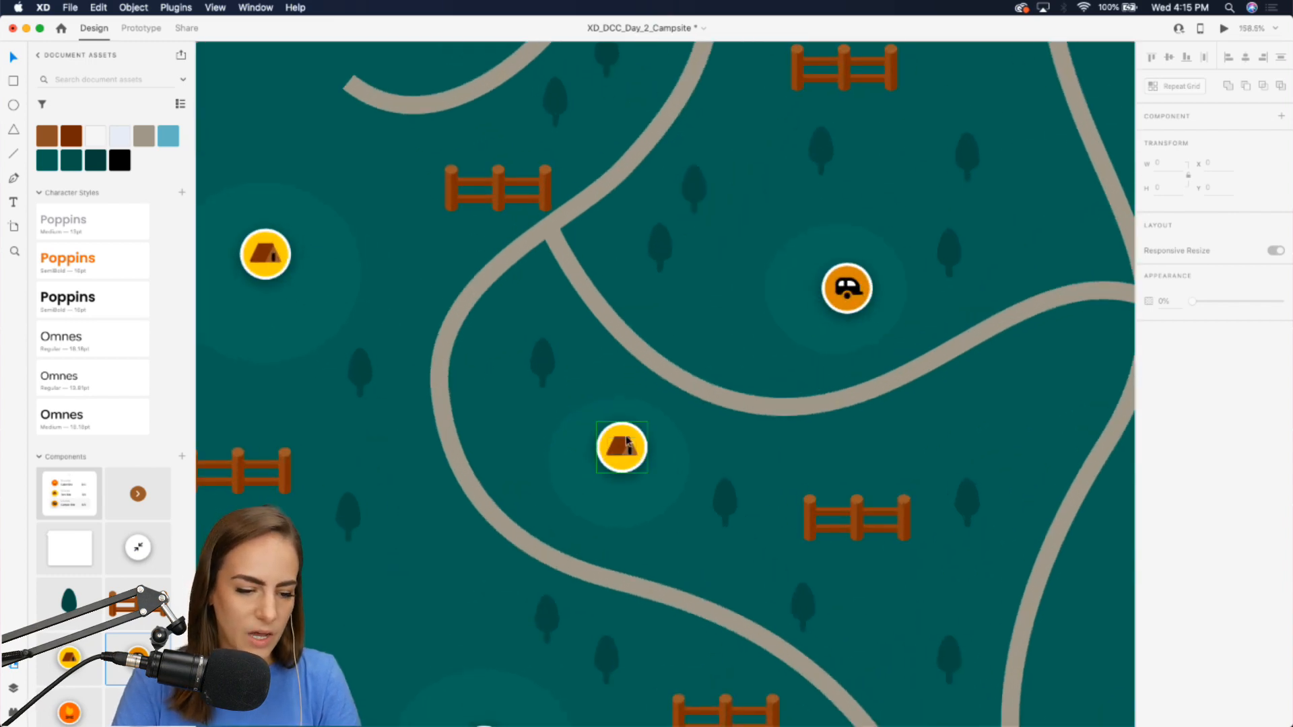
scroll(627, 438, down, 3)
scroll(606, 404, up, 2)
click(598, 394)
scroll(604, 392, up, 3)
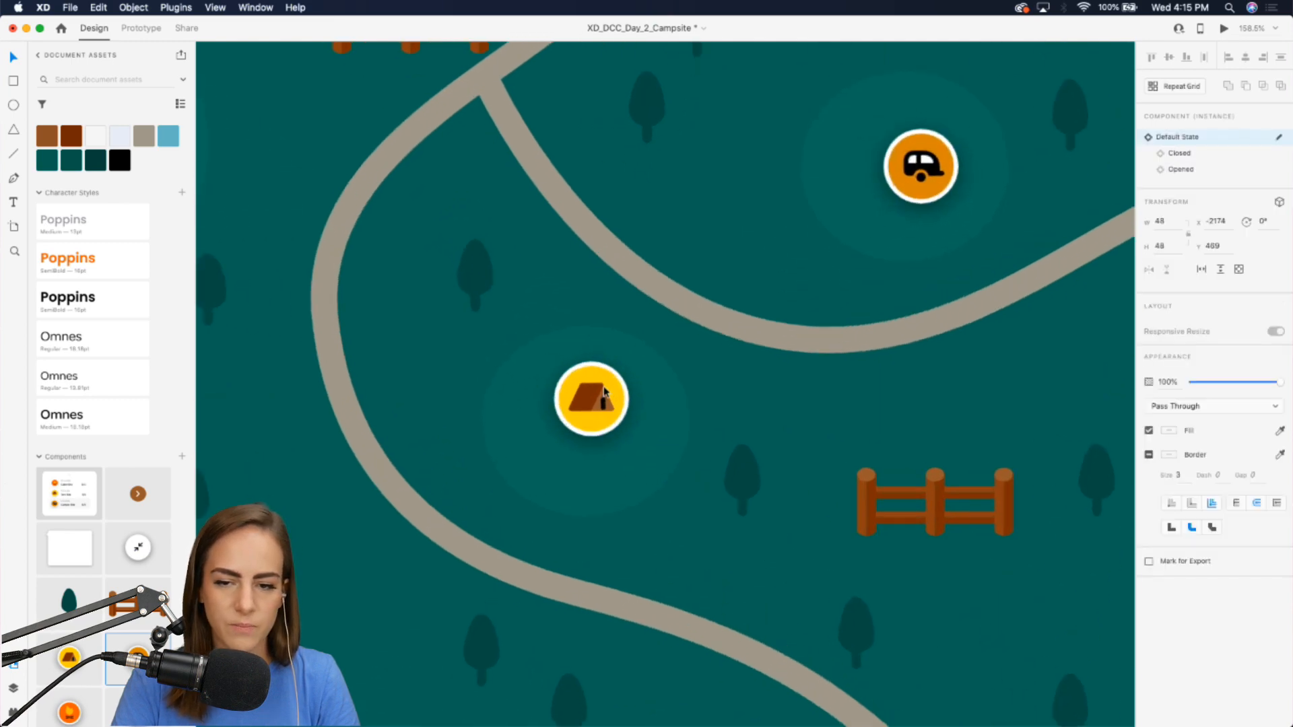
drag(69, 548, 742, 404)
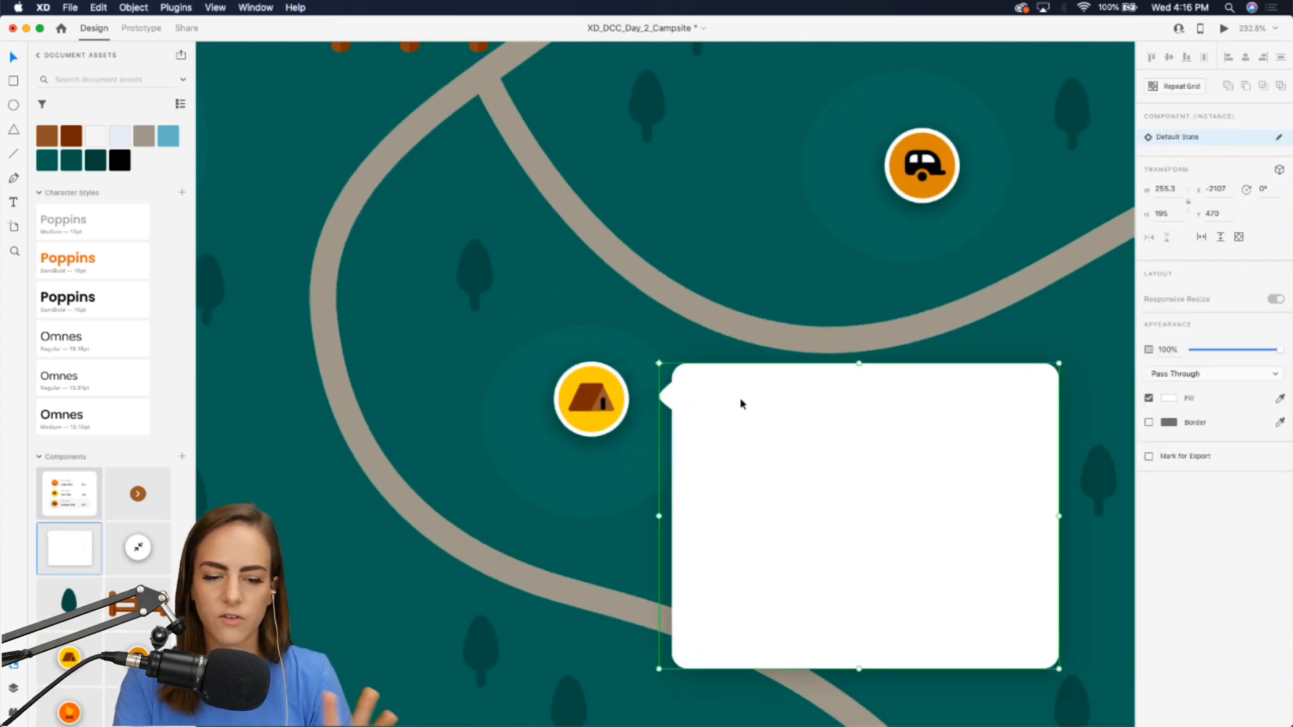
Add a "Booked" text heading inside the info card, styled with the Poppins SemiBold character style.
scroll(741, 404, down, 3)
scroll(739, 395, right, 2)
scroll(739, 393, up, 3)
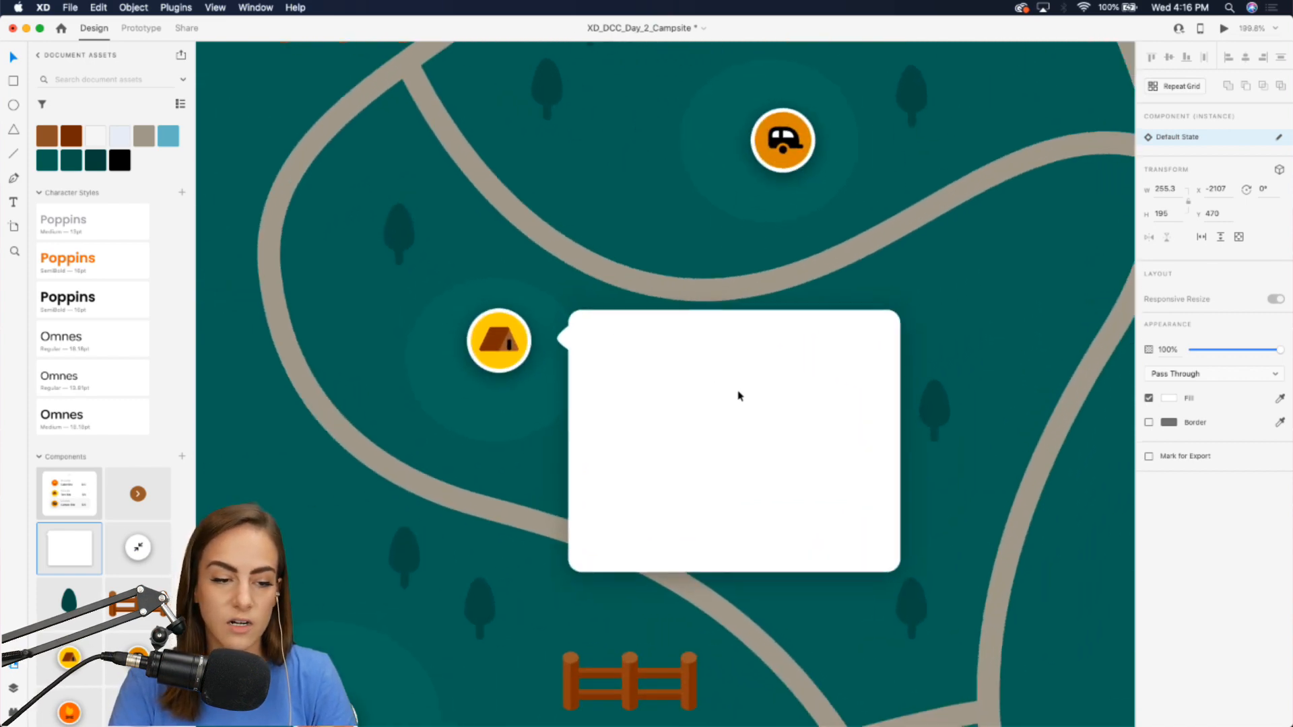
scroll(739, 392, right, 3)
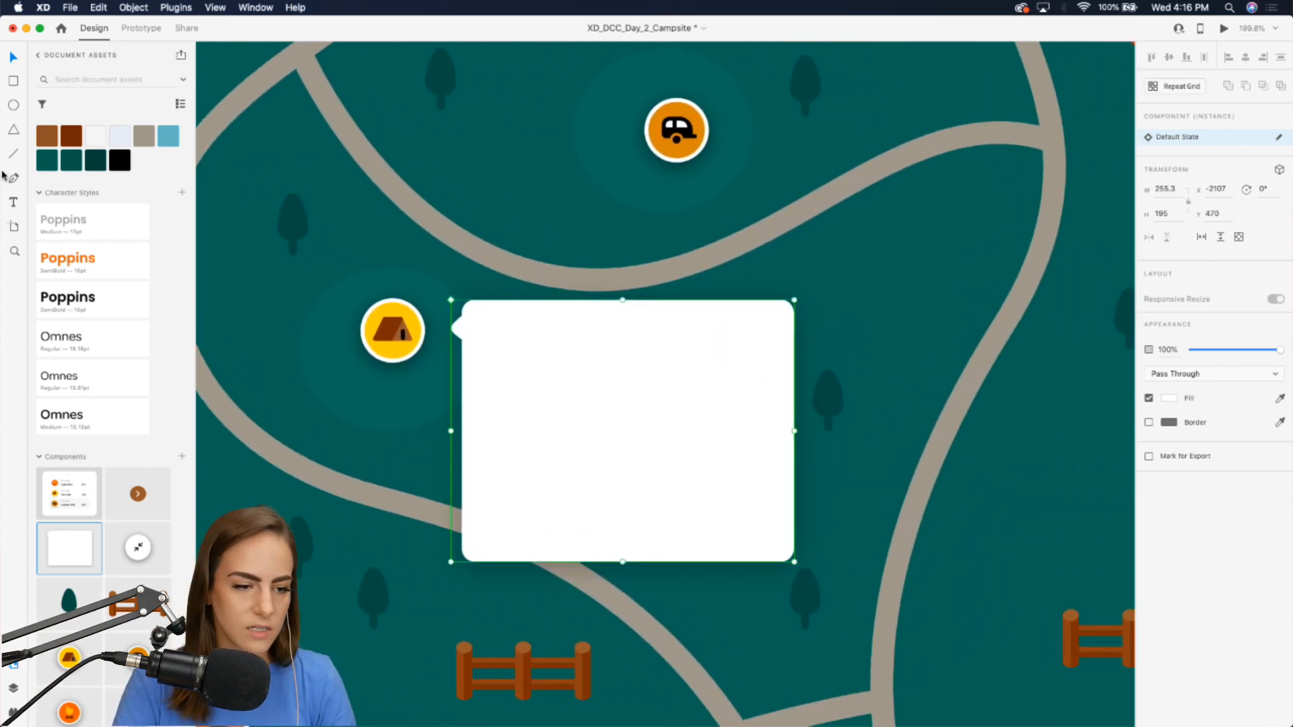
click(21, 201)
drag(522, 328, 656, 389)
text(T)
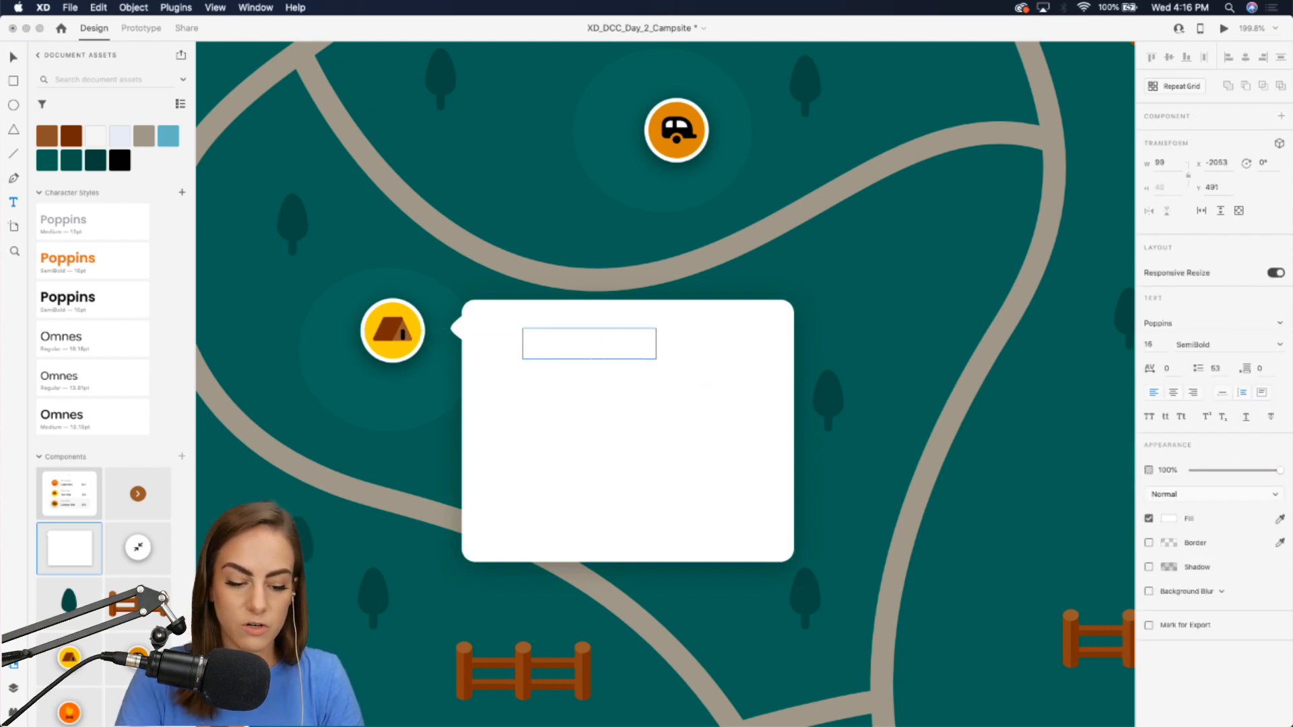
click(70, 296)
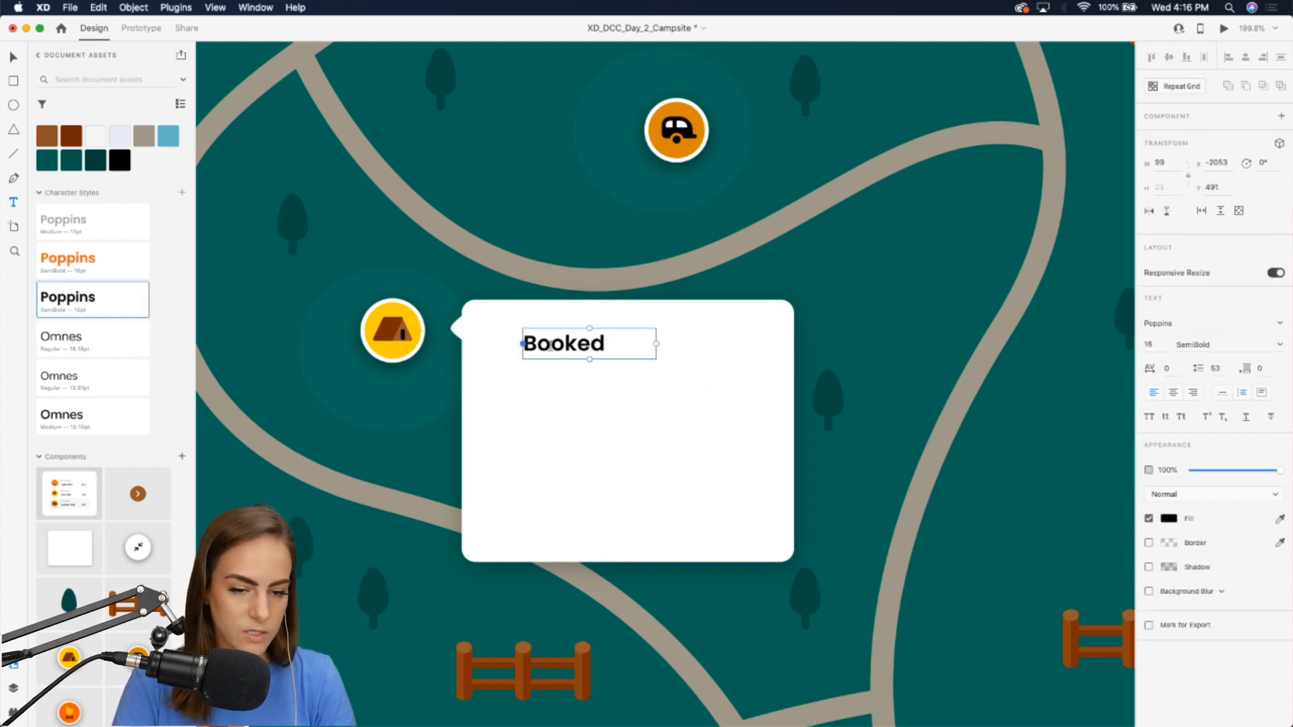
Set the heading to auto width and move it to the card's upper-left corner.
click(1223, 392)
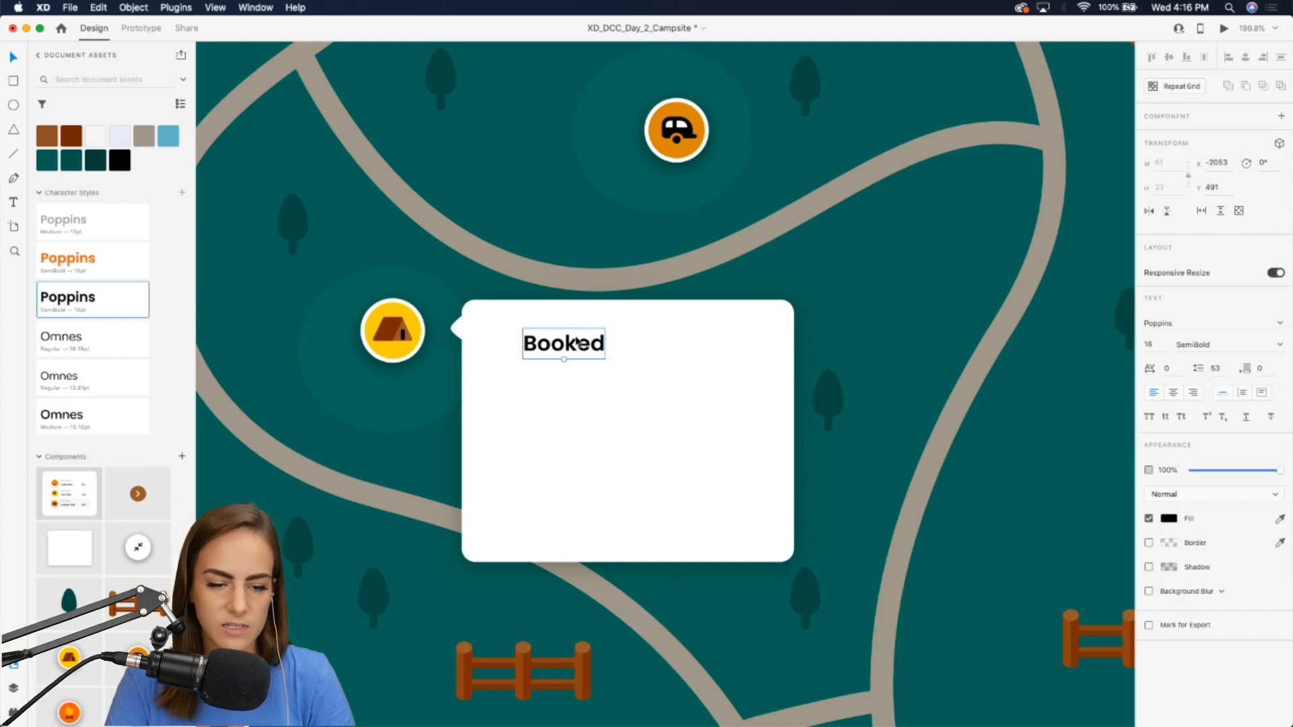
drag(577, 341, 543, 335)
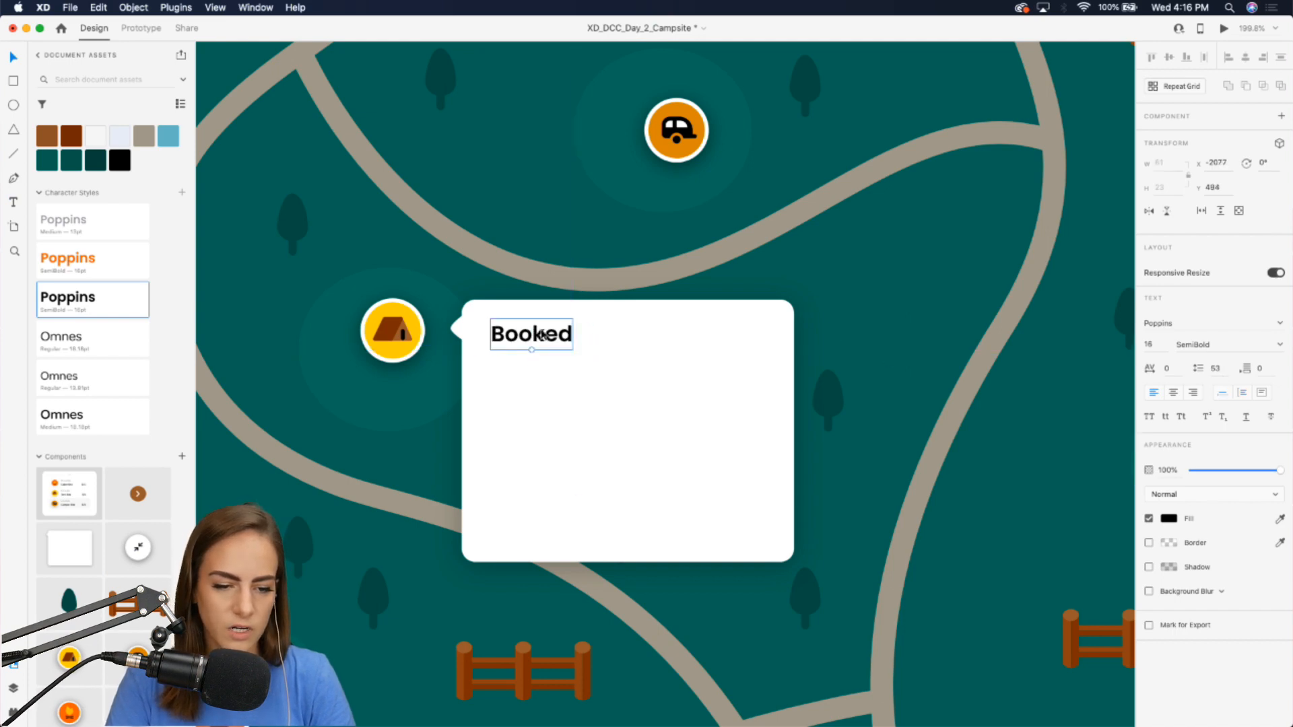
drag(562, 404, 557, 406)
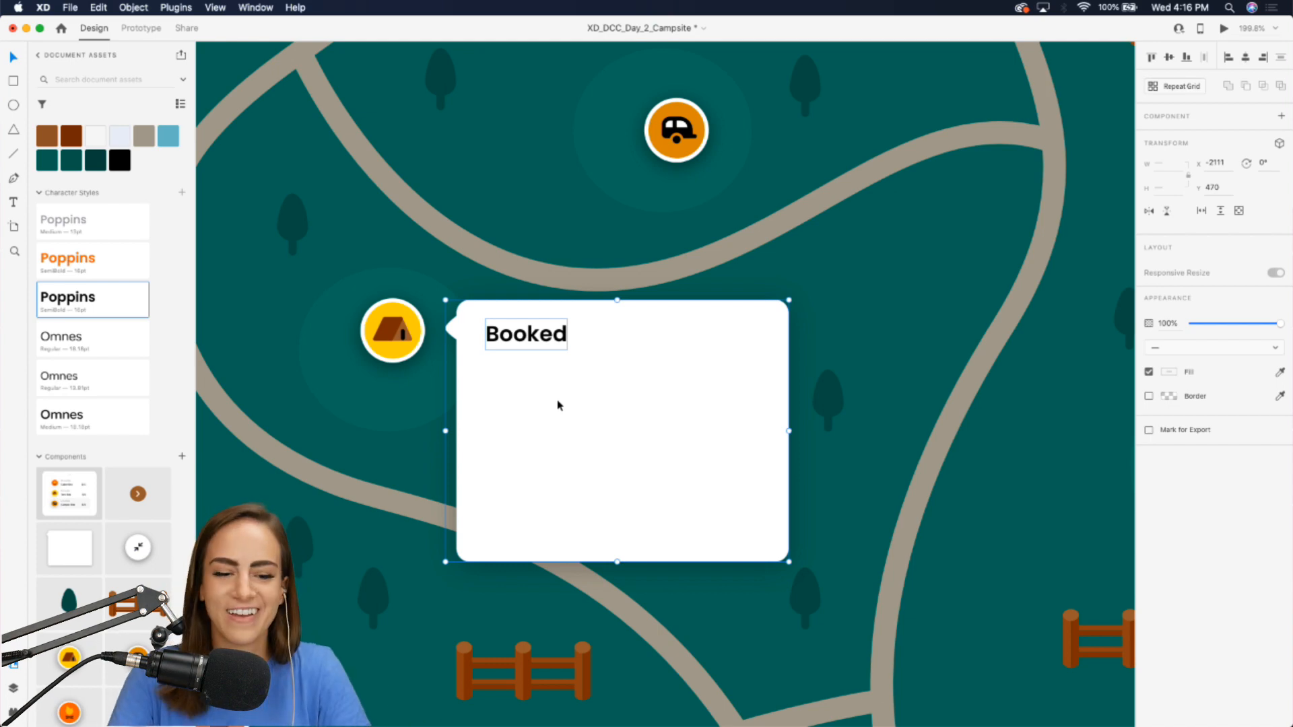
click(636, 279)
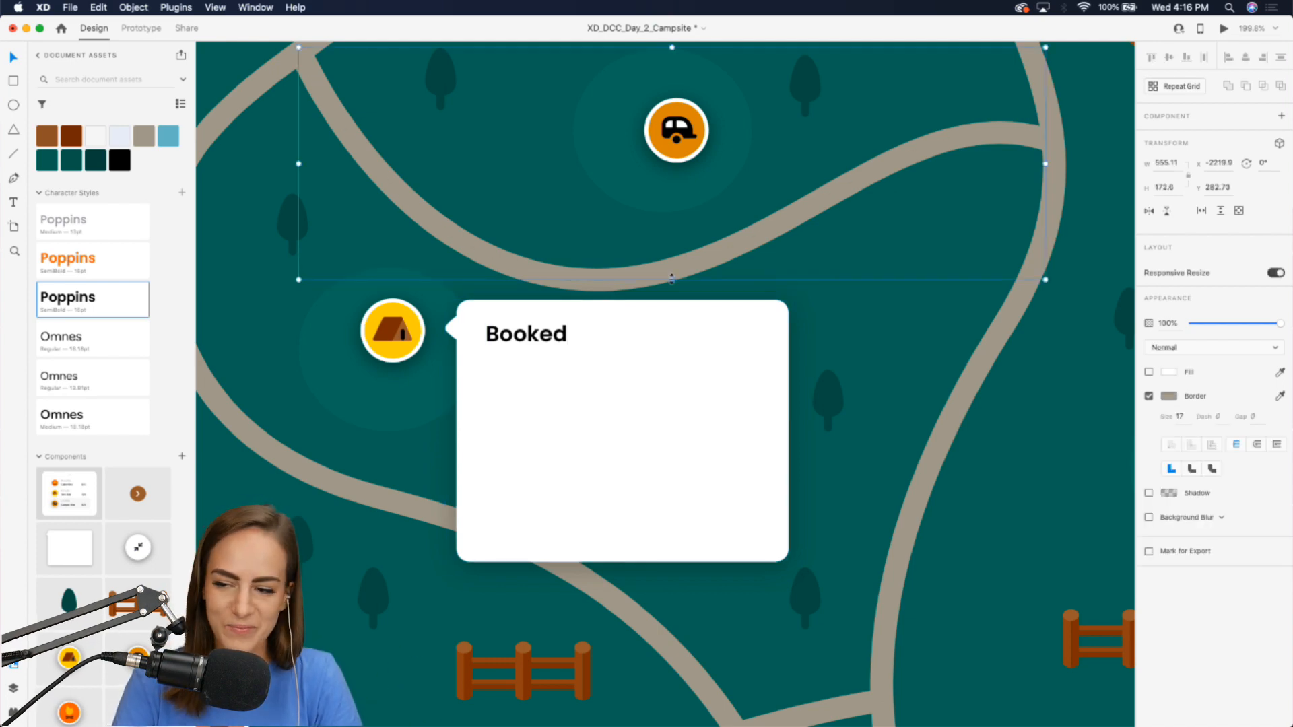
Duplicate the heading and stretch the copy into a larger fixed-size text area below it.
click(533, 339)
key(super+c)
key(super+v)
drag(532, 339, 765, 480)
click(1261, 392)
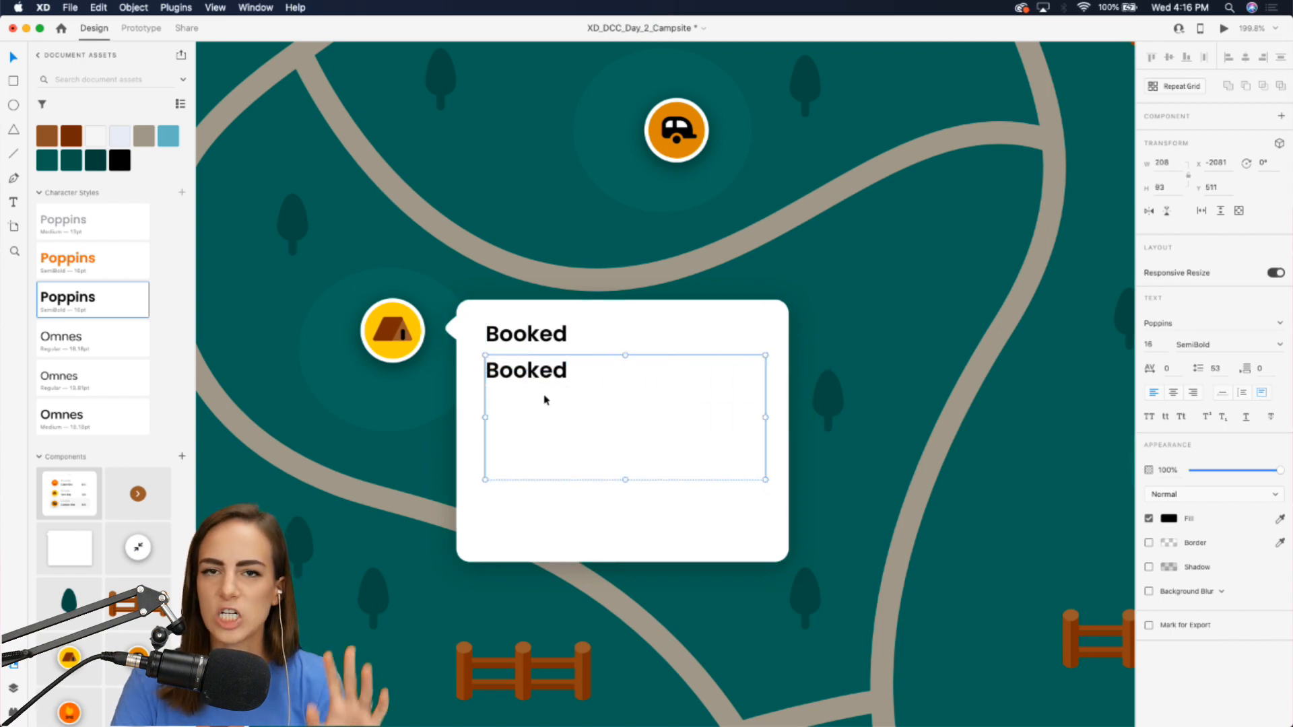
Apply the Poppins Medium style to the copy and replace its text with "Check in time is 3:00pm. Check out time is 2pm. Max occupancy is 6.".
click(95, 219)
double_click(543, 364)
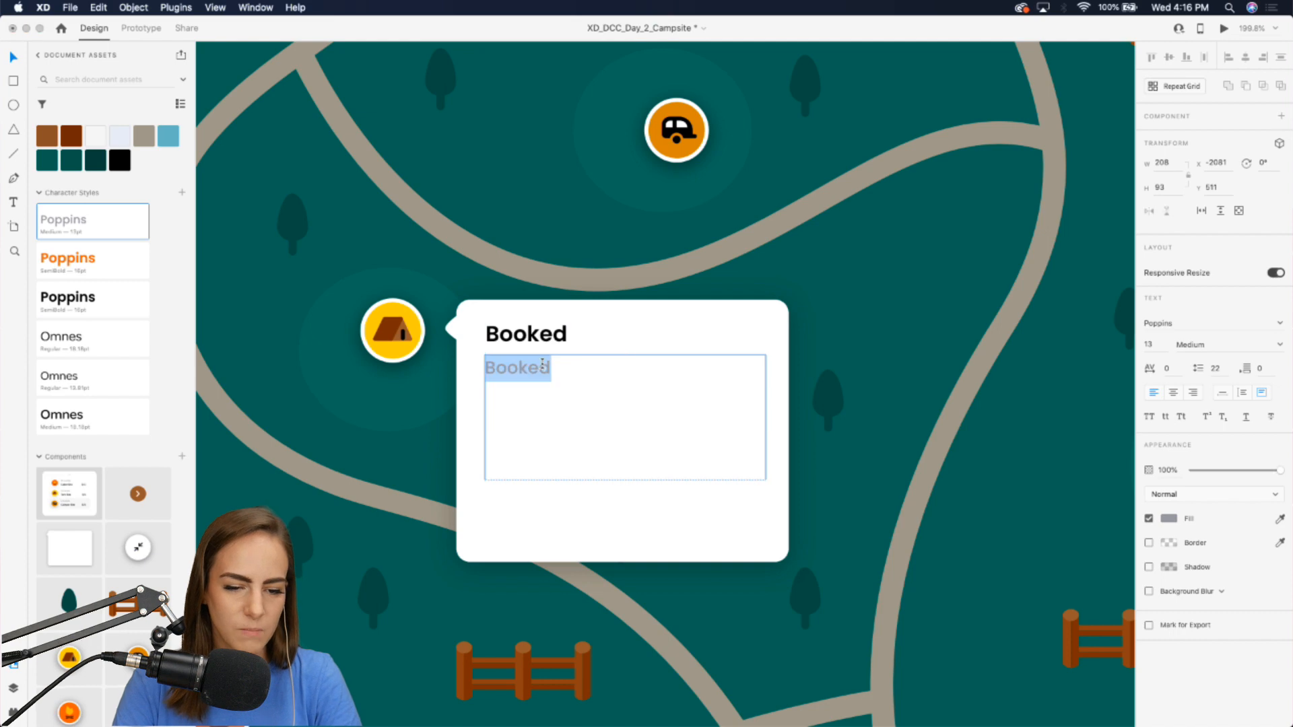
text(Check in time )
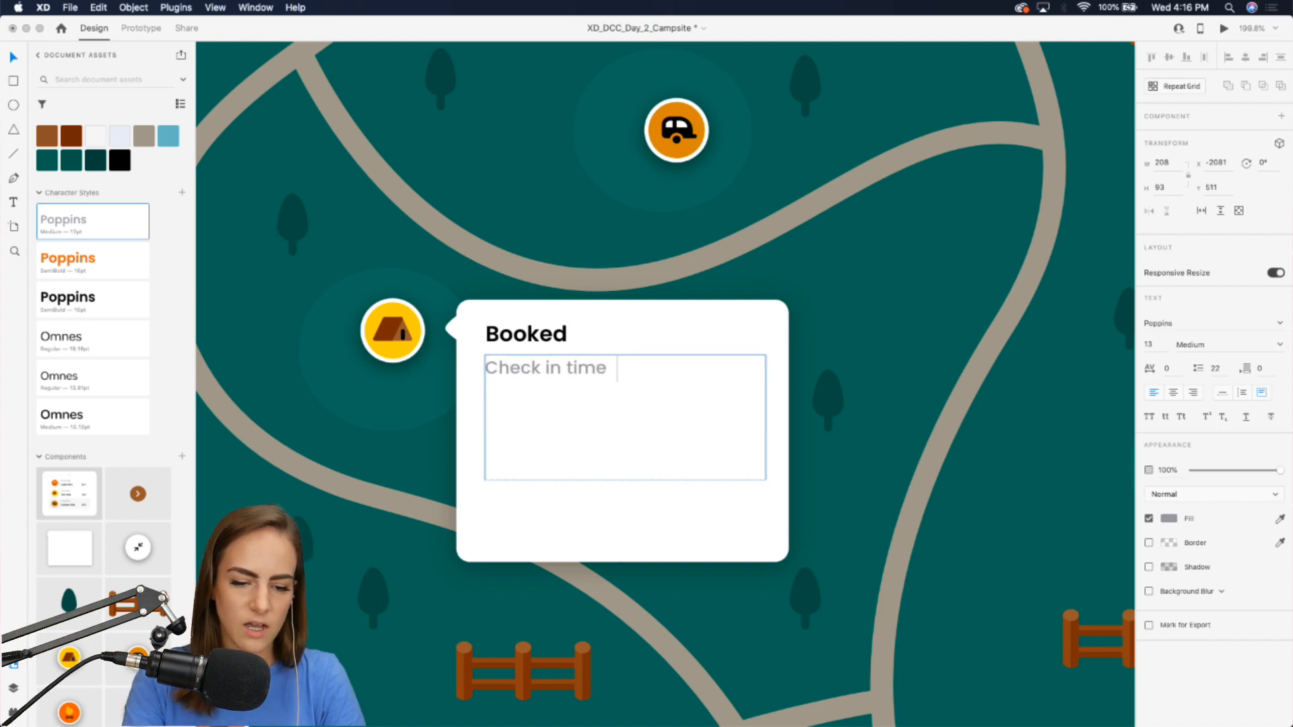
text(is 3:00pm.)
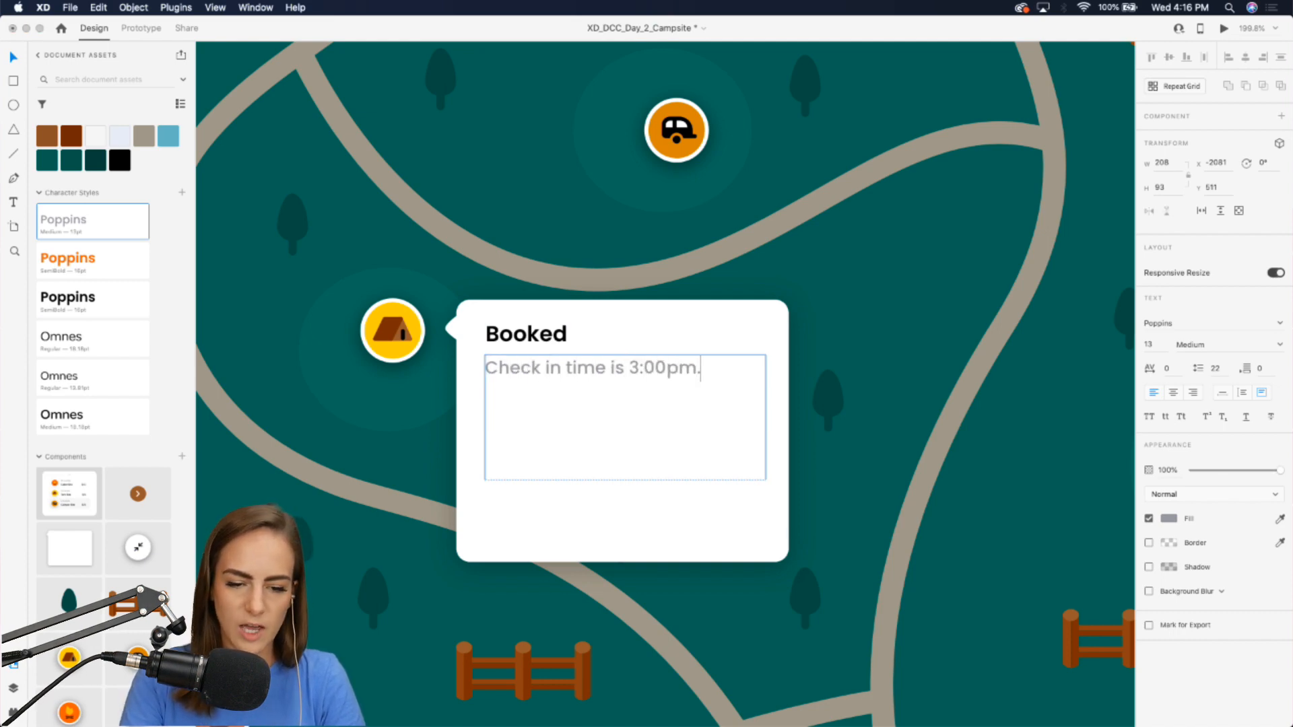
text( Check out)
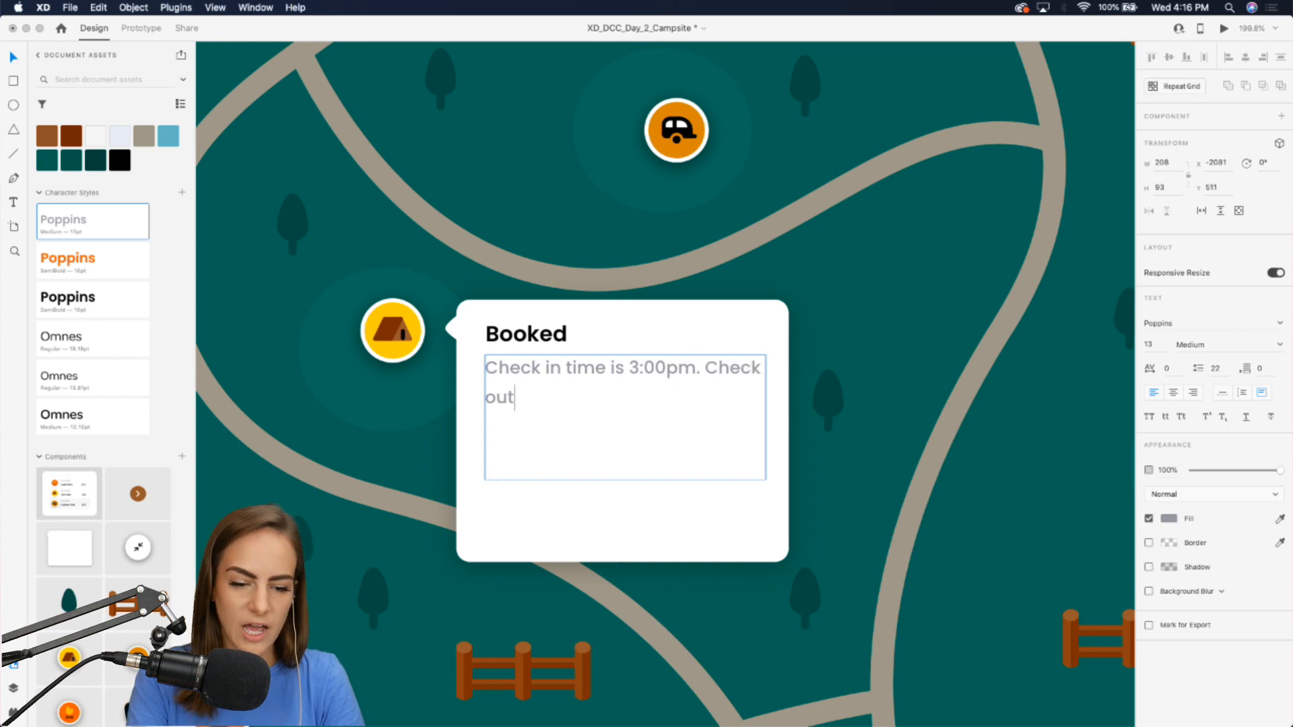
text( time is 2pm)
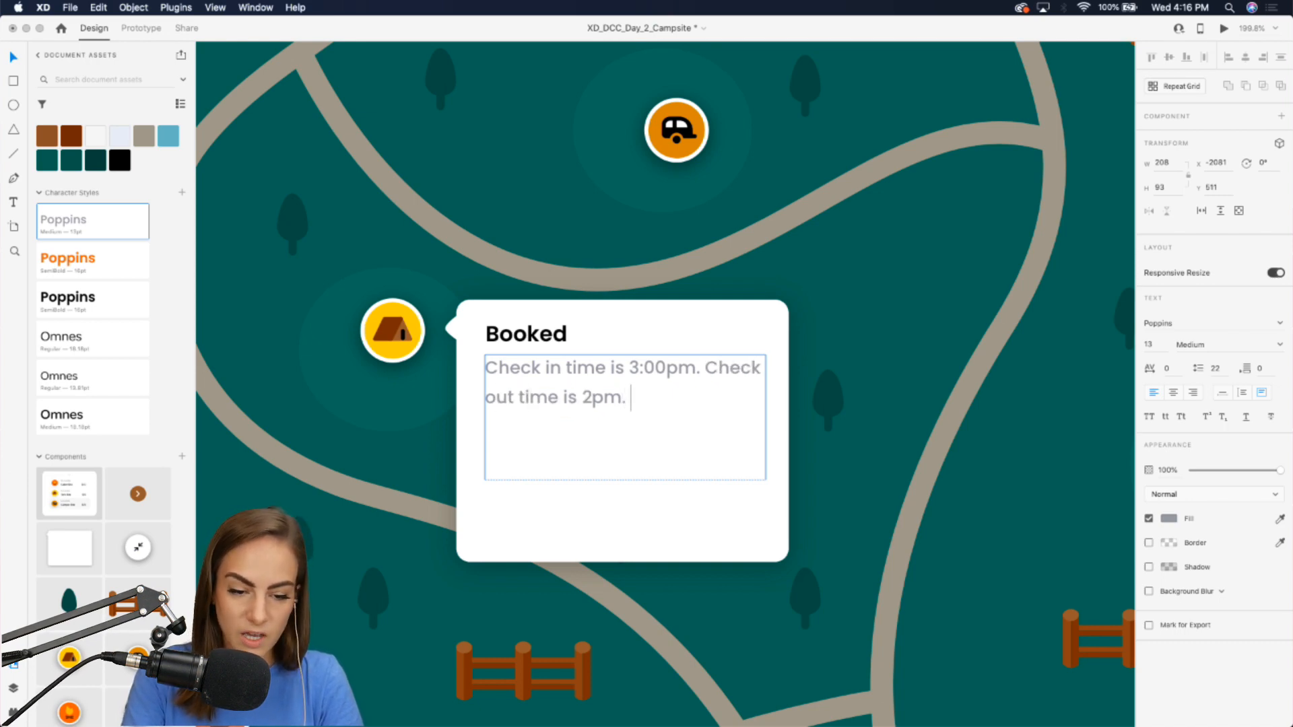
text(.)
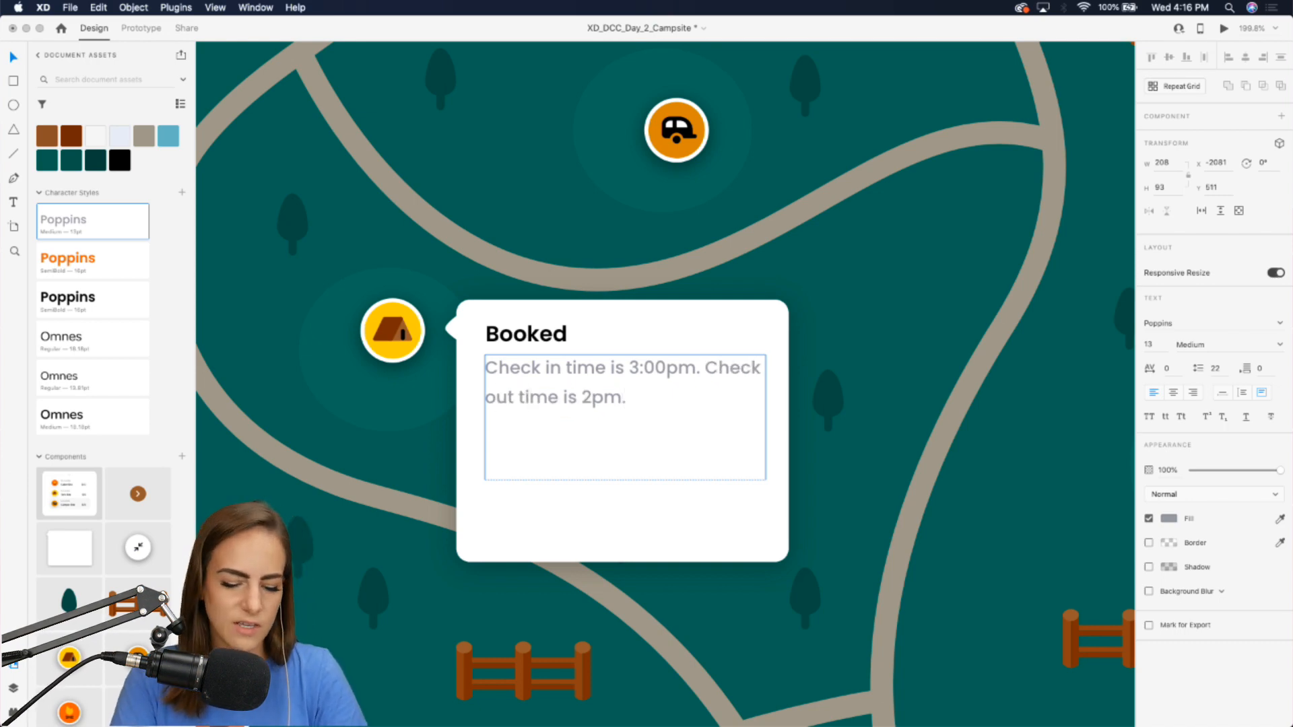
text( Max occupanc)
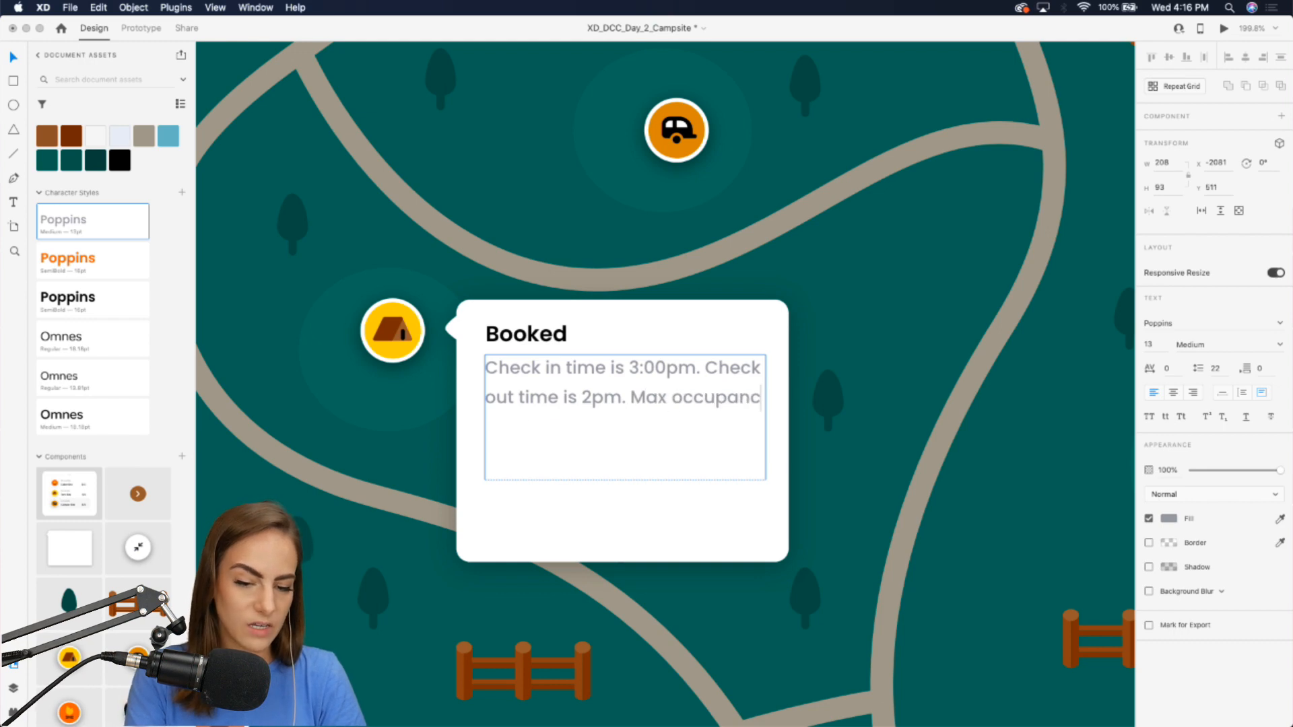
text(y is 6. 55x)
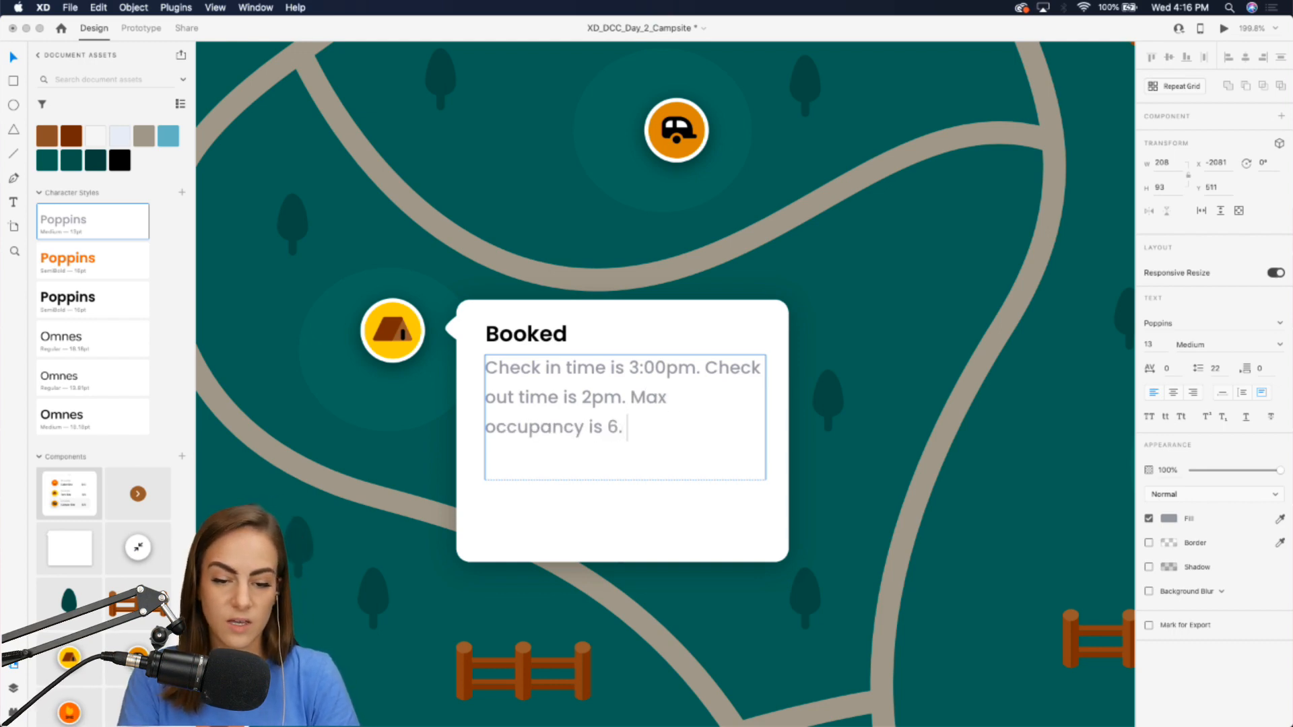
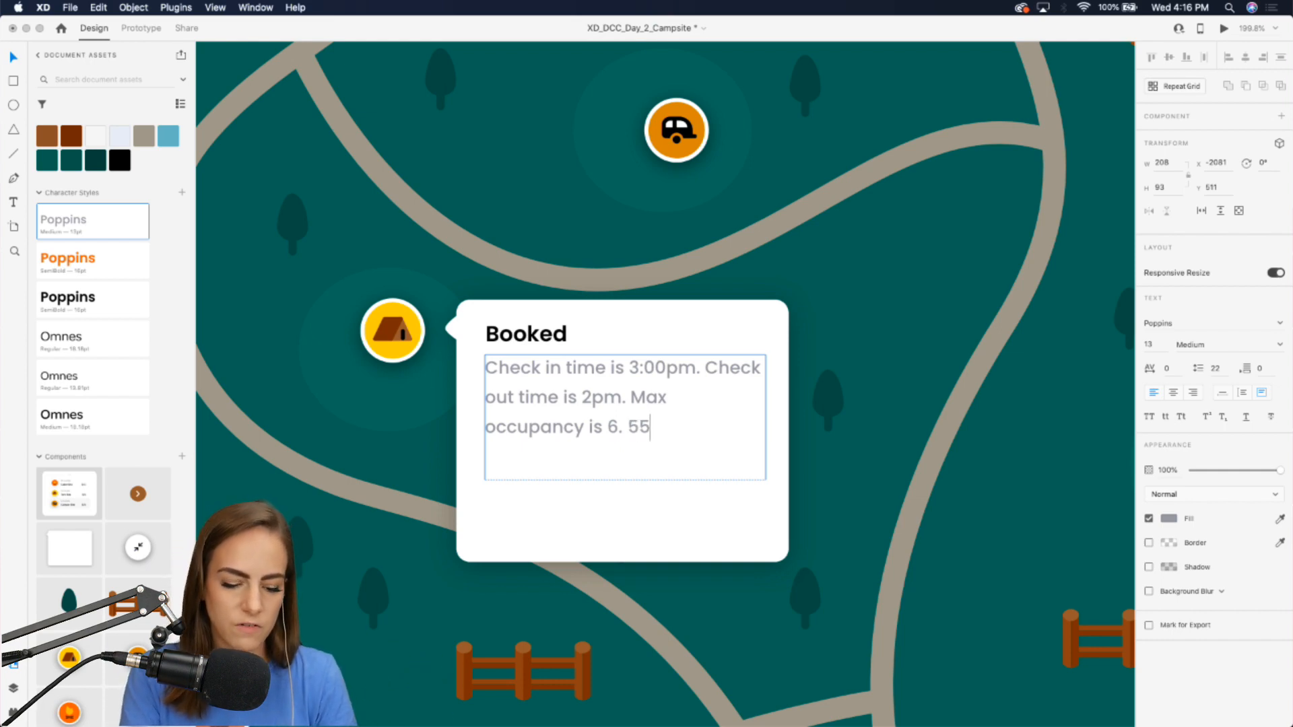
Append "55 x 12 ft." to the description text and shorten its text box's height.
key(BackSpace)
key(BackSpace)
text(12)
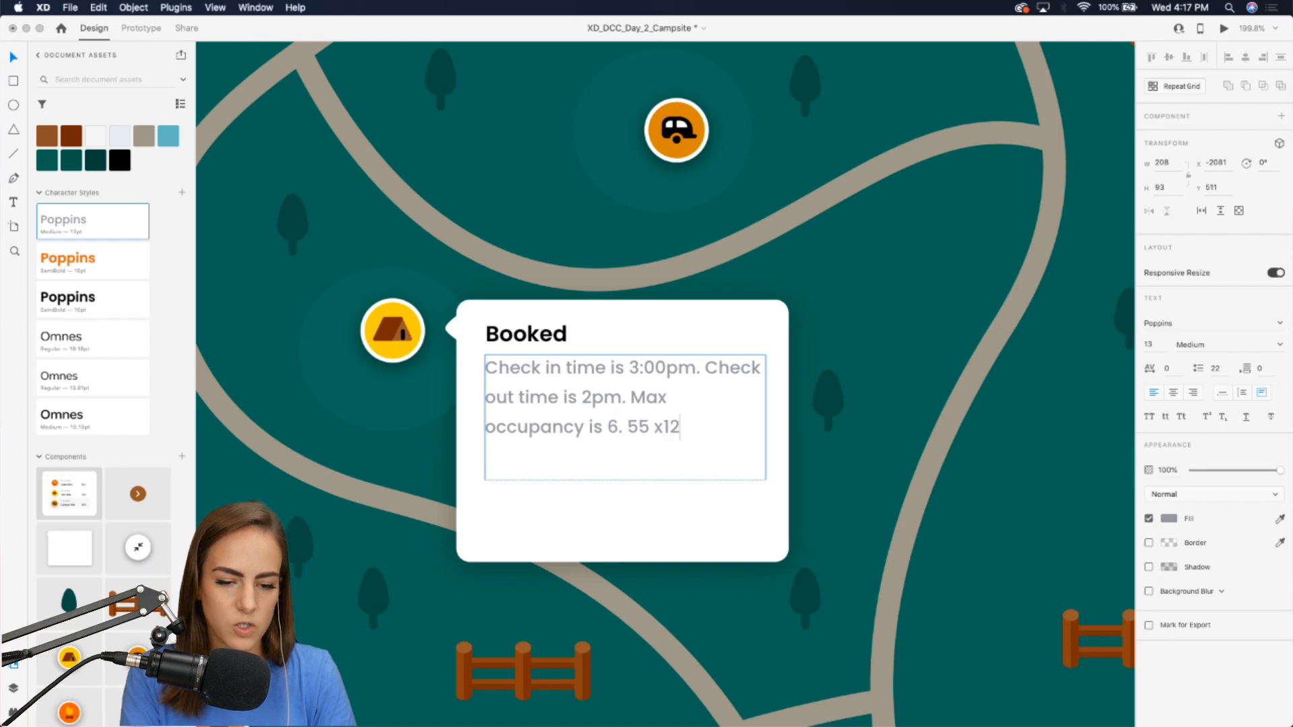
key(BackSpace)
key(BackSpace)
text(t.)
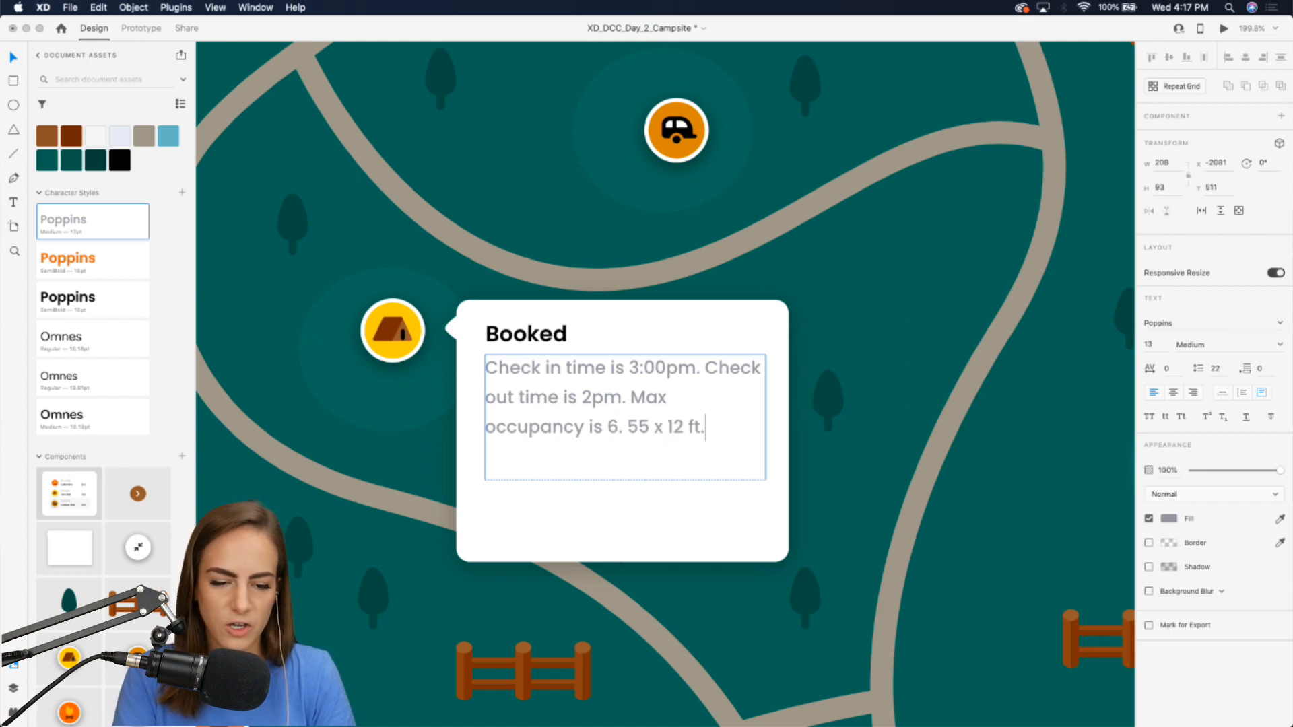
key(Escape)
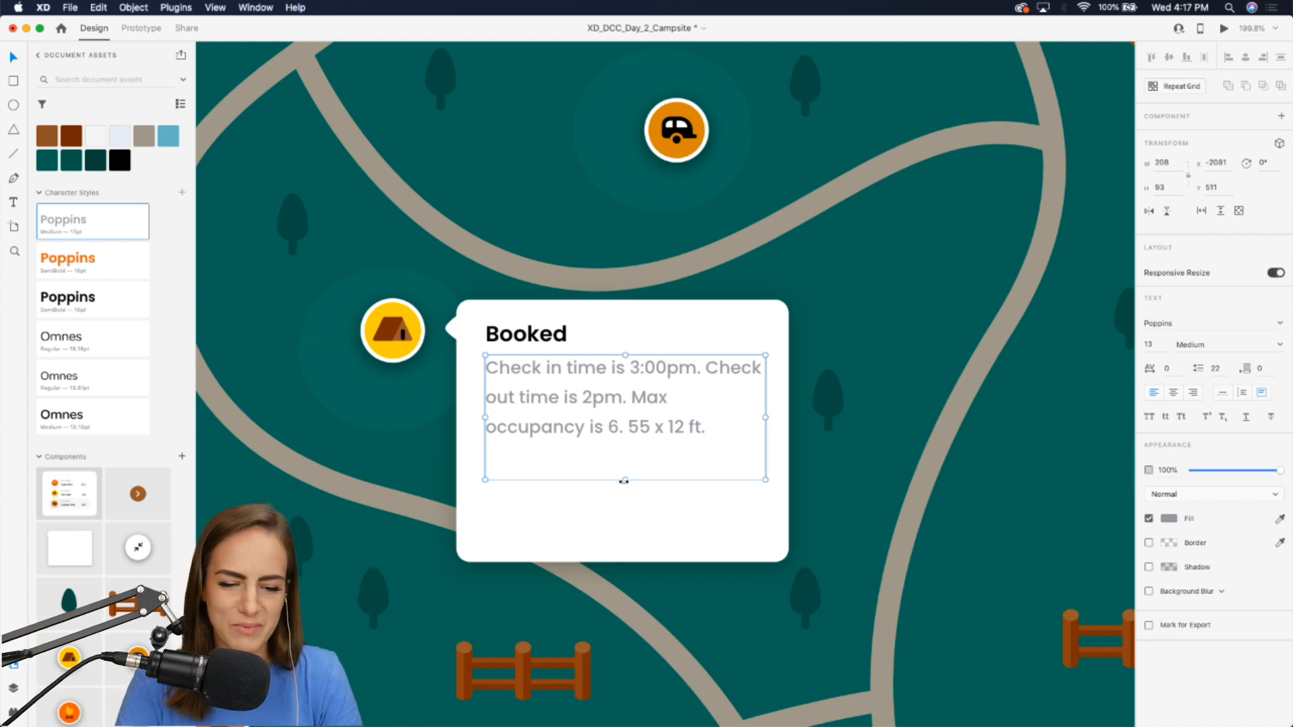
drag(624, 481, 626, 464)
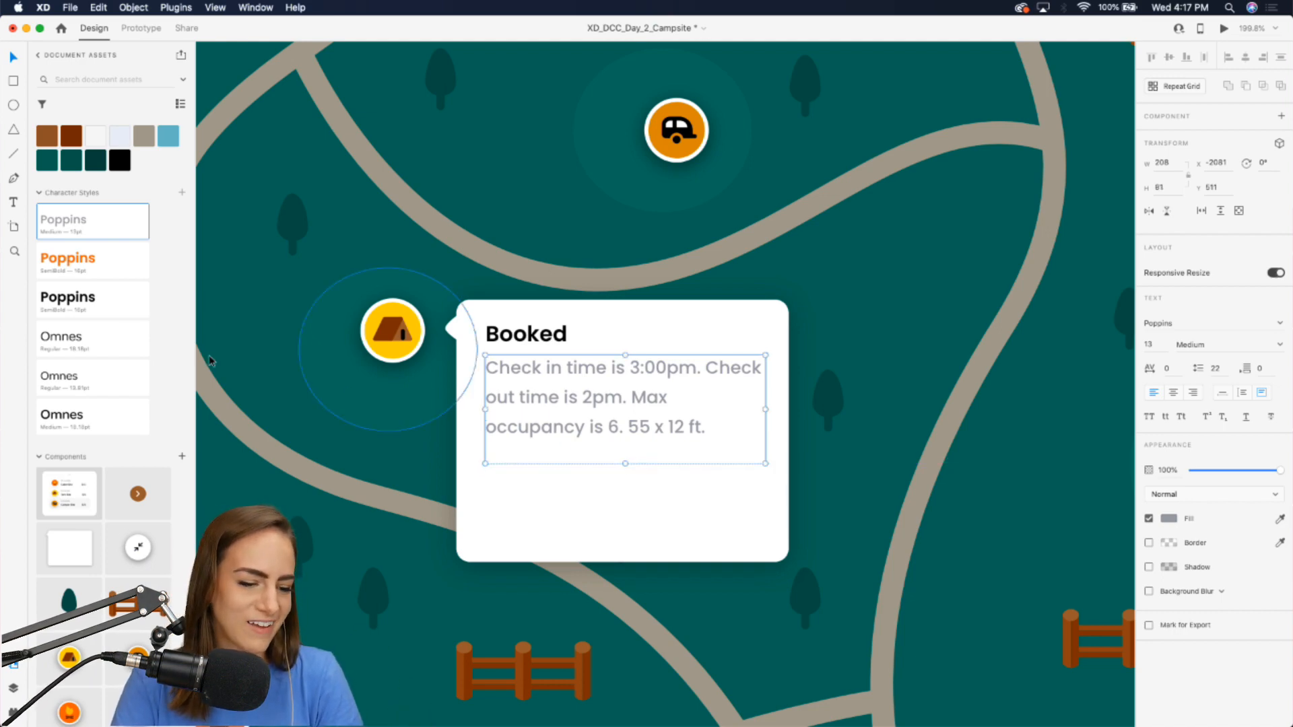
Draw a rectangle about 127 x 42 below the description, giving it a brown fill, 9 corner radius and no border.
click(13, 81)
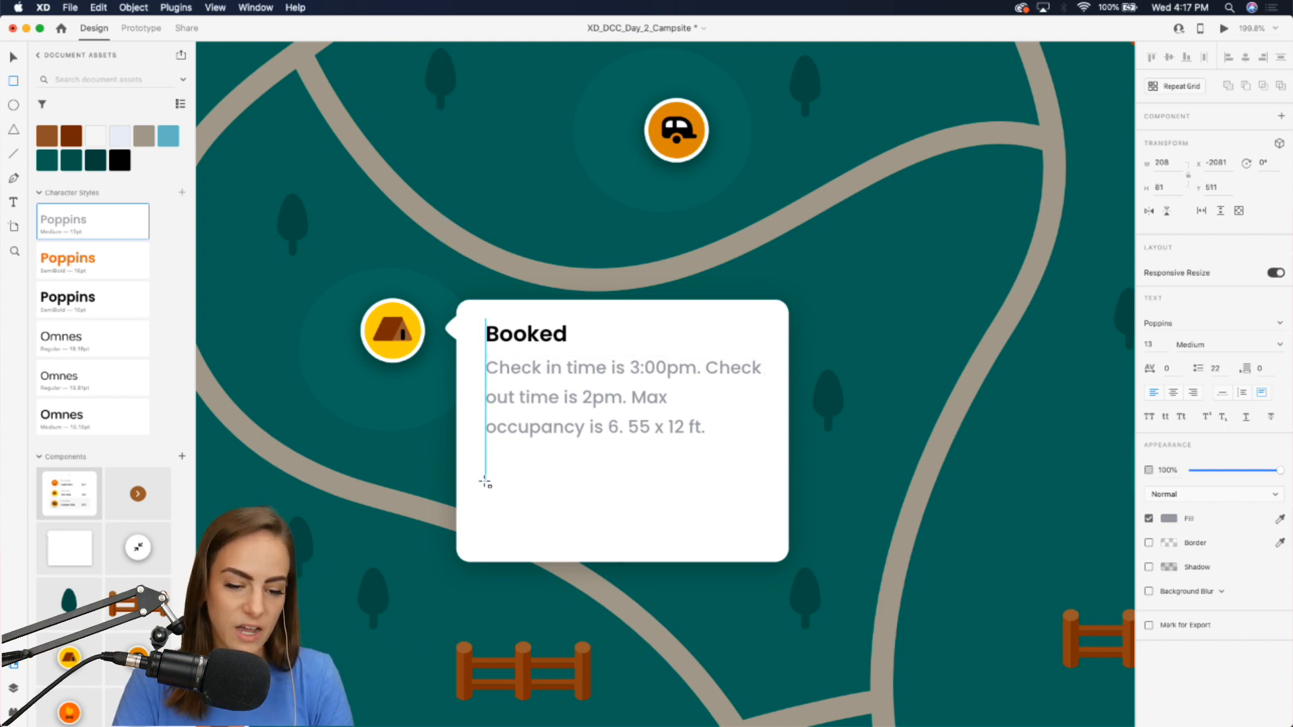
mouse_move(485, 481)
mouse_down()
mouse_move(624, 539)
mouse_move(658, 539)
mouse_move(595, 491)
mouse_up()
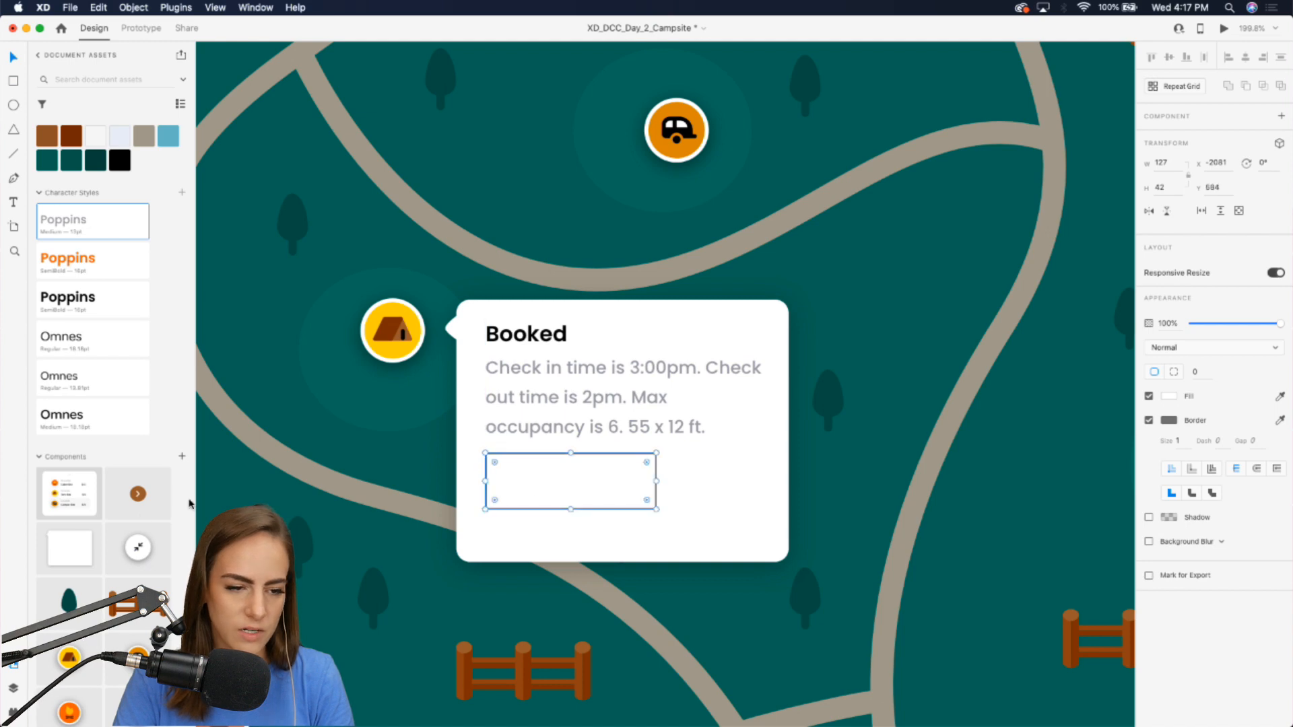
click(65, 141)
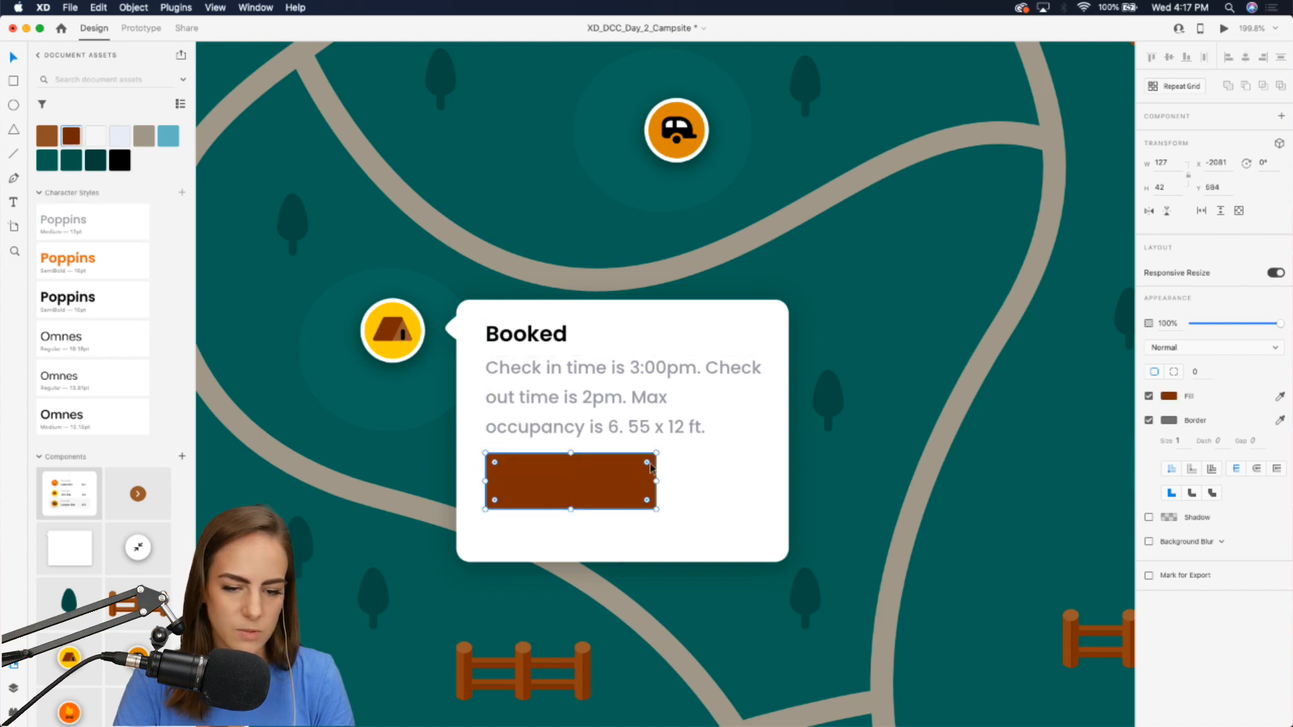
drag(648, 467, 643, 471)
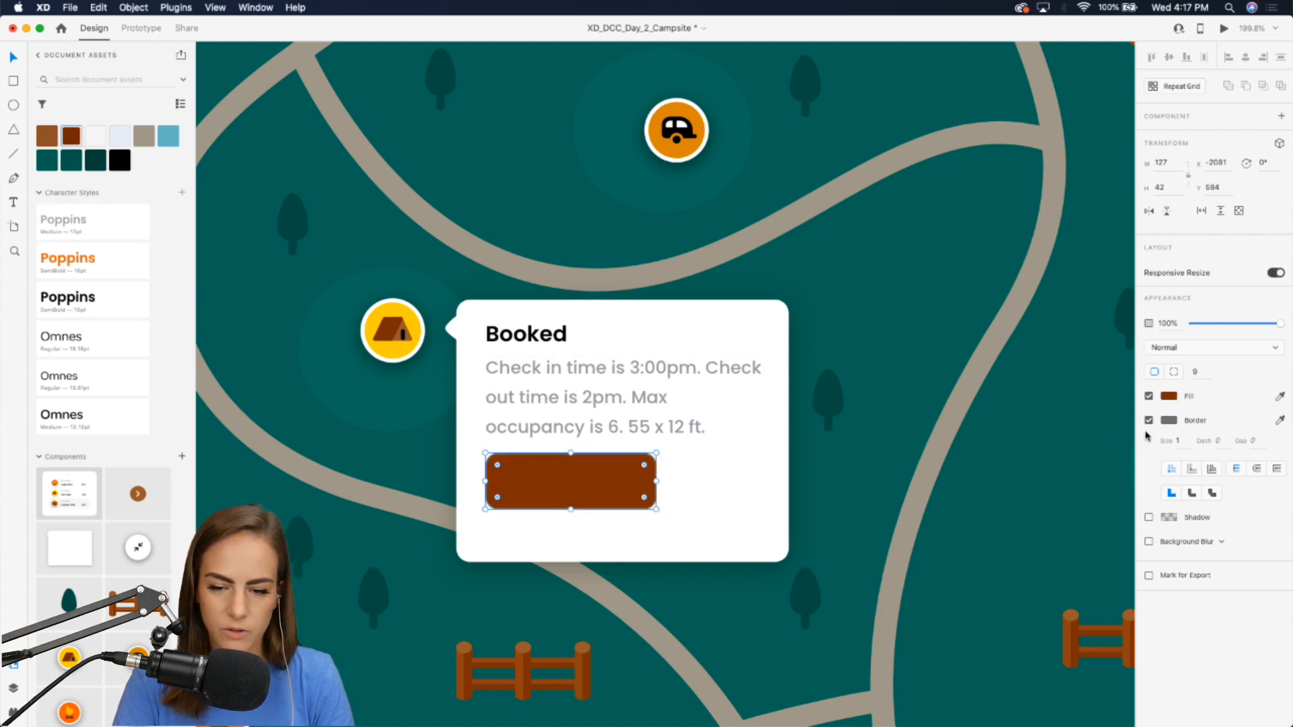
click(1149, 420)
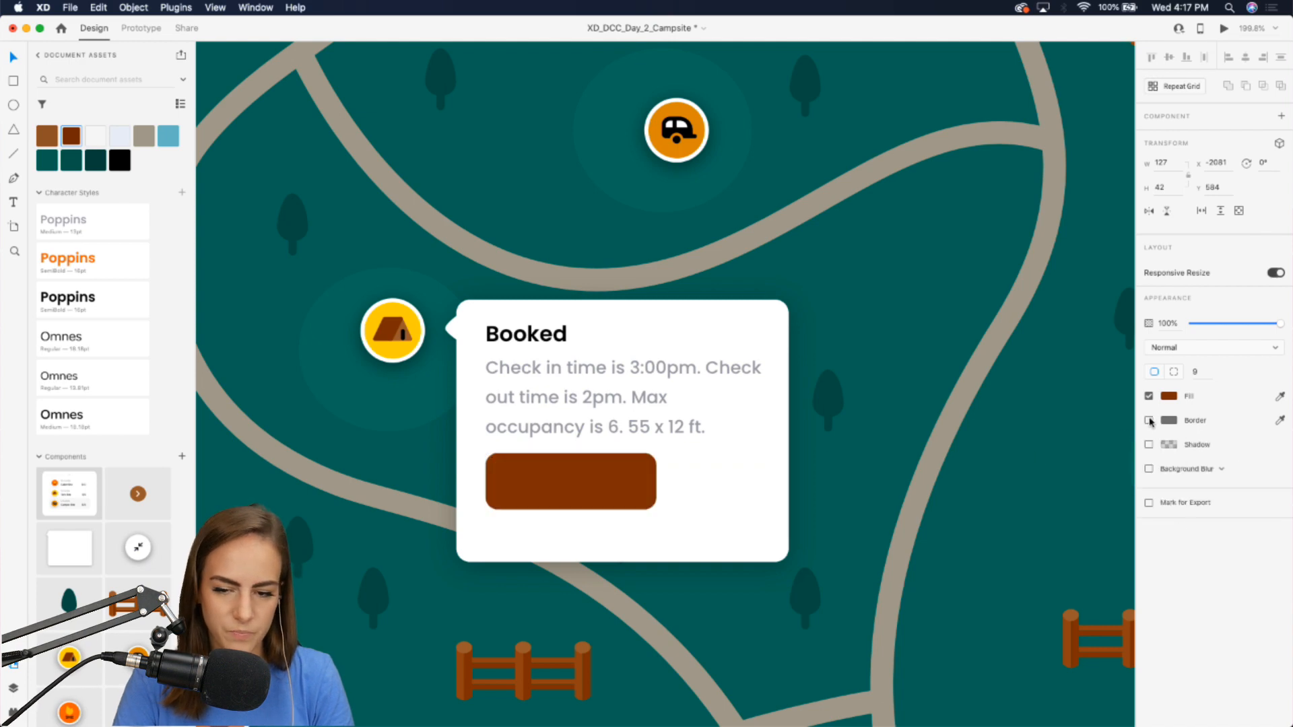
Shorten the info card's background to a height of 183.
click(621, 538)
double_click(621, 539)
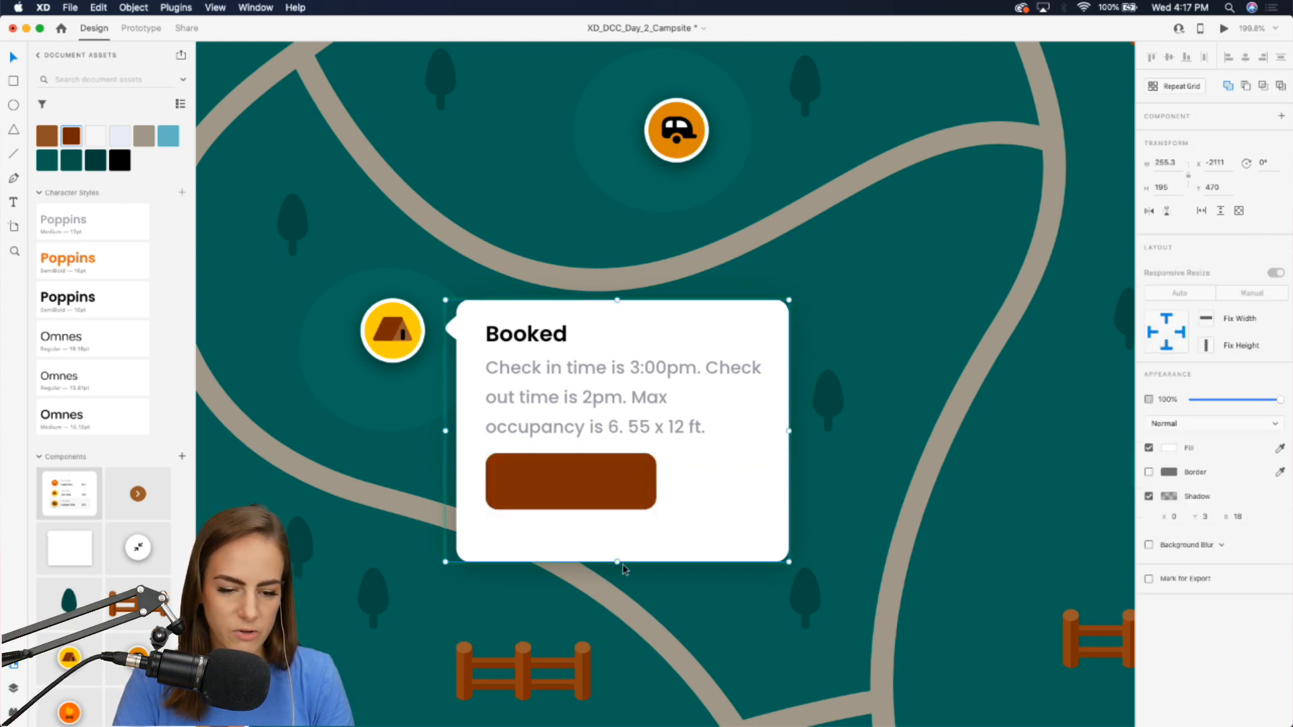
drag(617, 562, 617, 546)
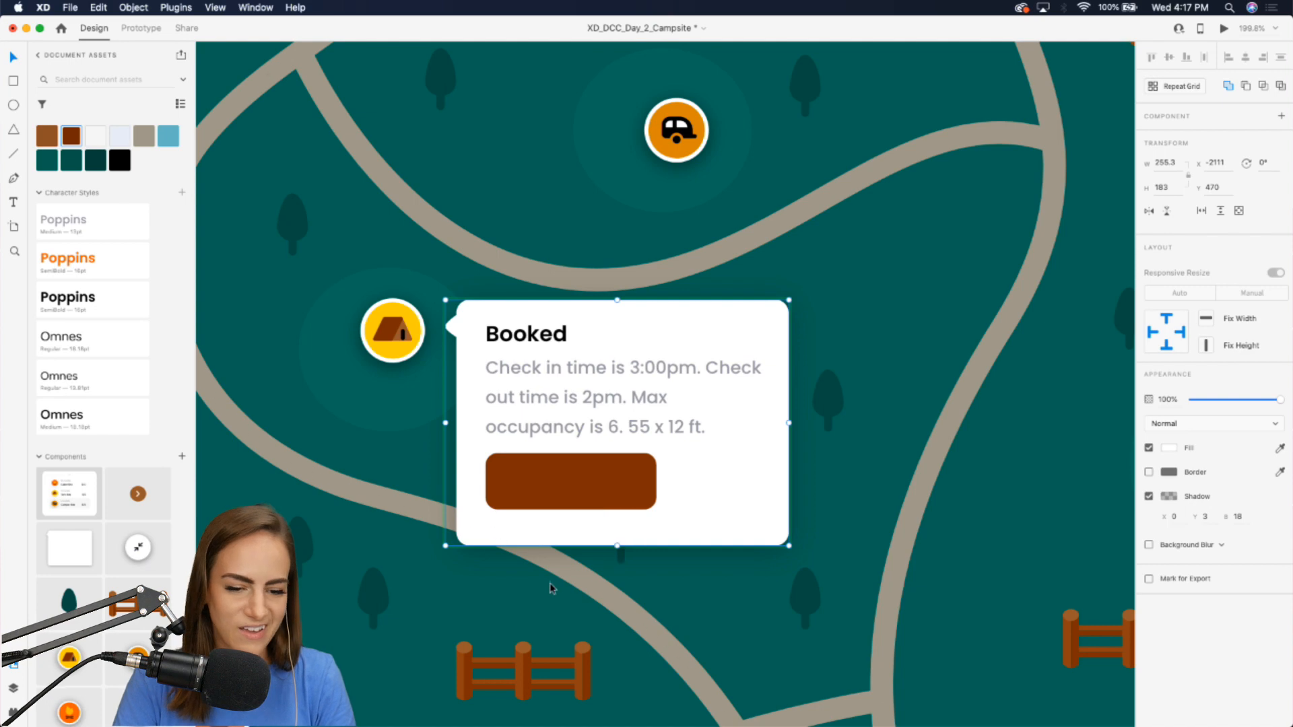
Duplicate the "Booked" heading and place the copy on the brown rectangle.
click(551, 498)
double_click(529, 336)
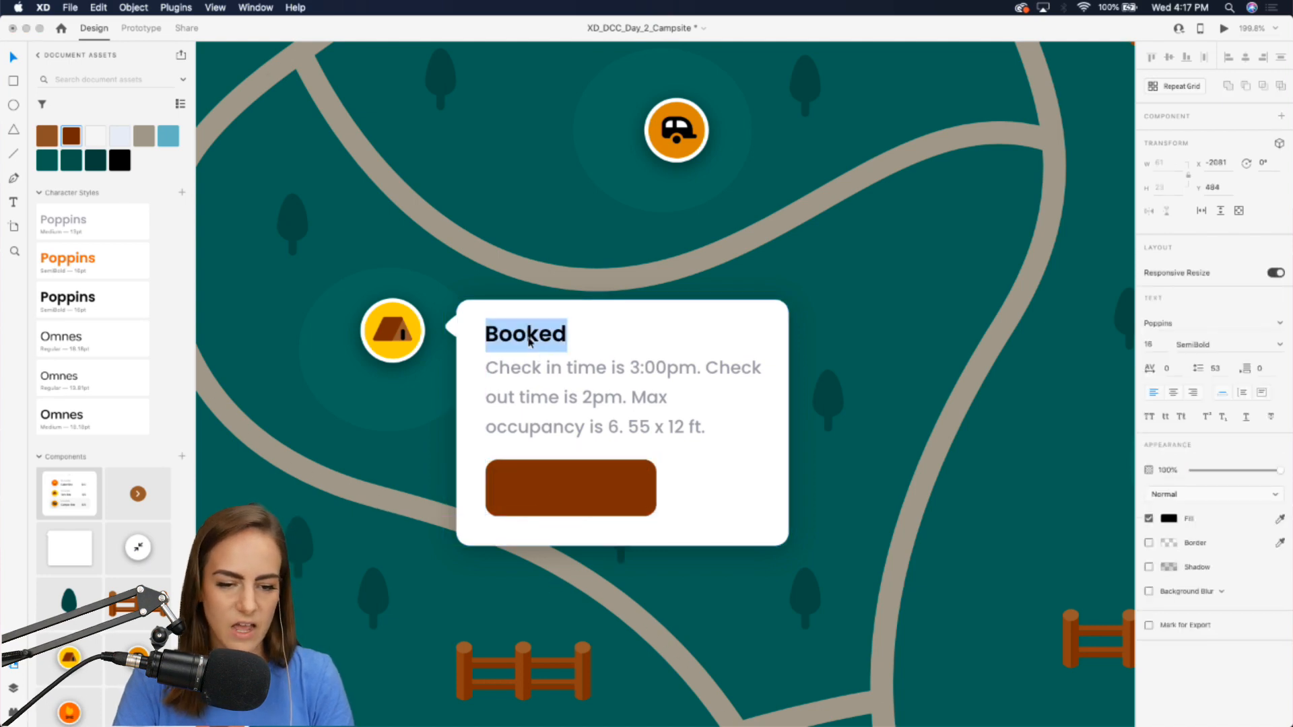
key(Escape)
drag(526, 333, 564, 485)
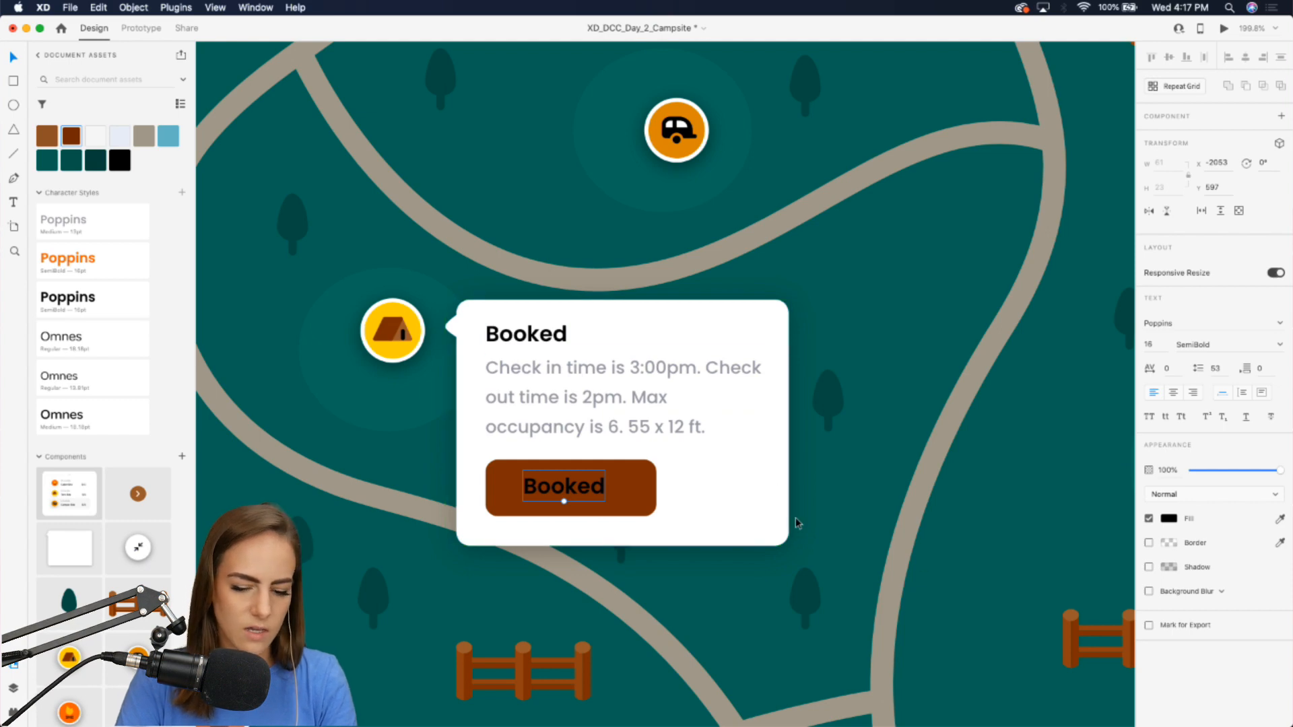
Color the copied text white and change it to "Book Site".
key(i)
click(685, 497)
double_click(541, 485)
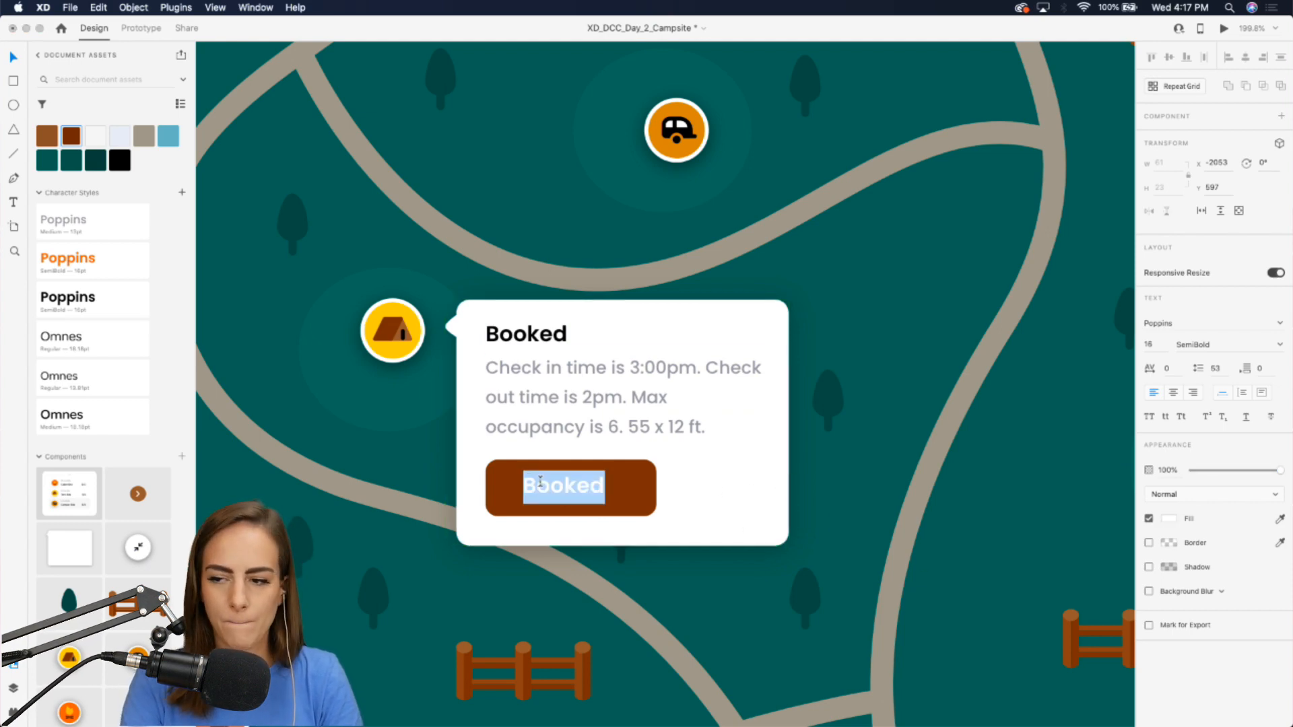
text(Book Site)
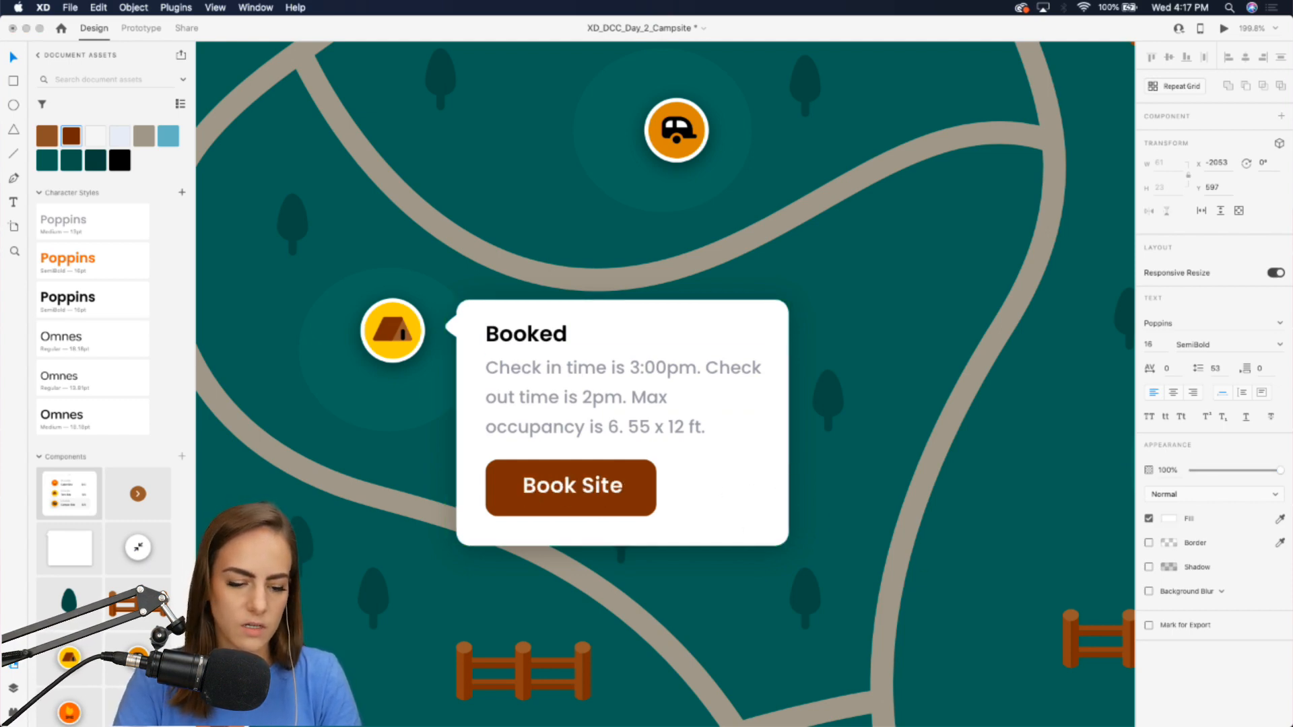
Reduce the button label's opacity to 44% and nudge it slightly left.
key(Escape)
double_click(552, 491)
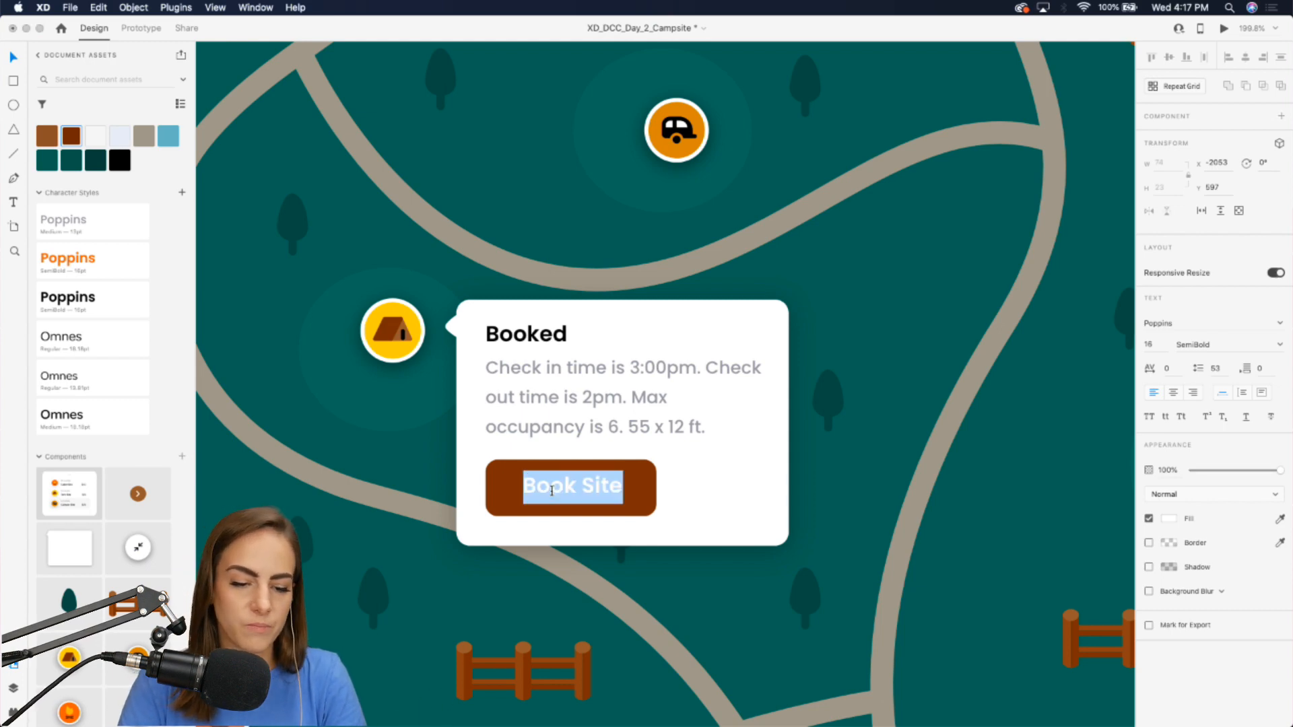
key(Escape)
click(1233, 471)
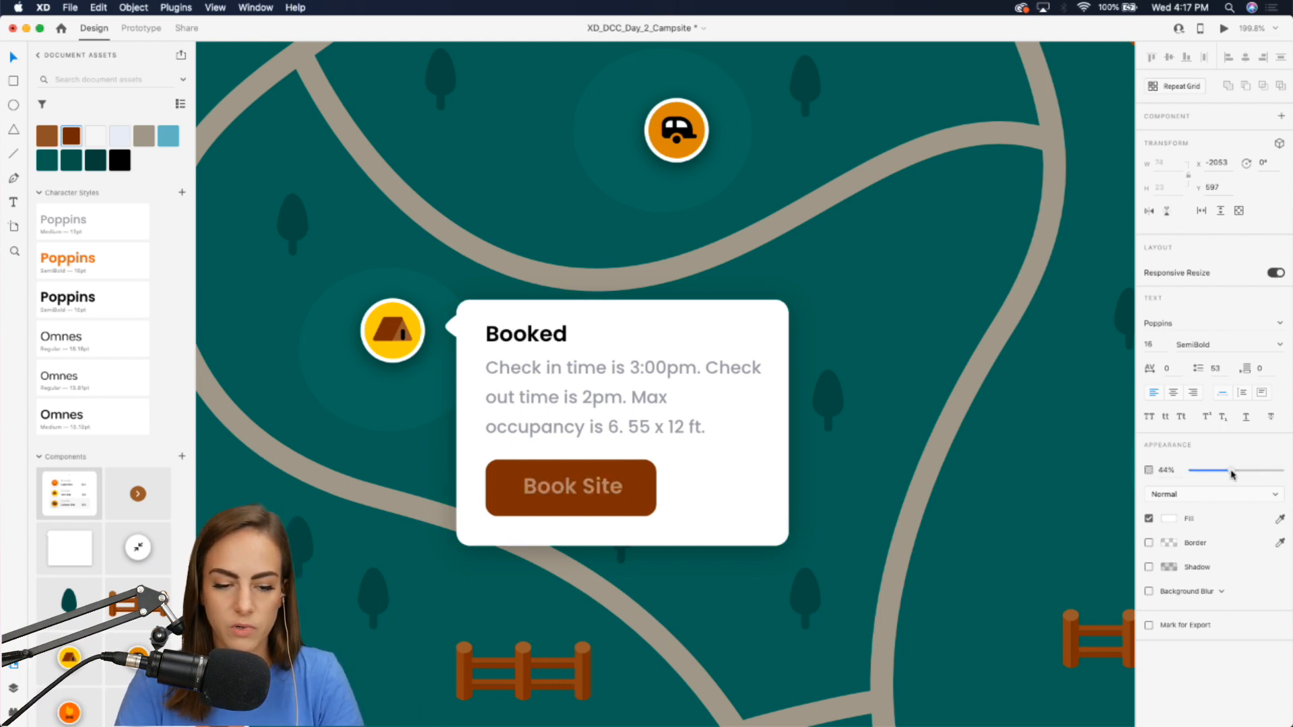
drag(603, 485, 595, 485)
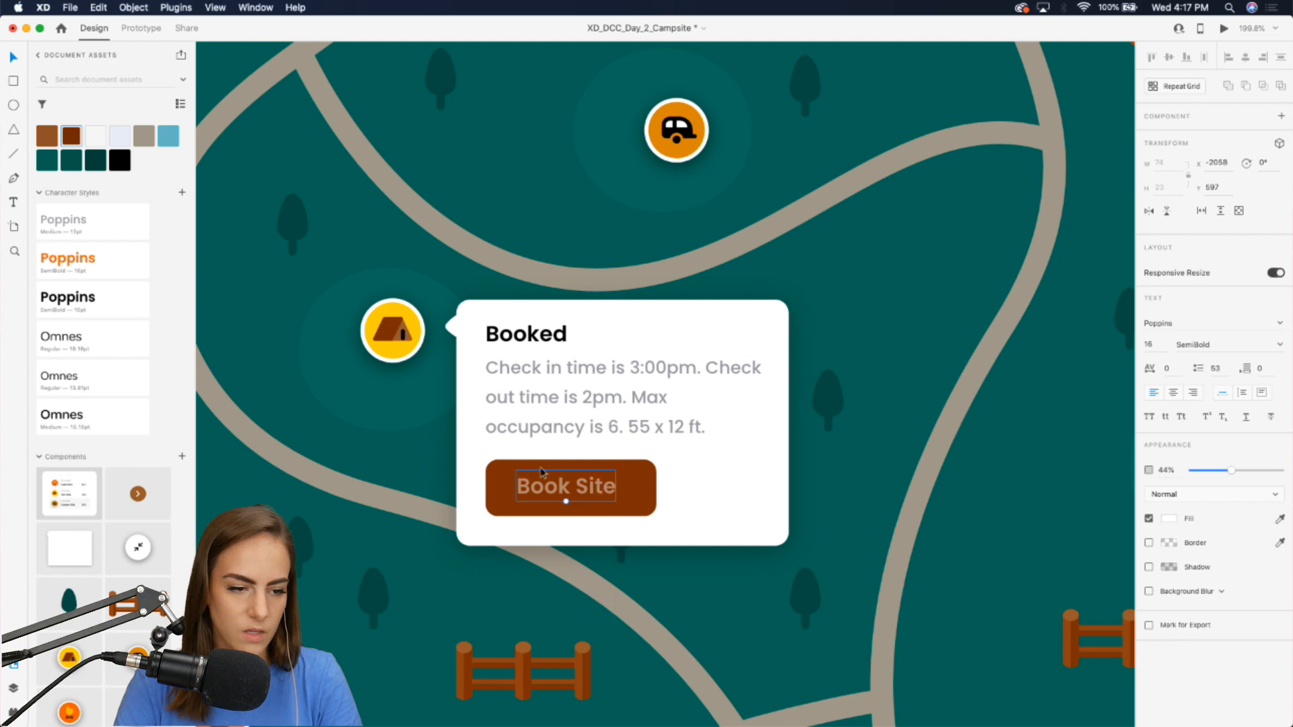
Change the button label's font weight to Medium.
click(1280, 345)
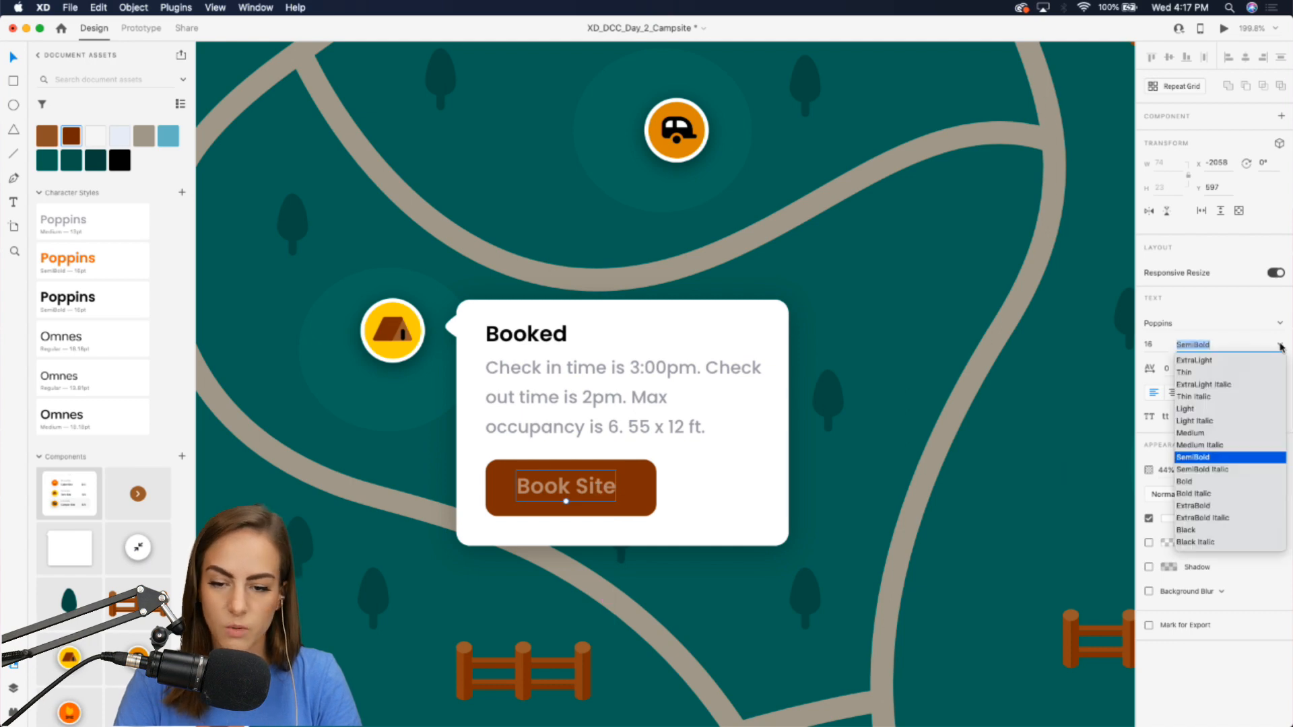
click(1205, 433)
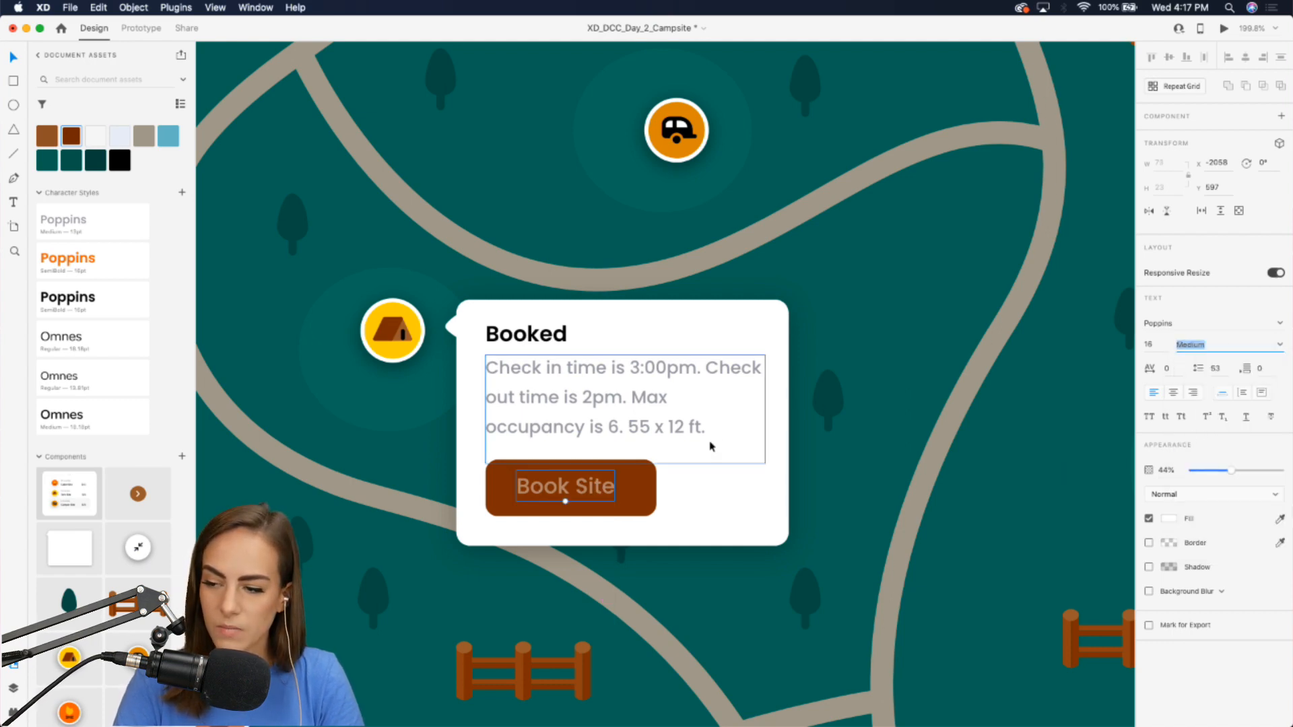
scroll(710, 446, up, 1)
scroll(710, 445, right, 1)
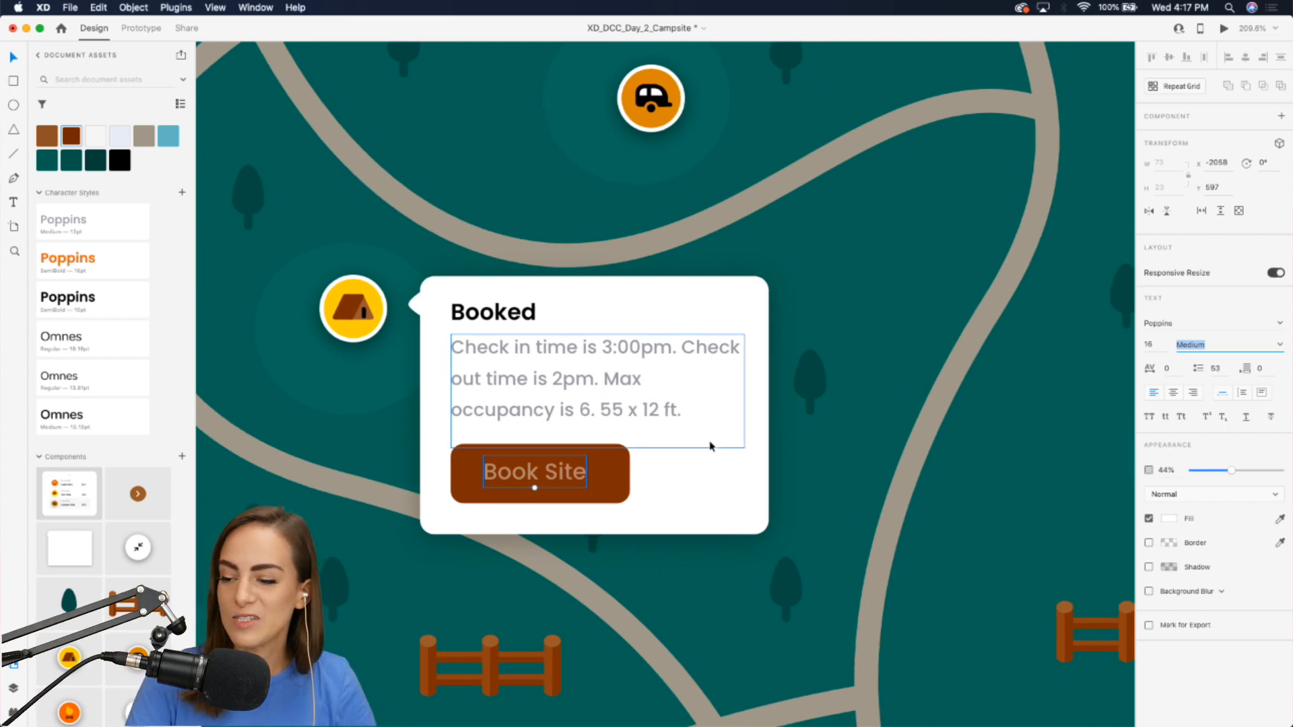
click(560, 477)
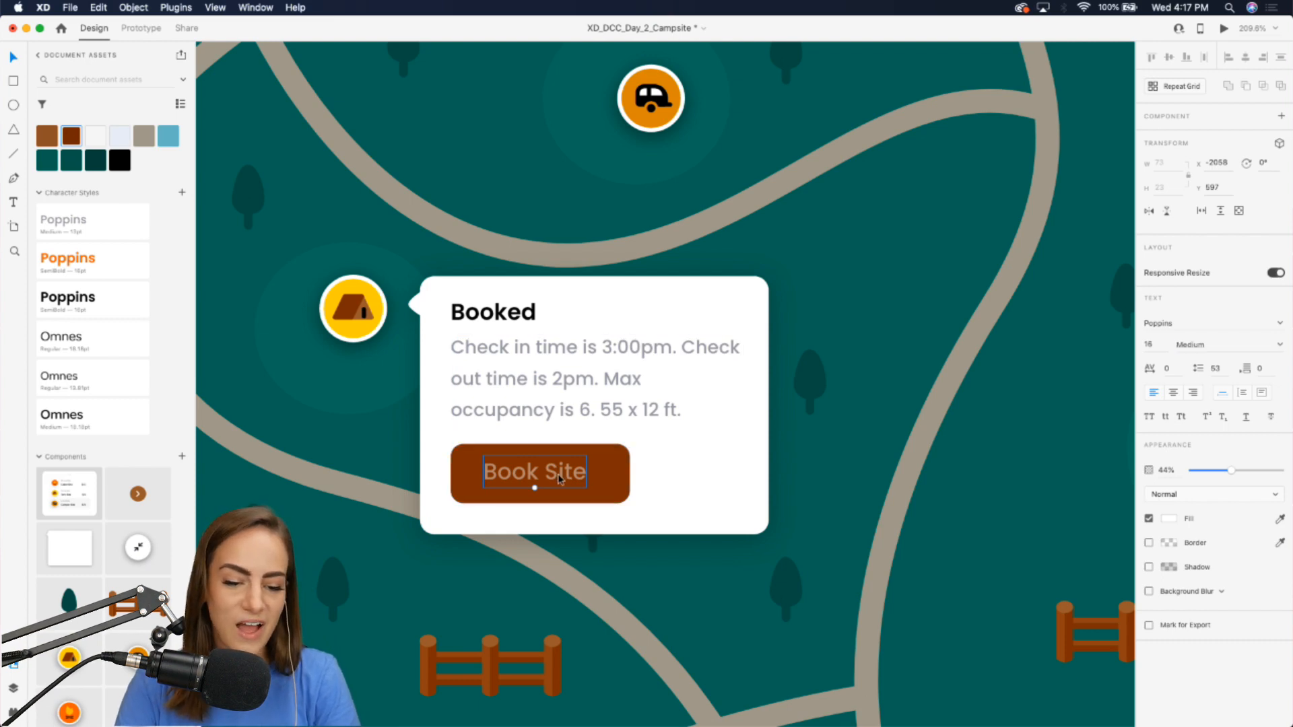
Widen the button rectangle to 142 wide.
click(618, 478)
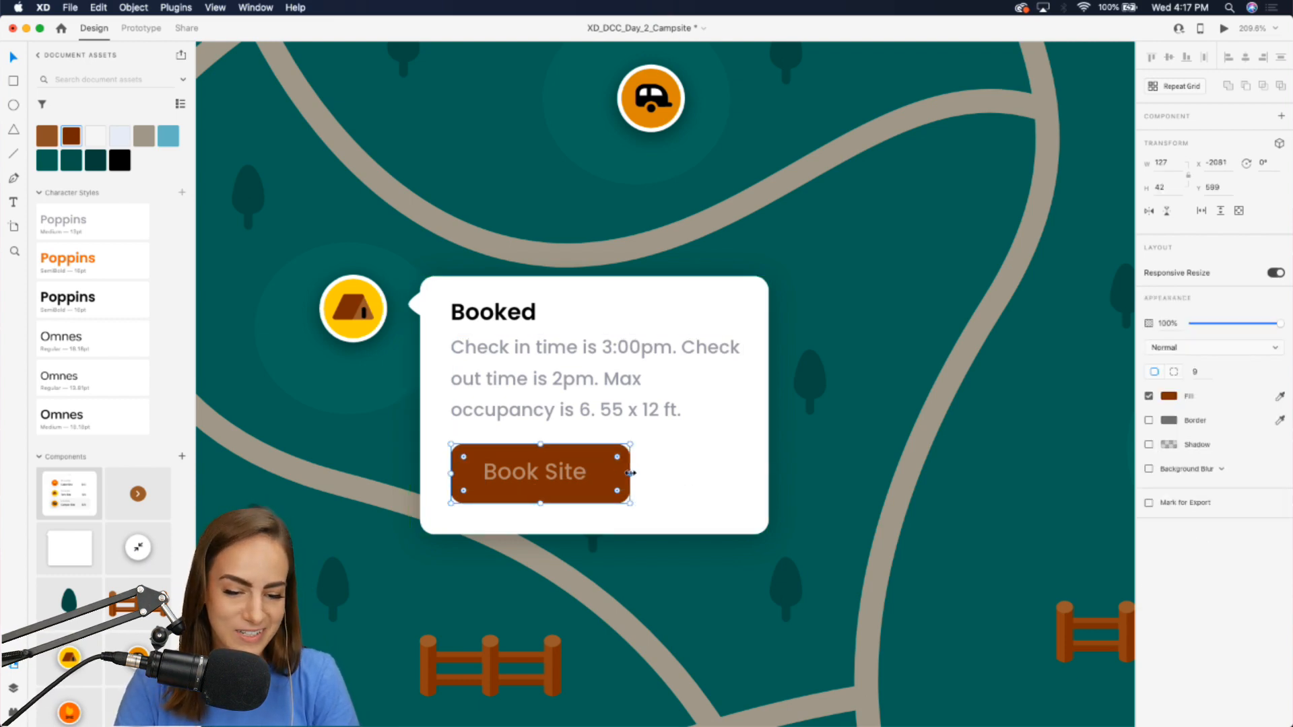
drag(631, 474, 652, 474)
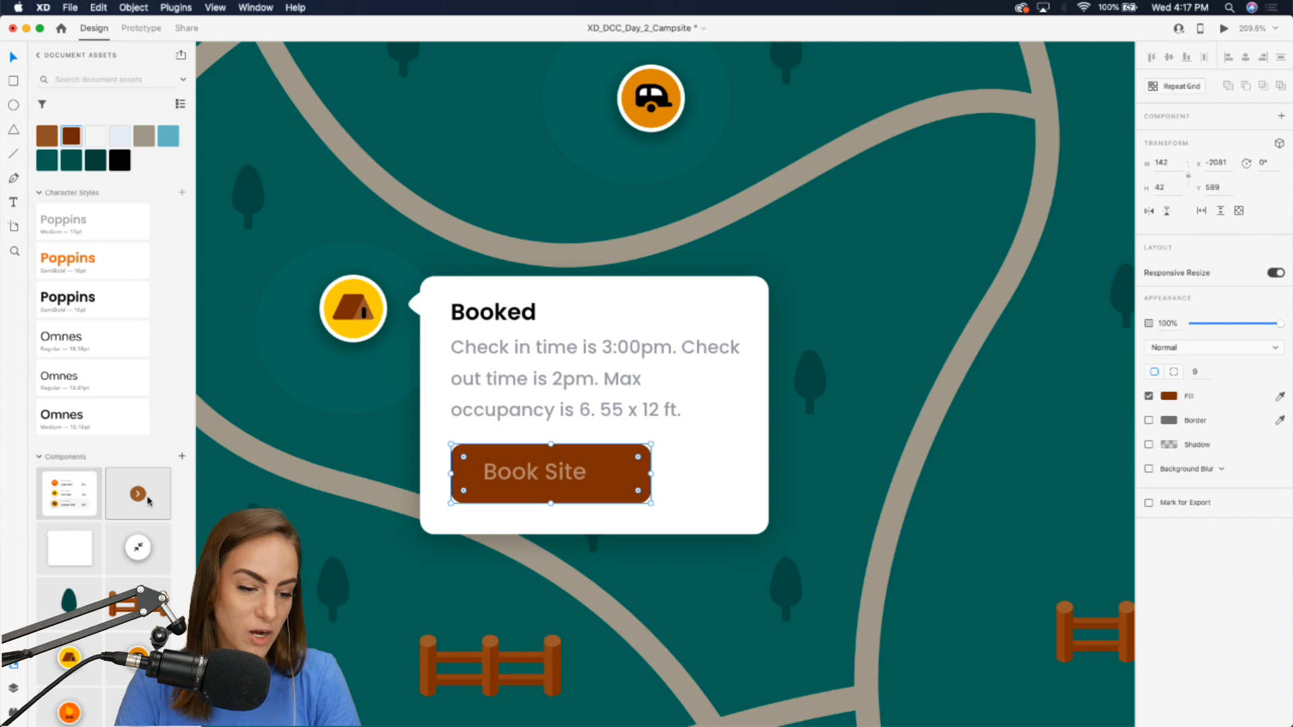
drag(147, 500, 705, 477)
key(super+z)
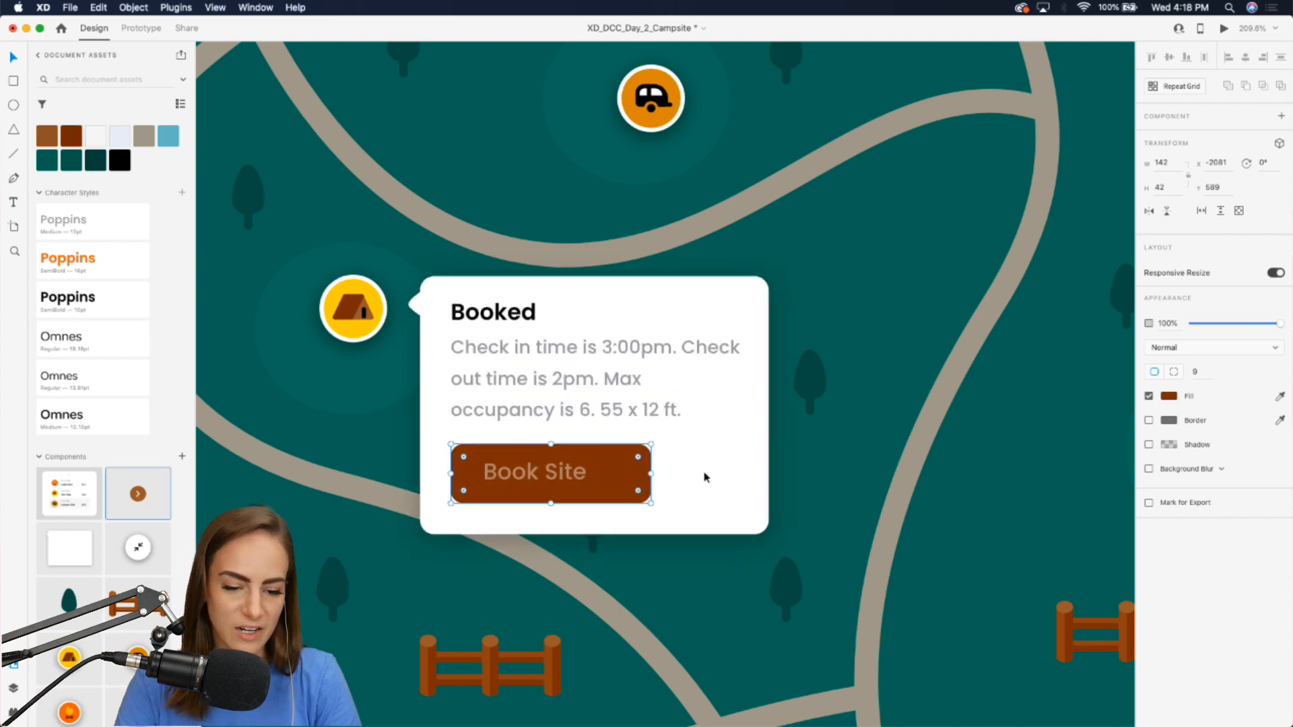
Place the arrow button component inside the right end of the Book Site button.
click(714, 586)
scroll(714, 587, down, 3)
scroll(714, 587, down, 5)
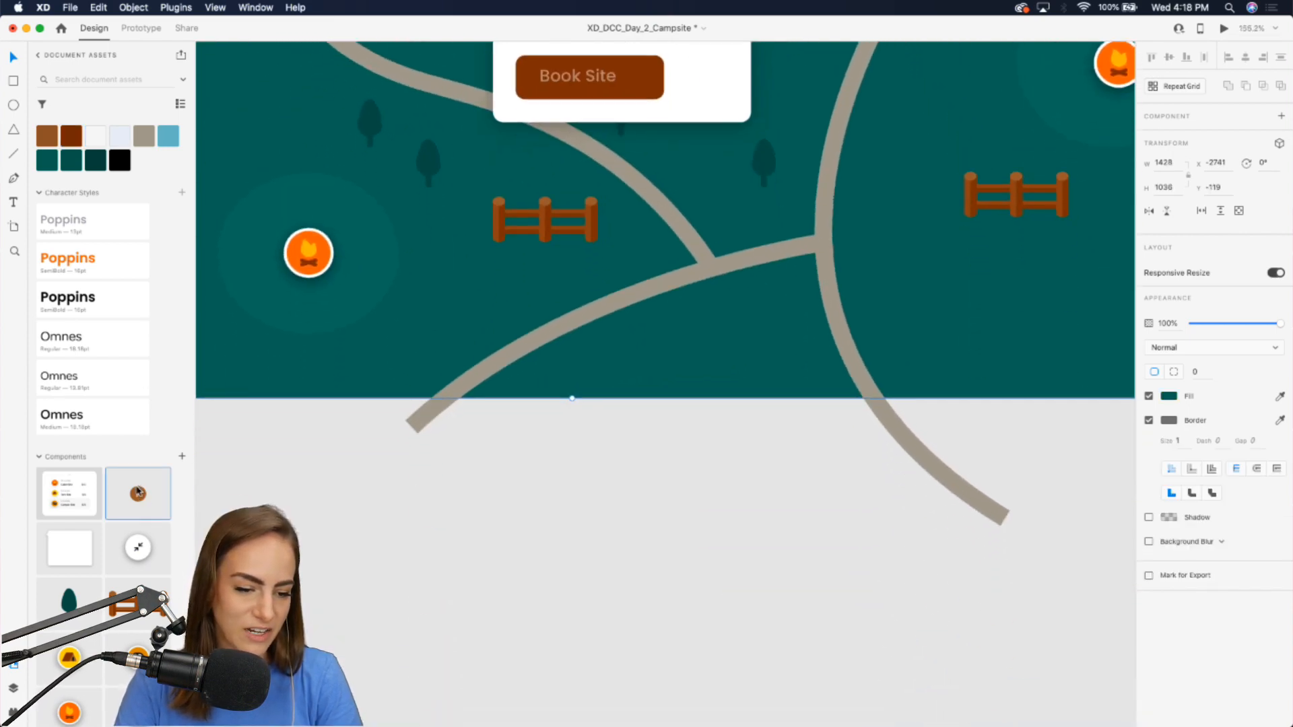
drag(138, 492, 639, 84)
scroll(640, 85, up, 5)
scroll(640, 84, up, 5)
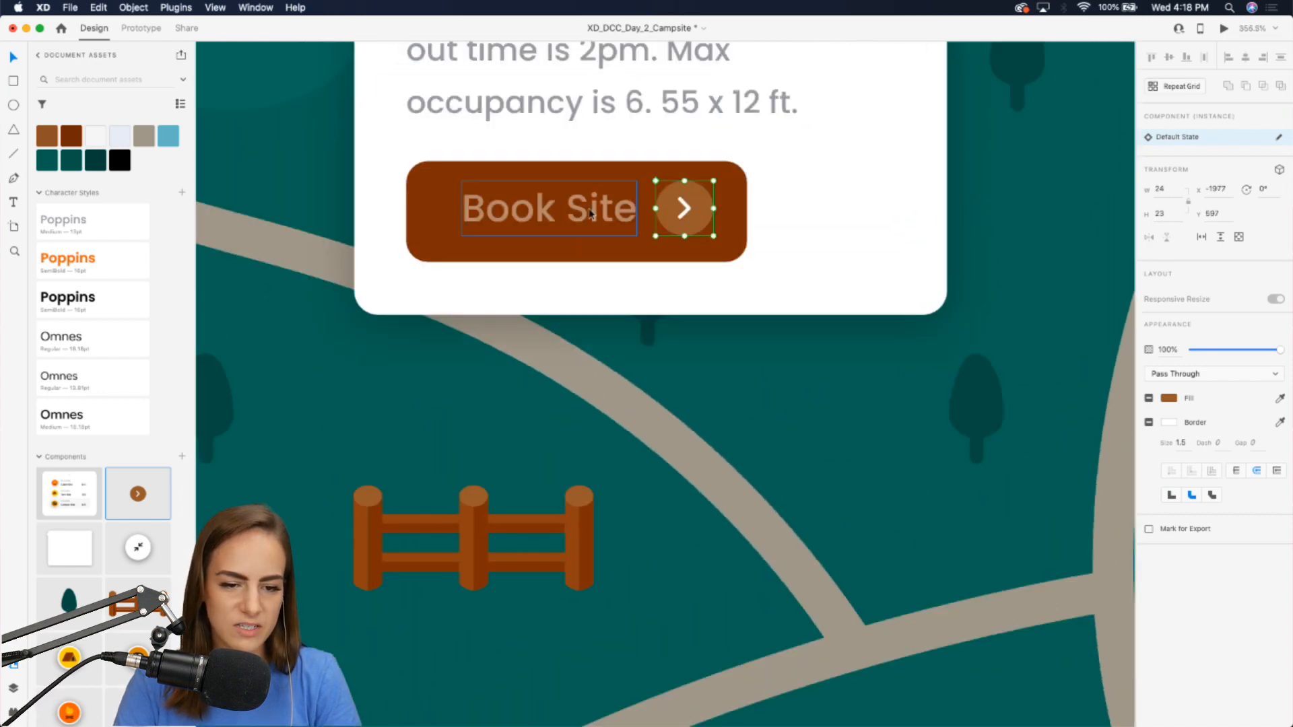
click(468, 214)
scroll(439, 214, down, 5)
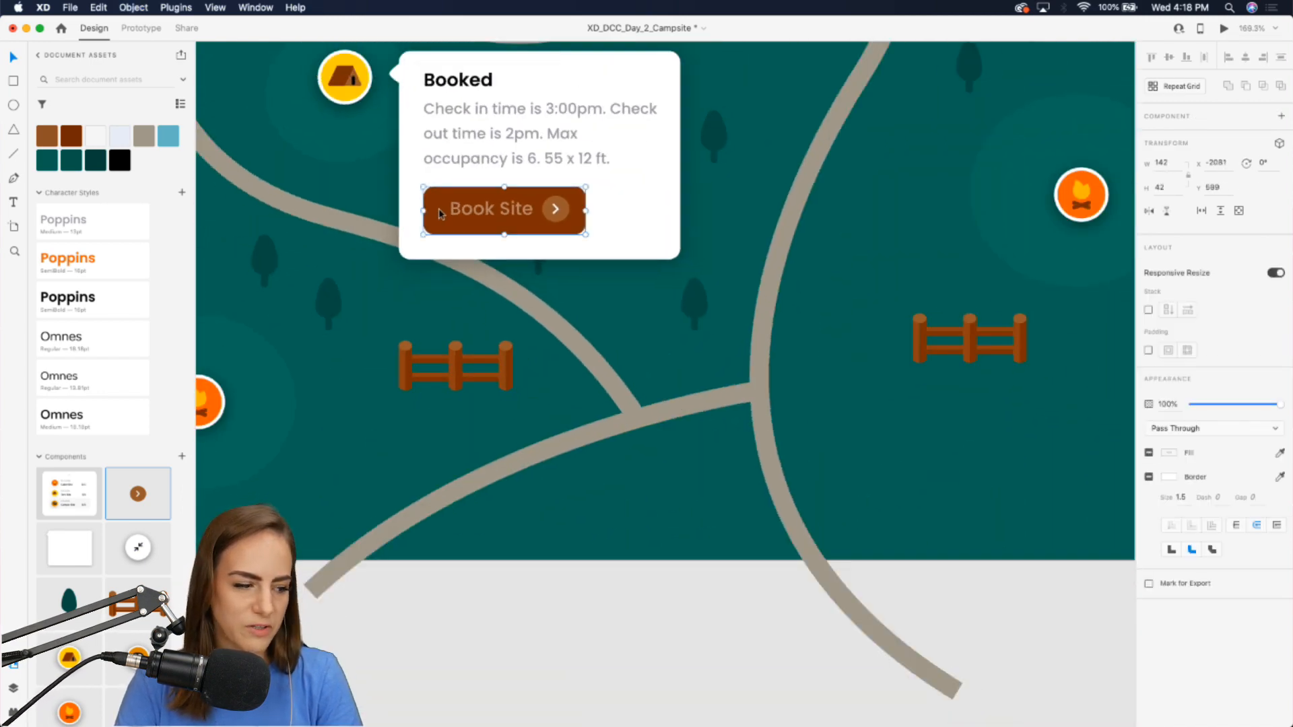
key(Escape)
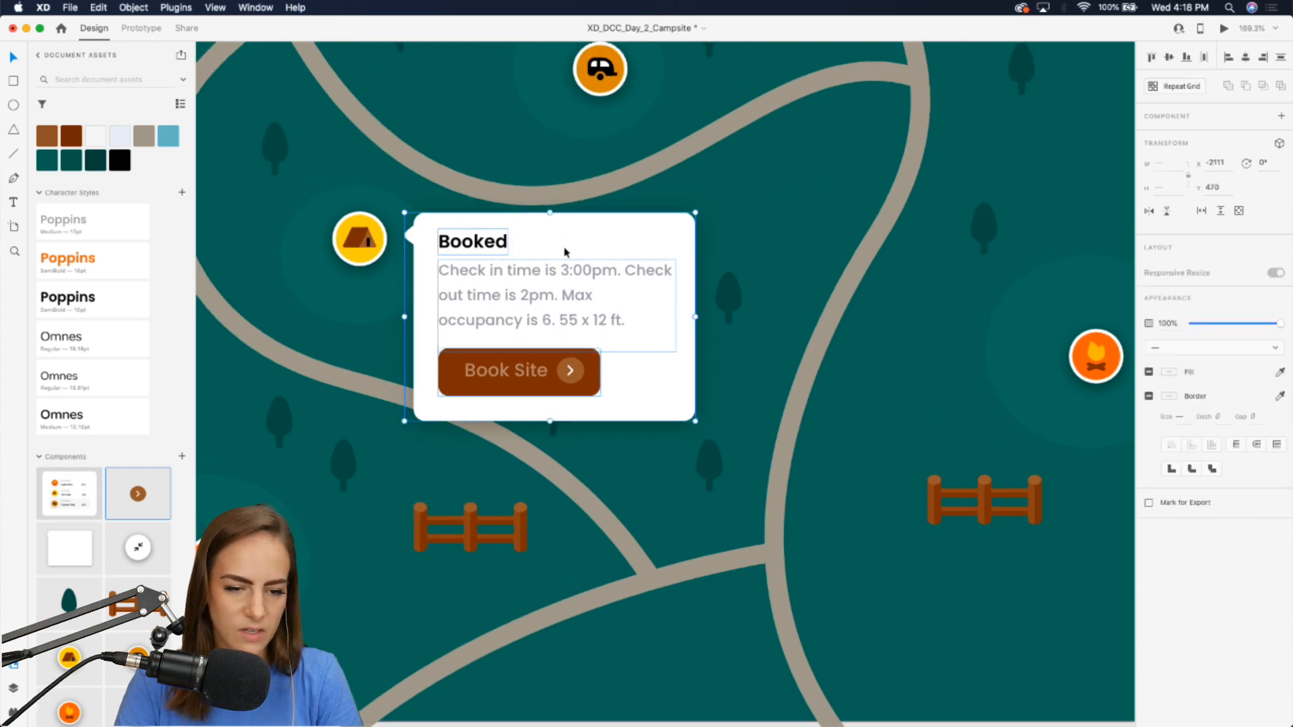
Open the tent marker's main component for editing from the map instance.
scroll(564, 252, left, 3)
scroll(565, 252, up, 2)
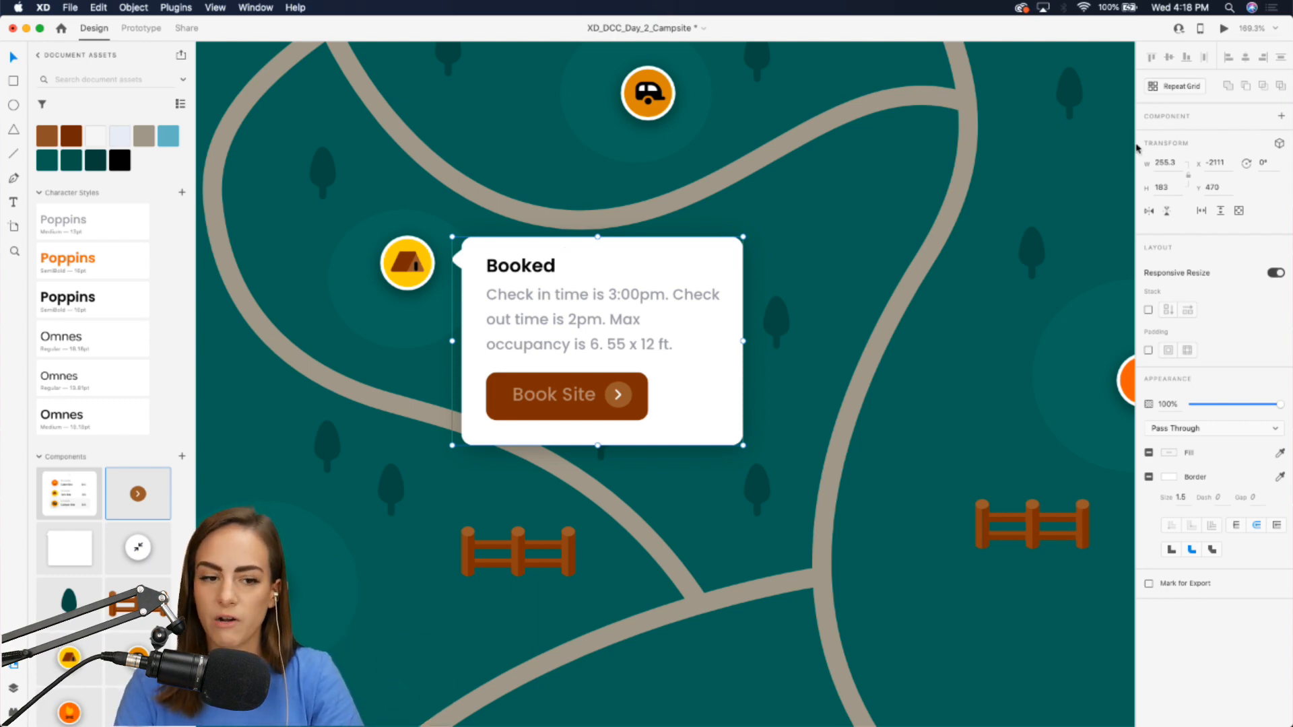
click(378, 265)
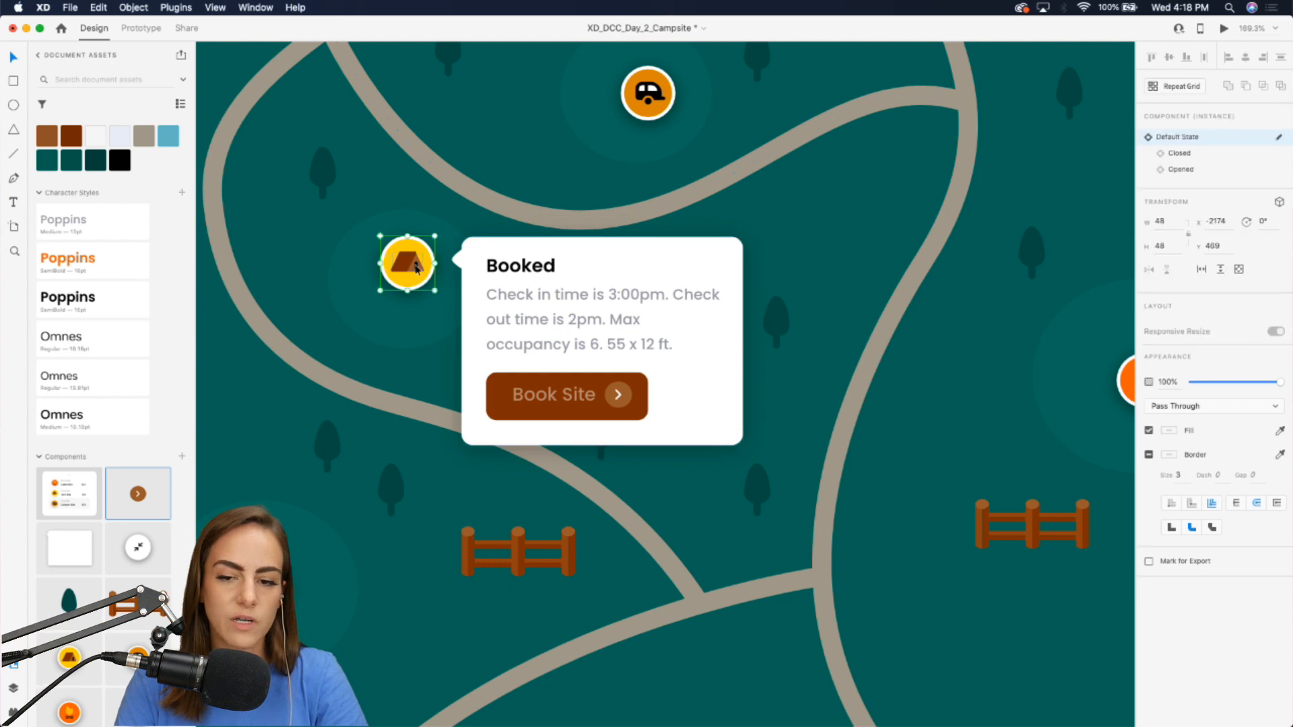
scroll(416, 268, left, 2)
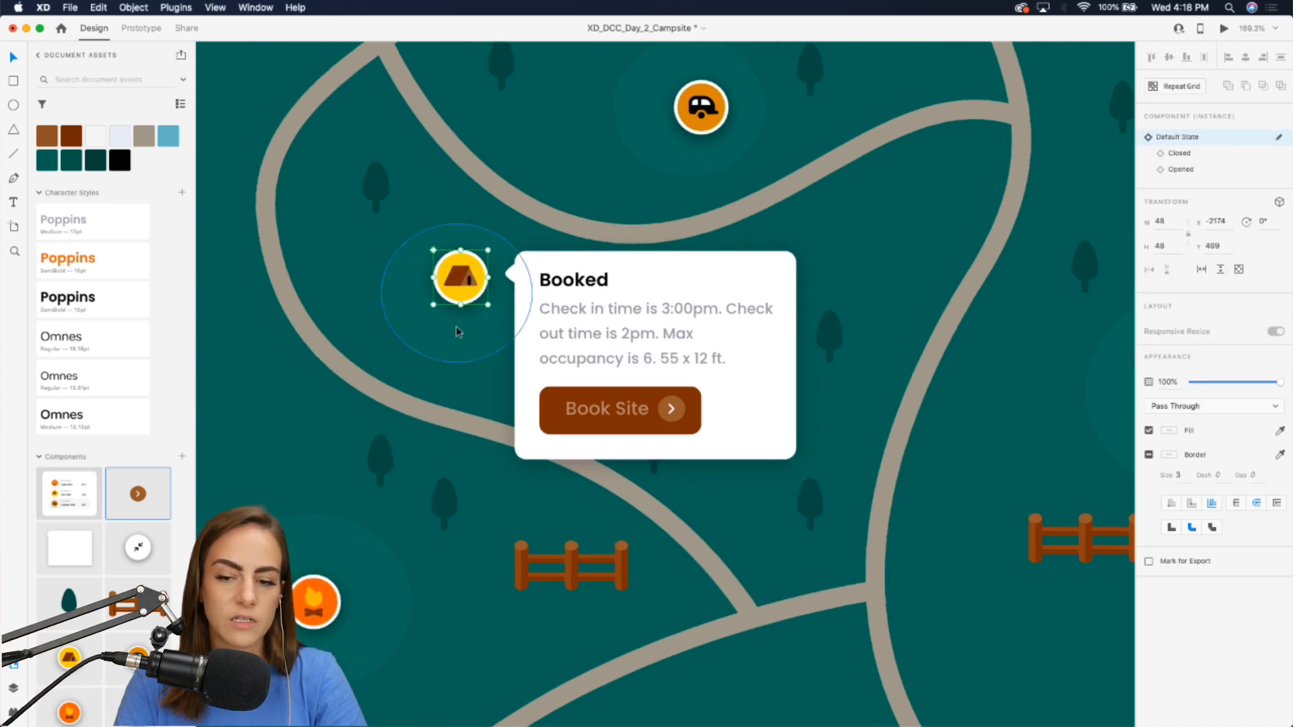
scroll(464, 279, down, 5)
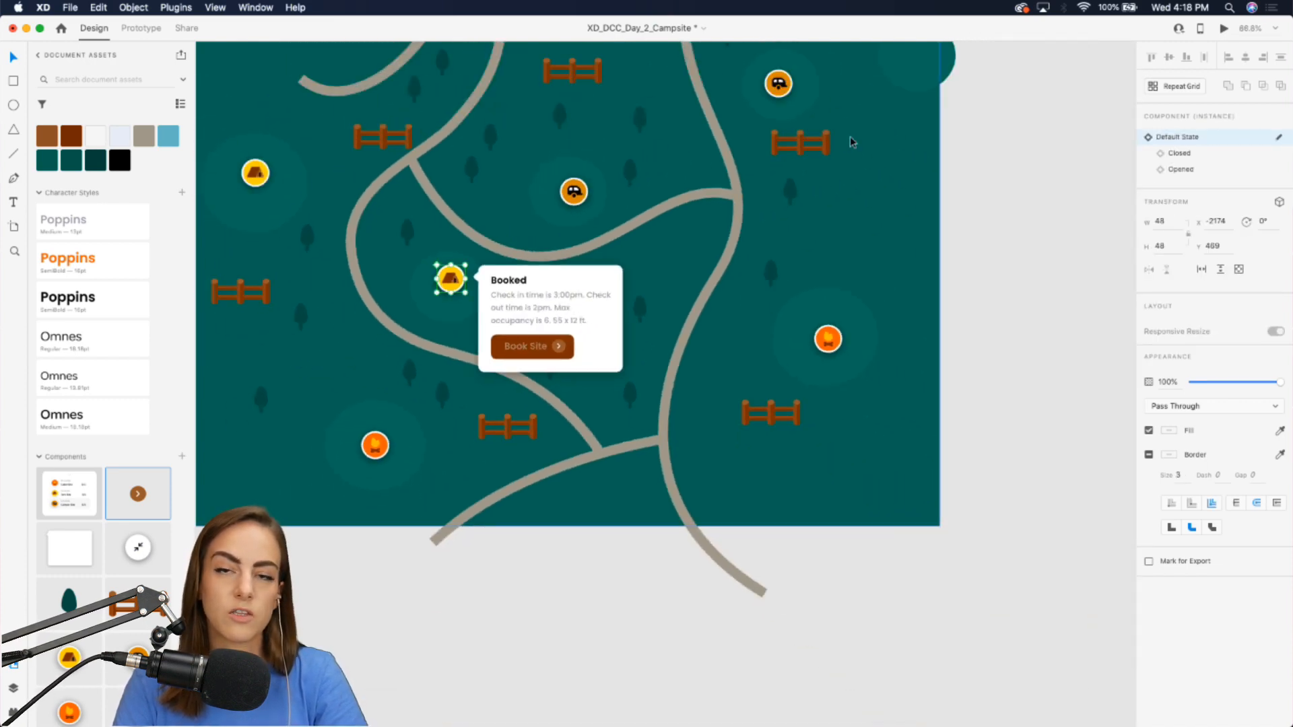
scroll(517, 205, up, 5)
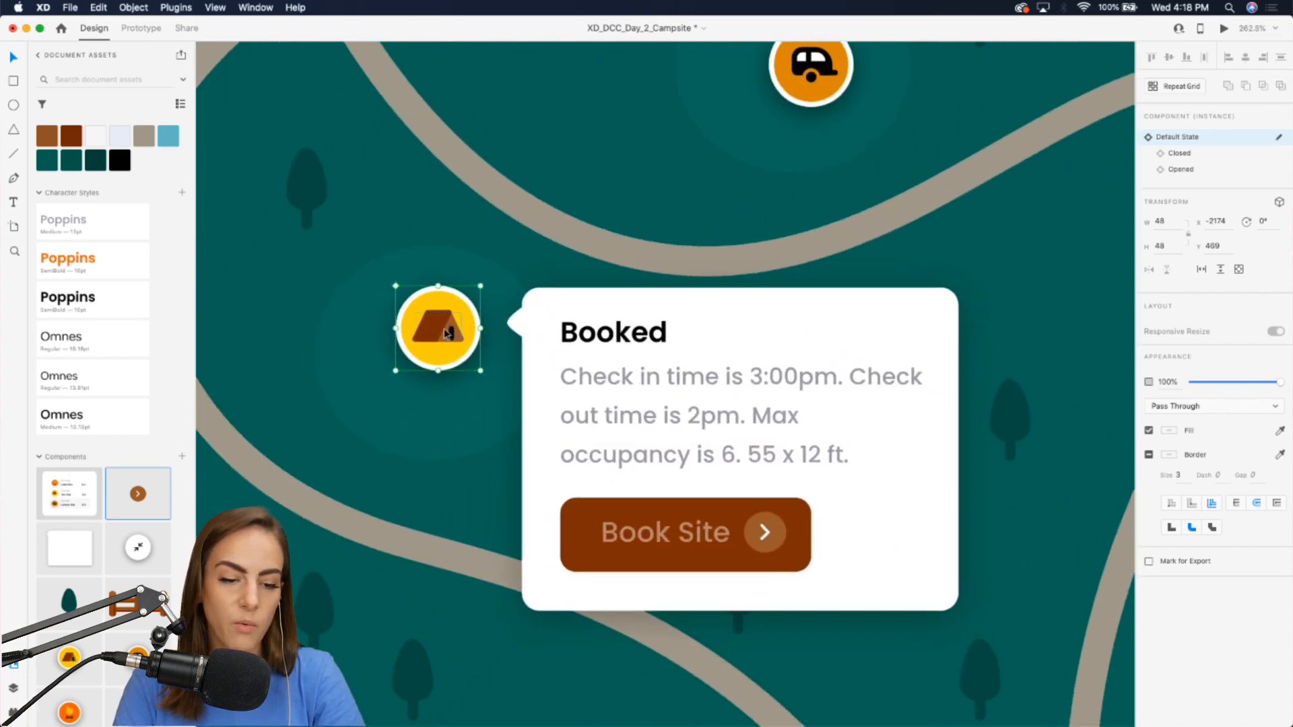
right_click(446, 328)
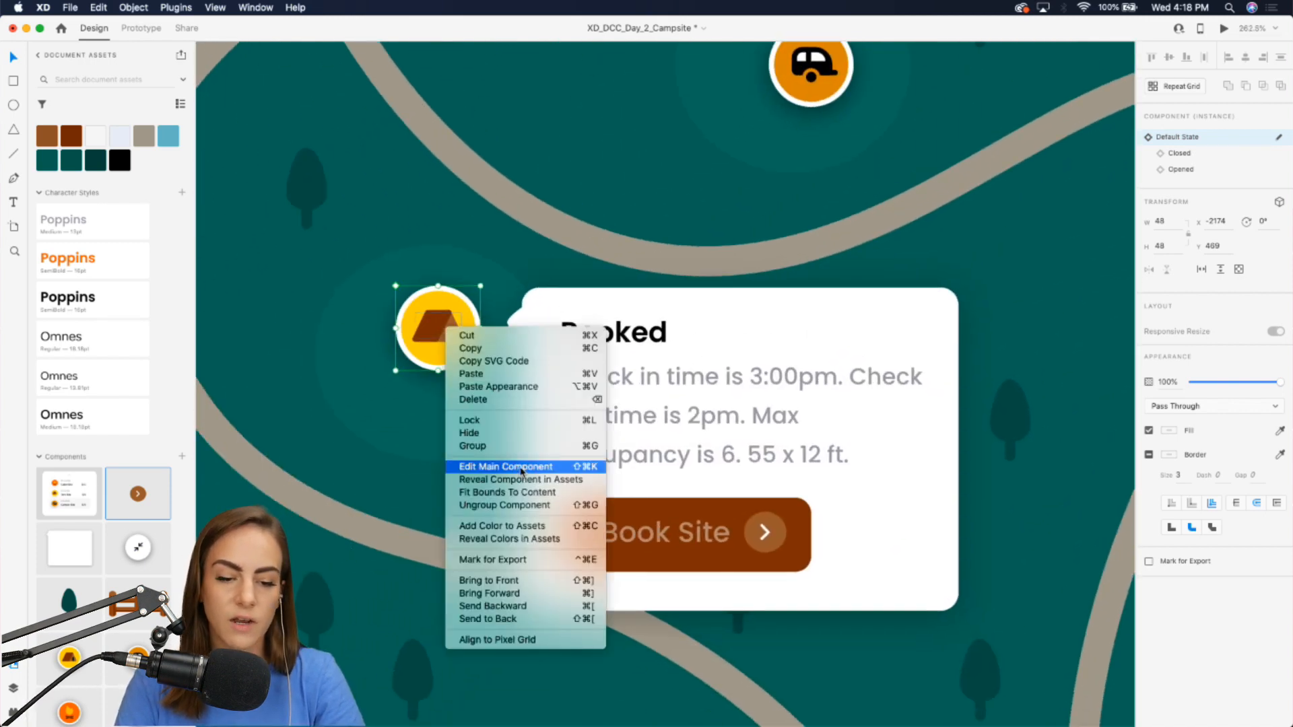
click(810, 435)
click(810, 434)
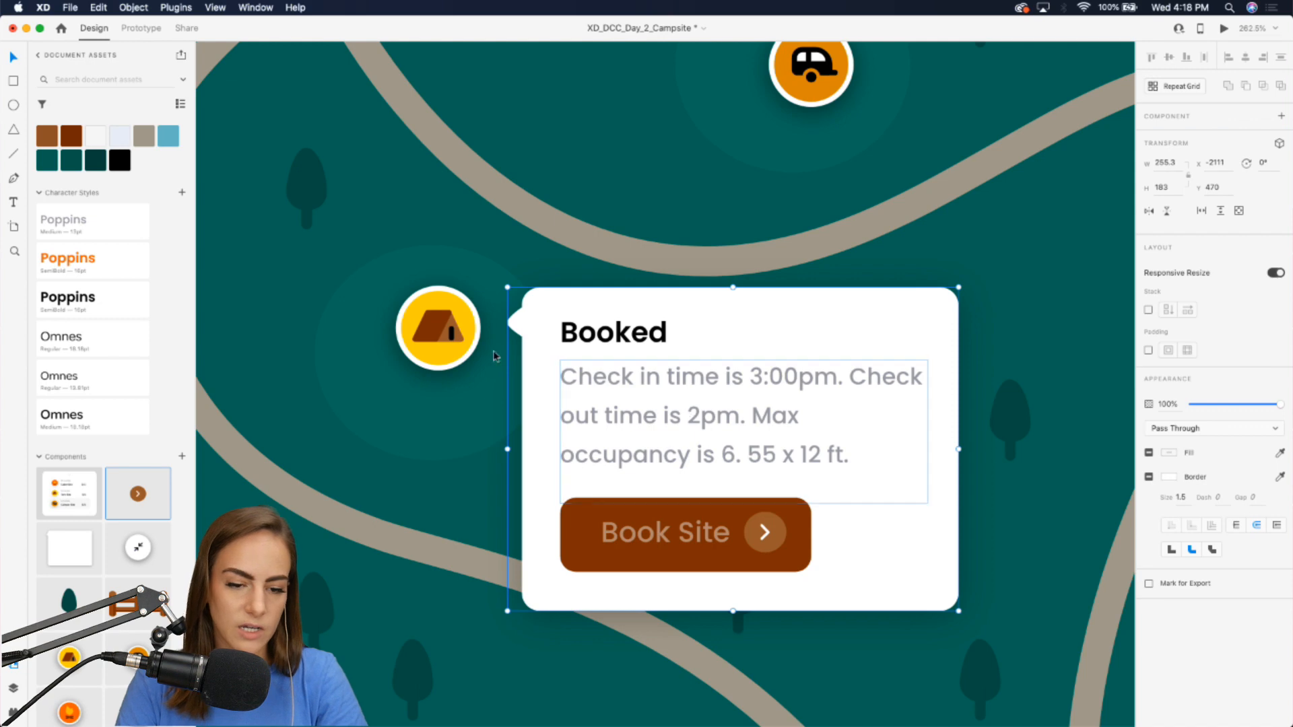
click(445, 326)
right_click(438, 317)
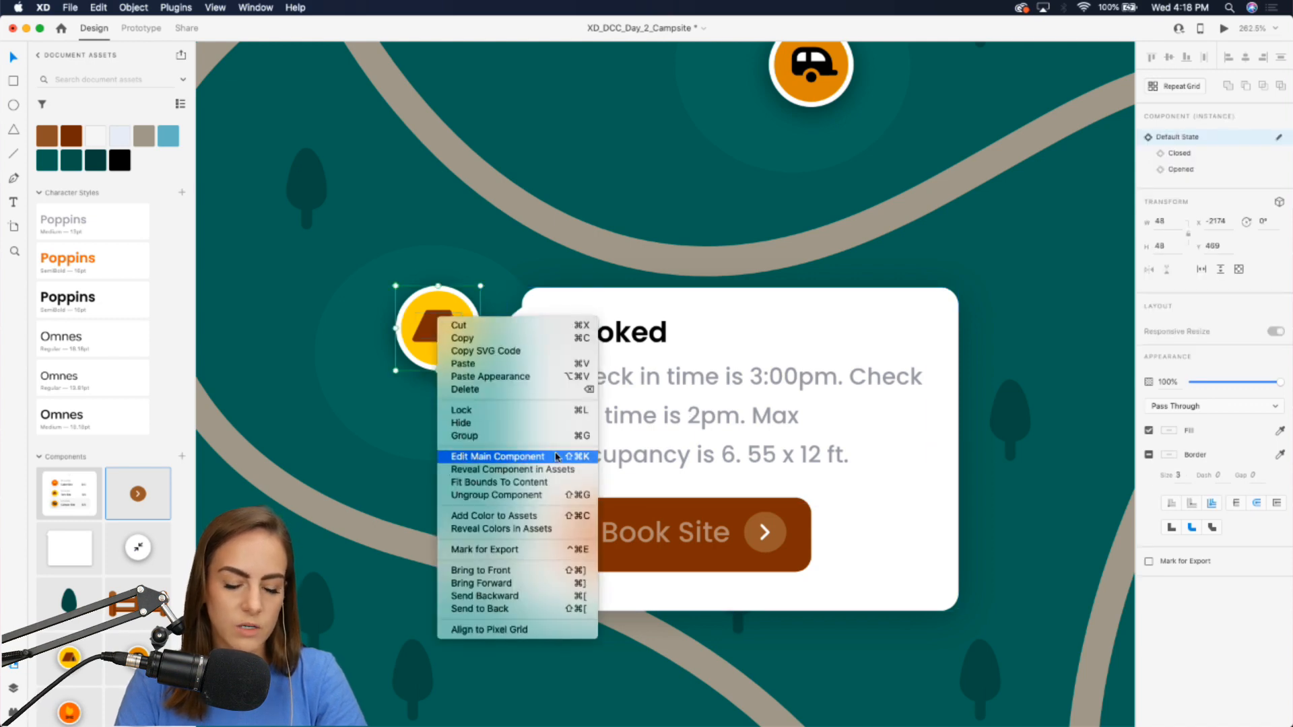
click(512, 456)
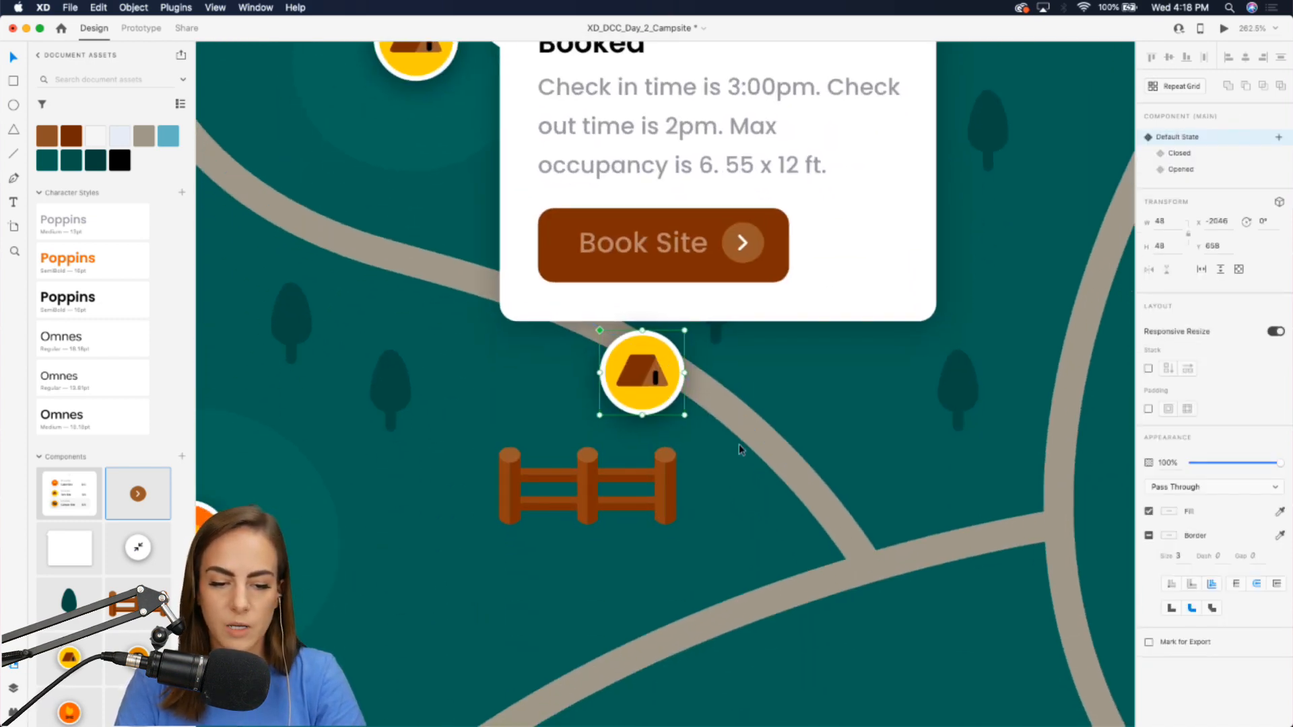
Move the tent marker's main component below the map artboard.
scroll(633, 377, down, 5)
scroll(640, 303, down, 2)
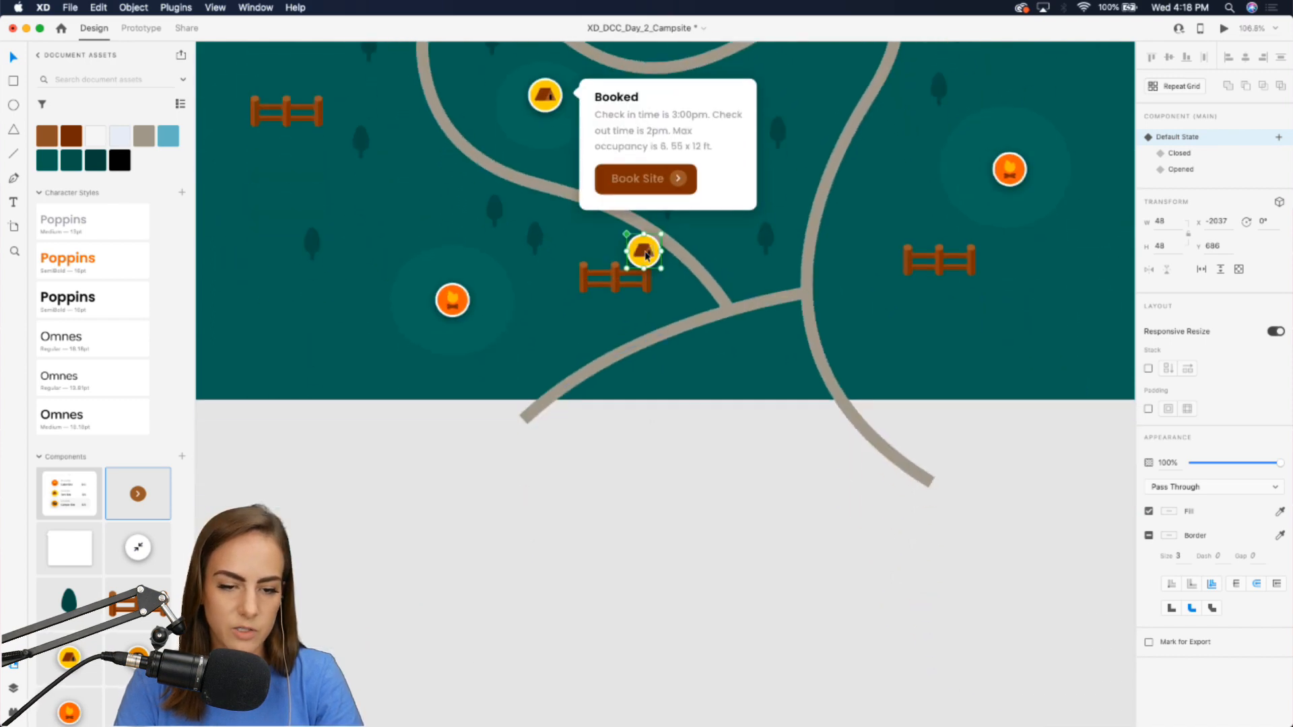
drag(641, 251, 598, 504)
scroll(598, 505, up, 5)
scroll(597, 505, down, 4)
scroll(597, 505, right, 2)
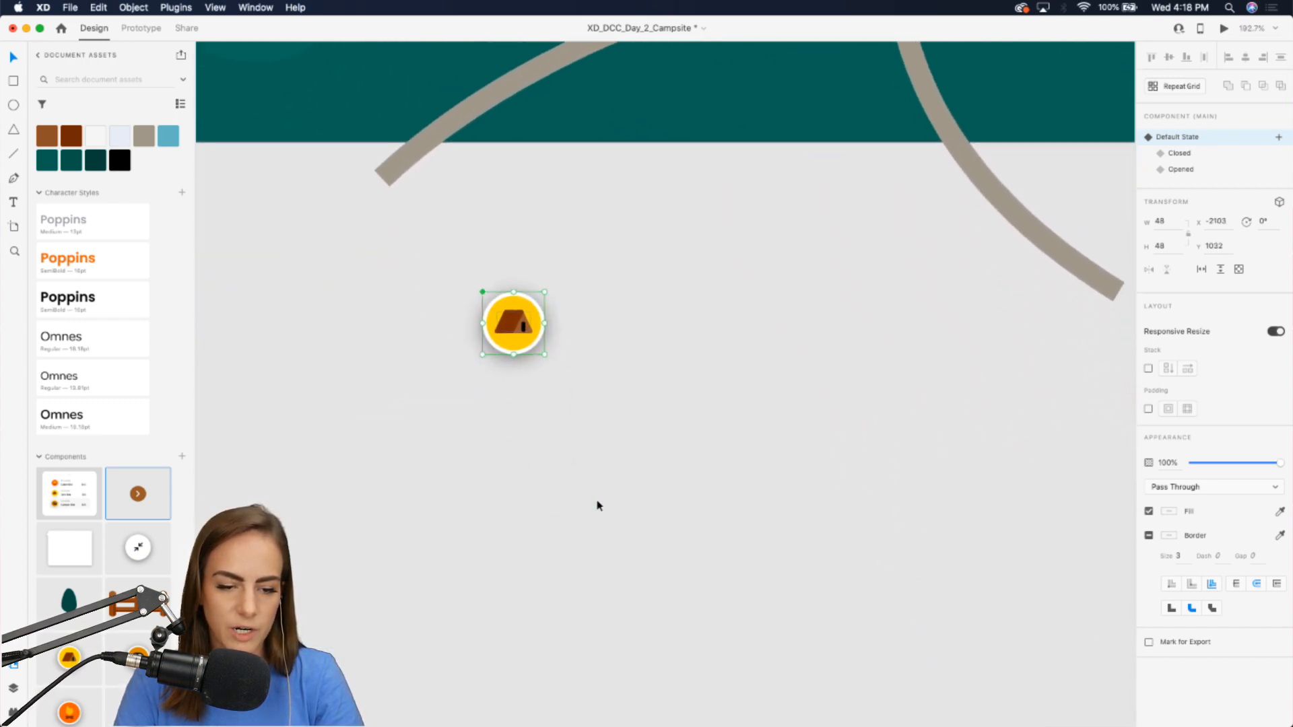
Switch the main component to its Opened state and delete its existing Site 15 info card.
click(1179, 155)
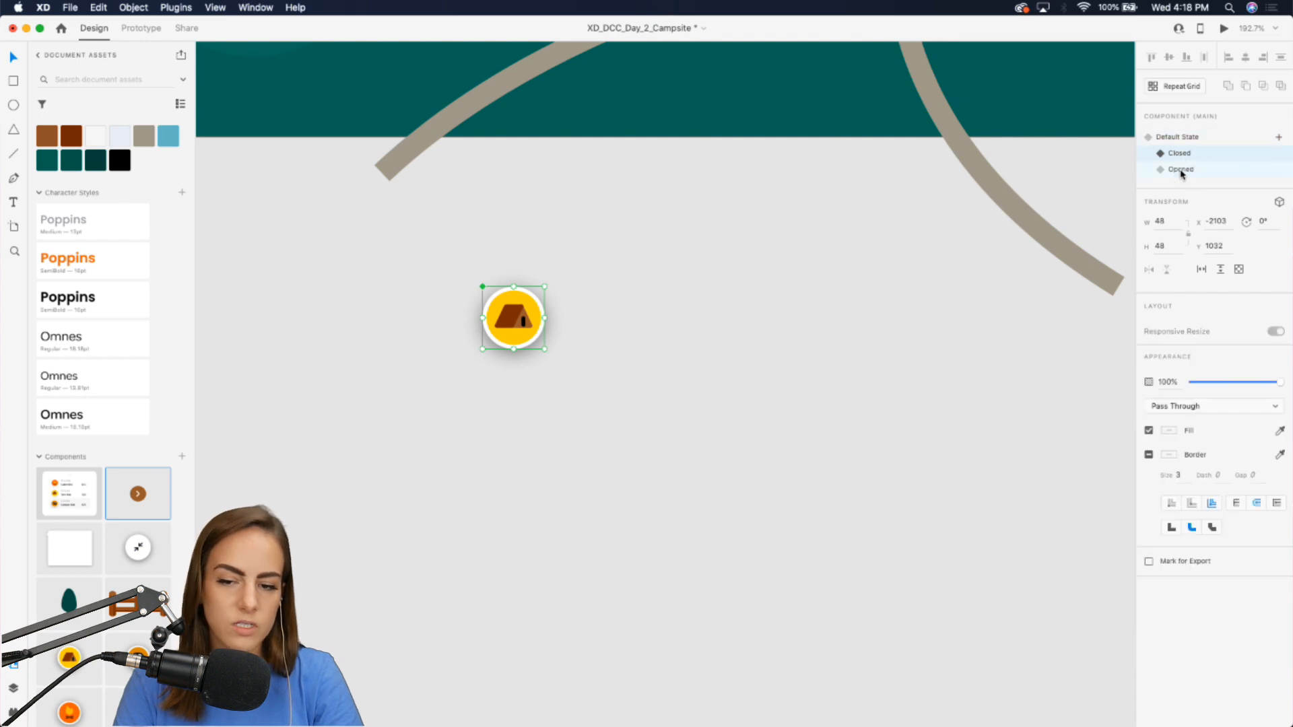
click(1180, 170)
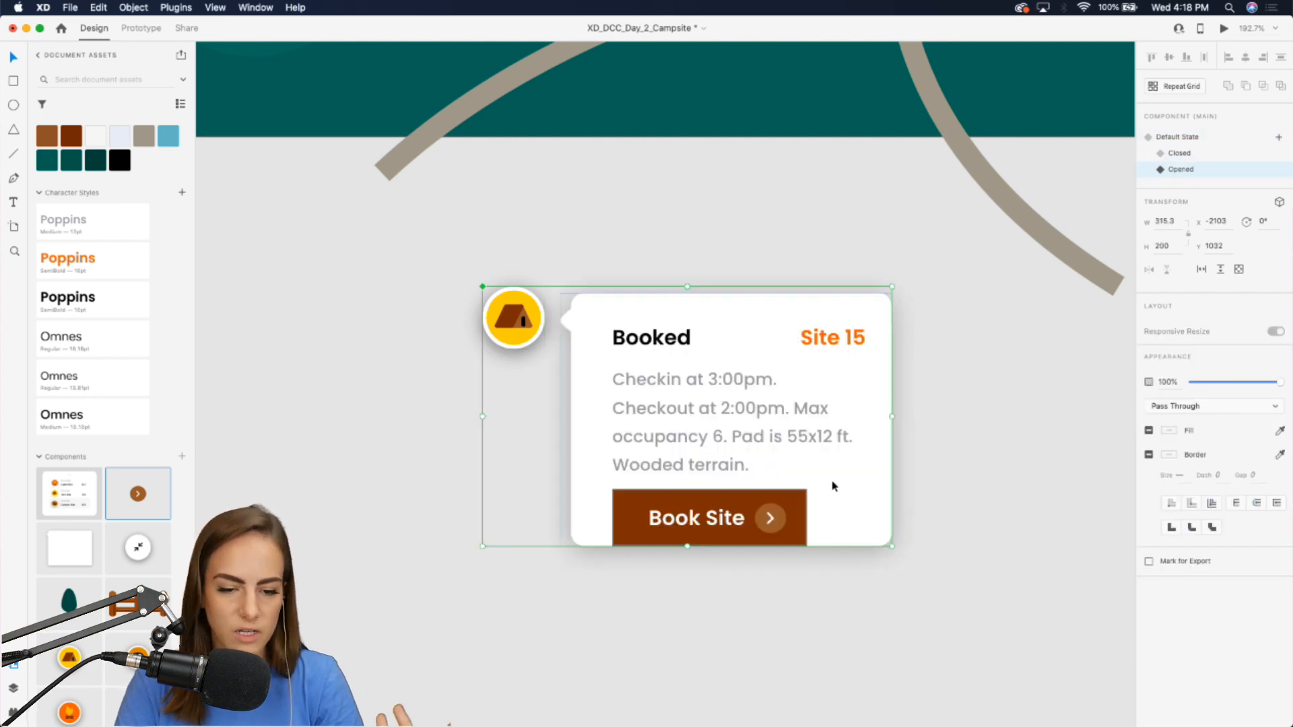
double_click(840, 427)
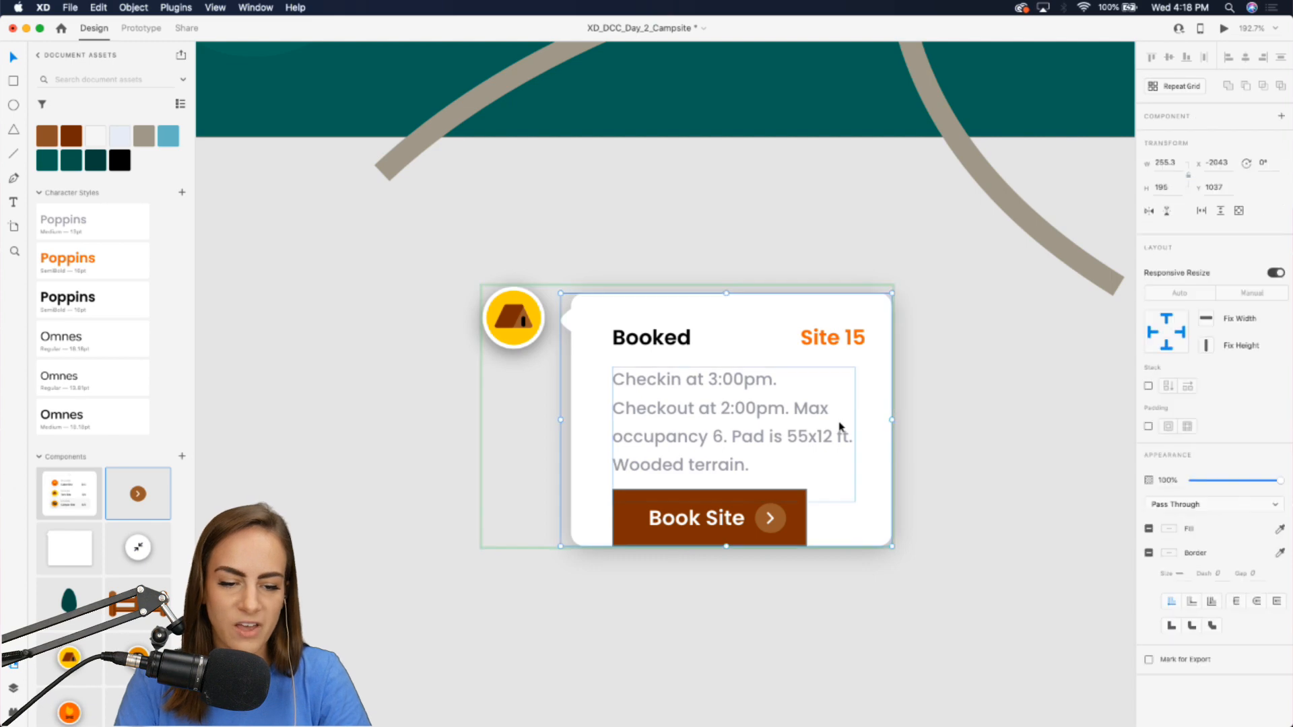
key(Delete)
Bring the updated Booked info card into the Opened state and position it to the right of the marker.
click(484, 328)
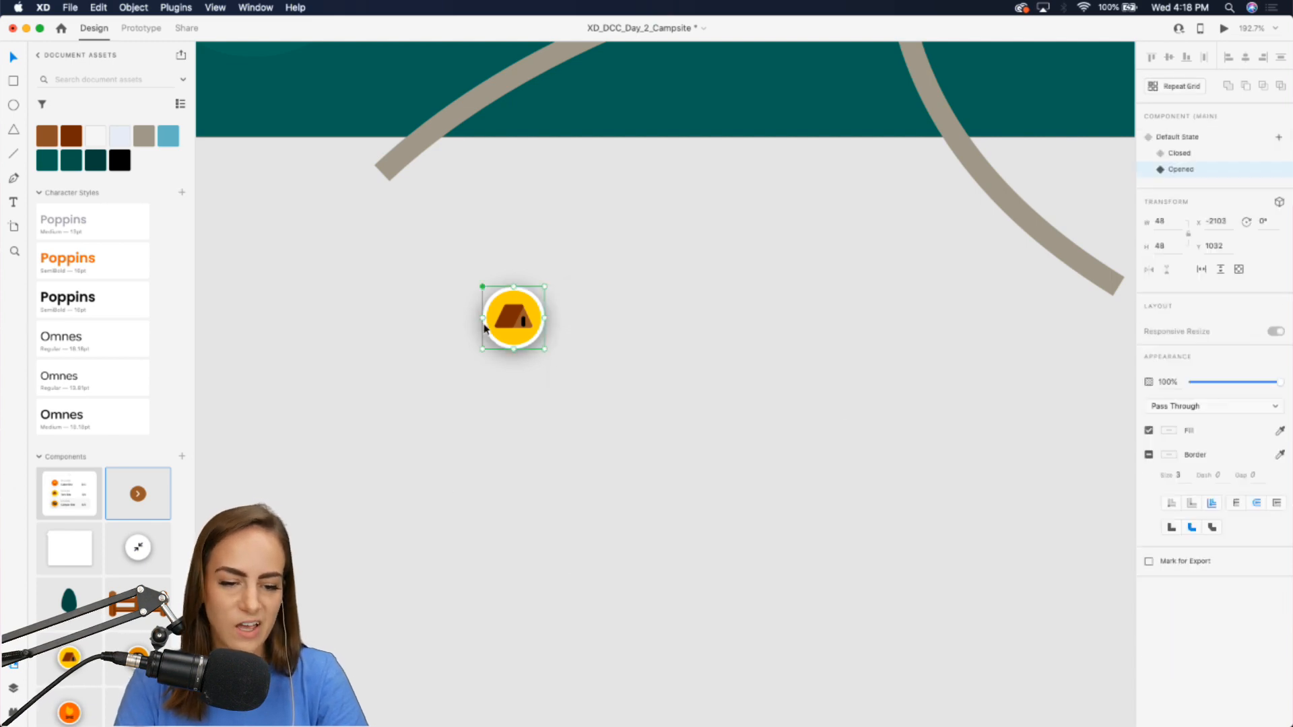
click(1186, 155)
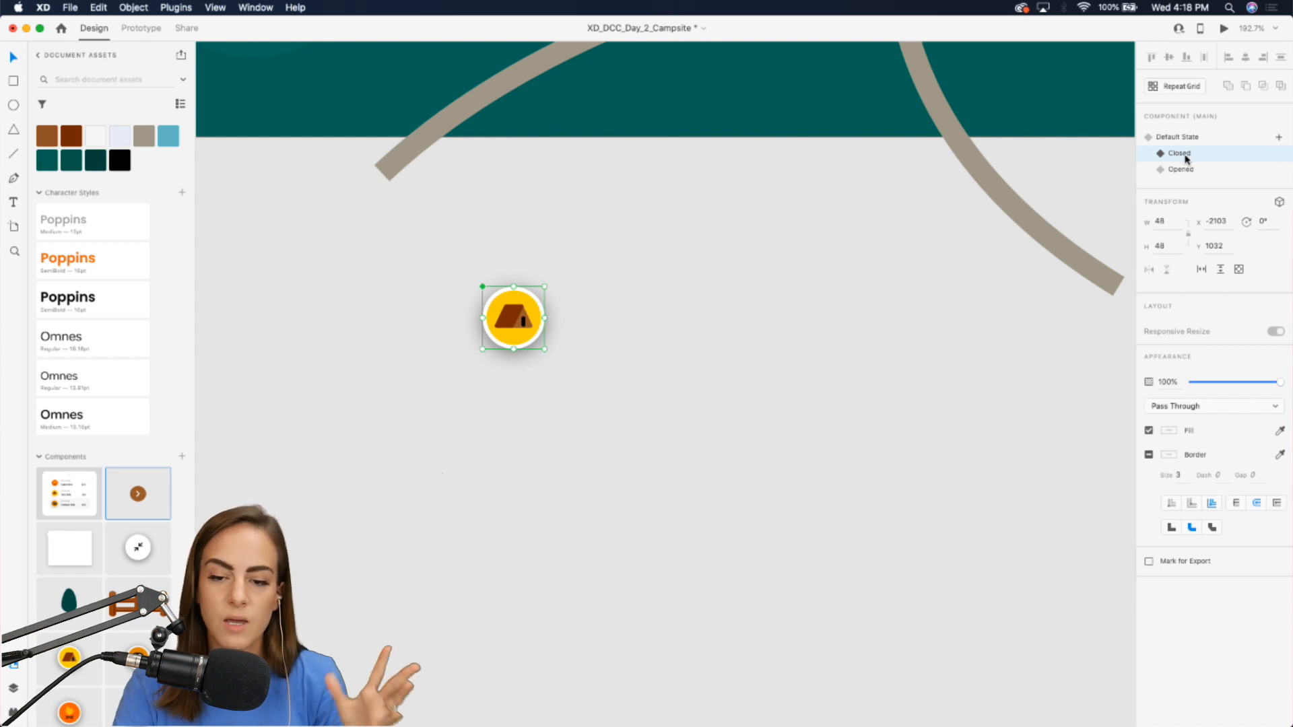
click(1179, 169)
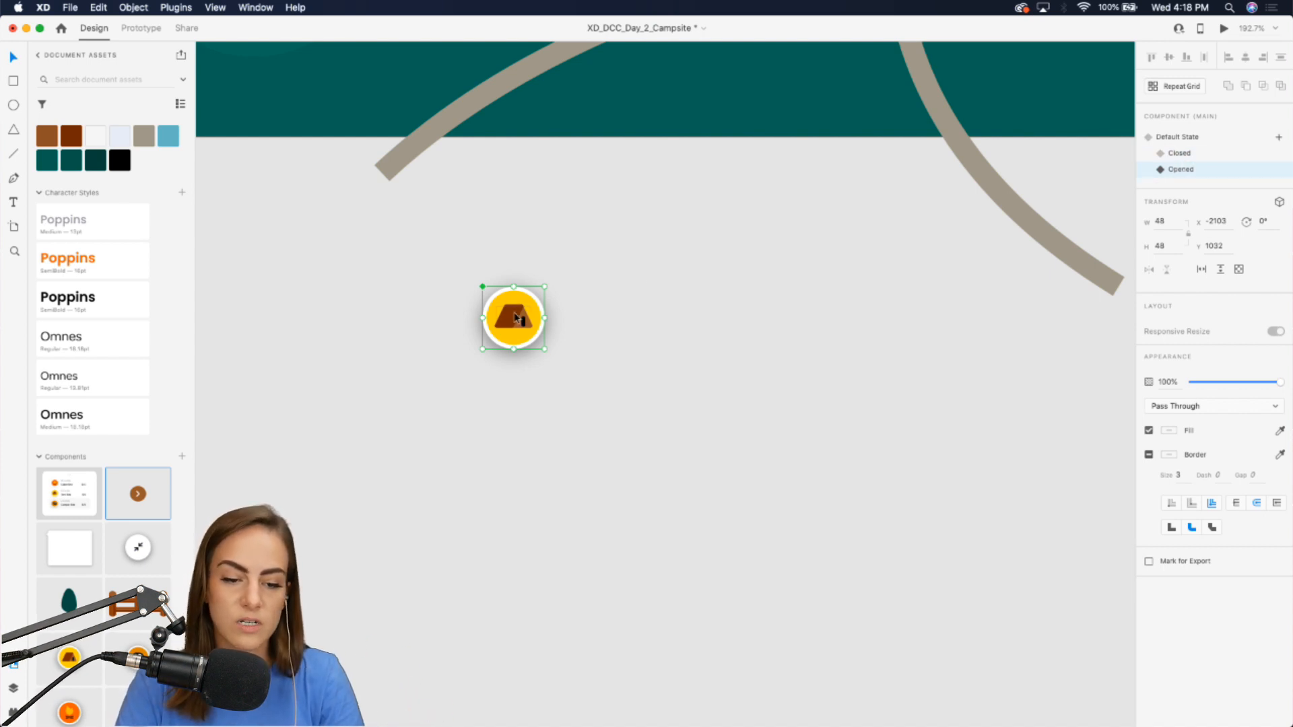
double_click(517, 319)
key(super+z)
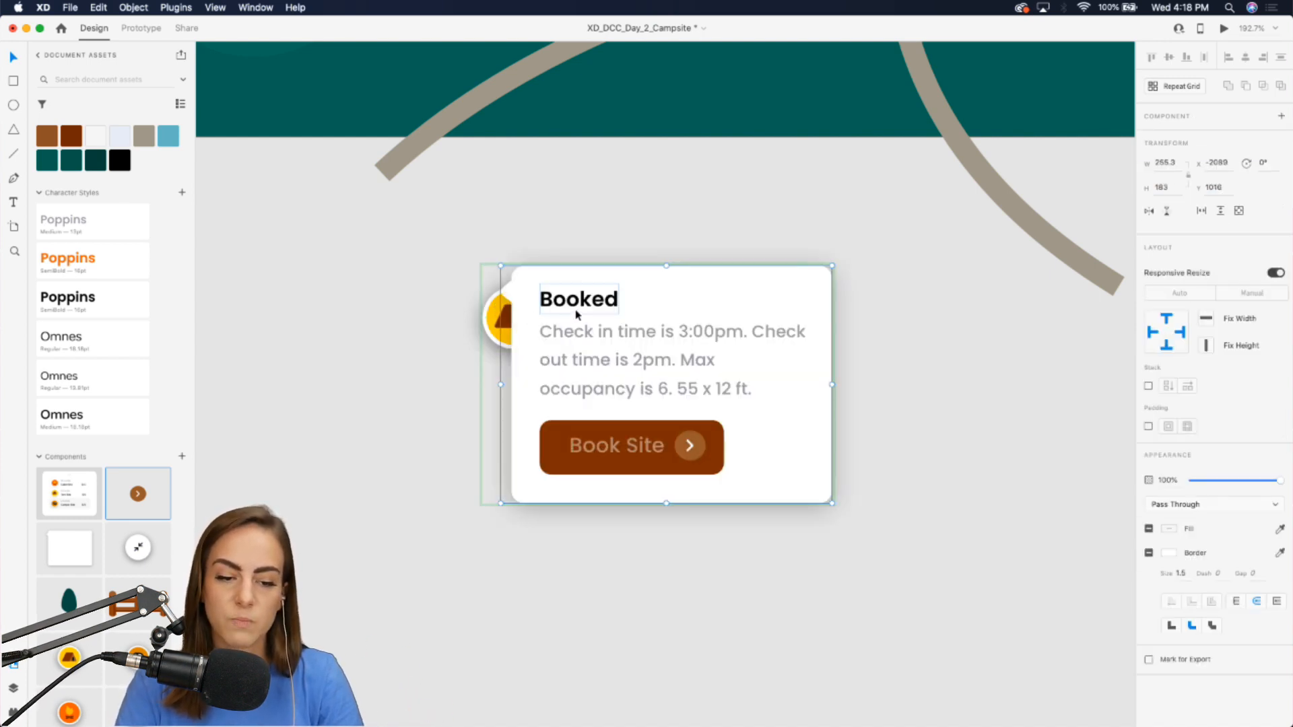
drag(574, 314, 639, 344)
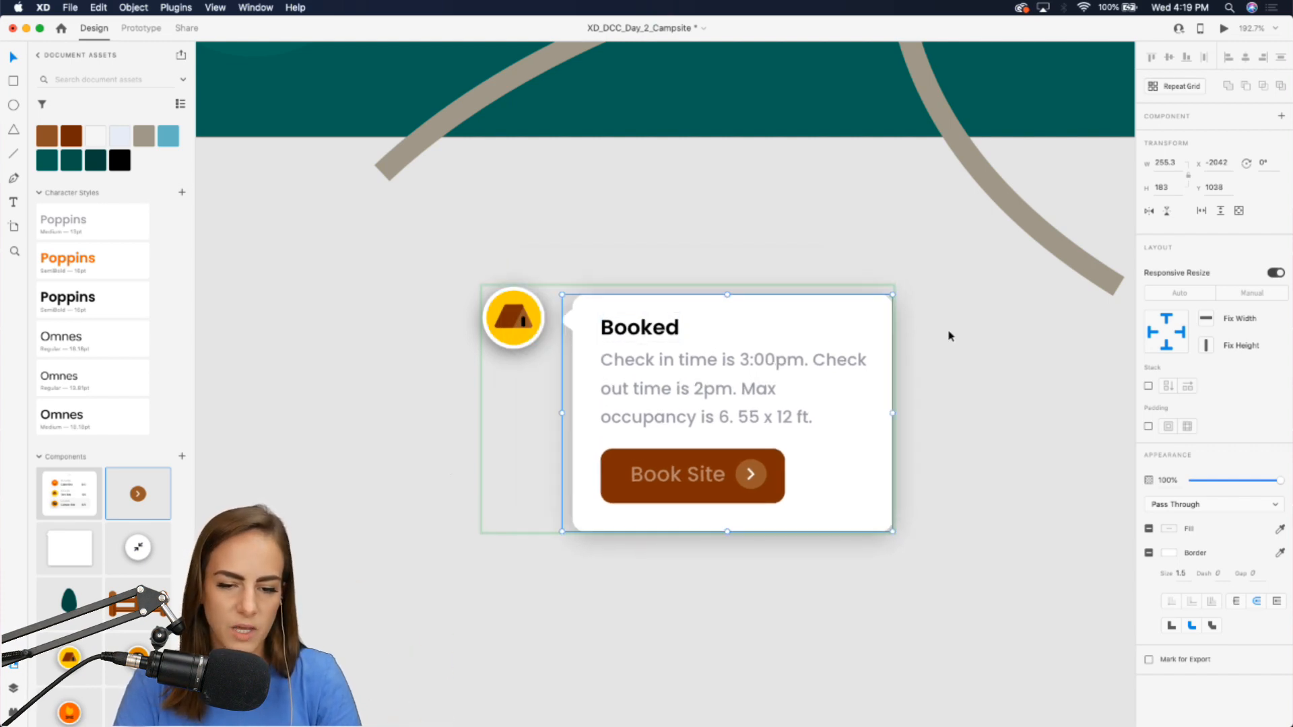
Compare the Closed and Opened states on the main component and on tent marker instances in the map.
click(655, 378)
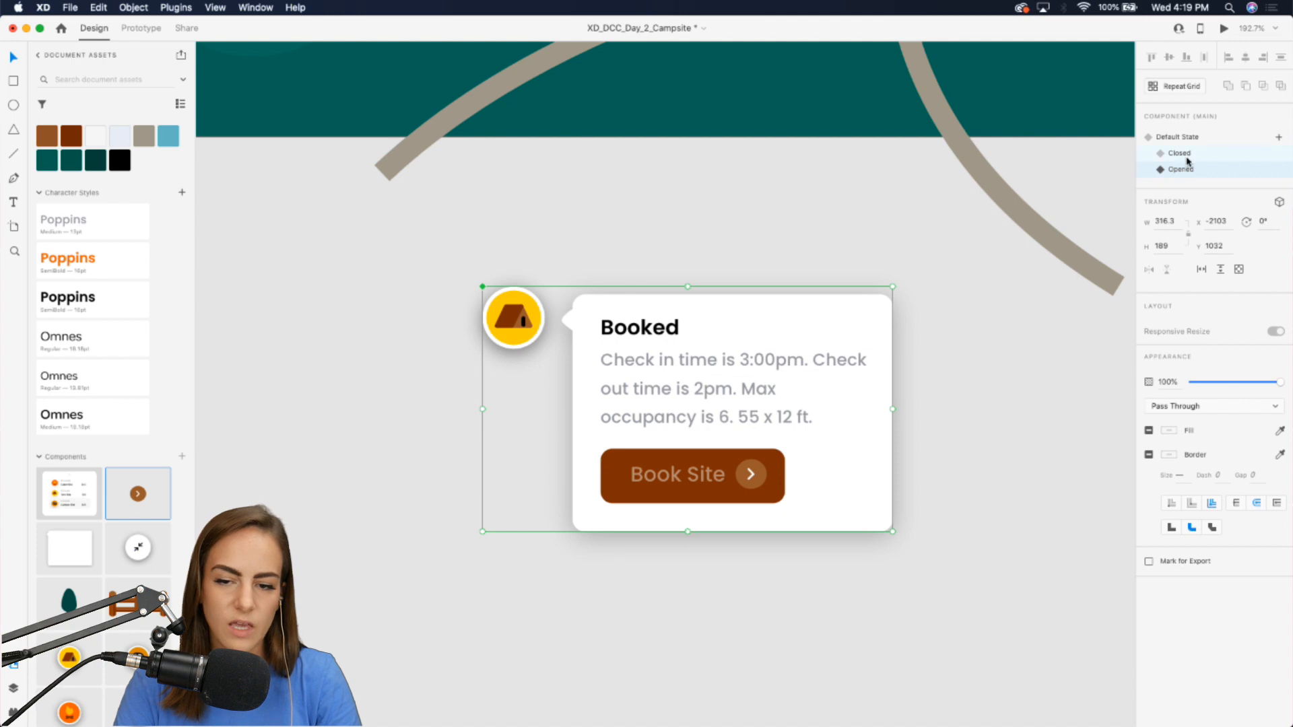
click(1180, 153)
click(1185, 170)
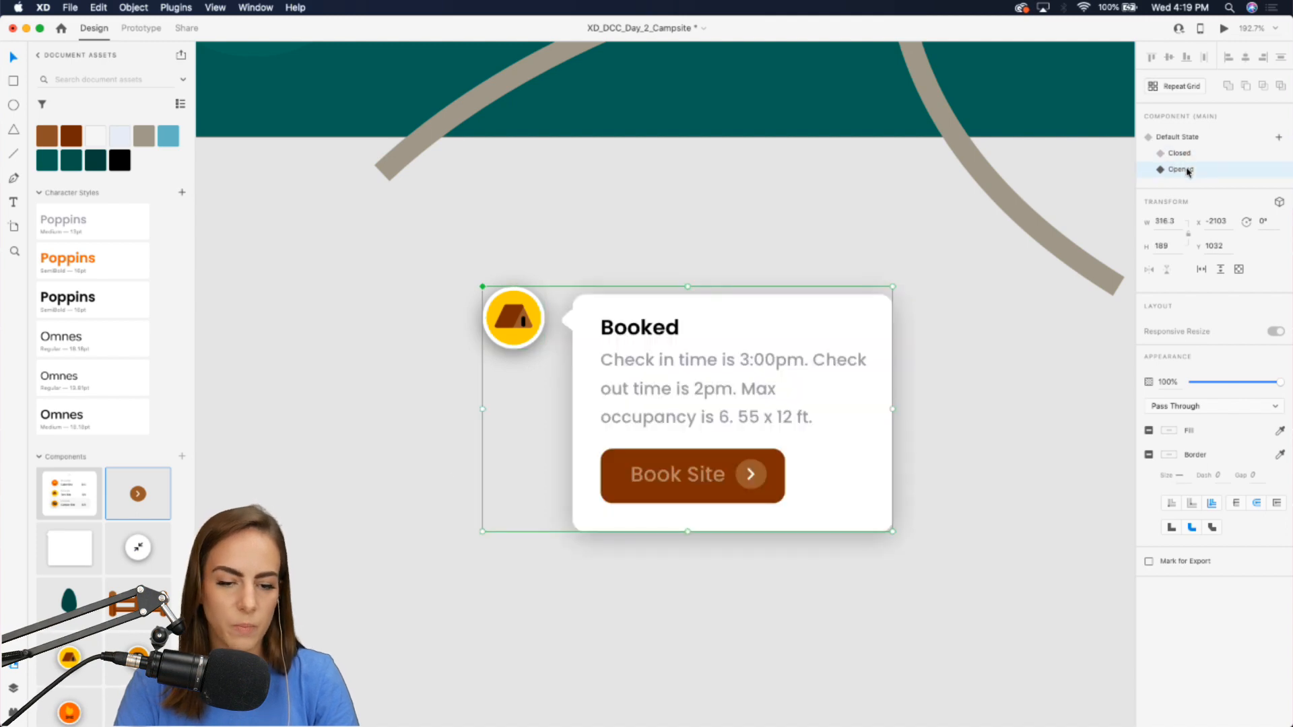
scroll(755, 182, down, 10)
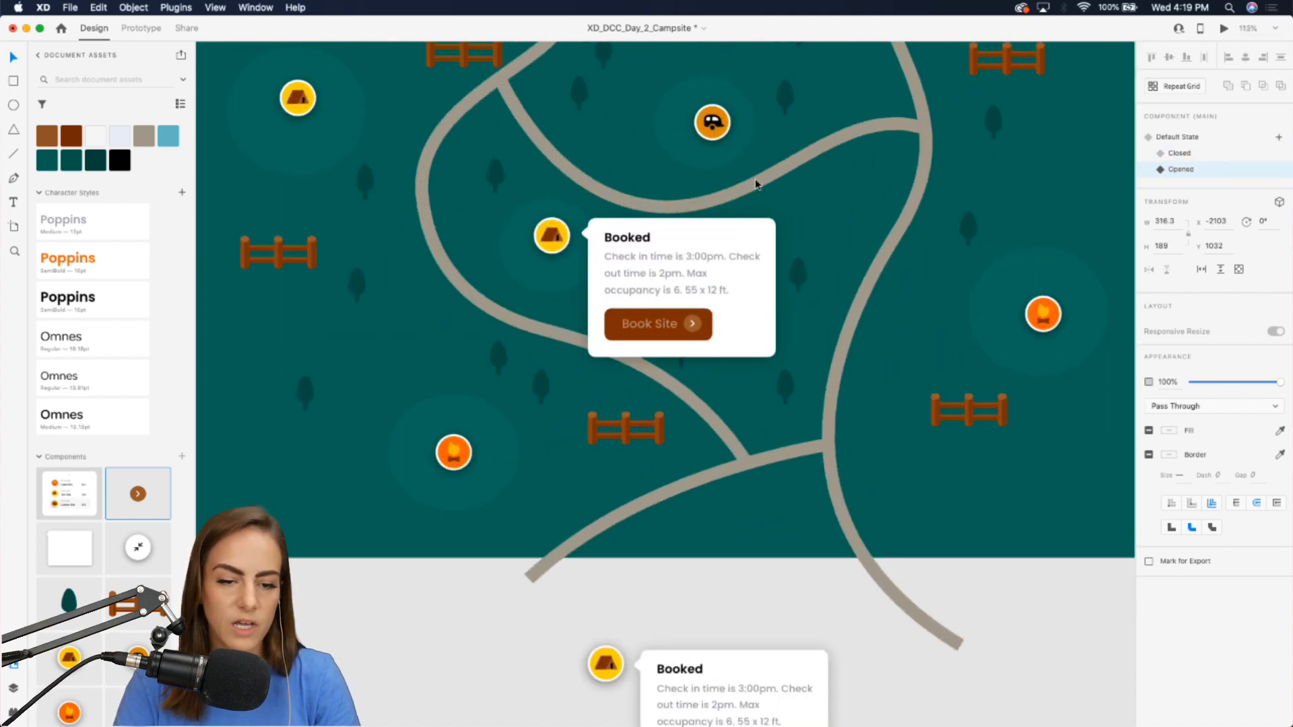
click(614, 261)
scroll(615, 263, up, 2)
click(550, 237)
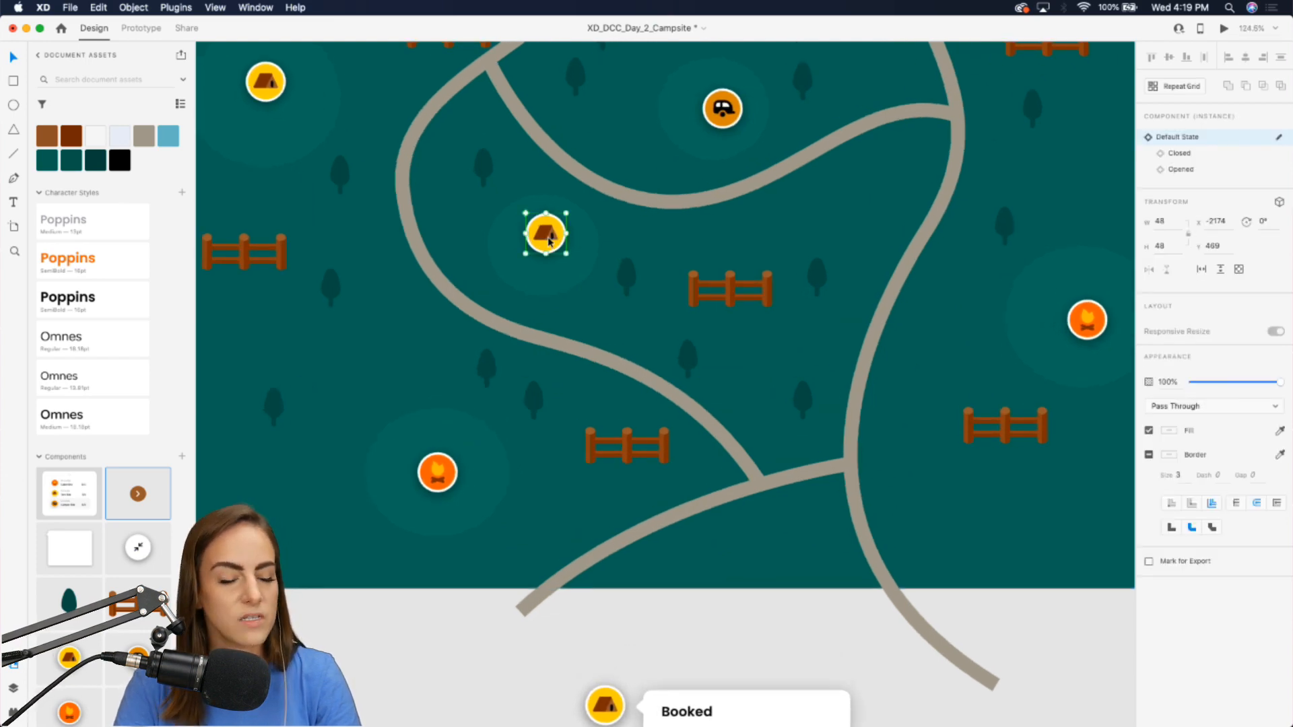
scroll(551, 240, left, 4)
scroll(550, 239, up, 3)
click(411, 174)
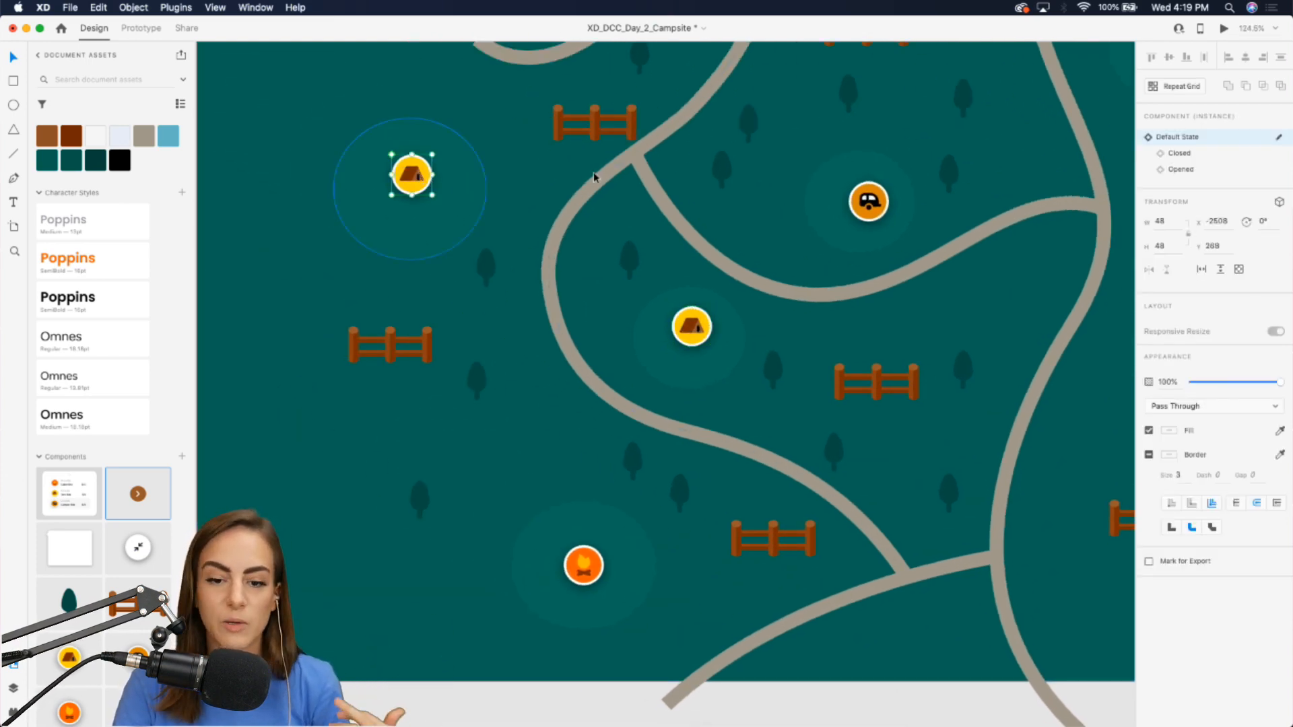
click(1185, 169)
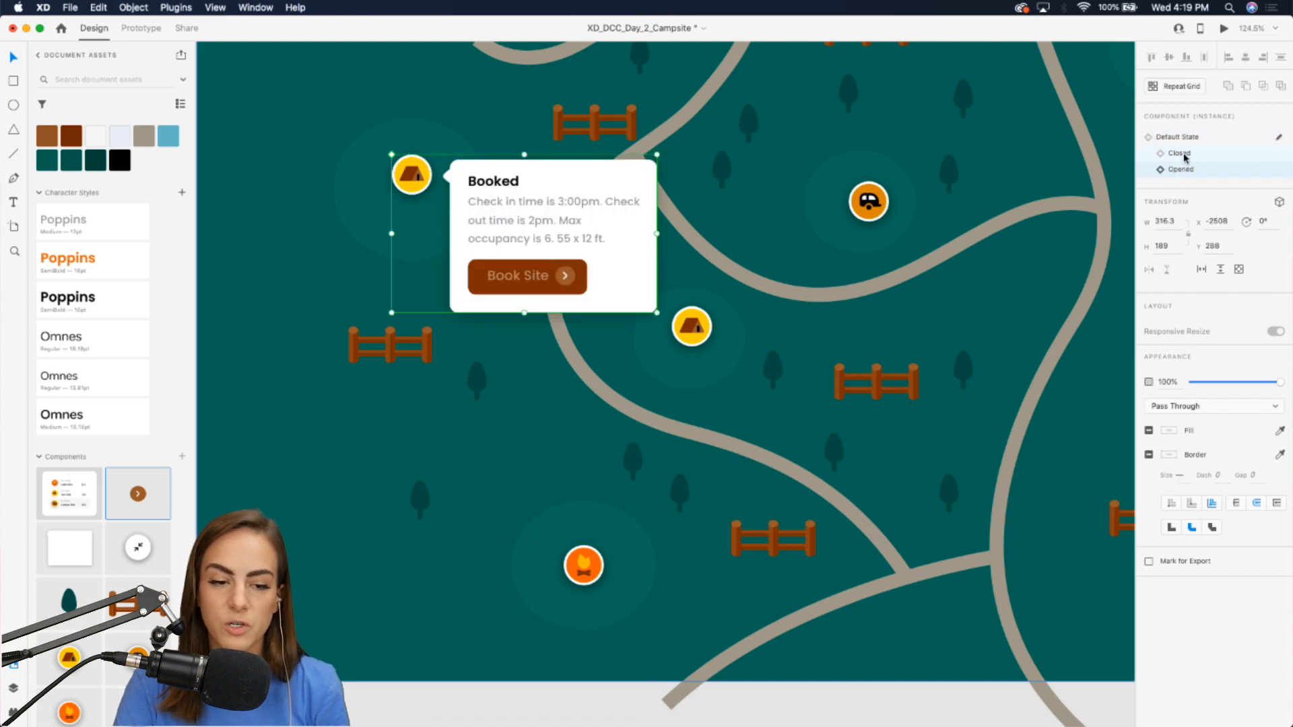
click(1184, 154)
click(1185, 168)
click(1185, 154)
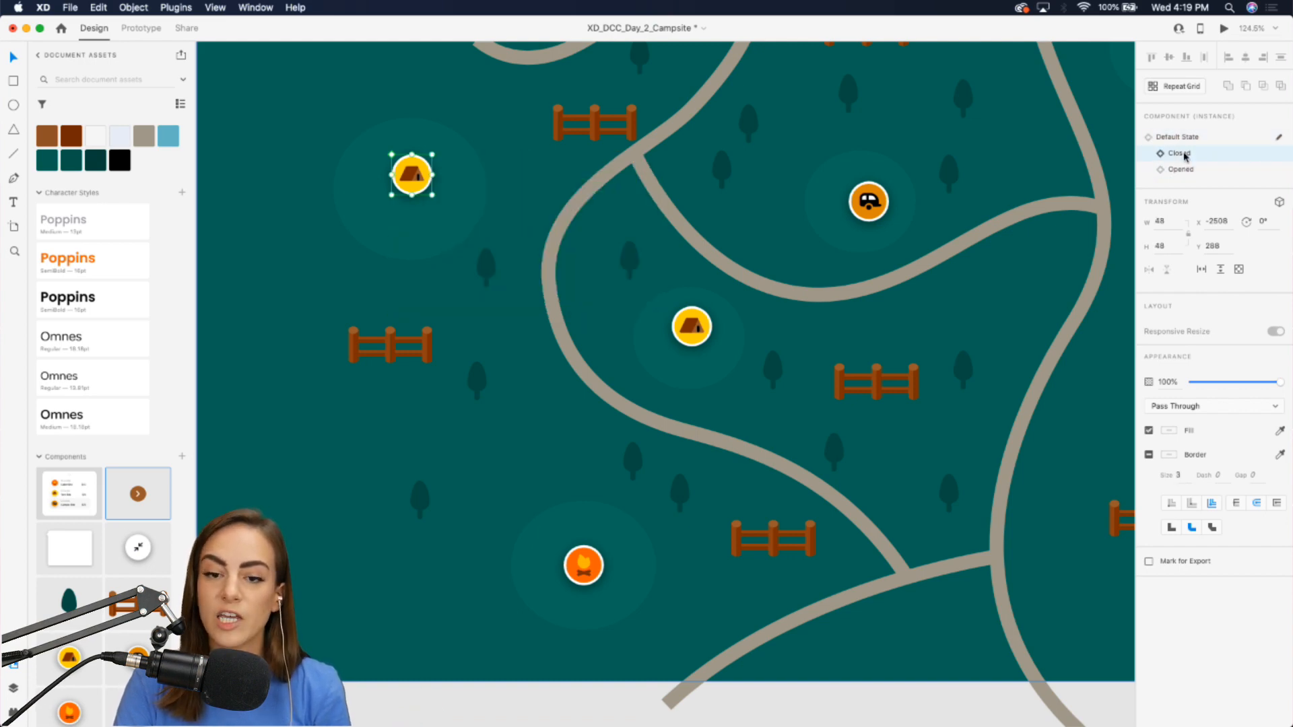
click(1183, 168)
click(1178, 137)
In prototype mode, give the Closed state a Tap trigger with a Transition action to the Opened state.
scroll(938, 289, down, 9)
scroll(937, 289, right, 4)
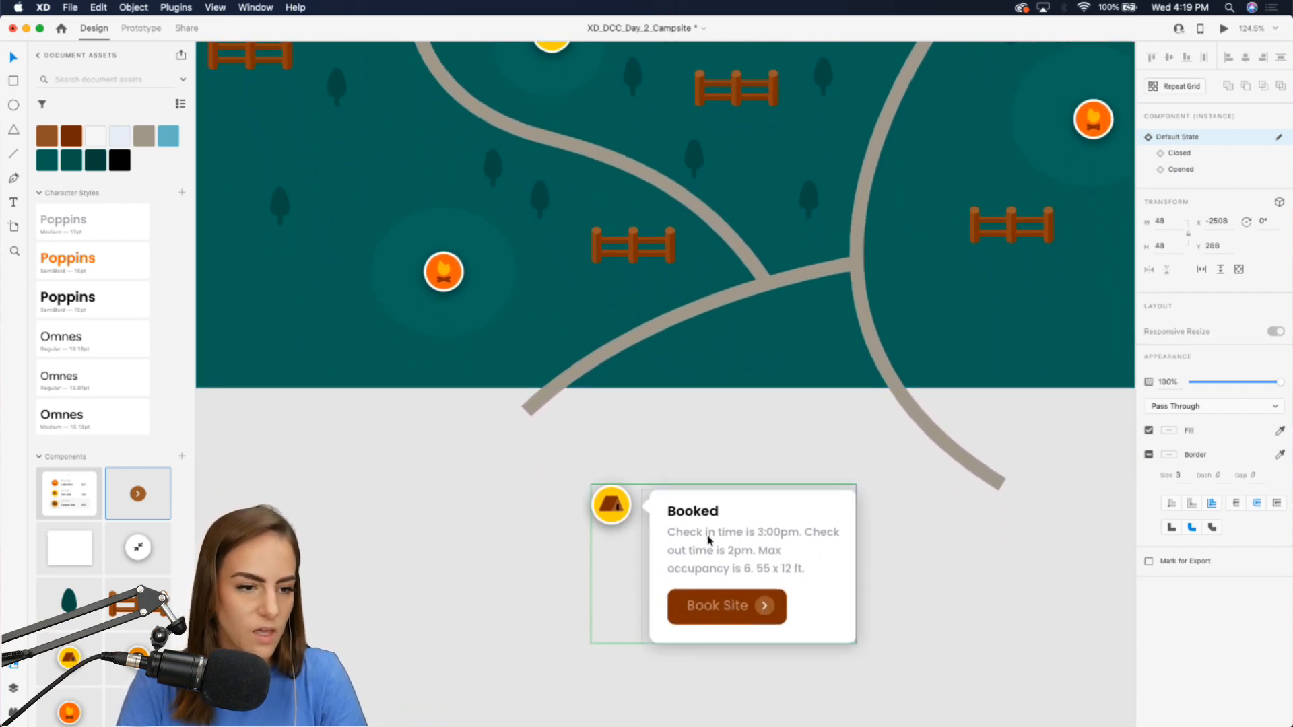
click(138, 29)
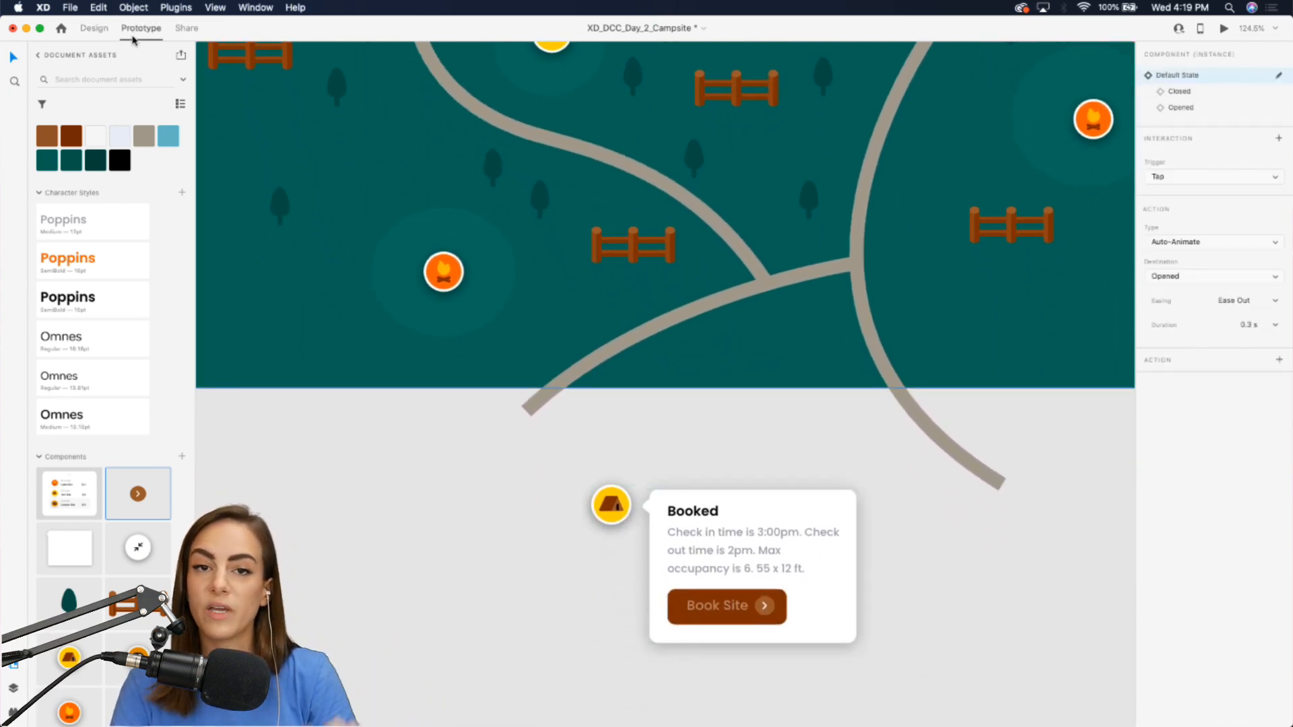
click(1179, 91)
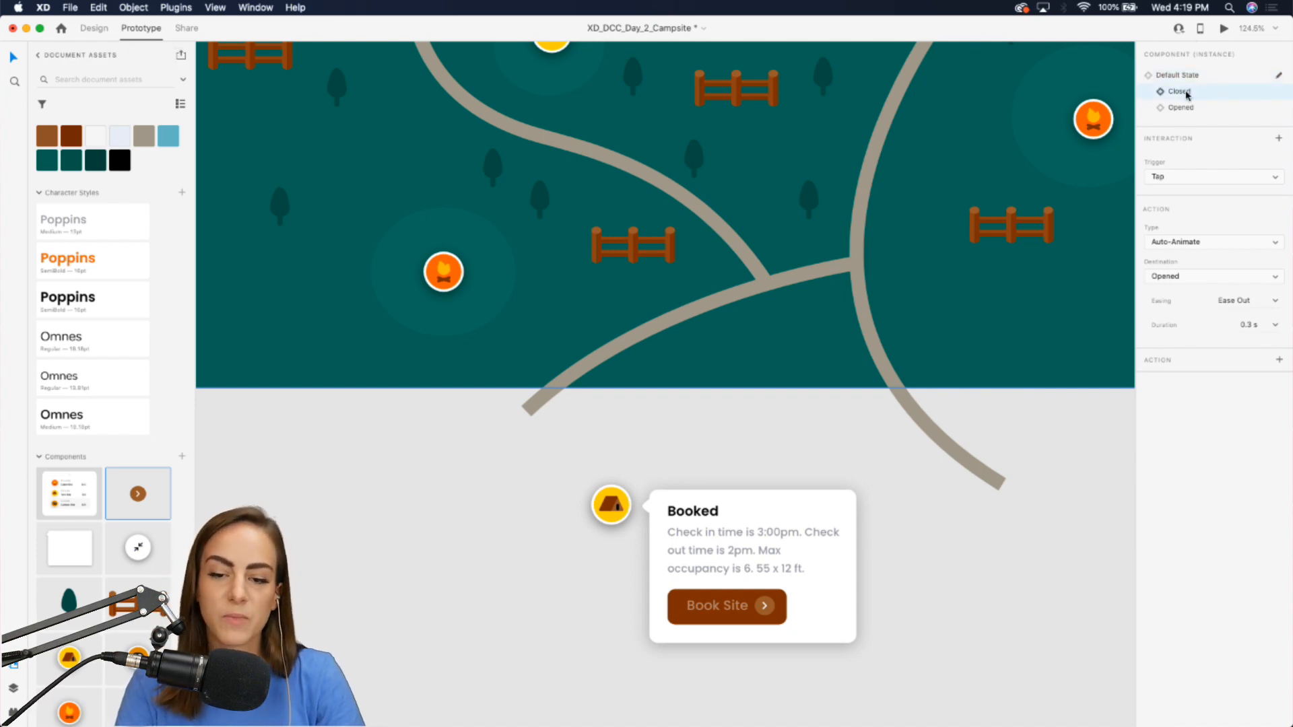
click(1169, 178)
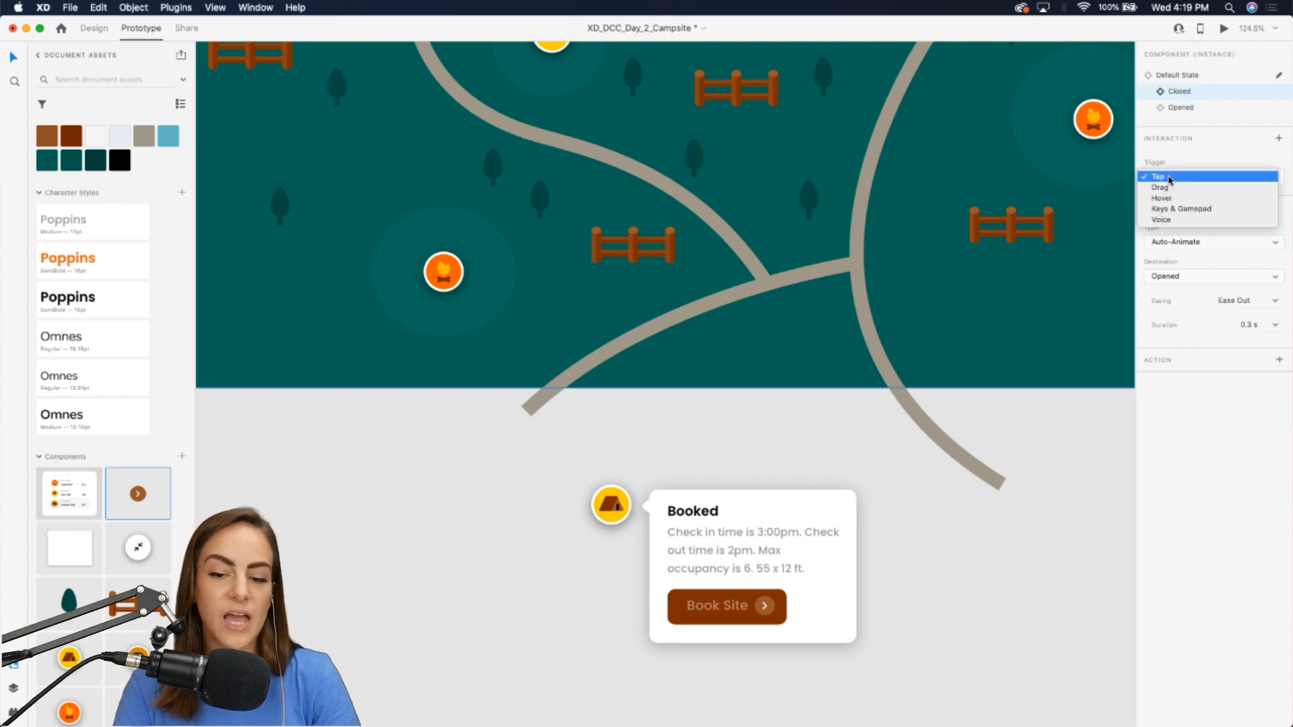
click(1226, 159)
click(1172, 244)
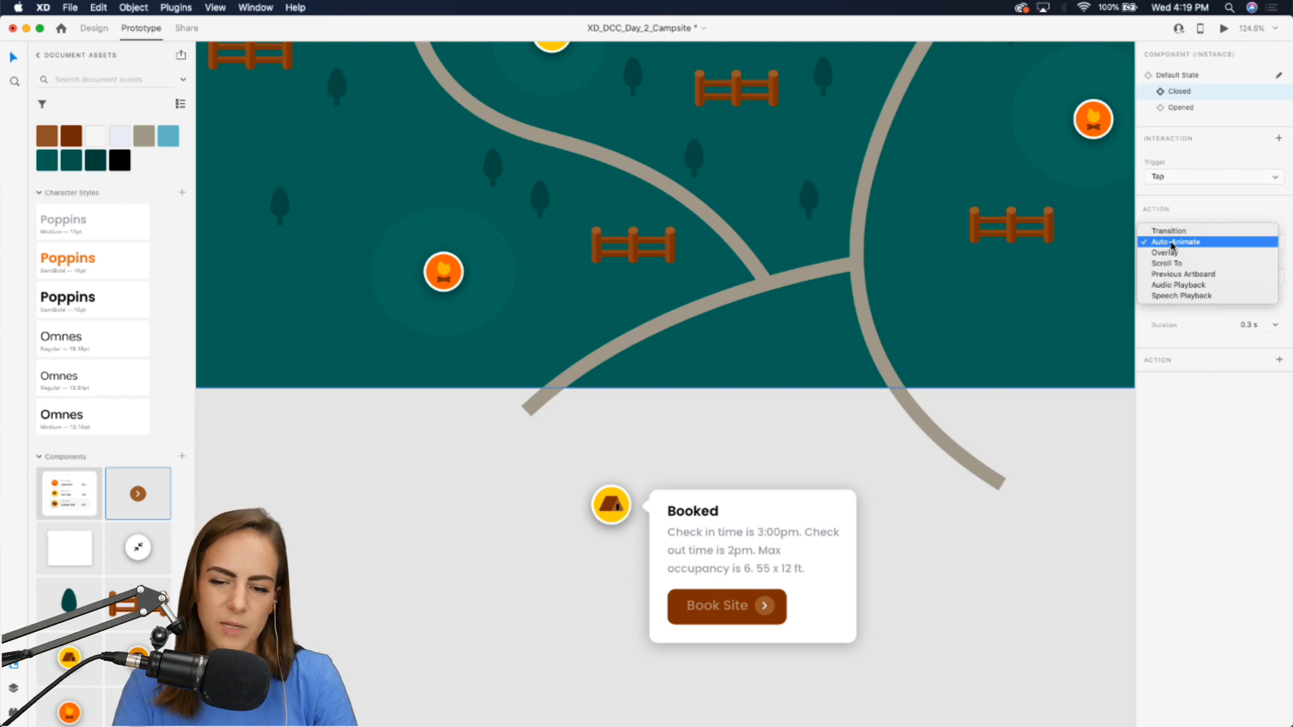
click(1175, 232)
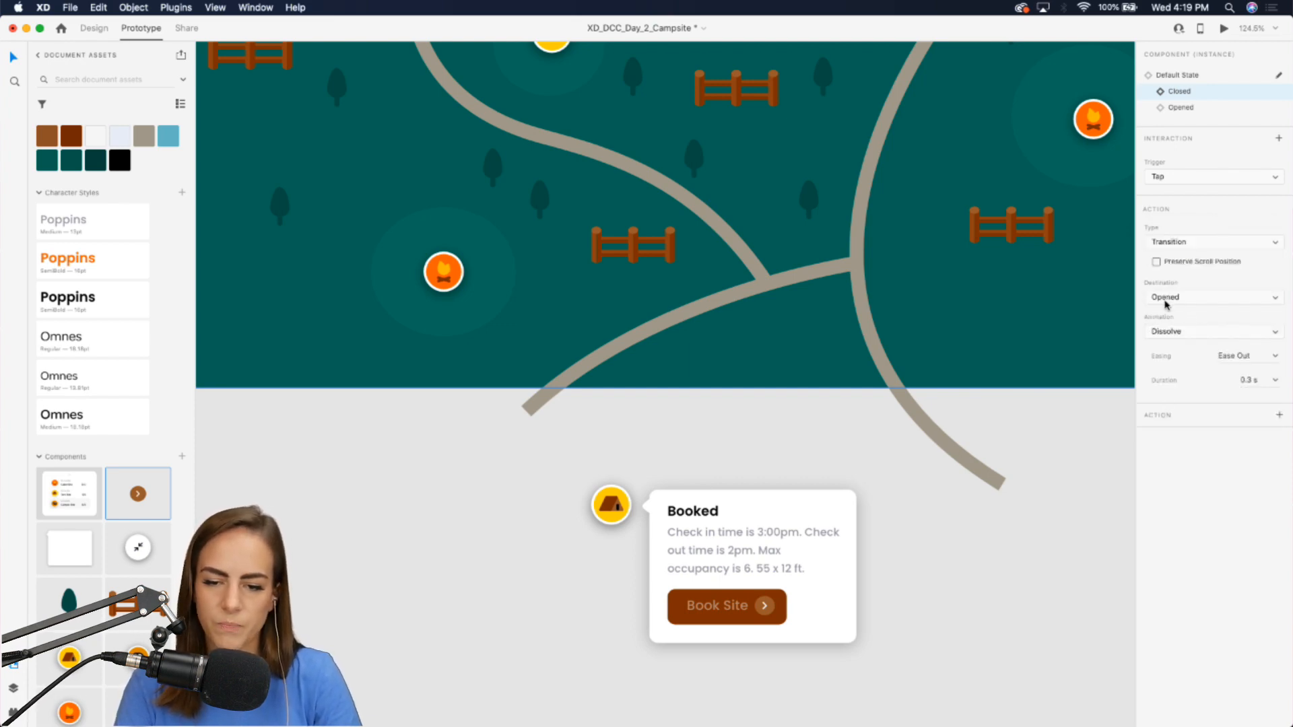
click(1158, 297)
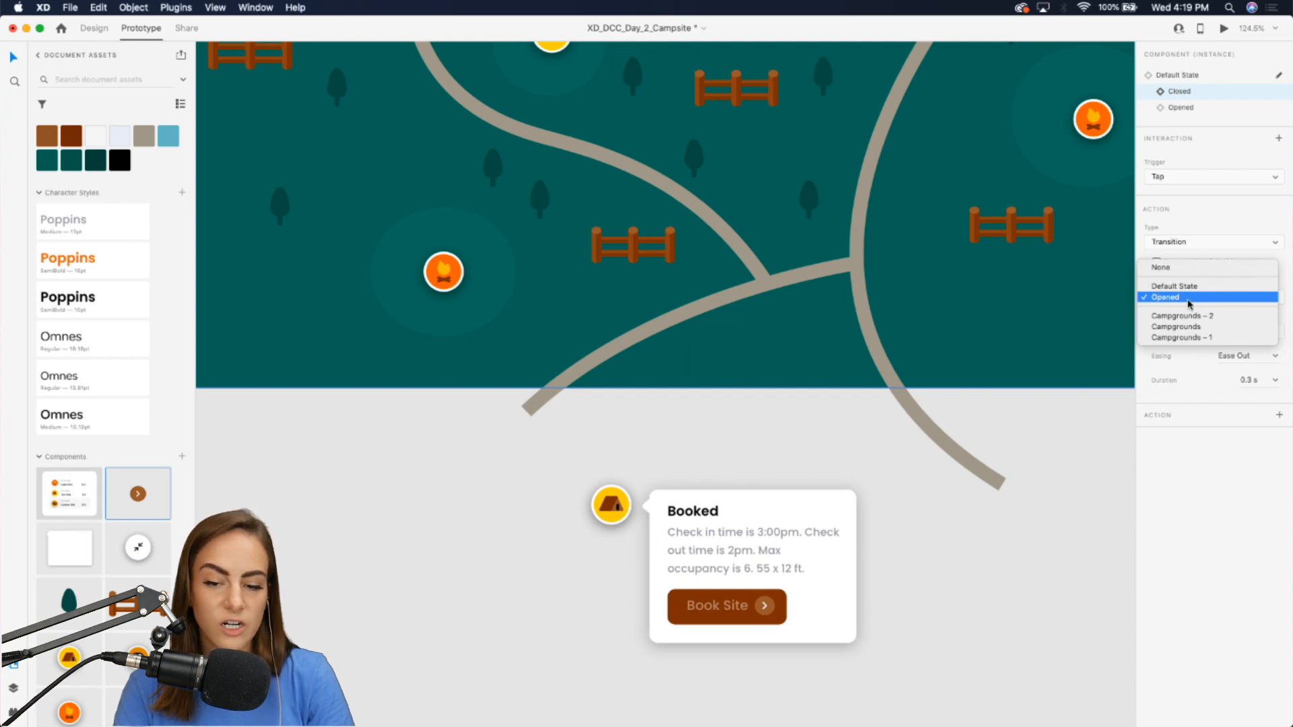
click(1189, 302)
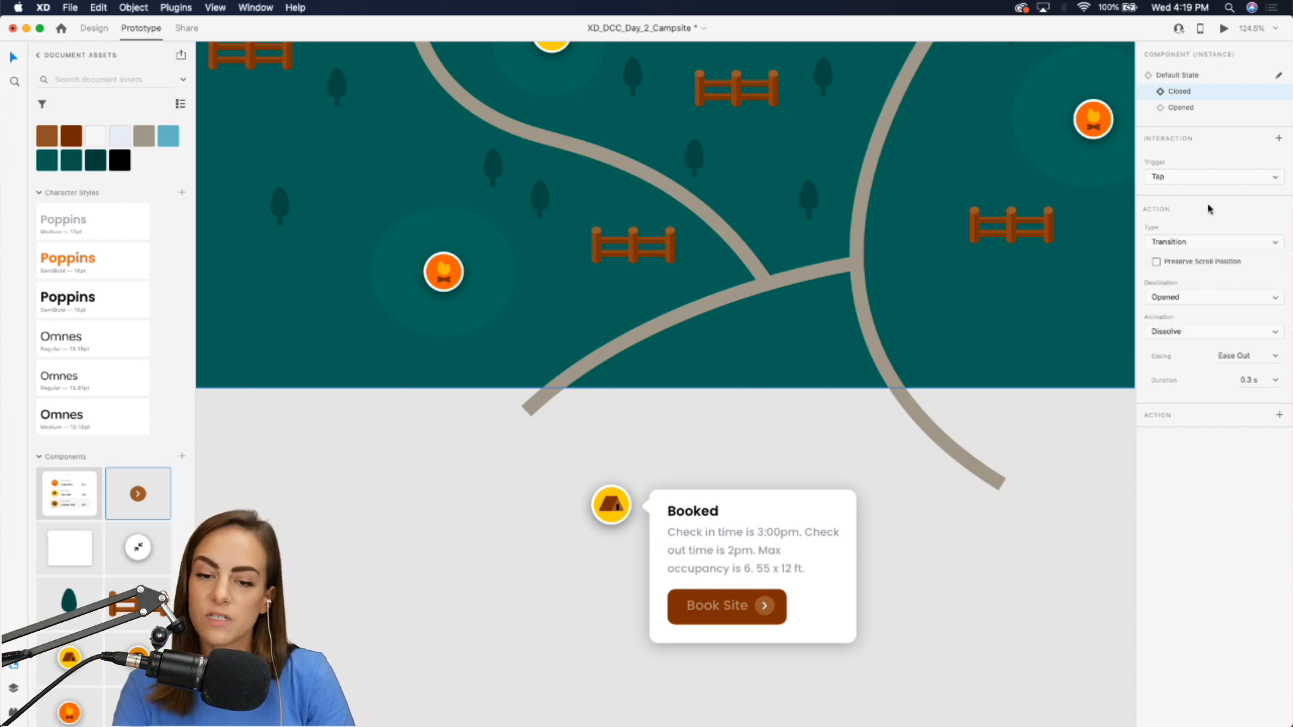
Add a Tap Transition interaction on the Opened state with the Closed state as its destination.
click(1181, 107)
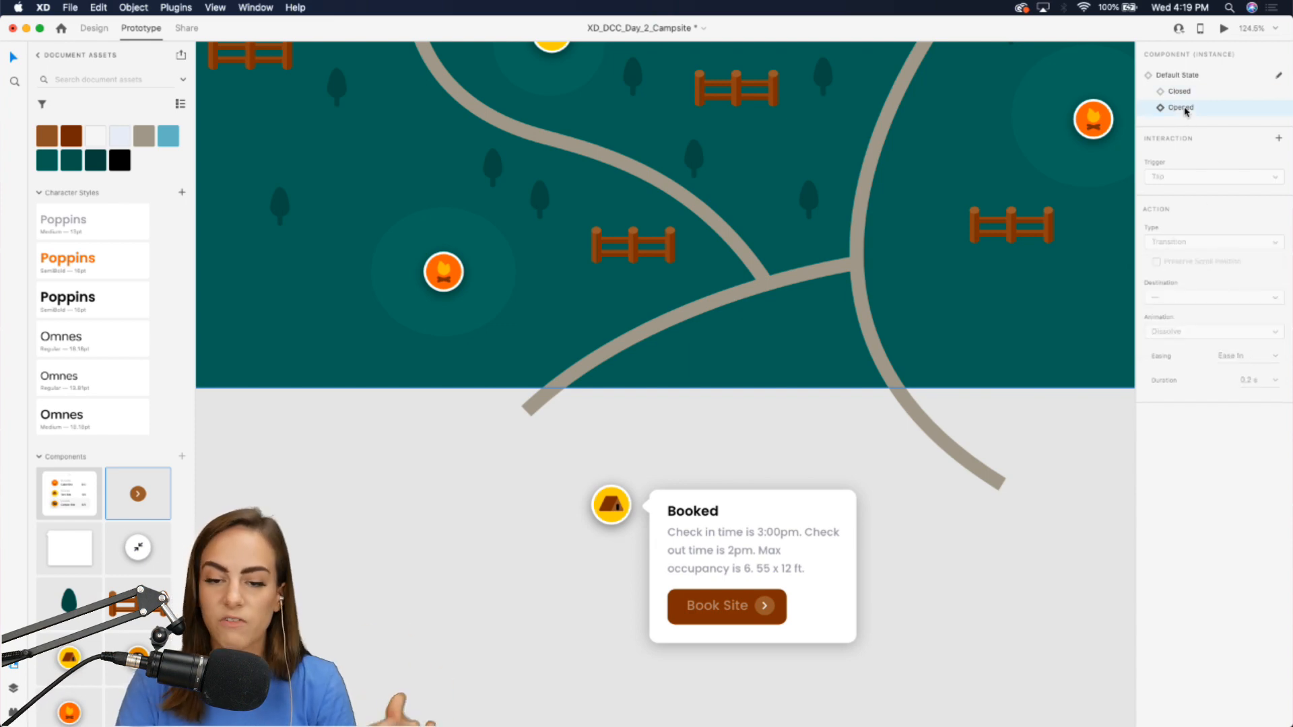
click(1279, 139)
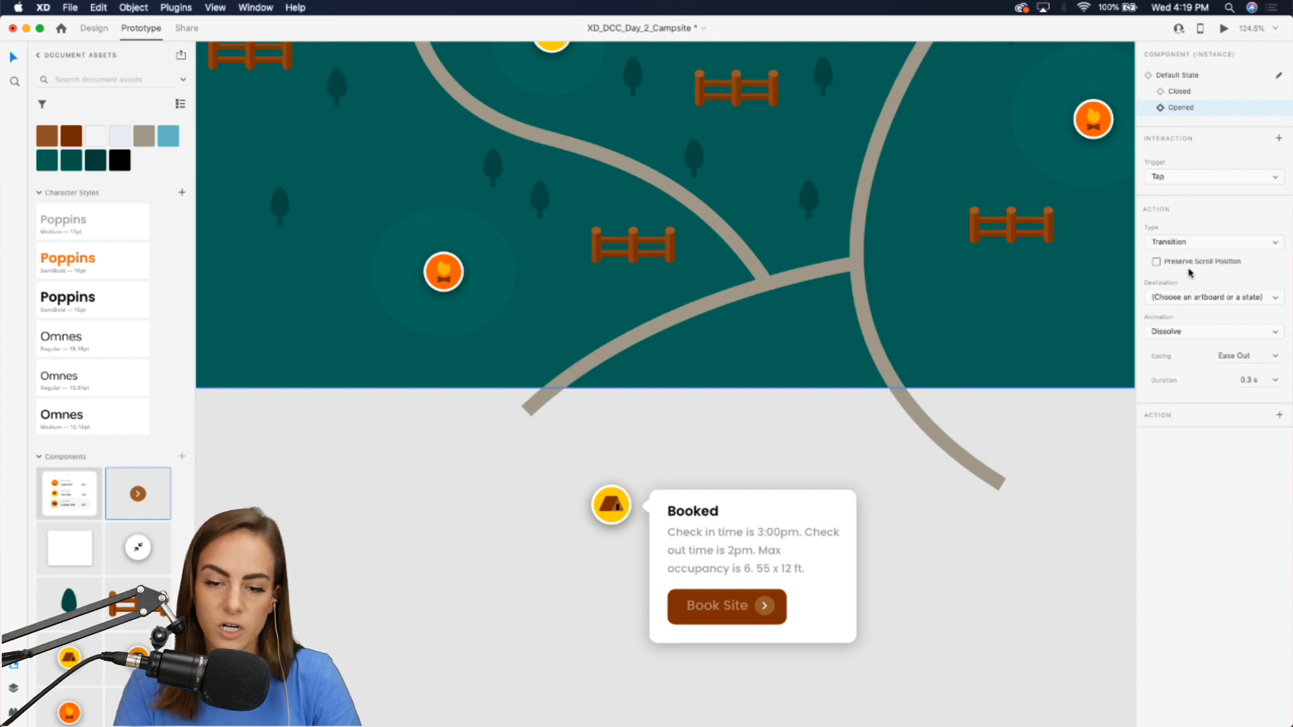
click(1170, 299)
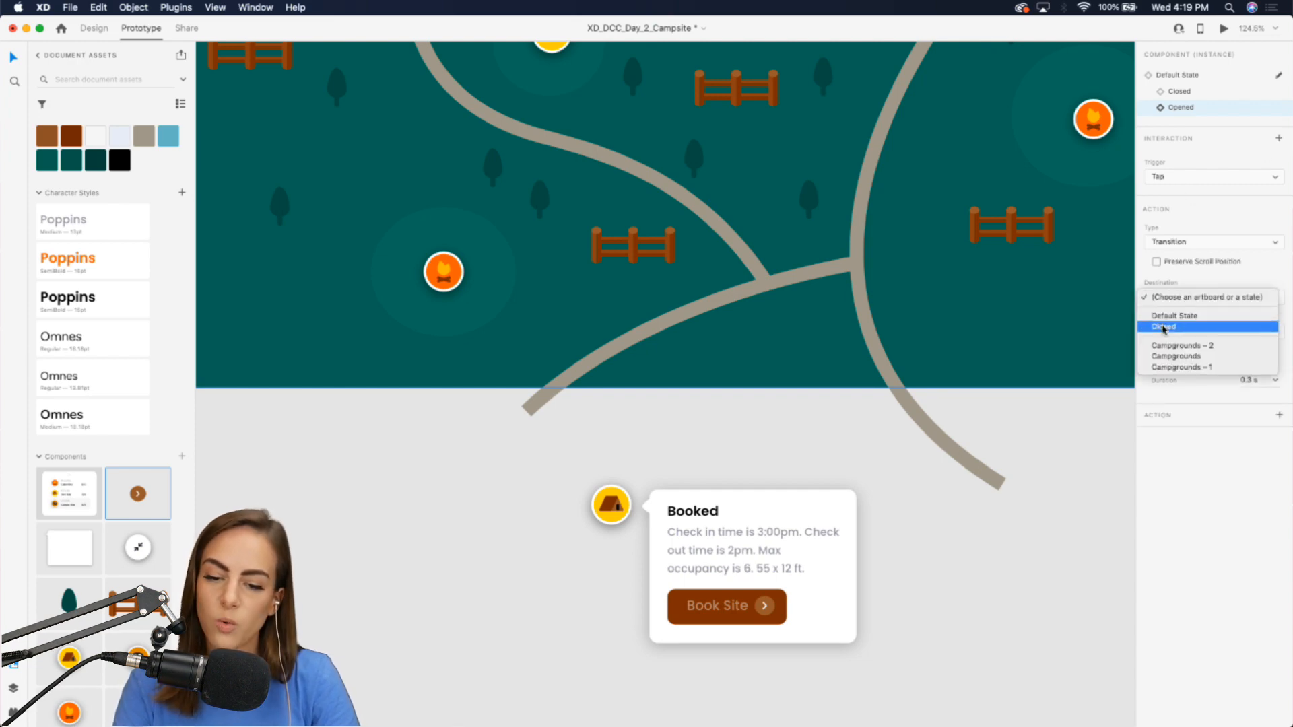
click(1164, 330)
click(971, 593)
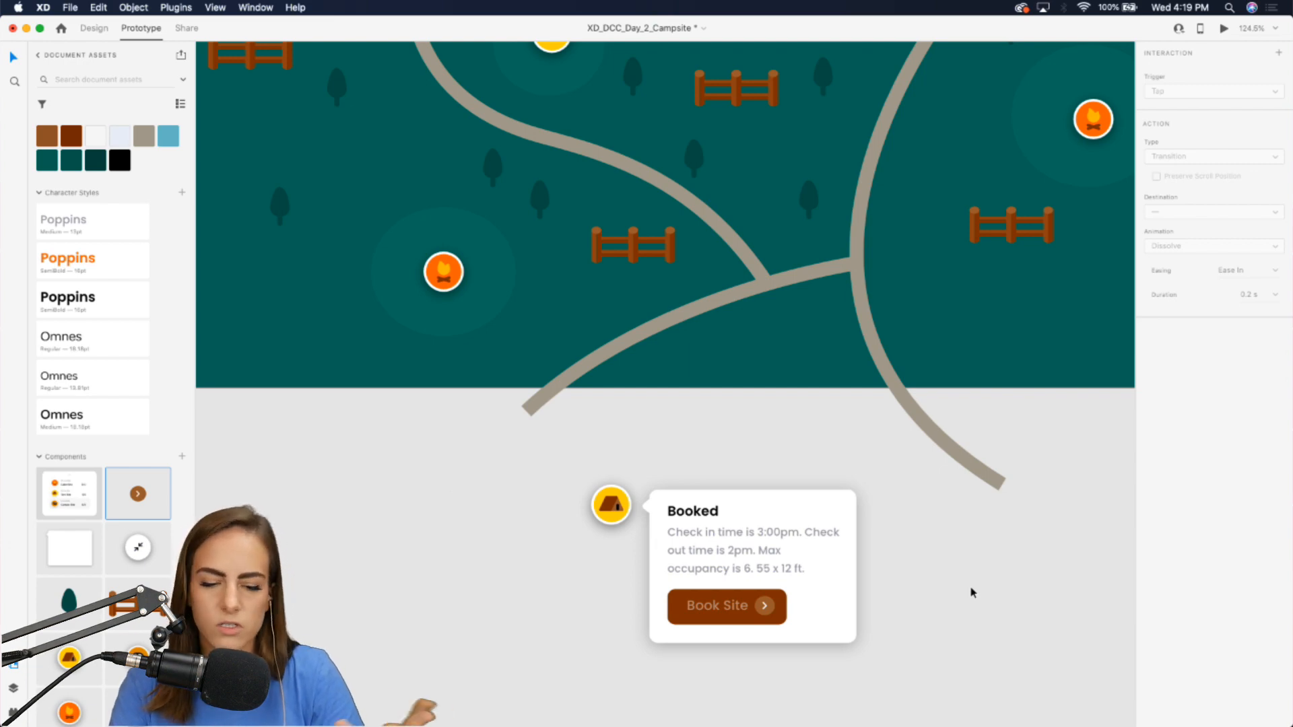
Switch the tent marker instance on the map back to its Closed state.
scroll(799, 570, up, 5)
scroll(627, 312, down, 5)
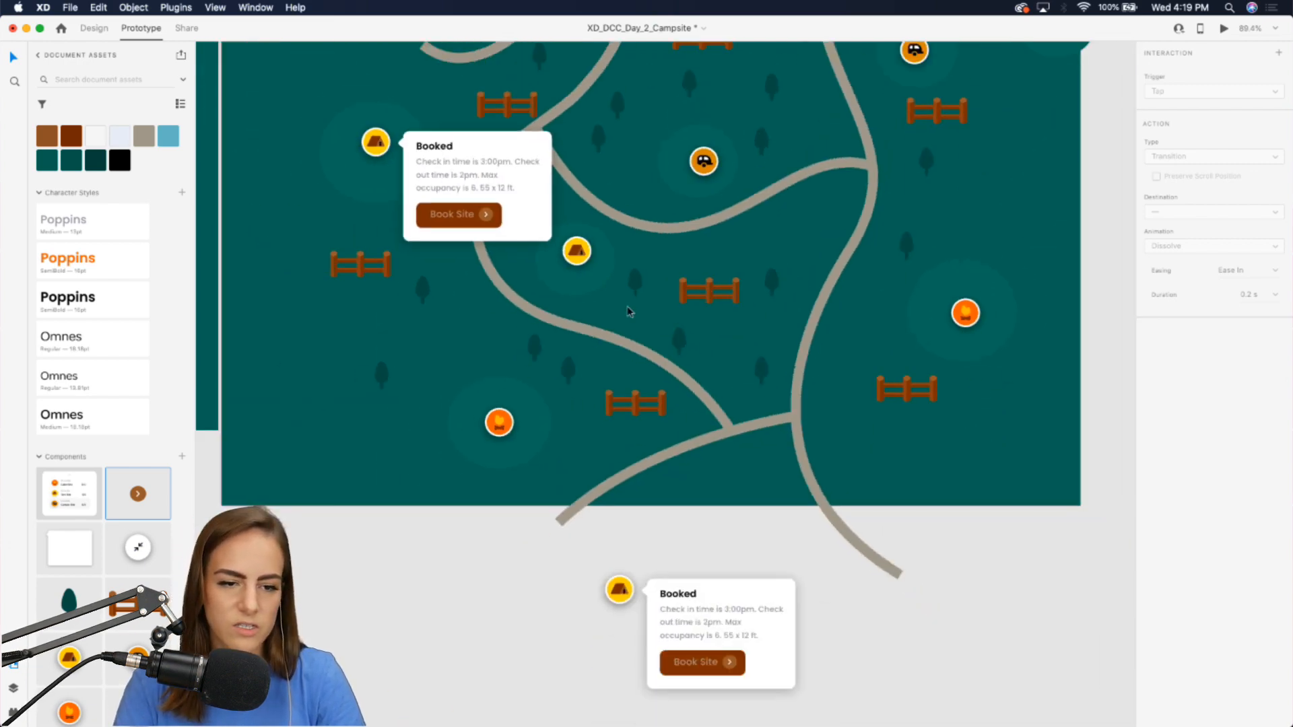
click(593, 241)
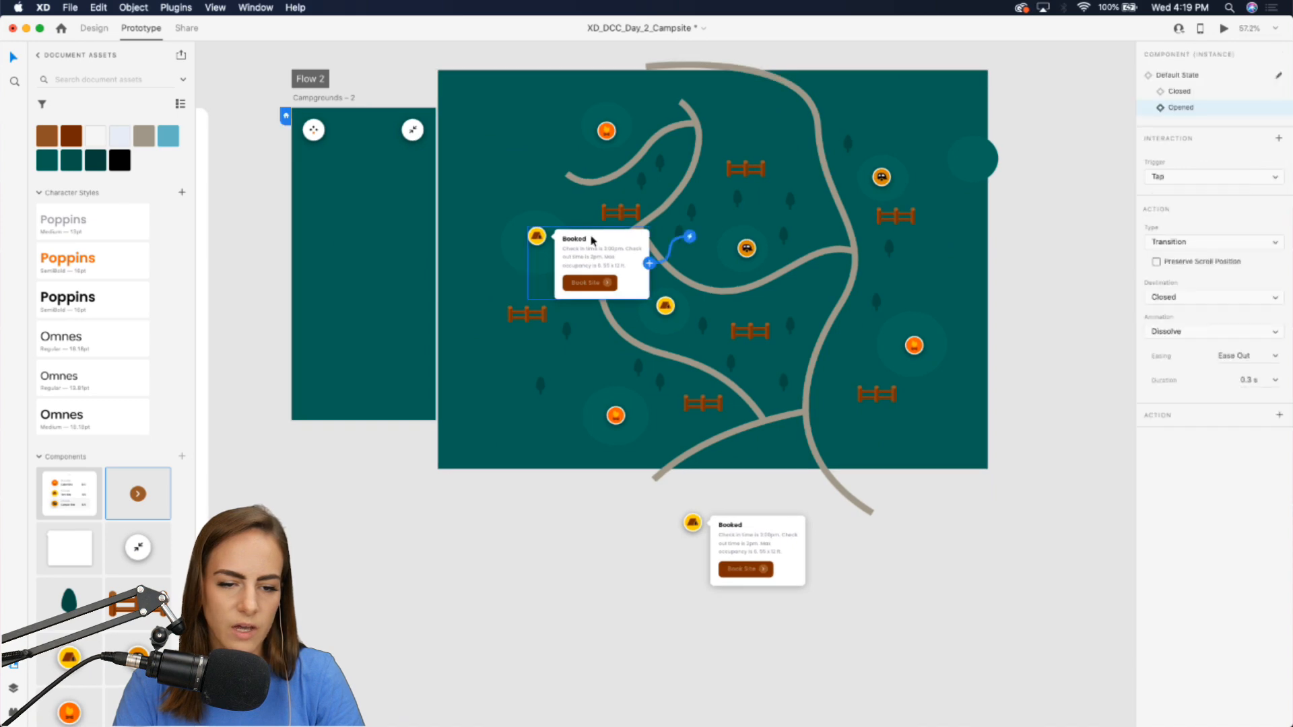
click(94, 28)
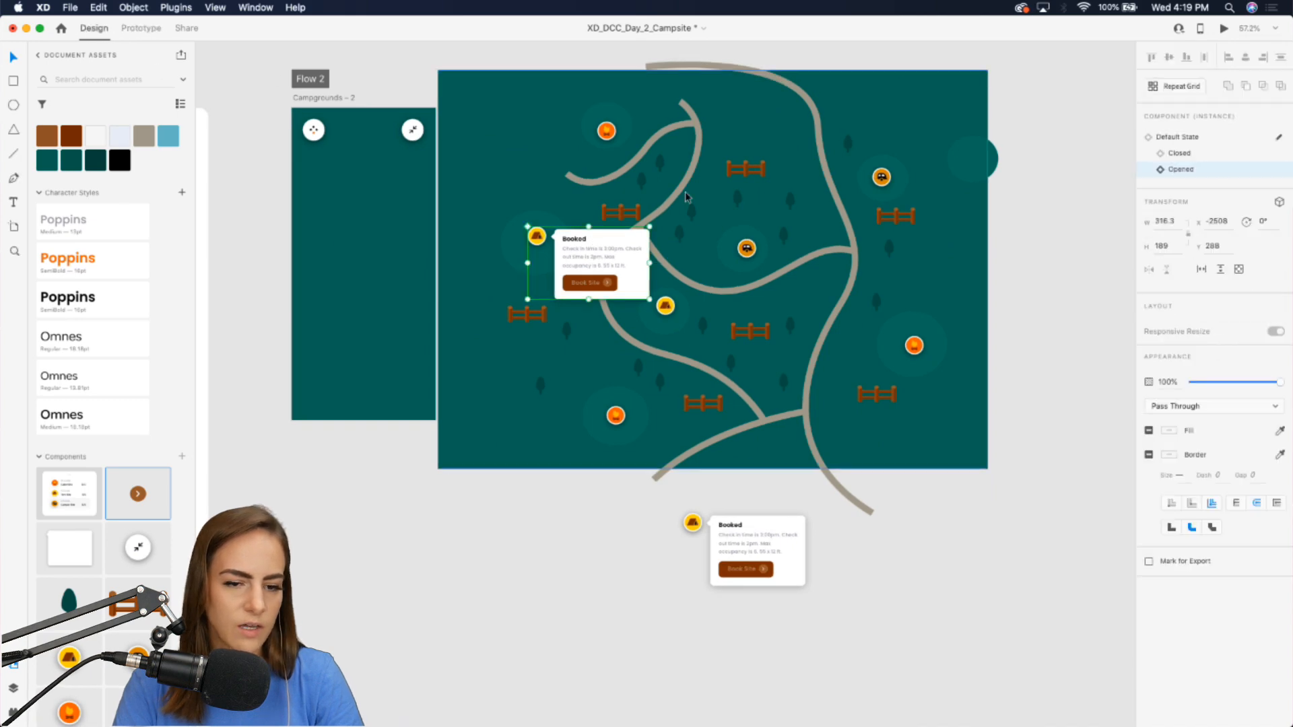
click(1175, 154)
Select all the map elements and group them together.
drag(1028, 471, 468, 77)
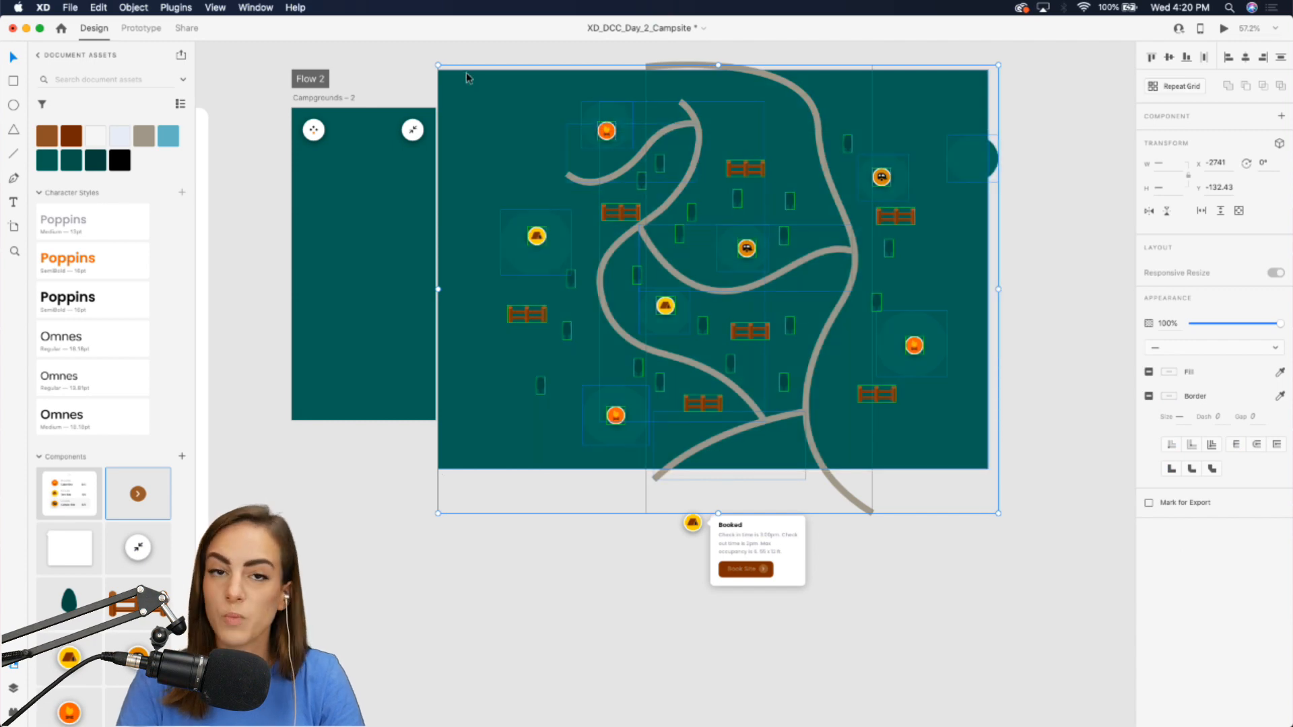
key(super+g)
click(536, 49)
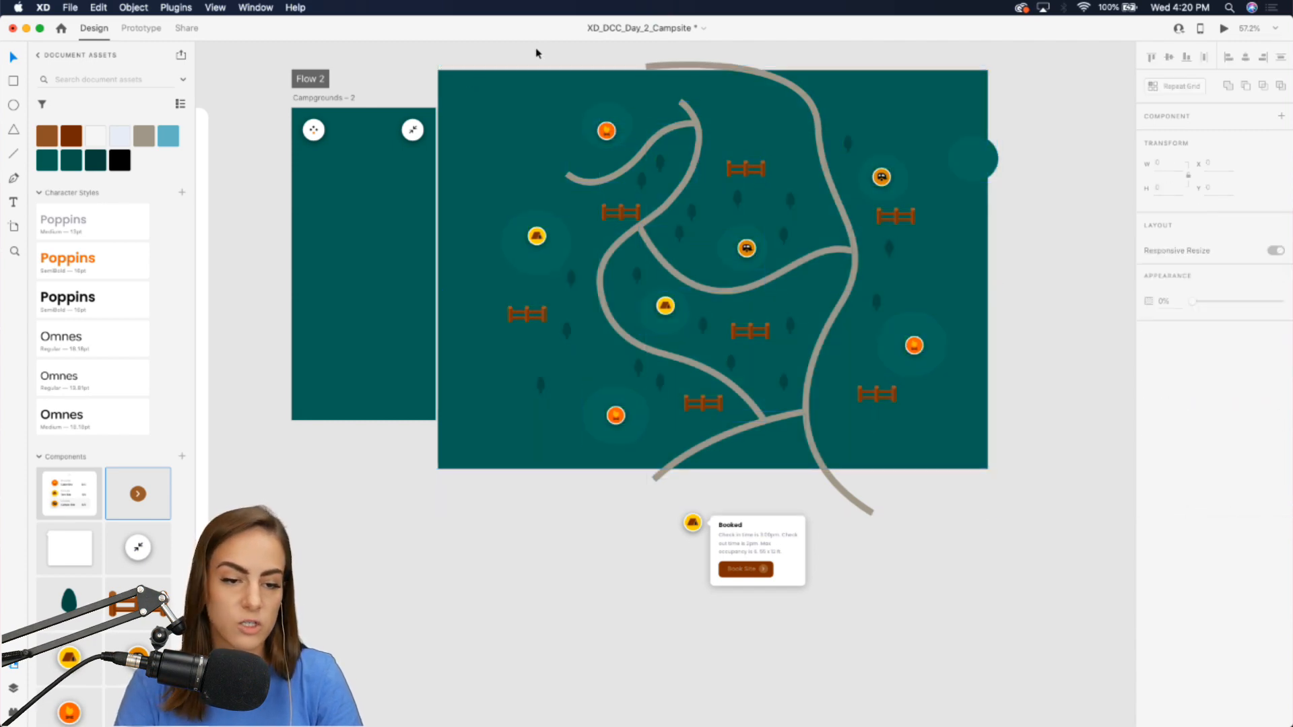
Draw a rectangle over the map area and use it to mask the map group.
scroll(535, 49, up, 4)
scroll(535, 49, right, 2)
scroll(535, 48, down, 3)
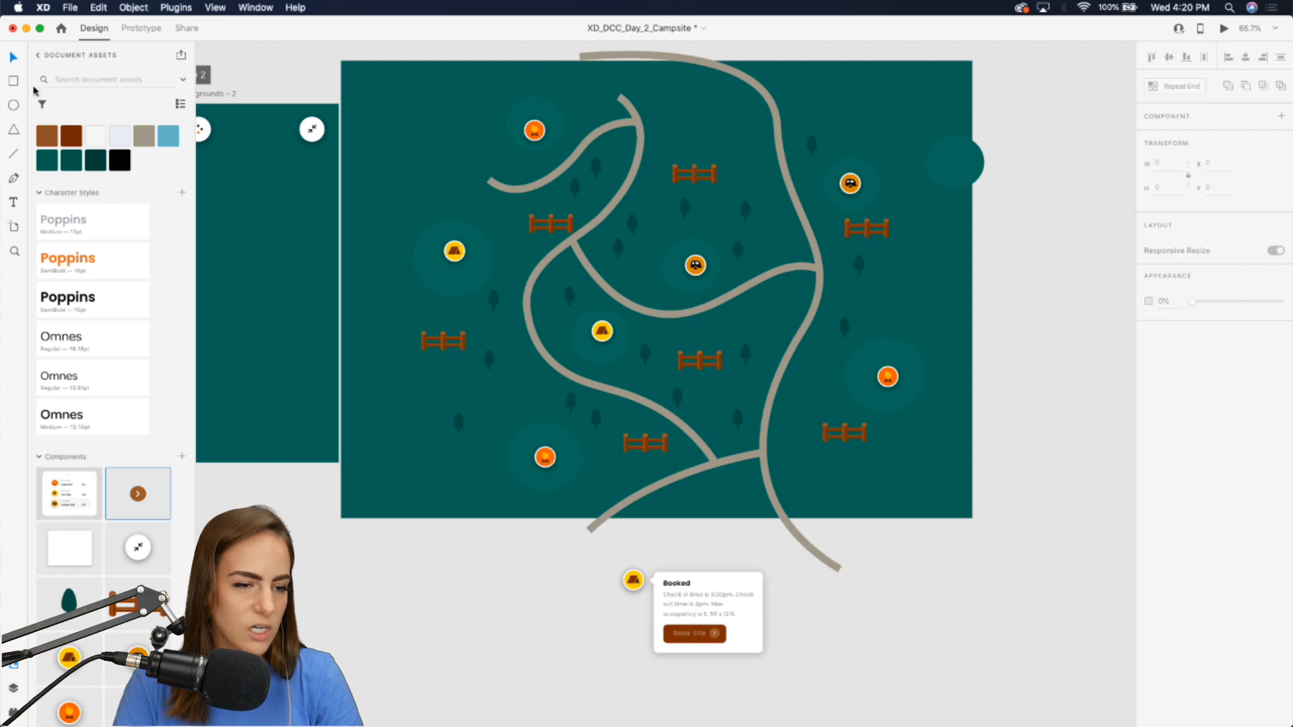
key(r)
mouse_move(406, 90)
mouse_down()
mouse_move(775, 383)
mouse_move(948, 492)
mouse_move(712, 289)
mouse_up()
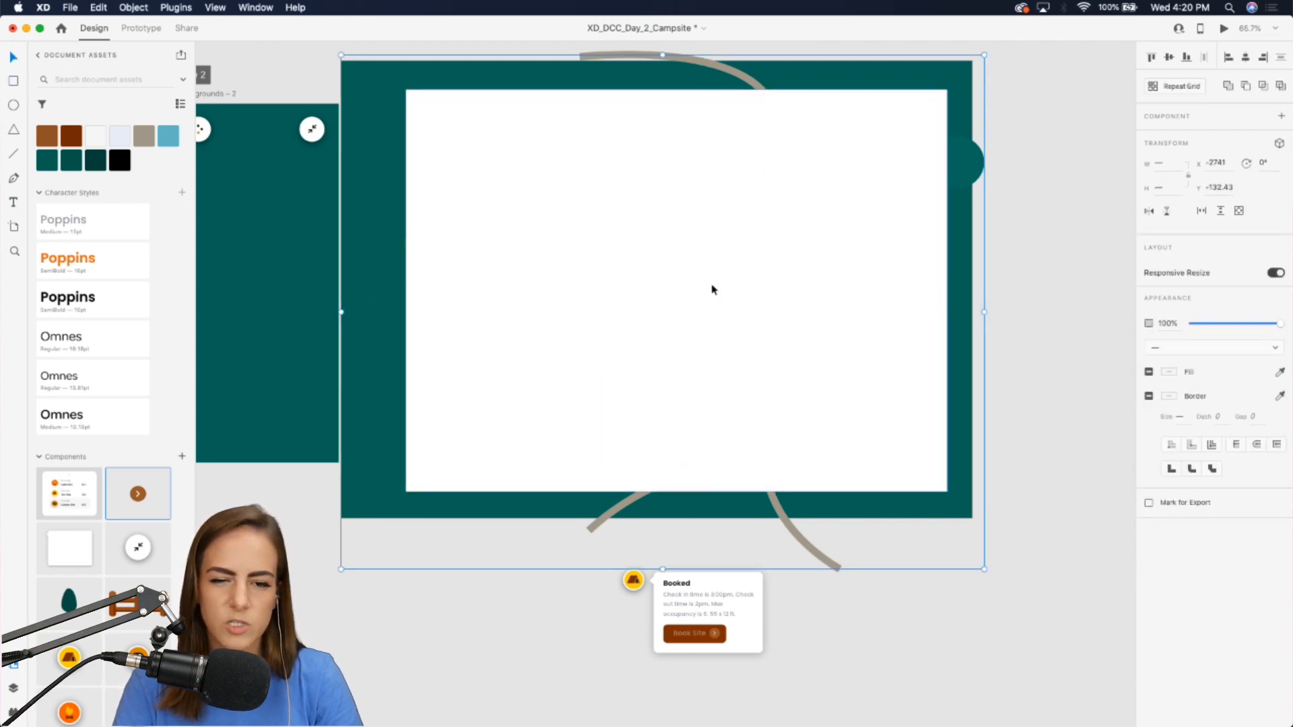
key(super+shift+m)
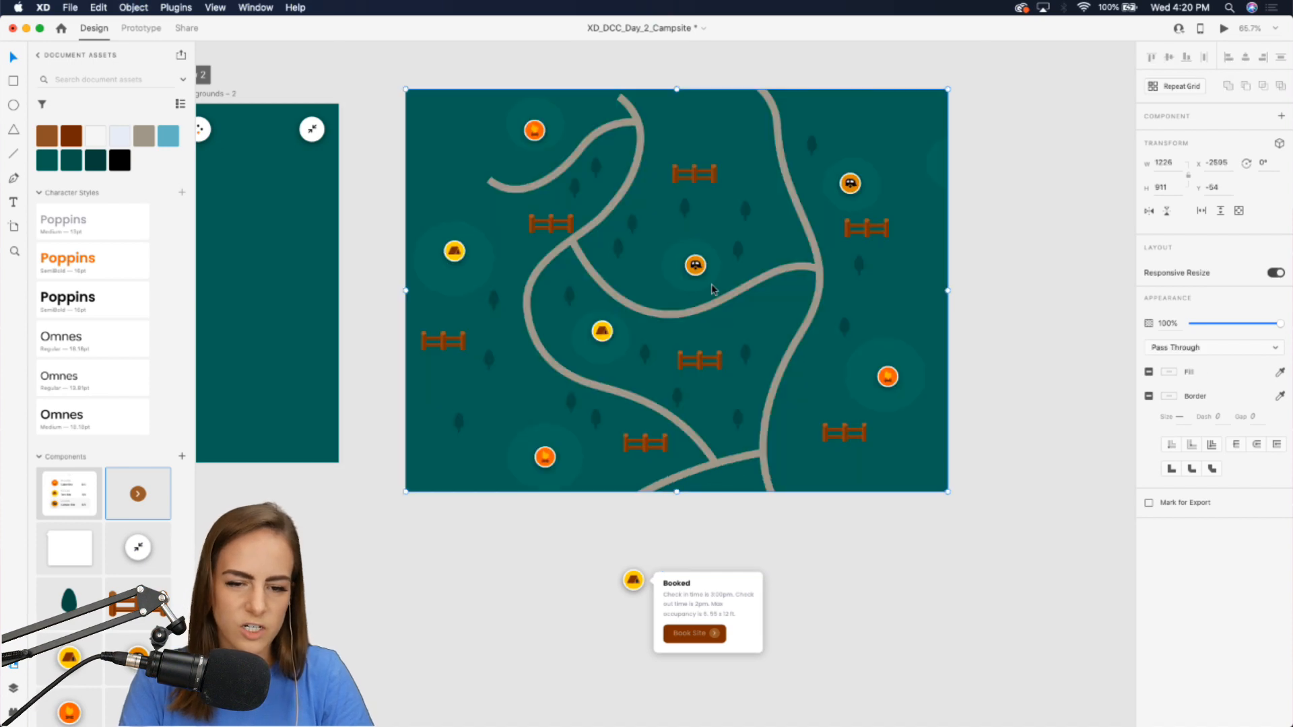
Move the masked map onto the Campgrounds - 2 artboard and send it to the back.
scroll(711, 284, left, 5)
drag(766, 272, 450, 263)
scroll(547, 268, left, 4)
right_click(551, 269)
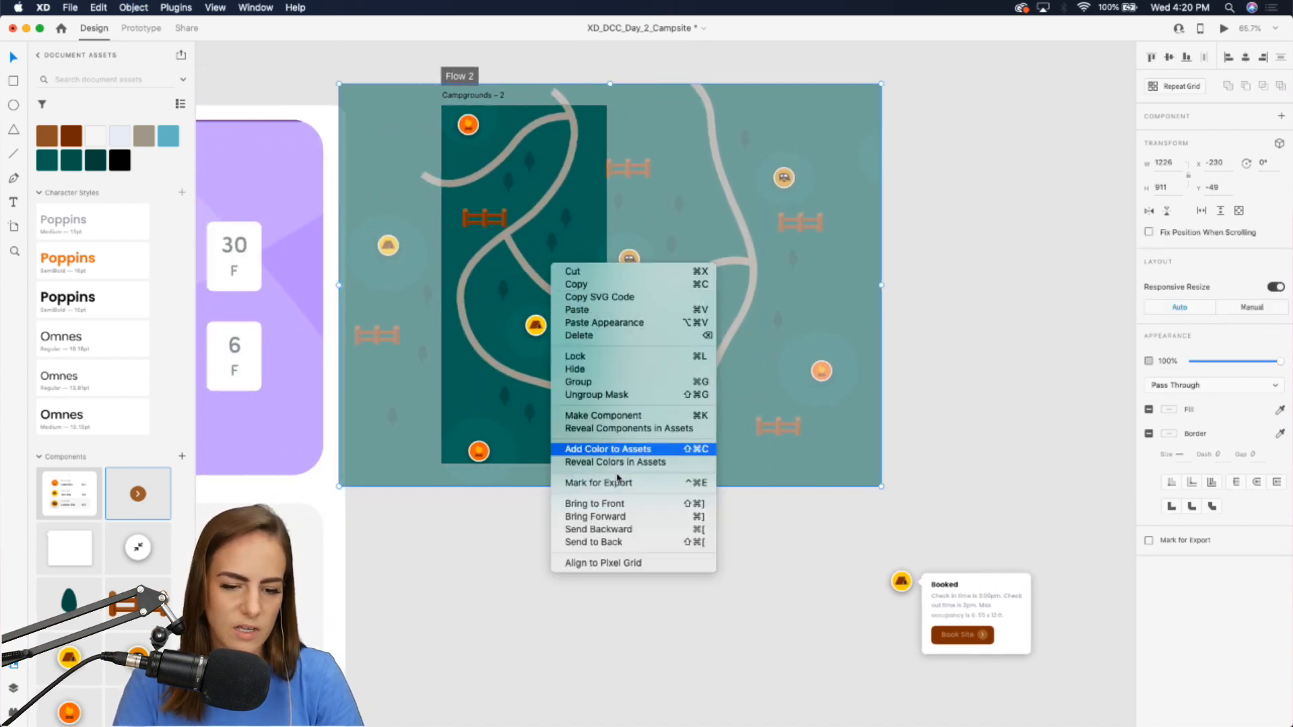
click(573, 539)
Reposition the masked map on the Campgrounds - 2 artboard and select it.
scroll(535, 263, up, 3)
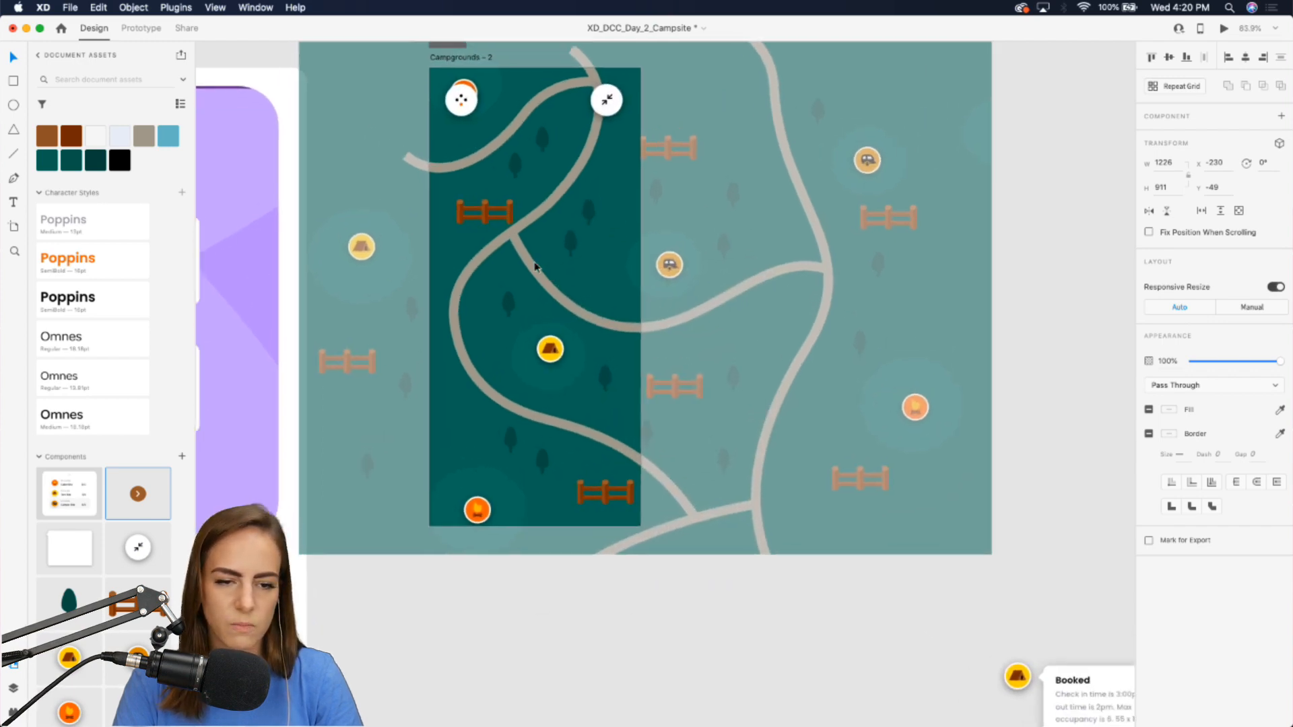
scroll(534, 263, left, 3)
drag(637, 226, 558, 207)
click(749, 652)
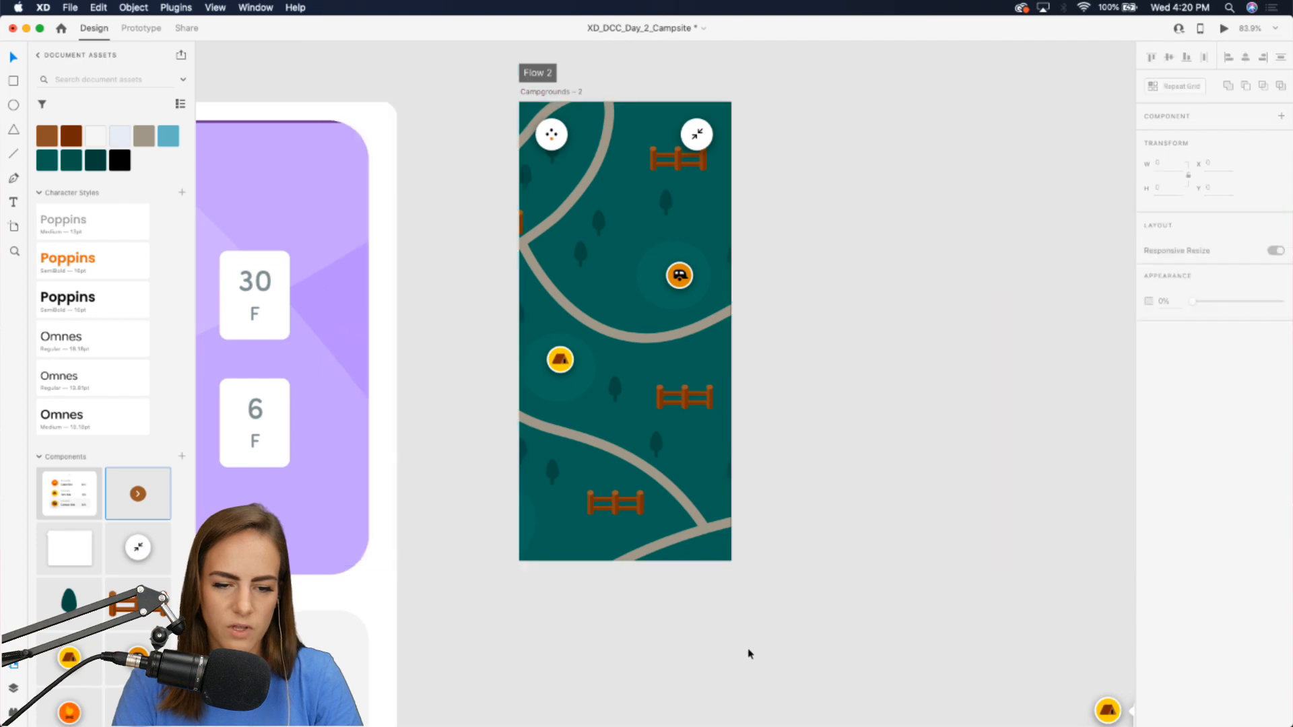
scroll(779, 467, left, 3)
click(784, 448)
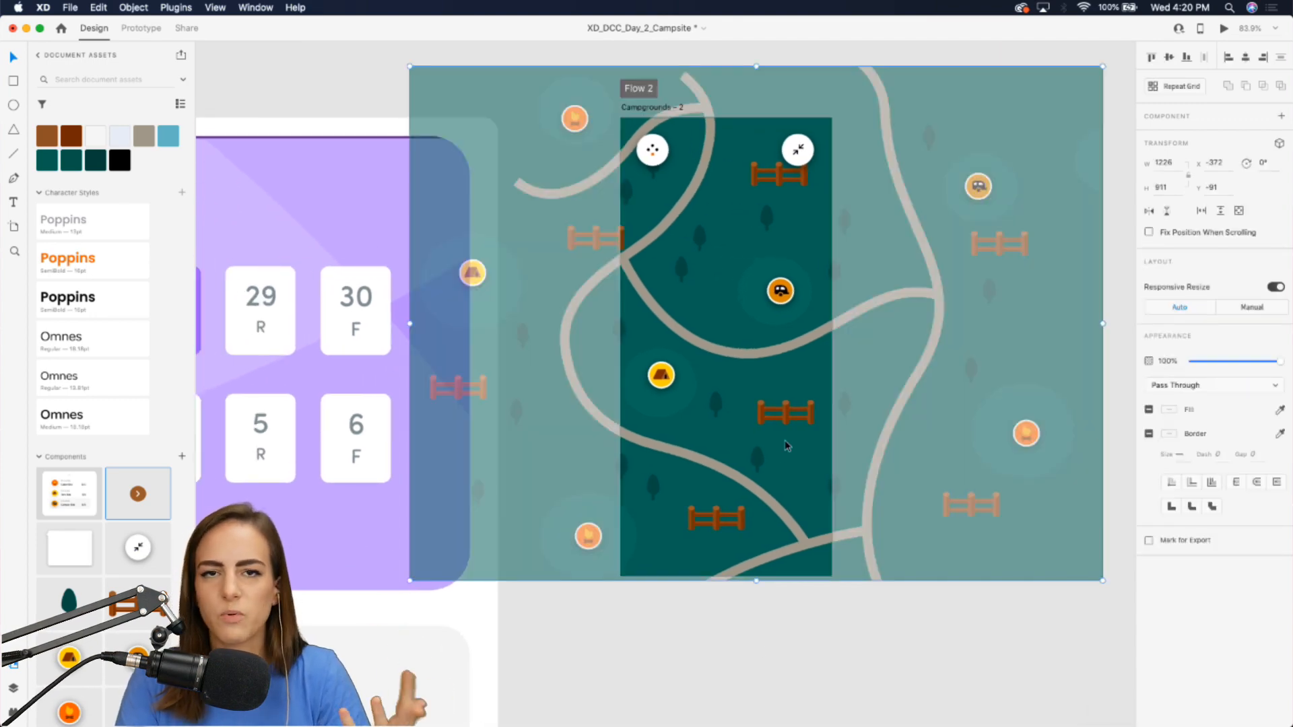
Preview the Campgrounds - 2 artboard's flow to check the map before scrolling is set up.
click(139, 28)
click(324, 91)
scroll(326, 87, right, 3)
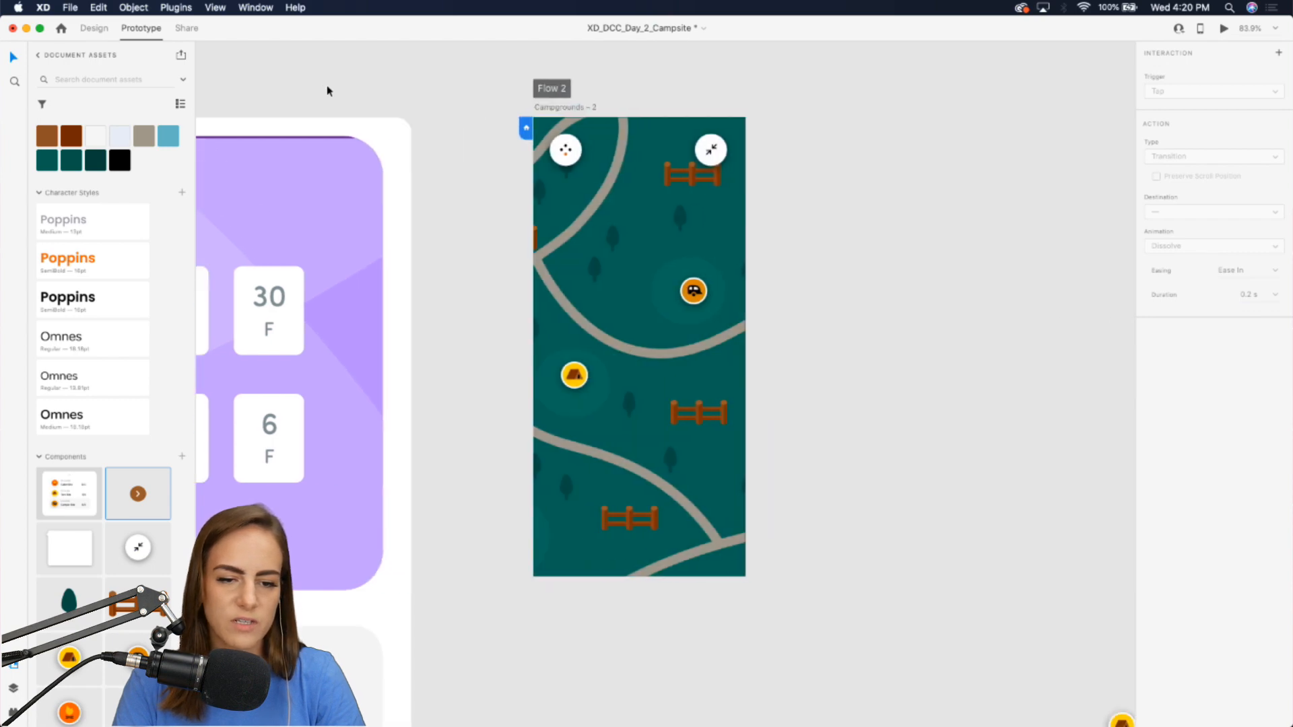
click(526, 132)
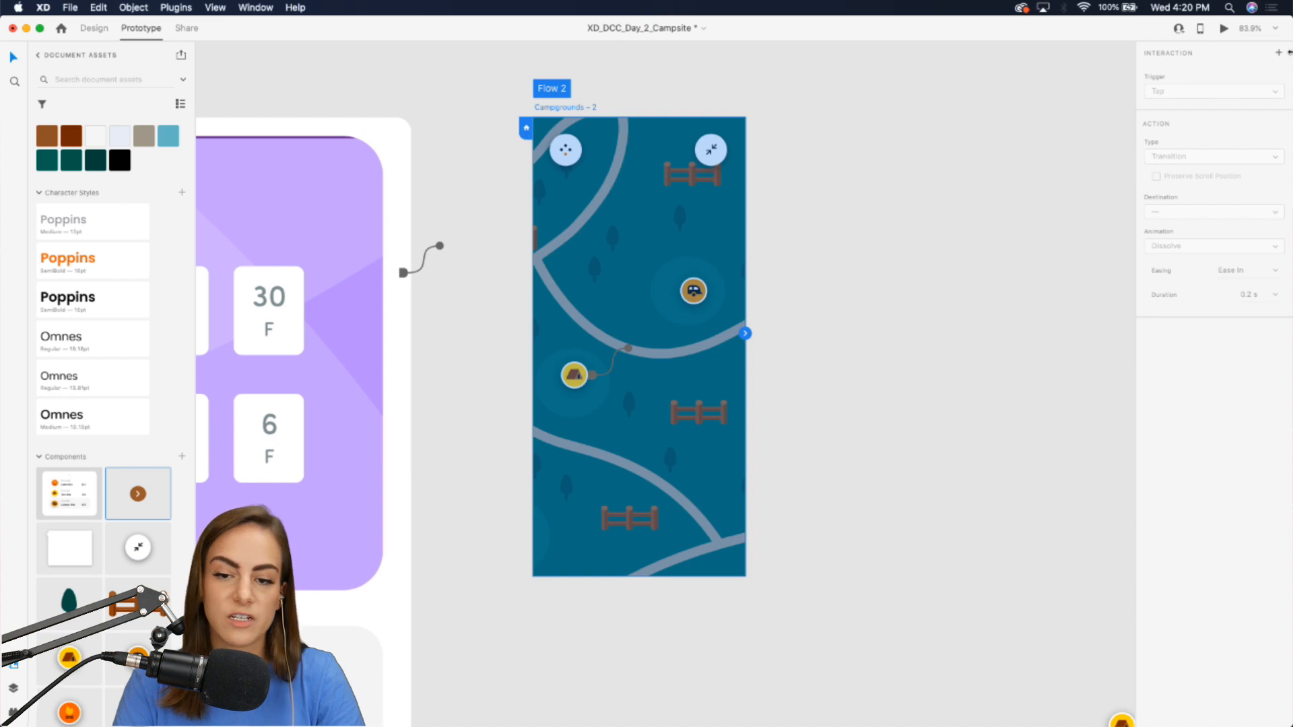
click(1224, 28)
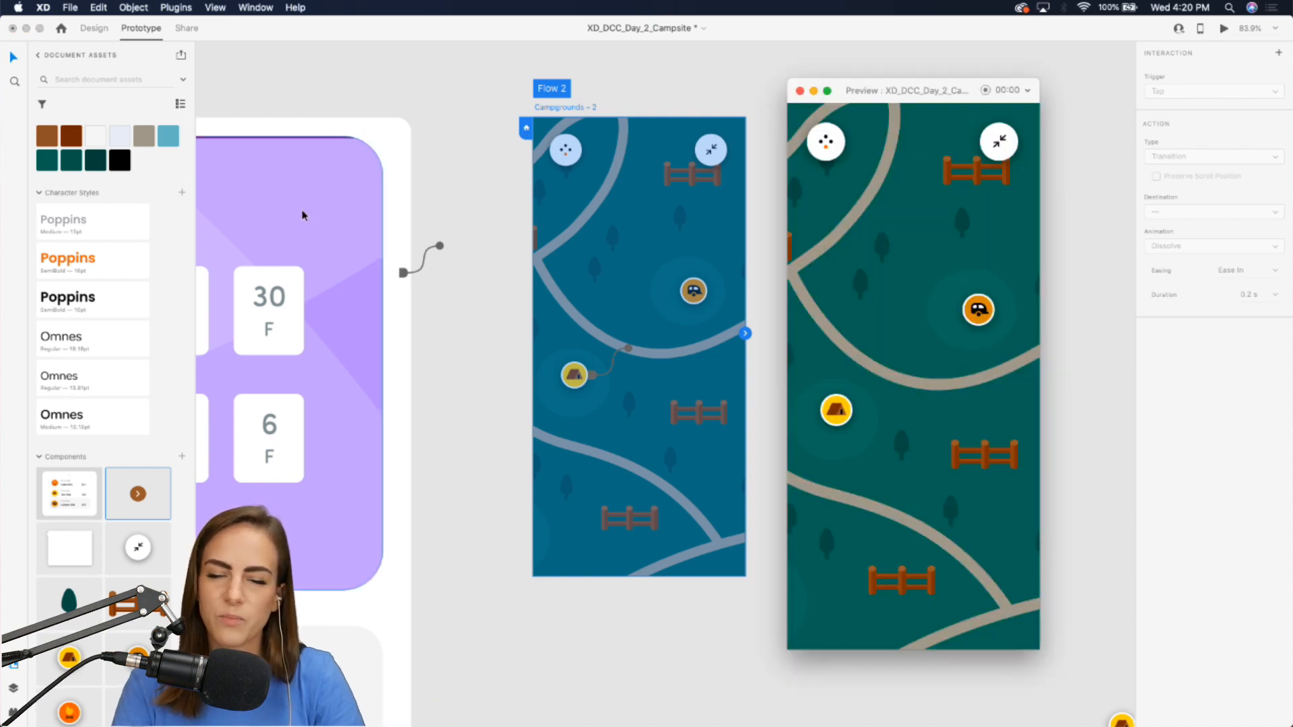
scroll(303, 215, right, 3)
scroll(304, 216, right, 1)
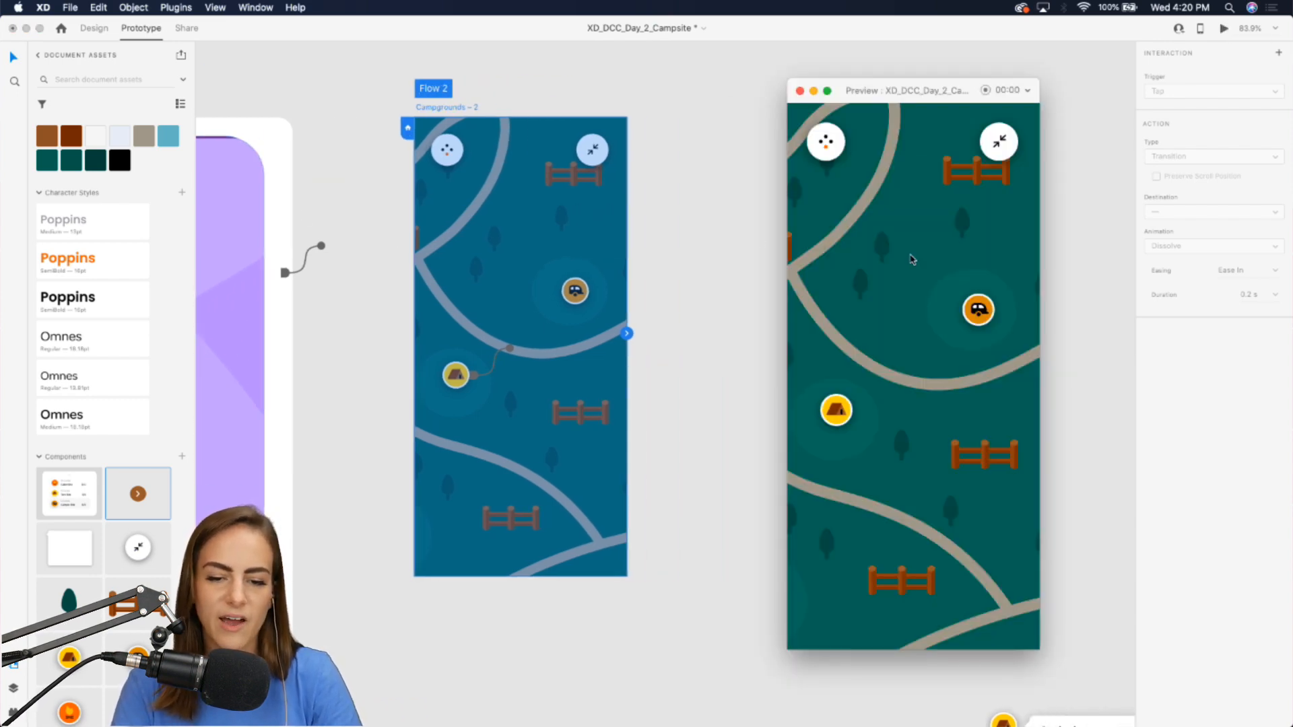
click(799, 92)
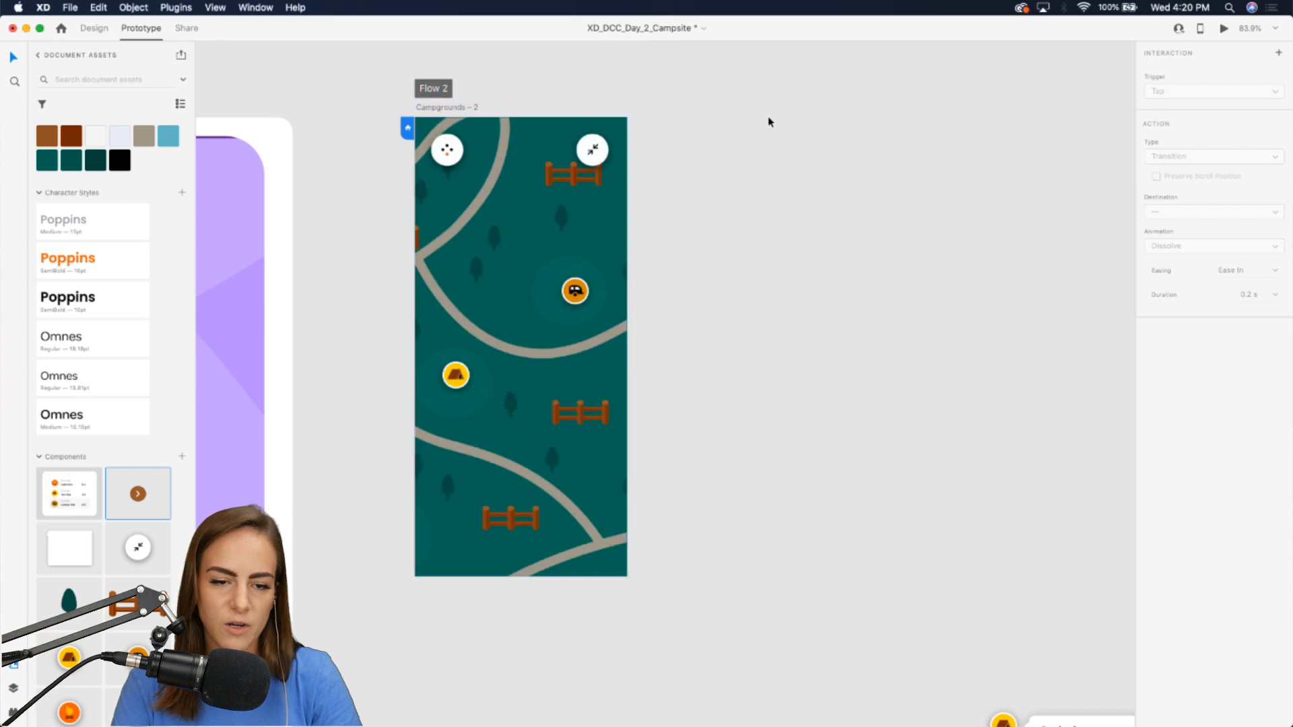
Turn the map into a scroll group and extend its viewport to the artboard's top edge, 812 tall.
click(89, 30)
click(525, 254)
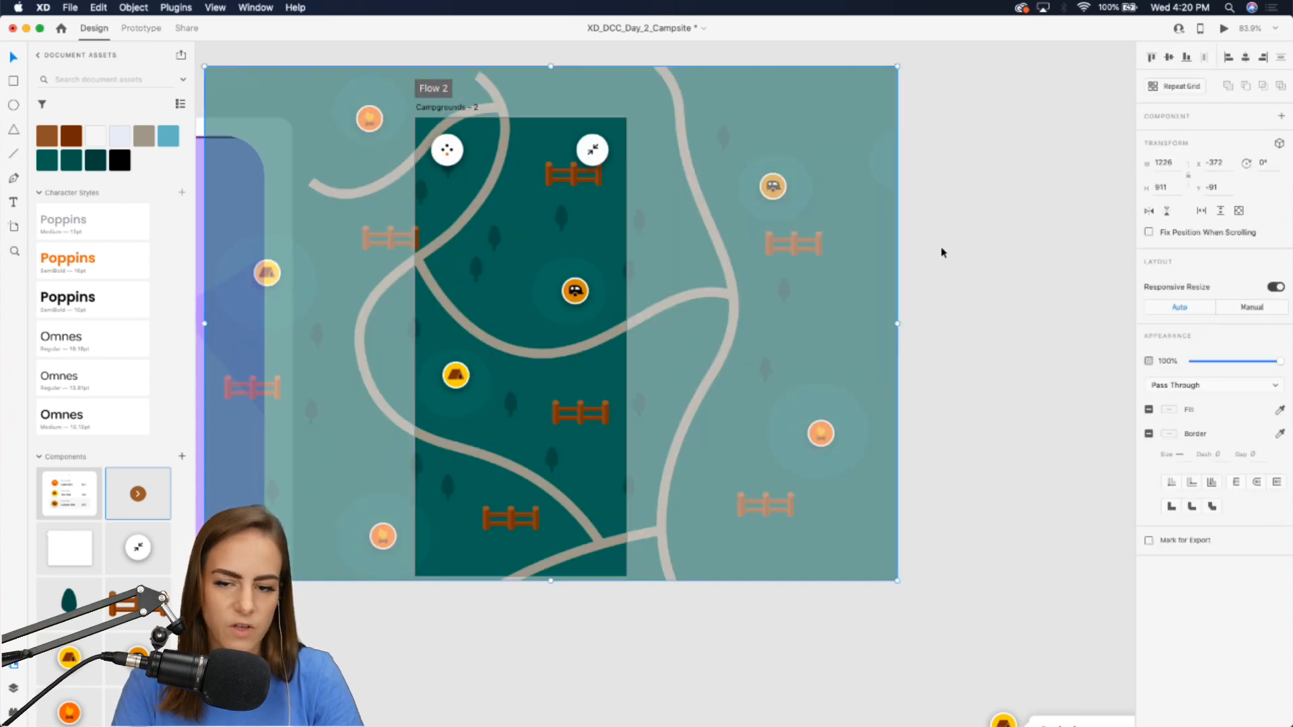
click(1238, 210)
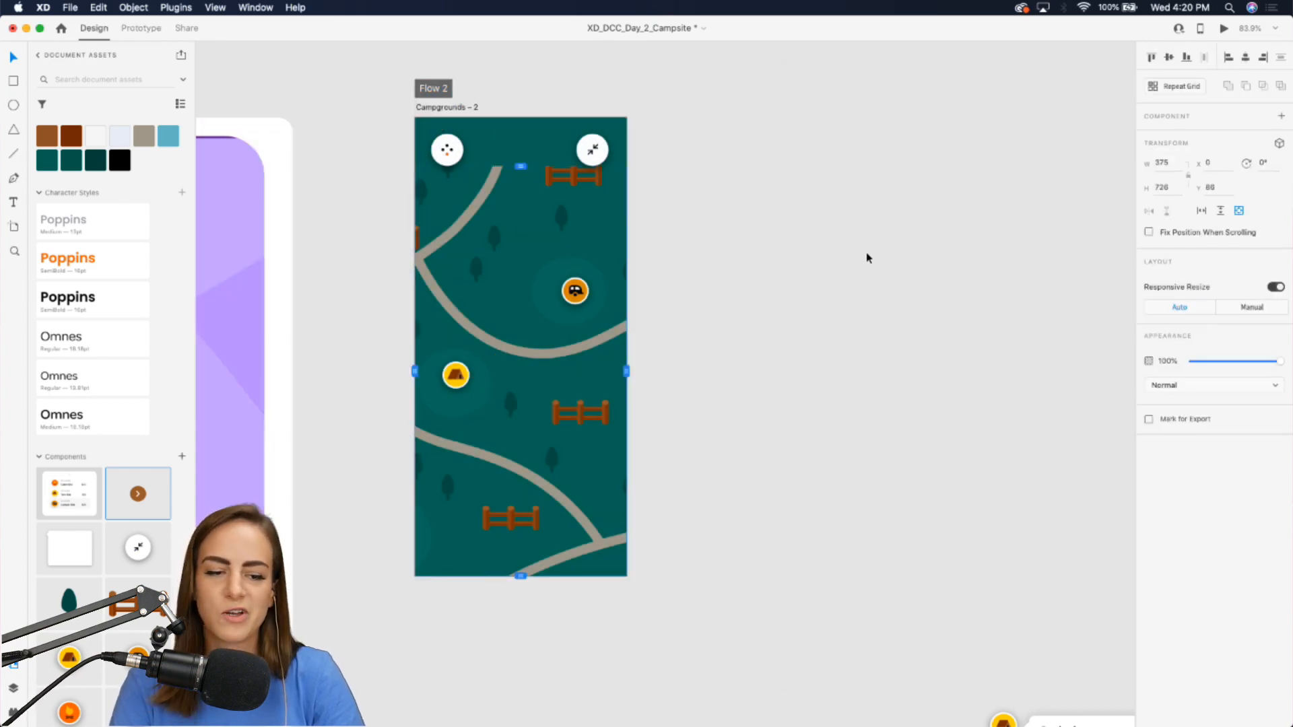
drag(520, 166, 522, 117)
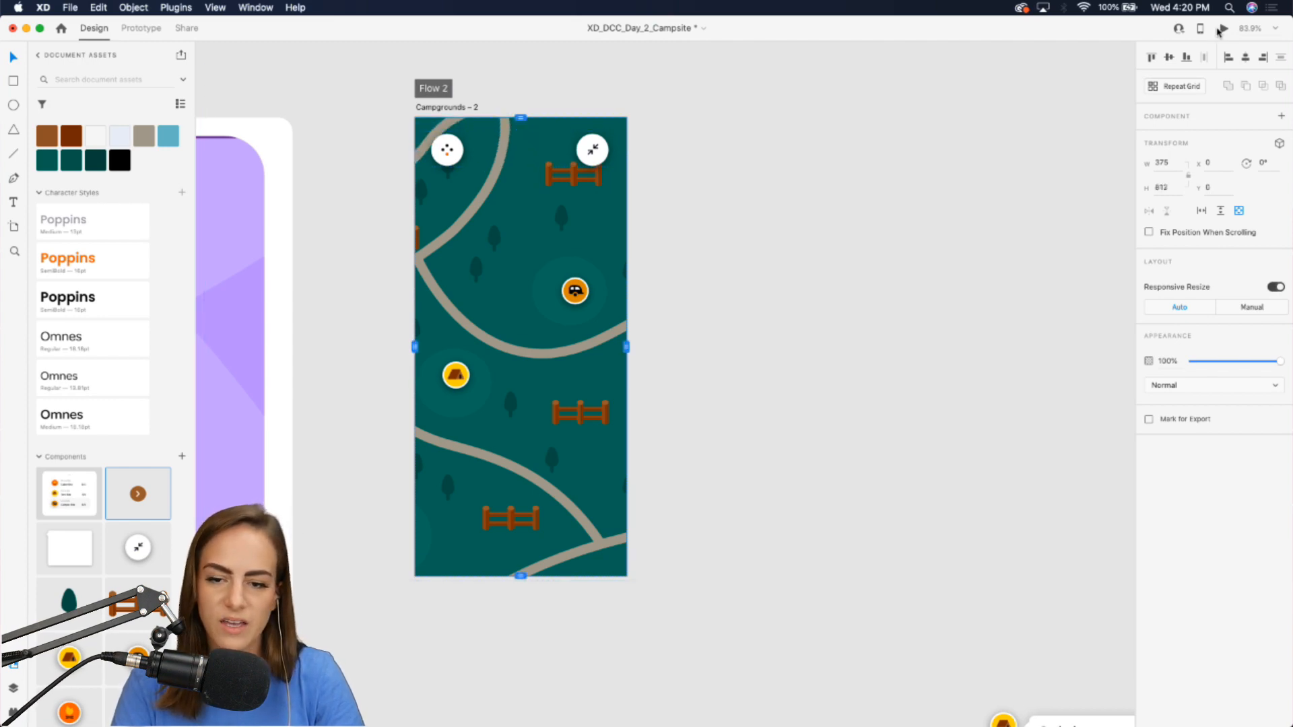
Preview the prototype and pan the map in all directions to test the scroll group.
click(1222, 29)
scroll(954, 301, down, 3)
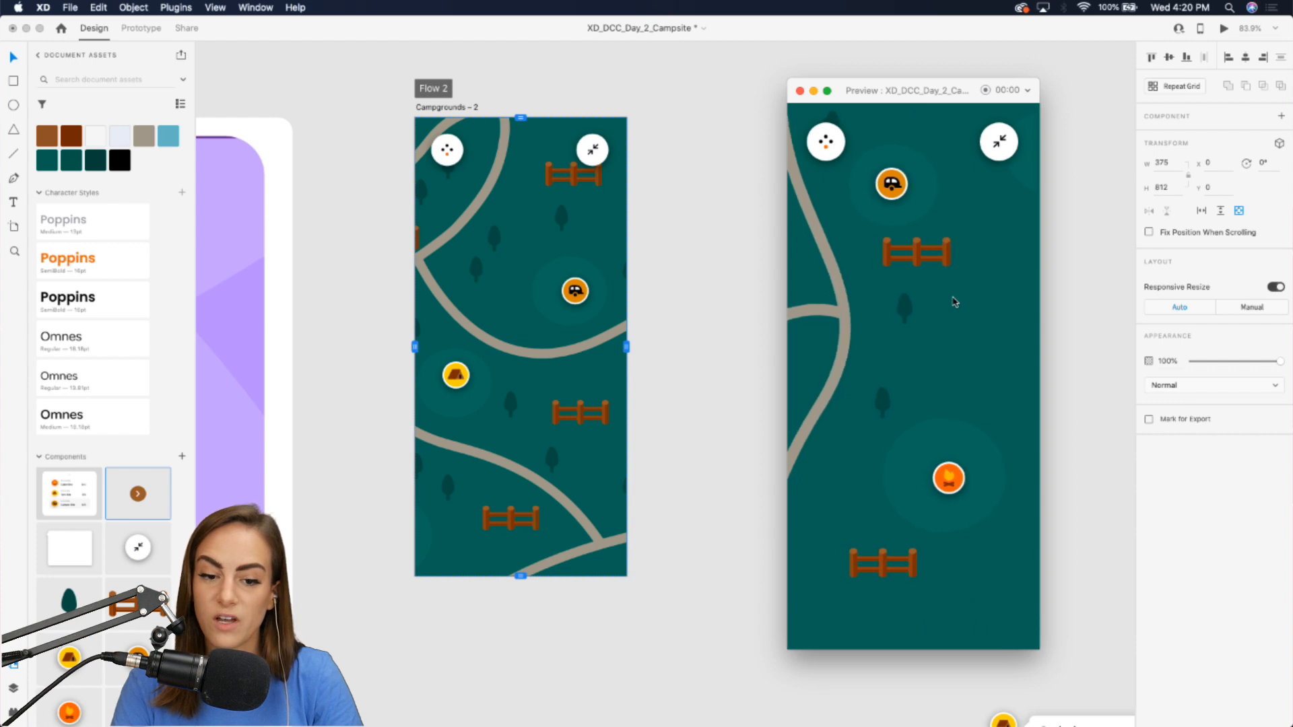
scroll(954, 300, up, 3)
scroll(954, 301, up, 1)
scroll(953, 301, left, 1)
scroll(954, 301, down, 1)
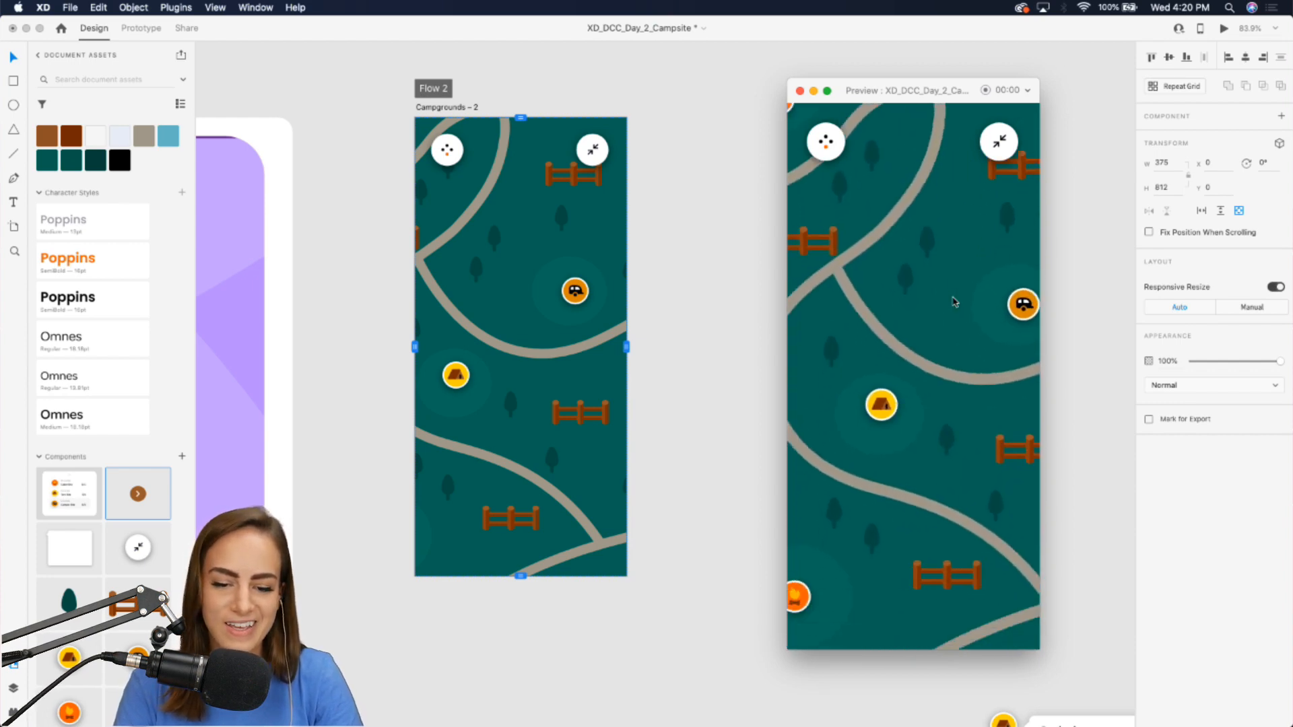
scroll(953, 302, left, 3)
scroll(953, 301, right, 3)
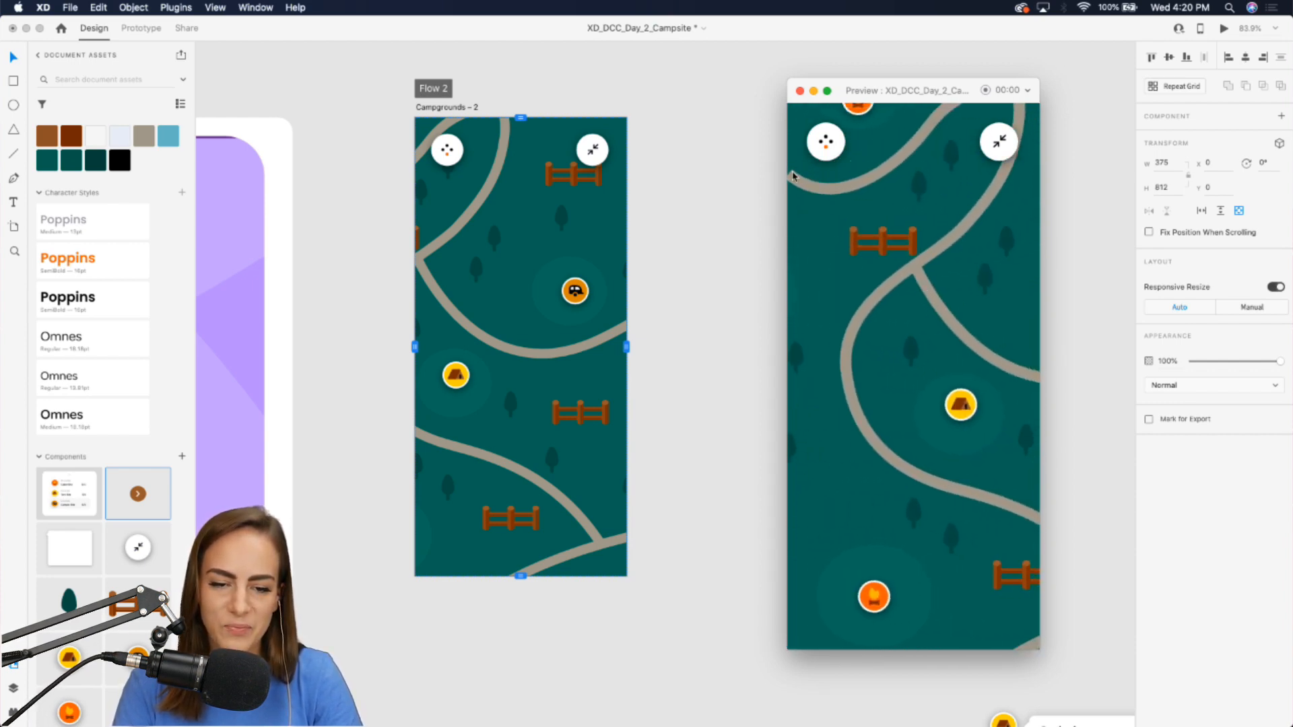
scroll(851, 208, left, 3)
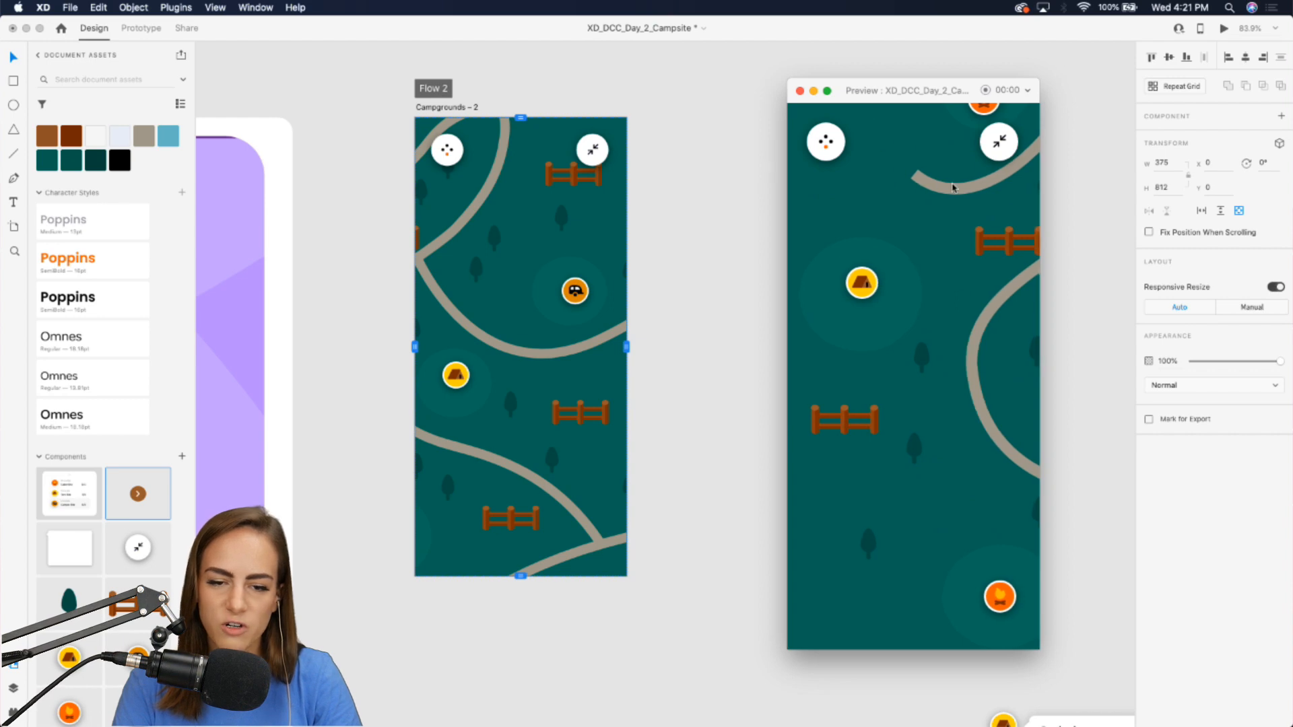
scroll(903, 323, right, 2)
scroll(860, 450, left, 2)
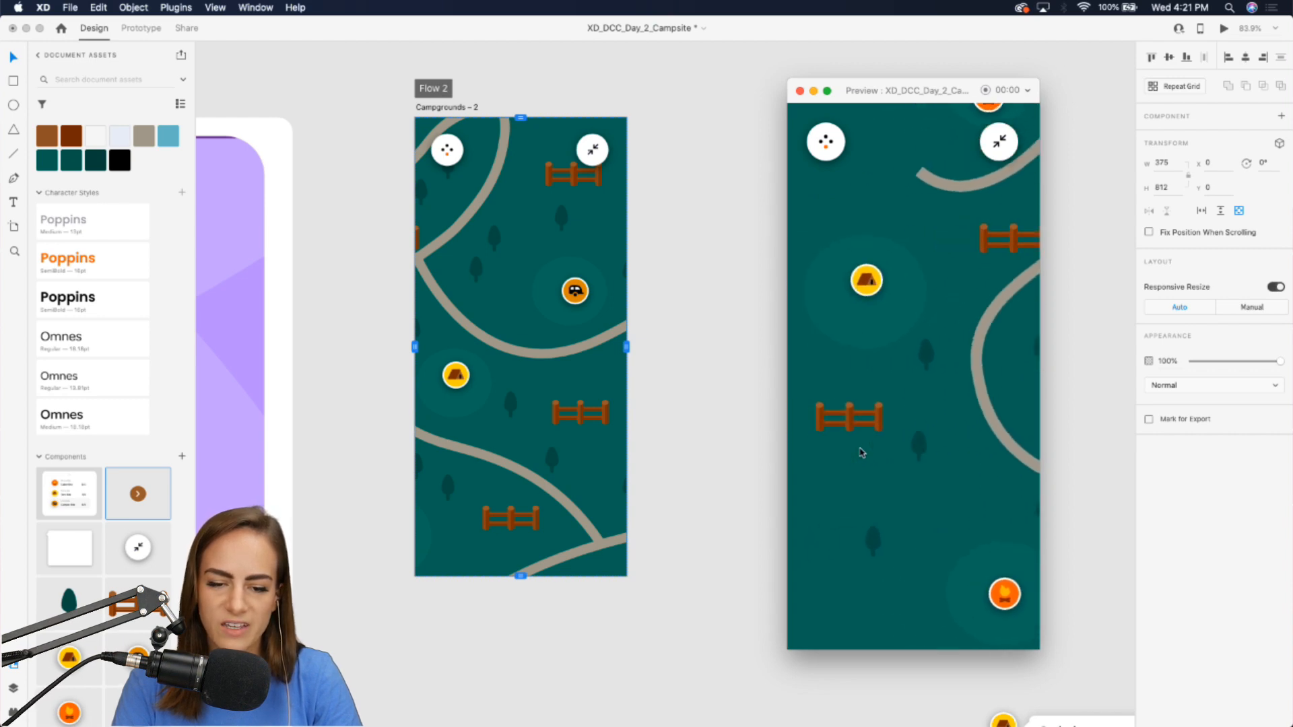
scroll(878, 413, right, 5)
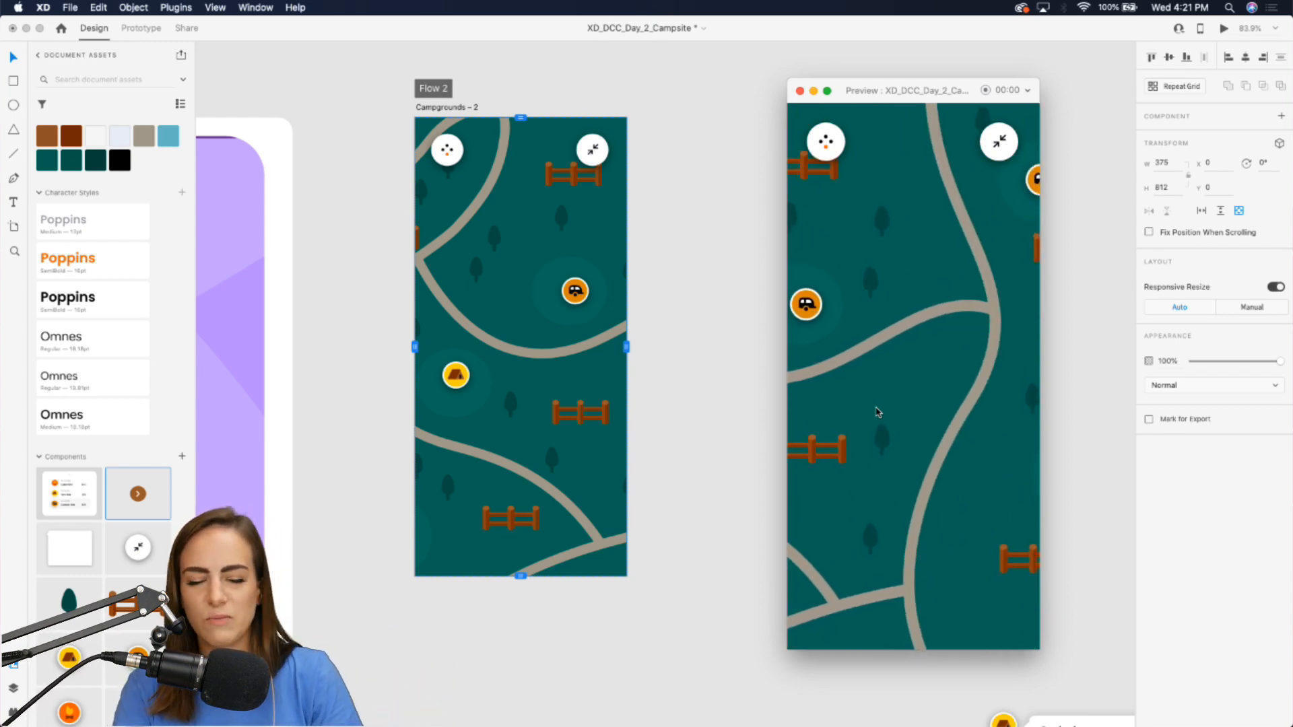
scroll(877, 412, left, 5)
scroll(877, 412, up, 2)
scroll(877, 412, down, 2)
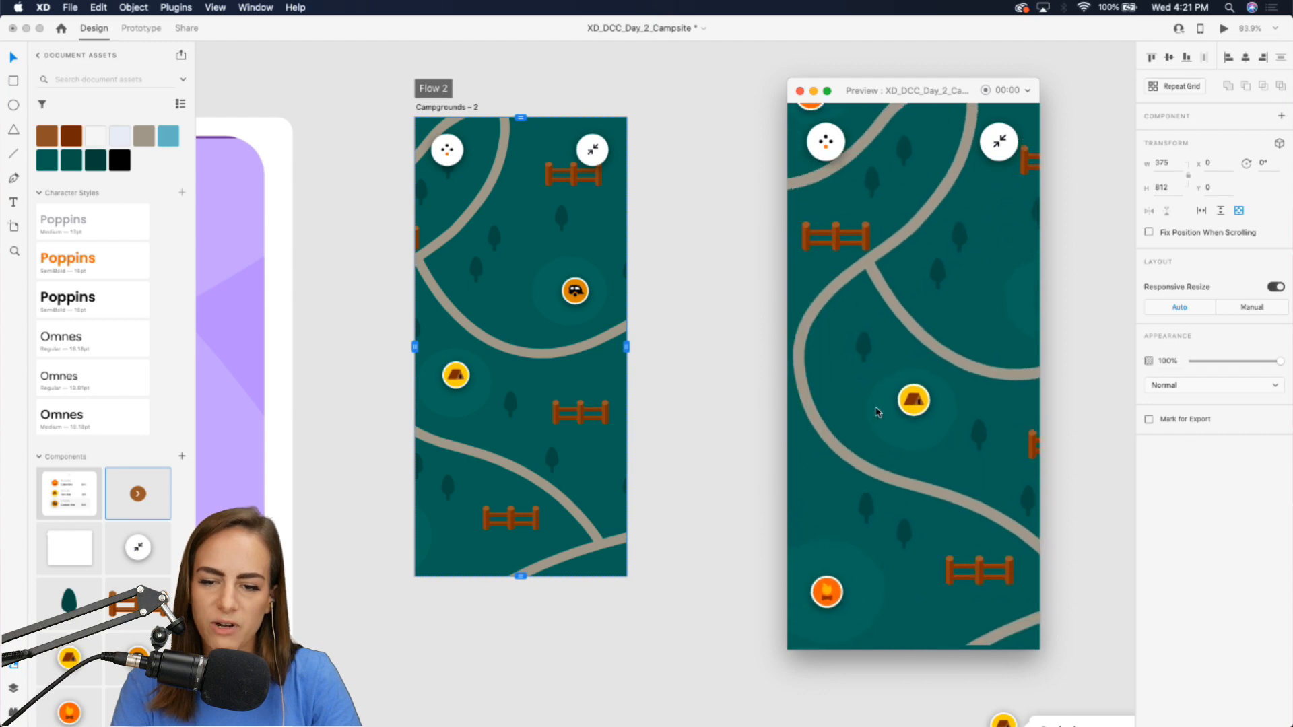
scroll(877, 413, left, 4)
scroll(878, 412, right, 7)
scroll(878, 412, up, 3)
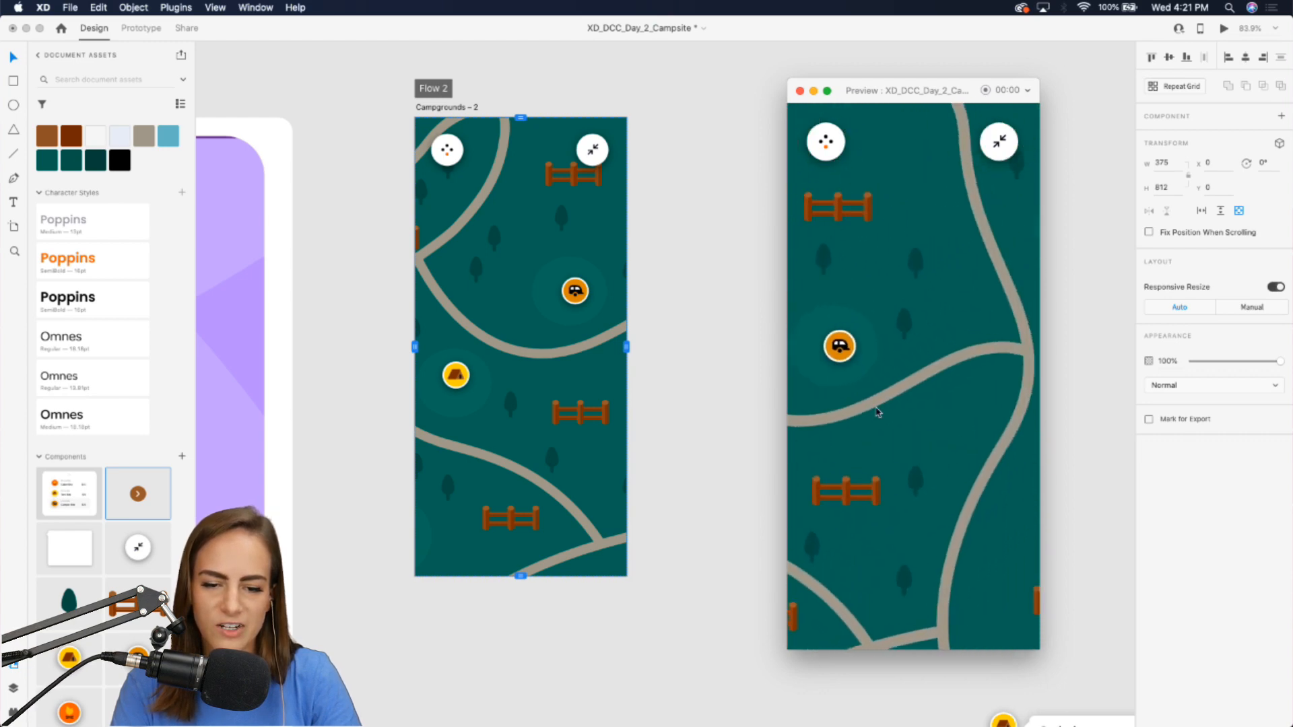
scroll(877, 412, left, 6)
scroll(877, 413, down, 3)
scroll(877, 412, left, 2)
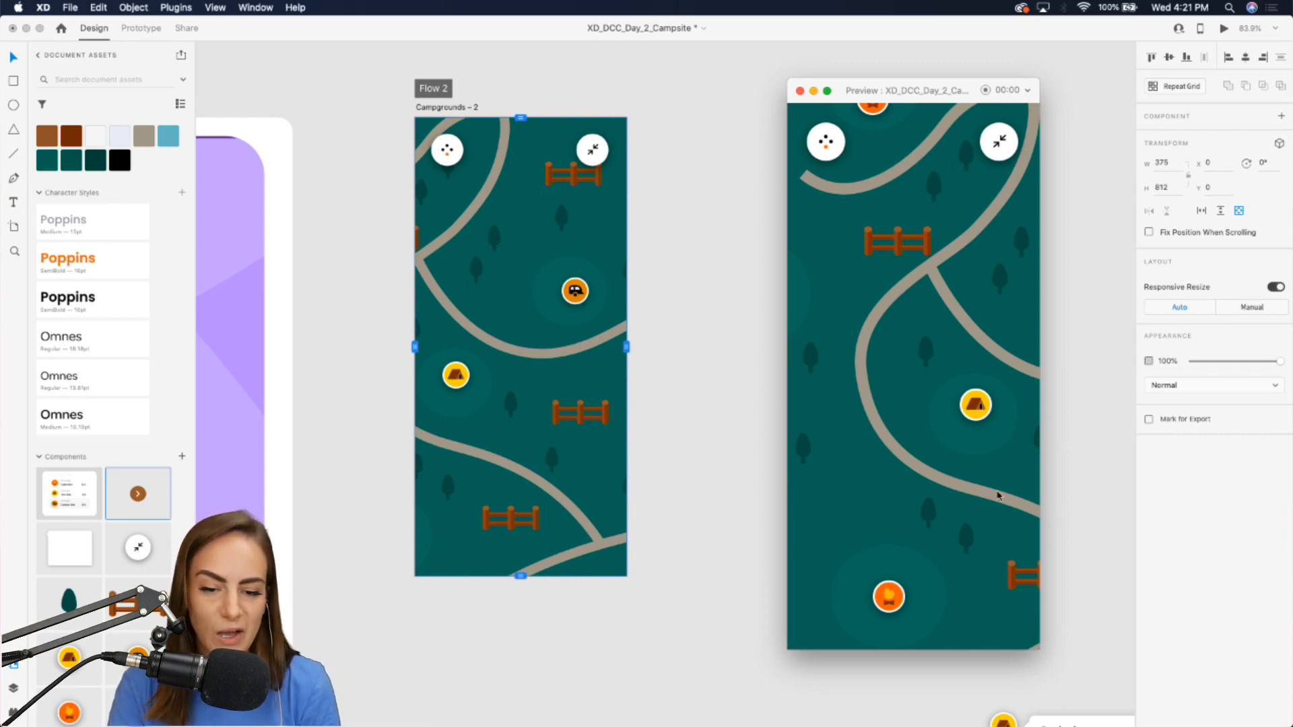
scroll(997, 496, left, 3)
scroll(998, 495, right, 2)
scroll(999, 496, right, 2)
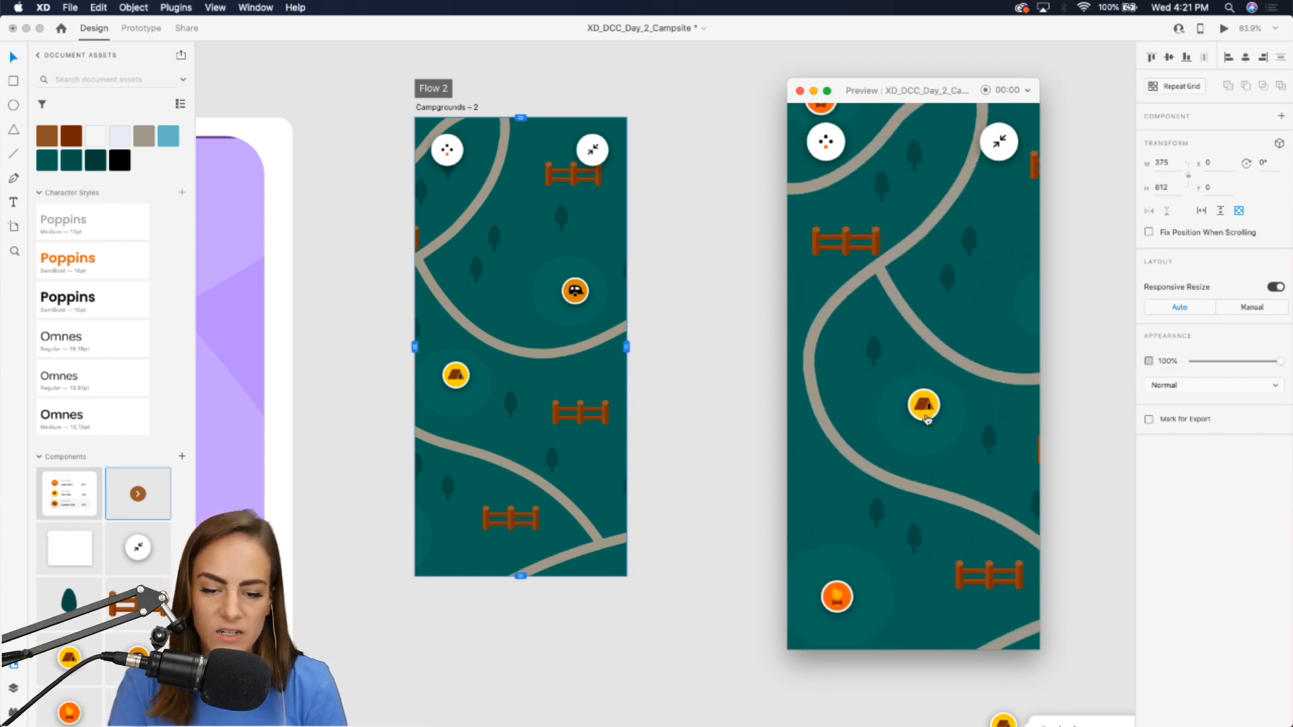
Tap a tent marker in the preview to open its info card.
click(926, 414)
scroll(926, 414, left, 2)
scroll(839, 414, right, 2)
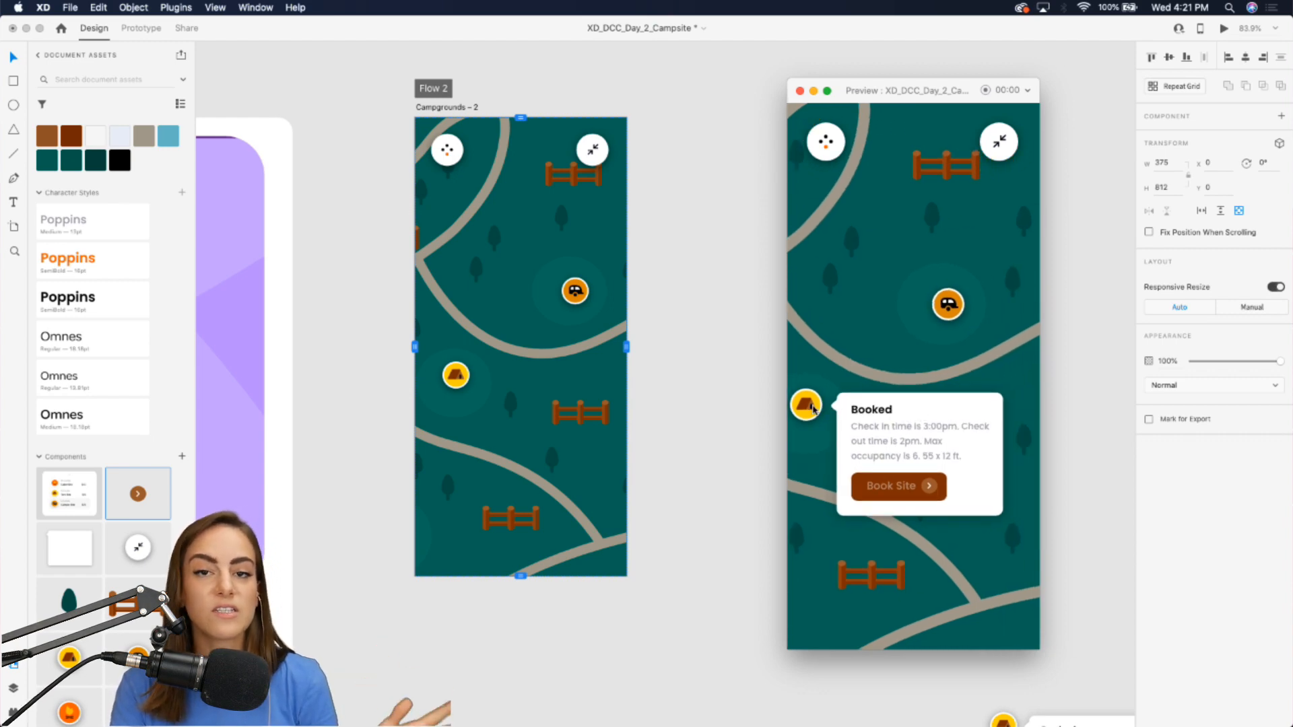
Pan the map in the preview and tap tent markers to open their info cards, then close the preview.
scroll(813, 409, left, 3)
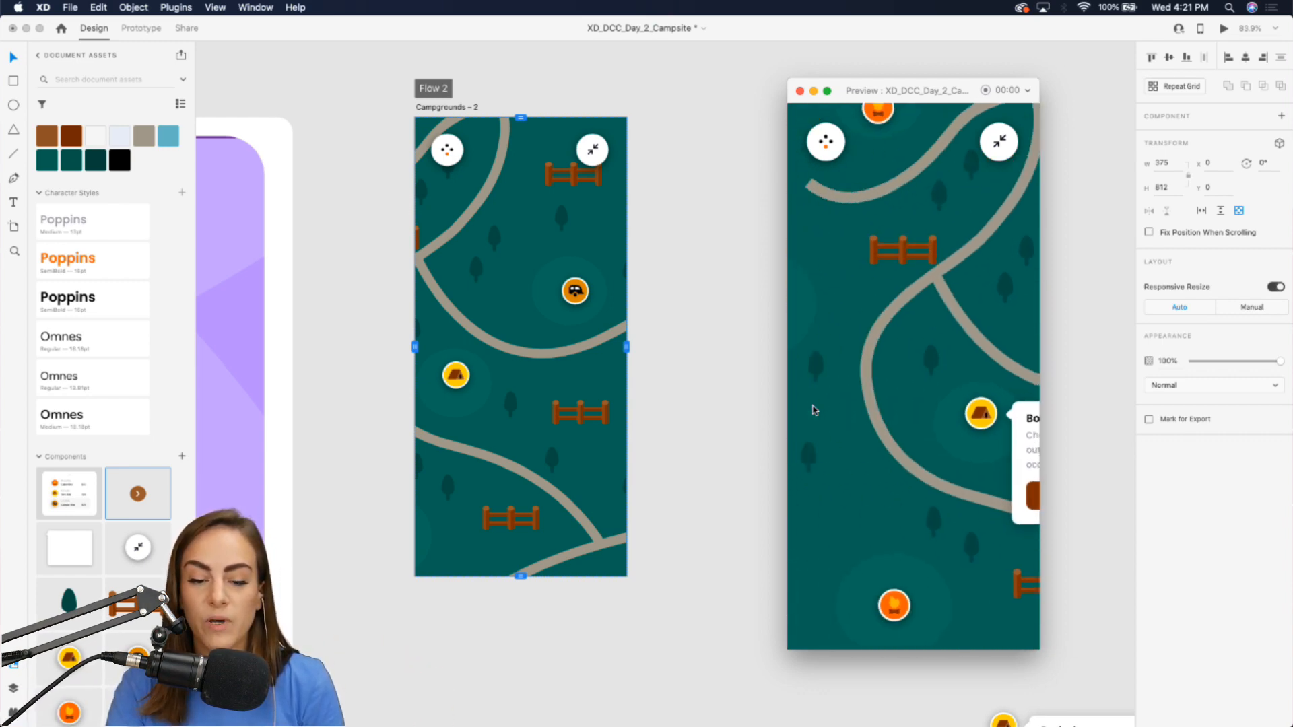
scroll(859, 407, left, 5)
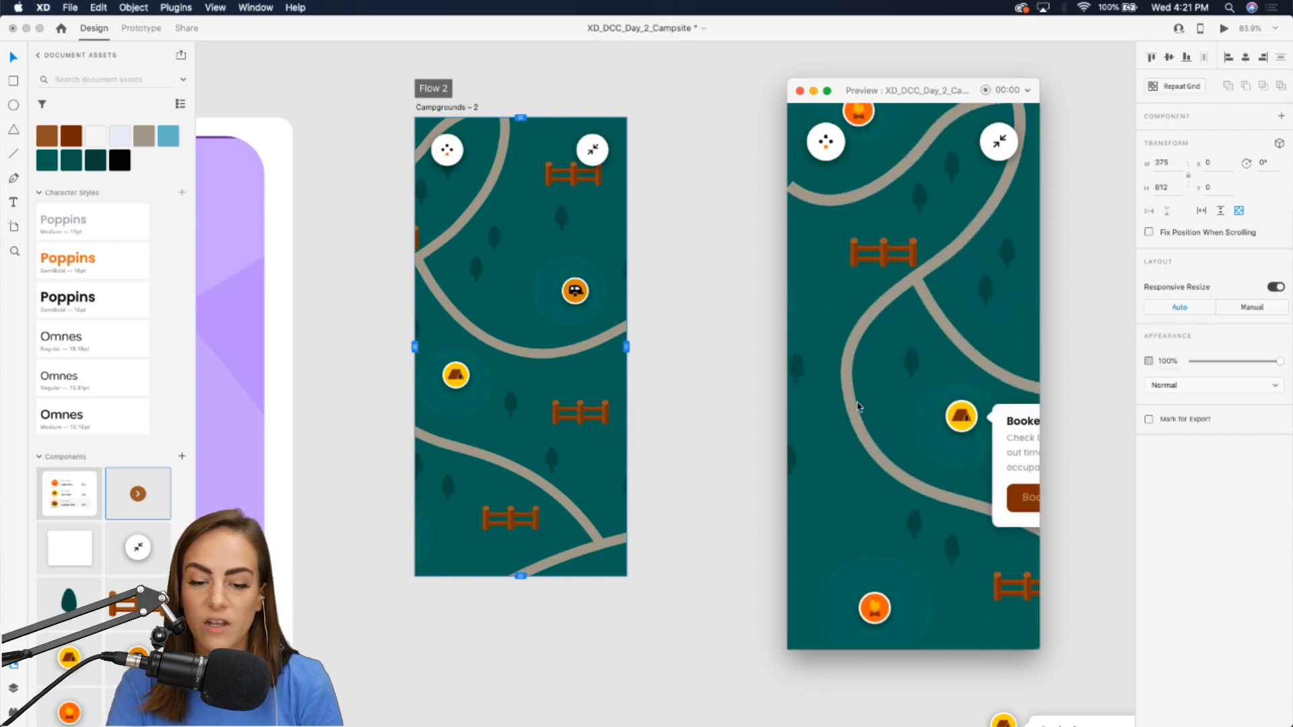
scroll(859, 407, right, 5)
scroll(859, 407, left, 3)
scroll(858, 406, left, 3)
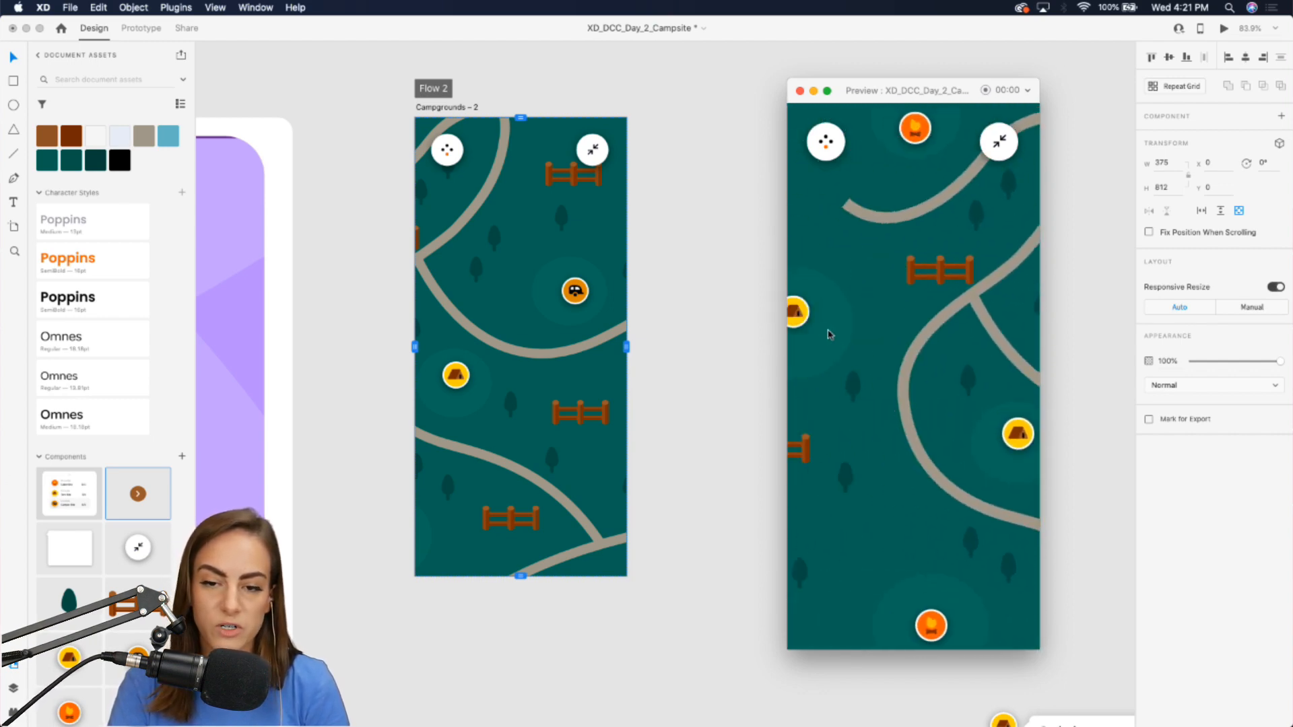
click(806, 314)
click(798, 313)
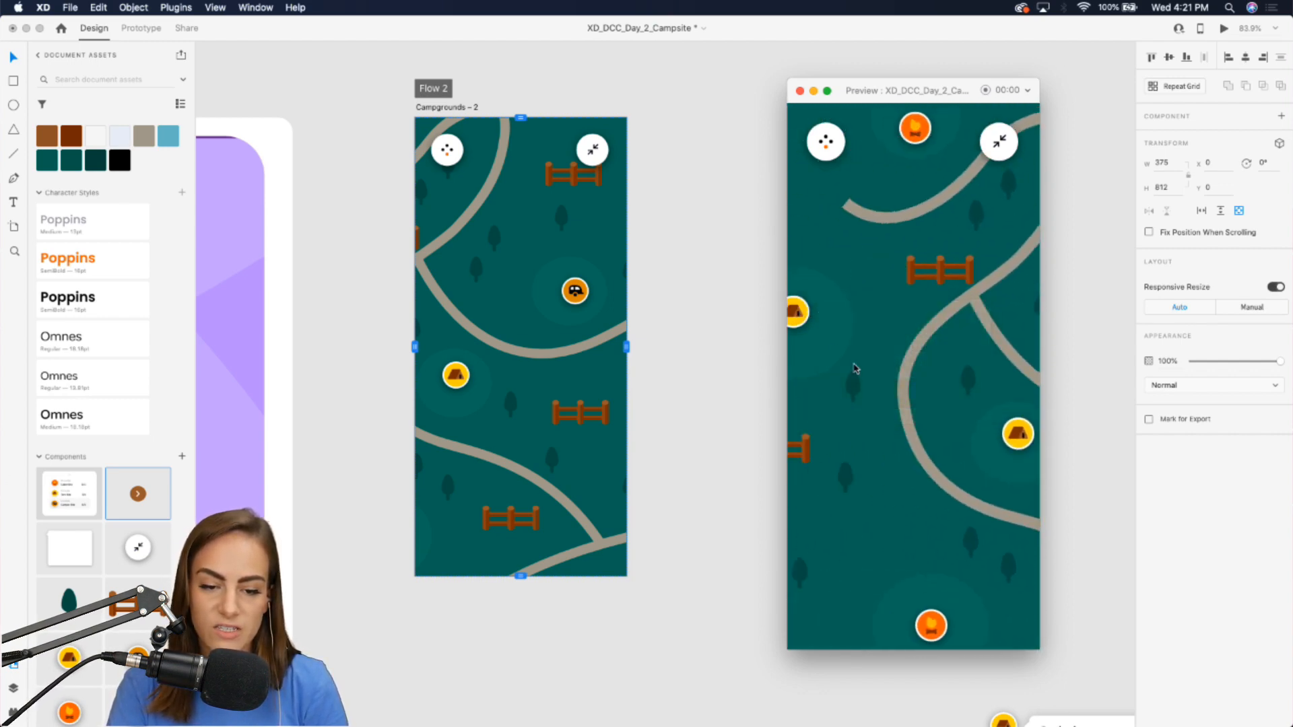
scroll(855, 369, left, 2)
click(842, 322)
click(845, 324)
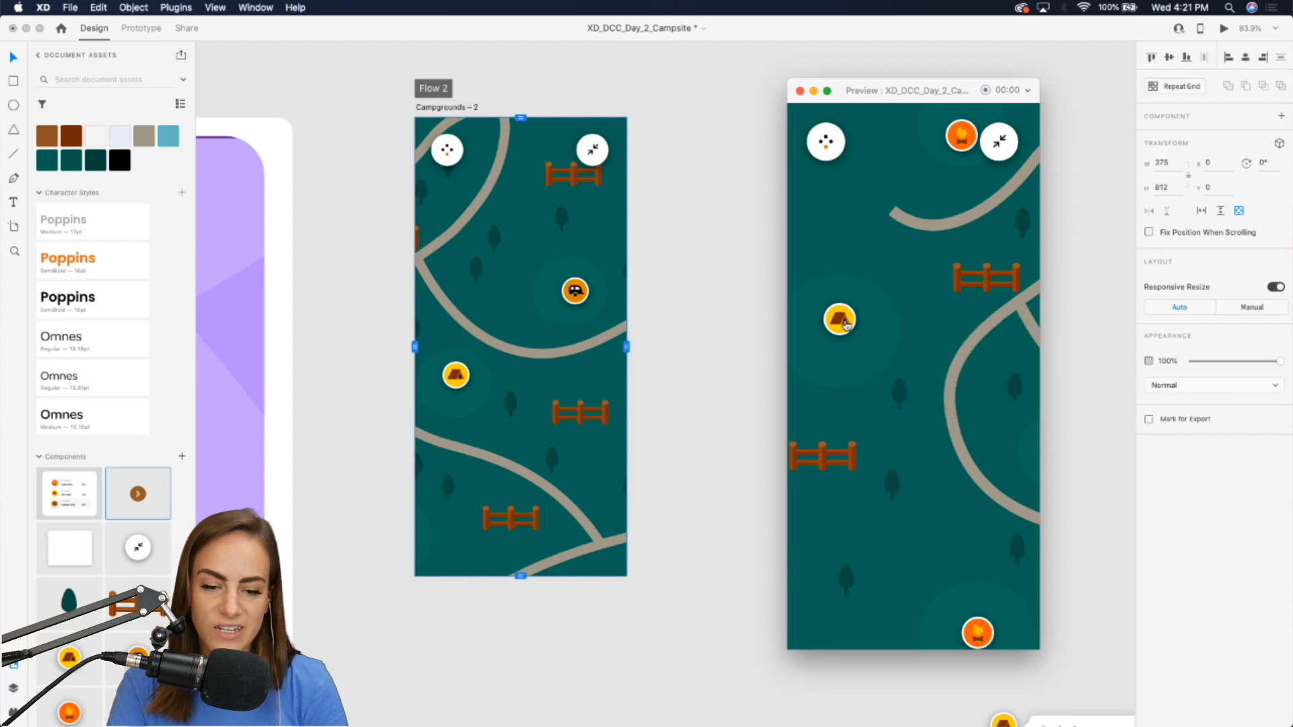
click(799, 93)
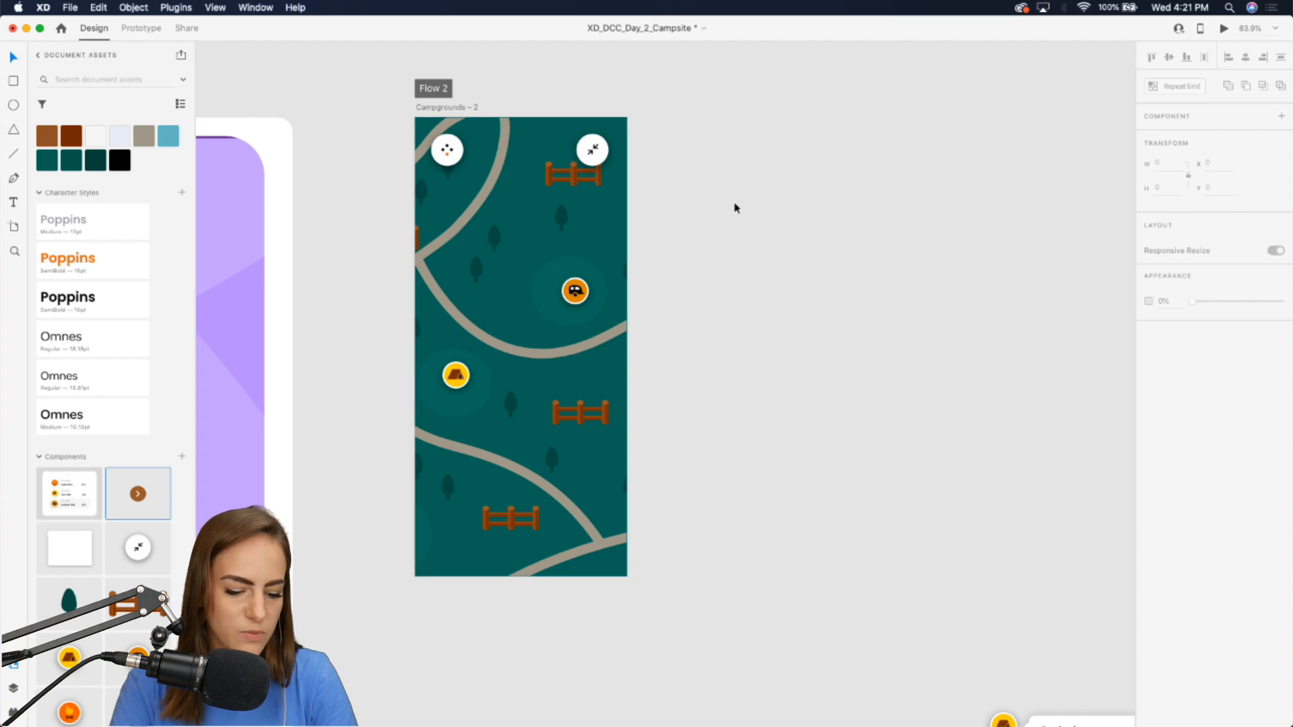
Save the file and place the site-list card component along the bottom edge of the Campgrounds - 2 artboard.
key(super+s)
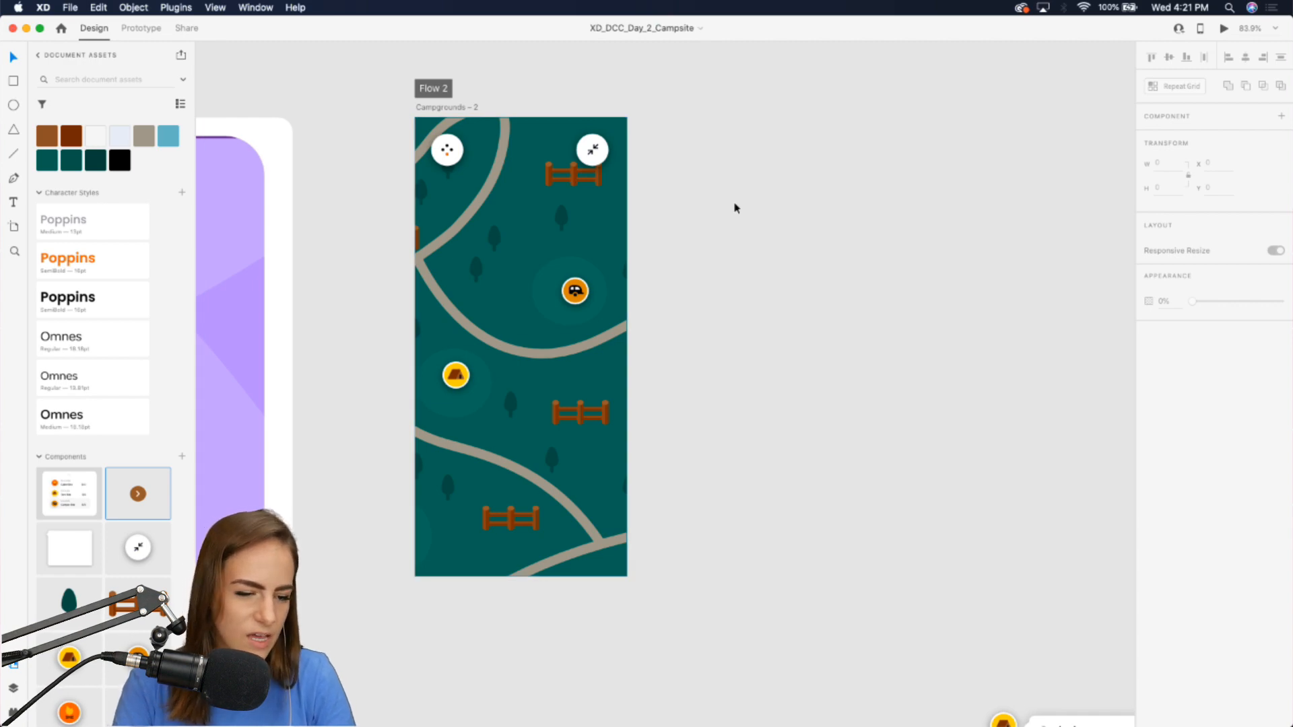
scroll(735, 208, left, 3)
scroll(735, 208, down, 1)
drag(69, 494, 790, 424)
drag(942, 517, 635, 471)
scroll(634, 471, up, 3)
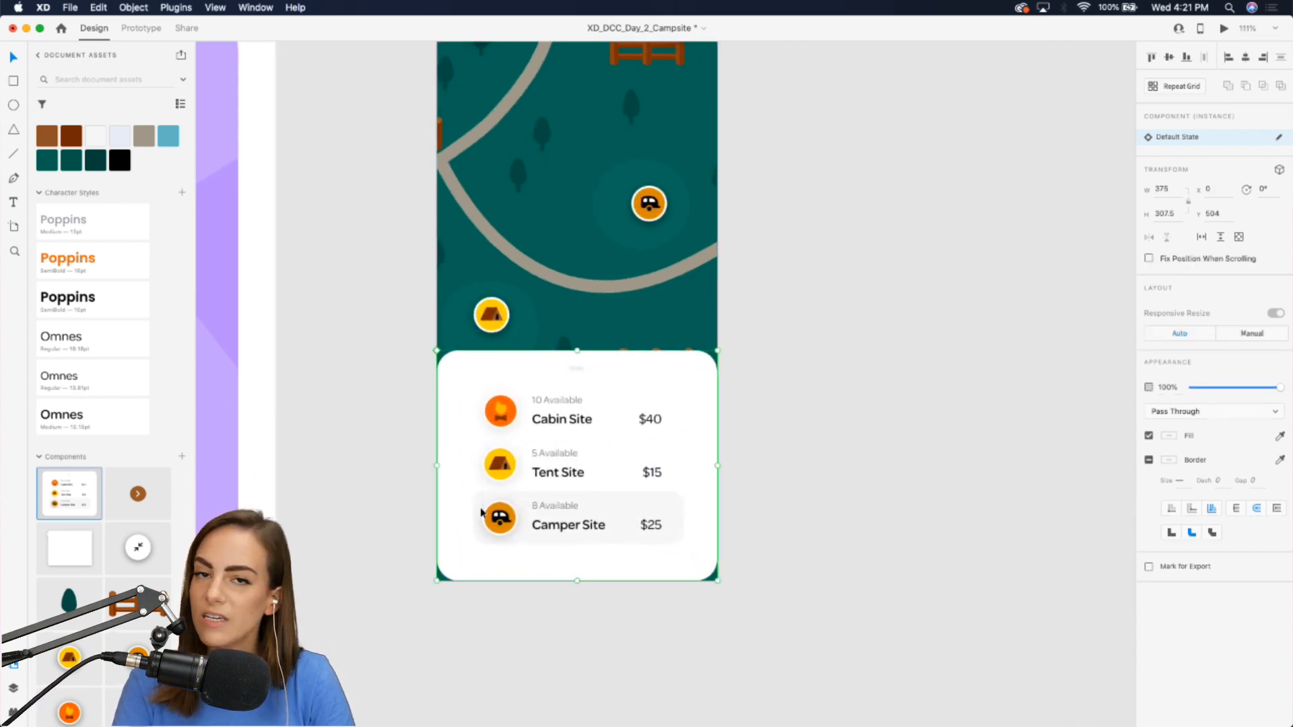
scroll(497, 445, up, 5)
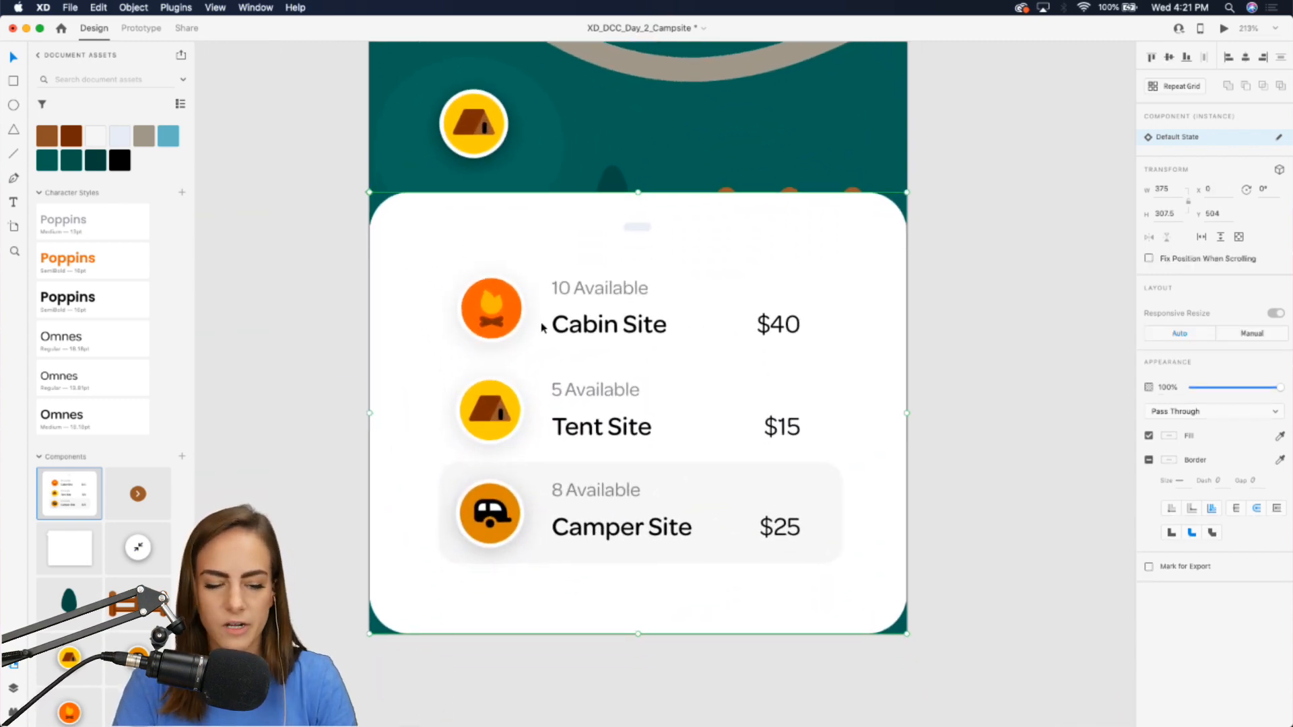
scroll(565, 314, down, 10)
scroll(564, 310, up, 6)
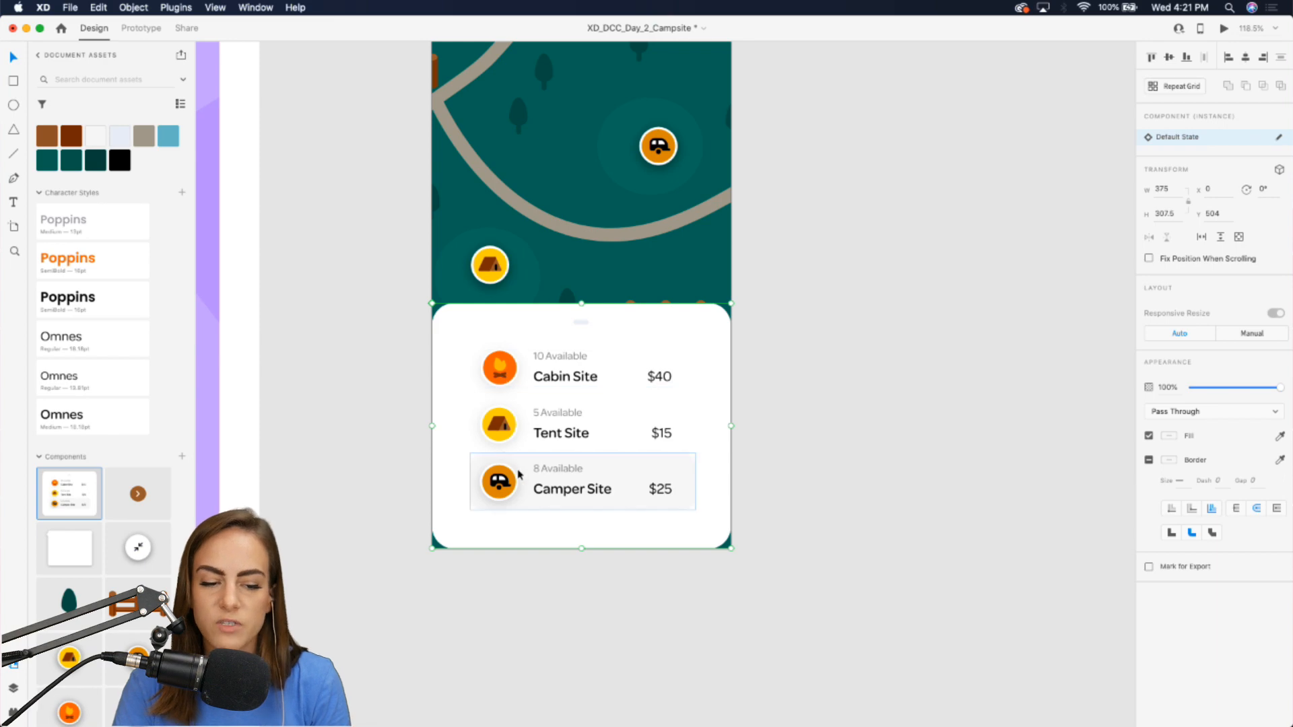
scroll(518, 475, down, 3)
scroll(512, 337, up, 2)
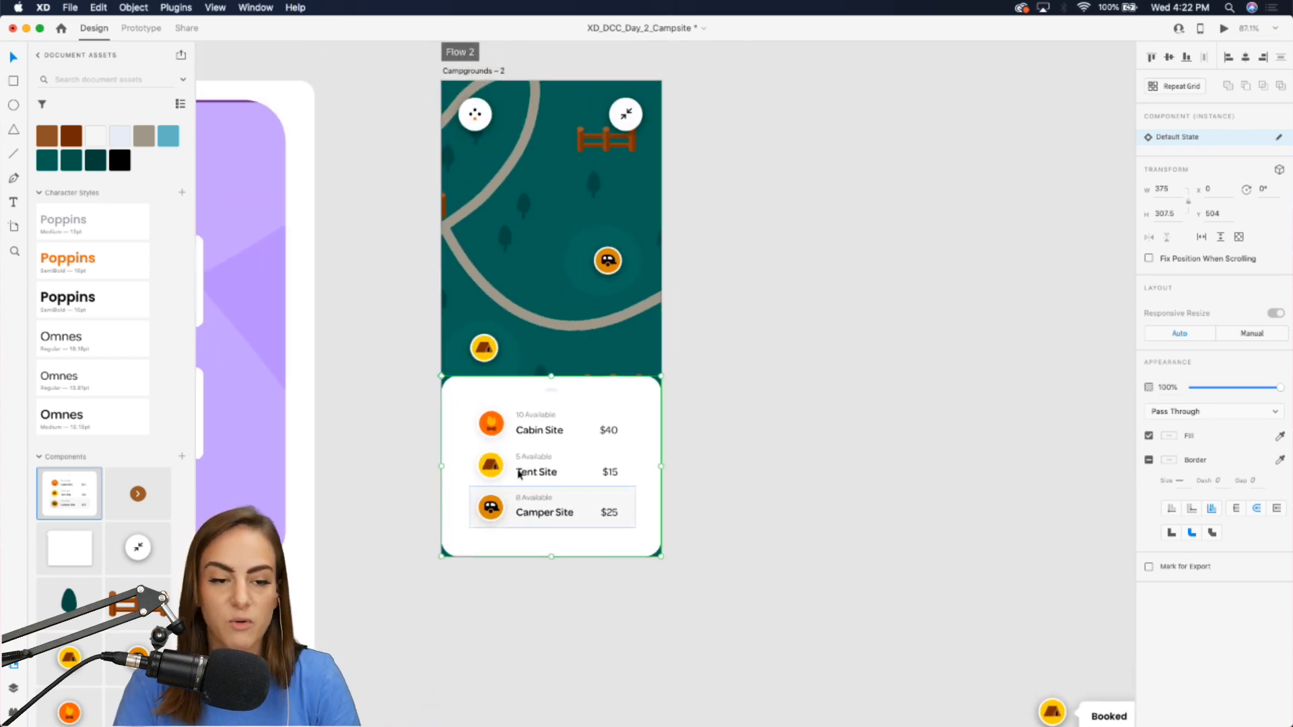
Duplicate the Campgrounds - 2 artboard and slide the copy's site card down to y 770, mostly off the screen.
click(484, 71)
key(super+d)
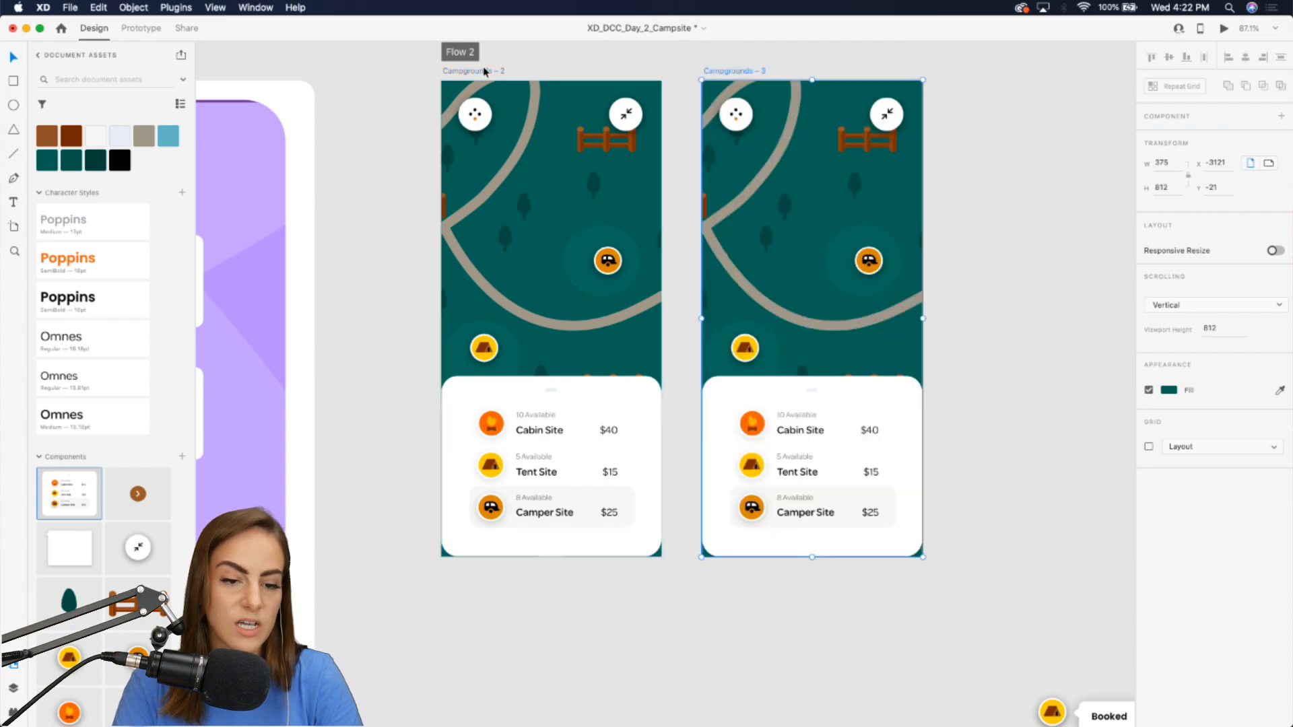
drag(828, 447, 826, 606)
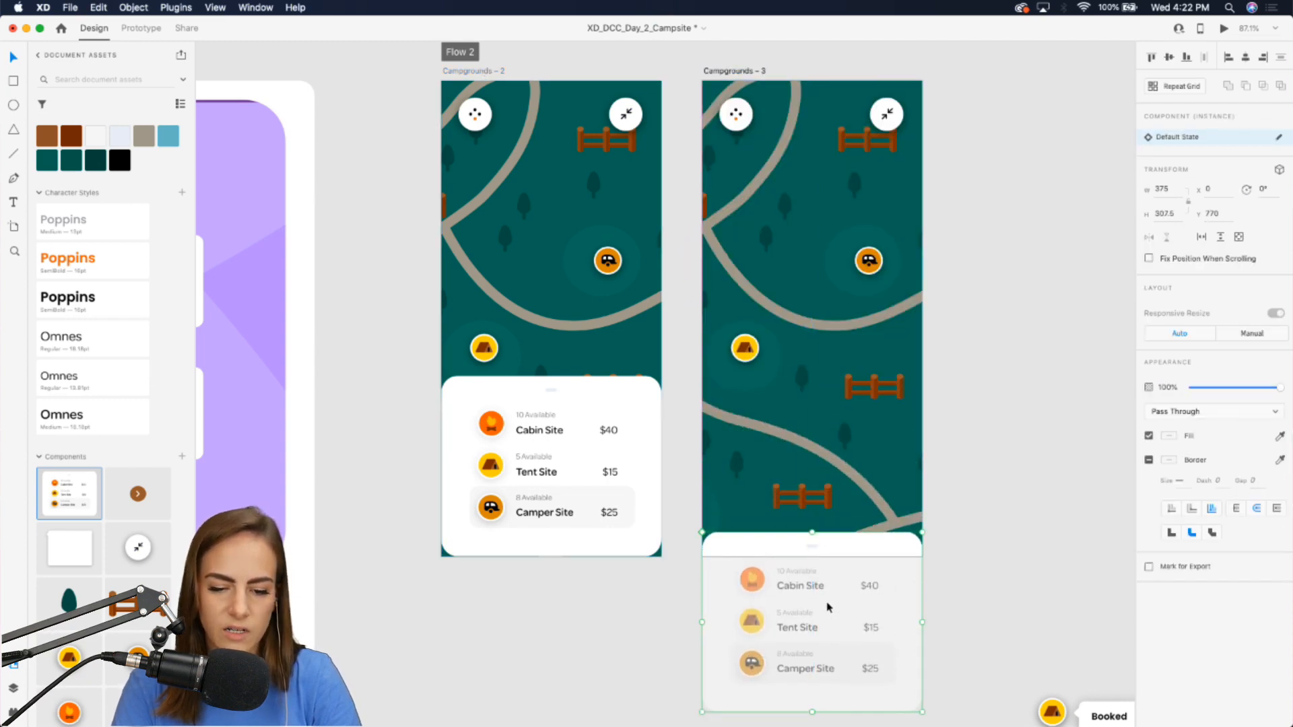
Wire the site card on Campgrounds - 2 to Campgrounds - 3 with a Tap-triggered Auto-Animate interaction.
click(613, 427)
click(128, 28)
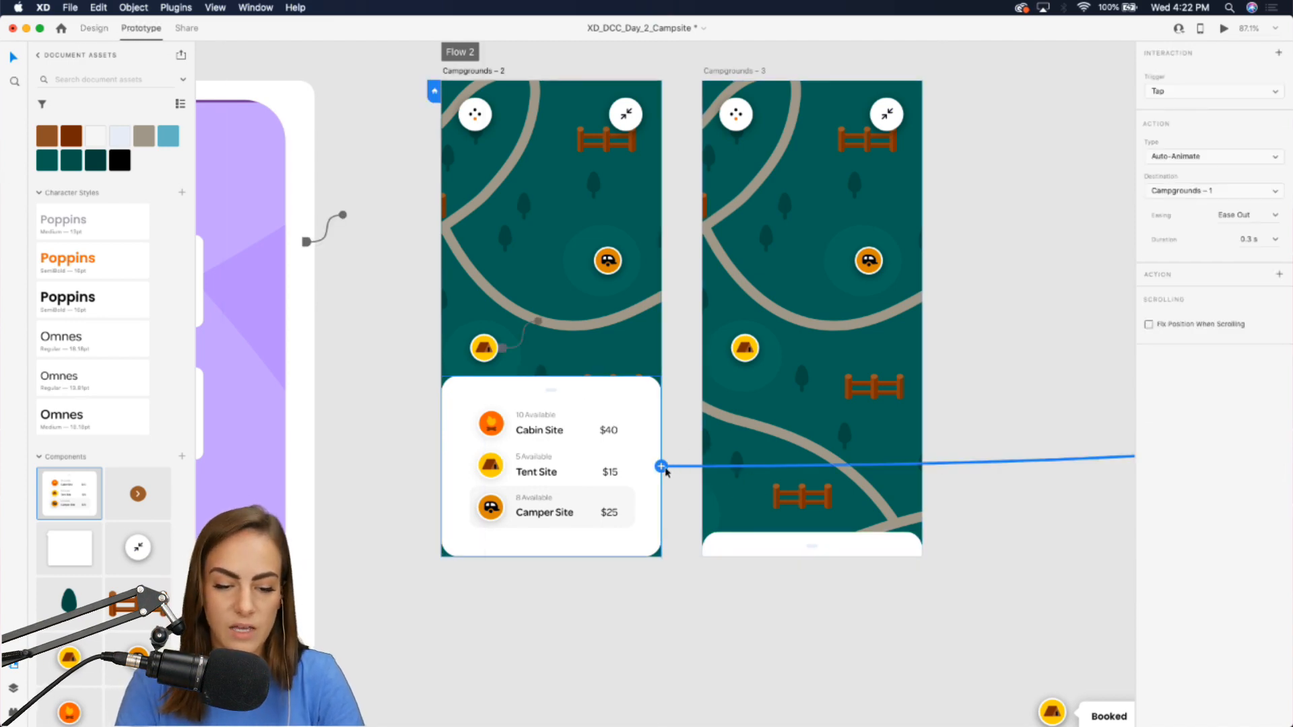
scroll(681, 469, down, 5)
drag(667, 470, 684, 455)
scroll(684, 454, down, 3)
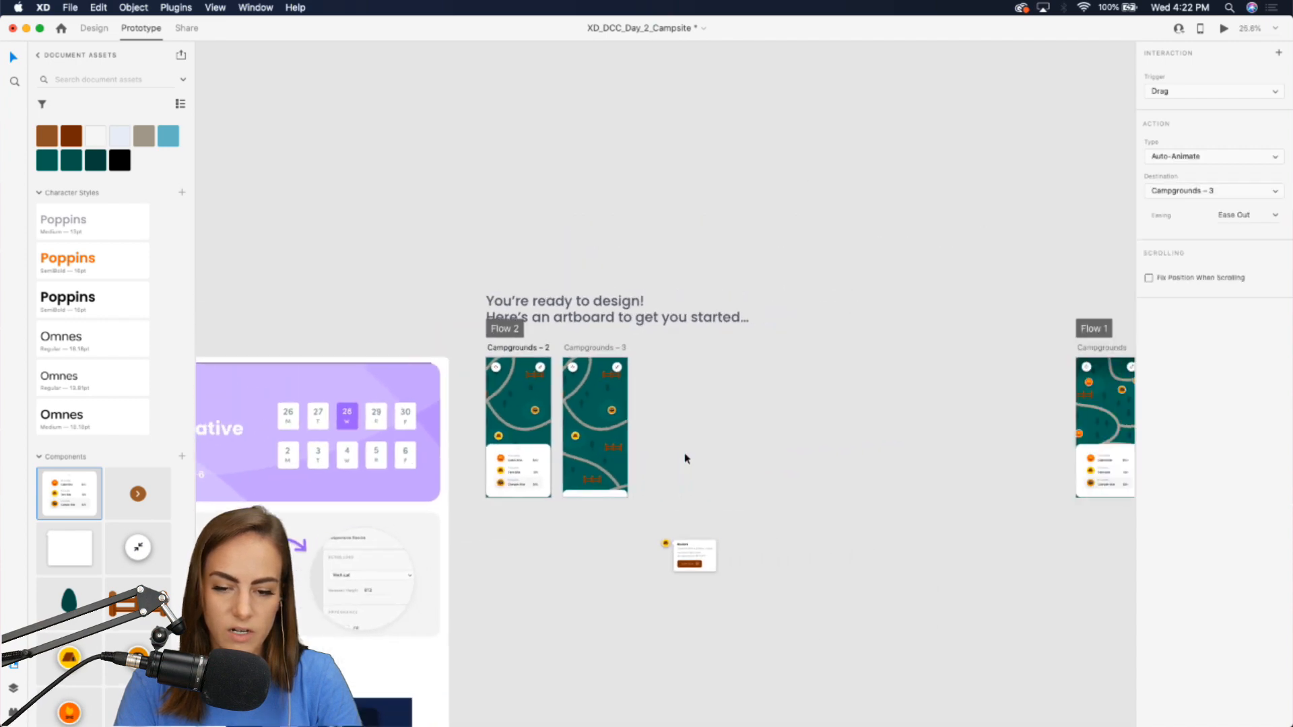
scroll(684, 454, right, 3)
drag(949, 433, 713, 434)
scroll(713, 433, up, 3)
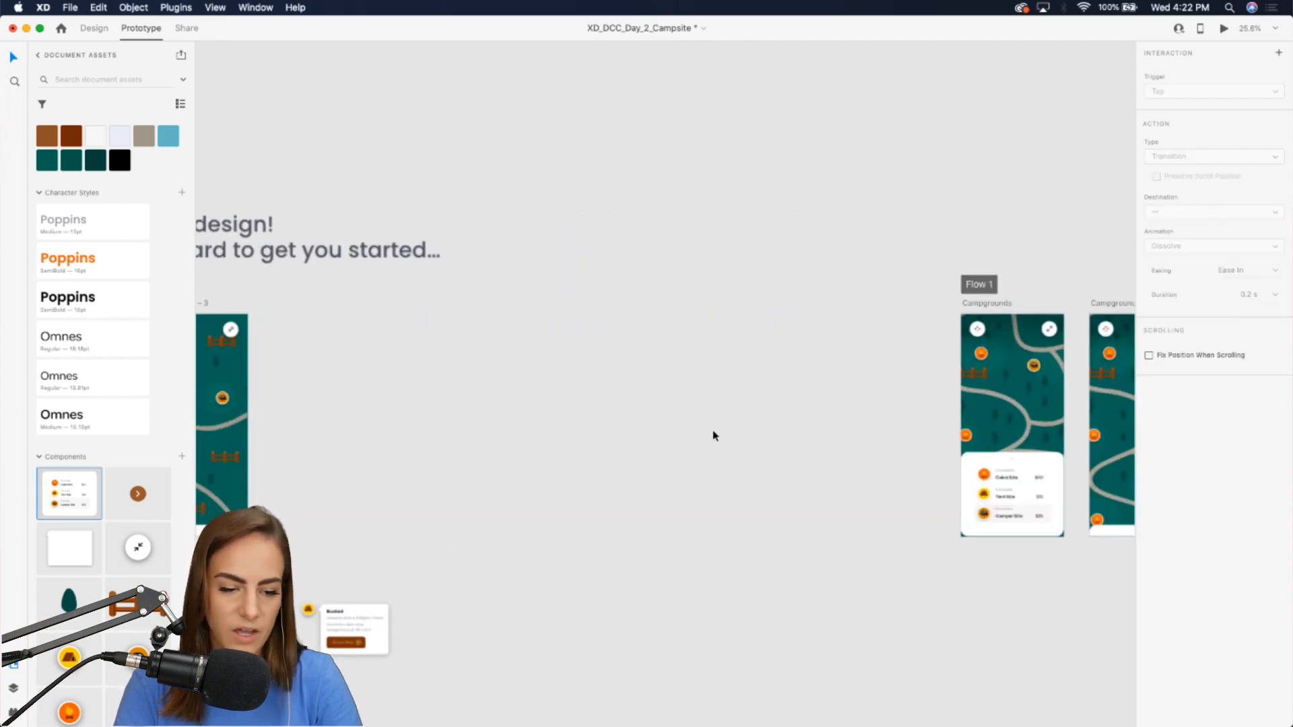
scroll(714, 435, left, 5)
scroll(714, 435, up, 4)
scroll(712, 425, left, 2)
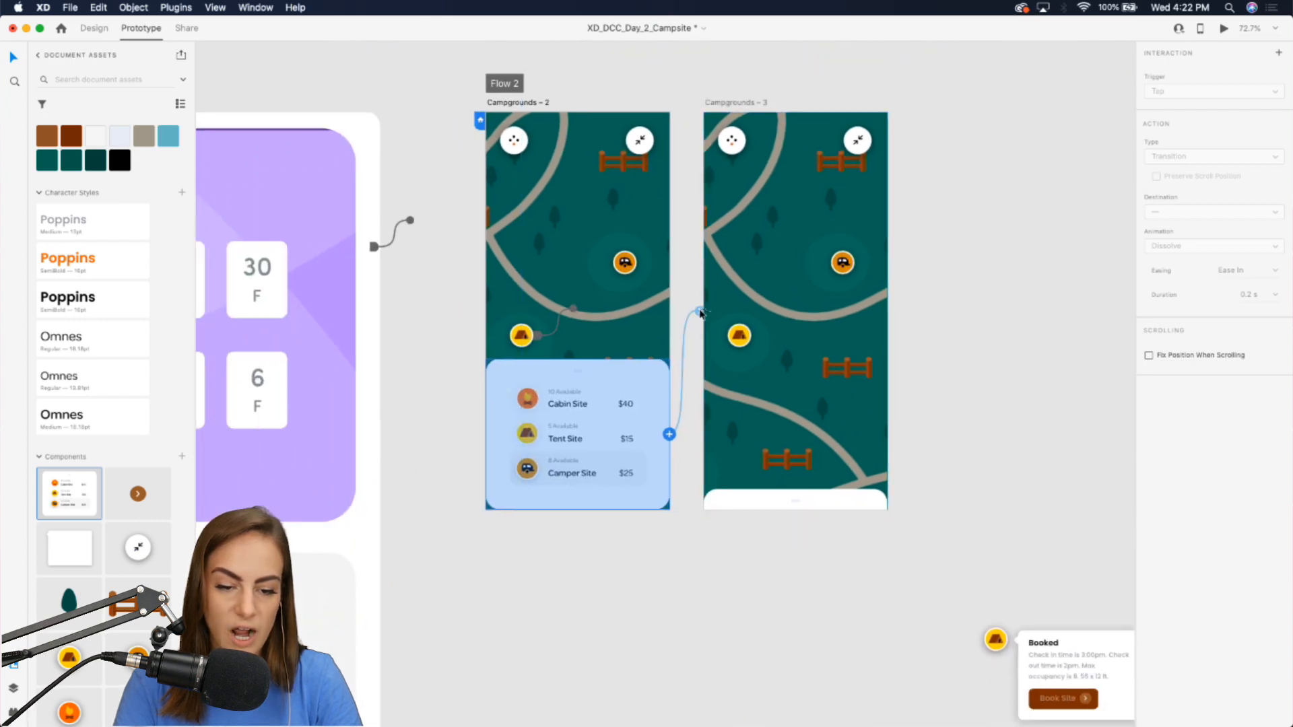
drag(700, 313, 706, 313)
scroll(816, 289, down, 2)
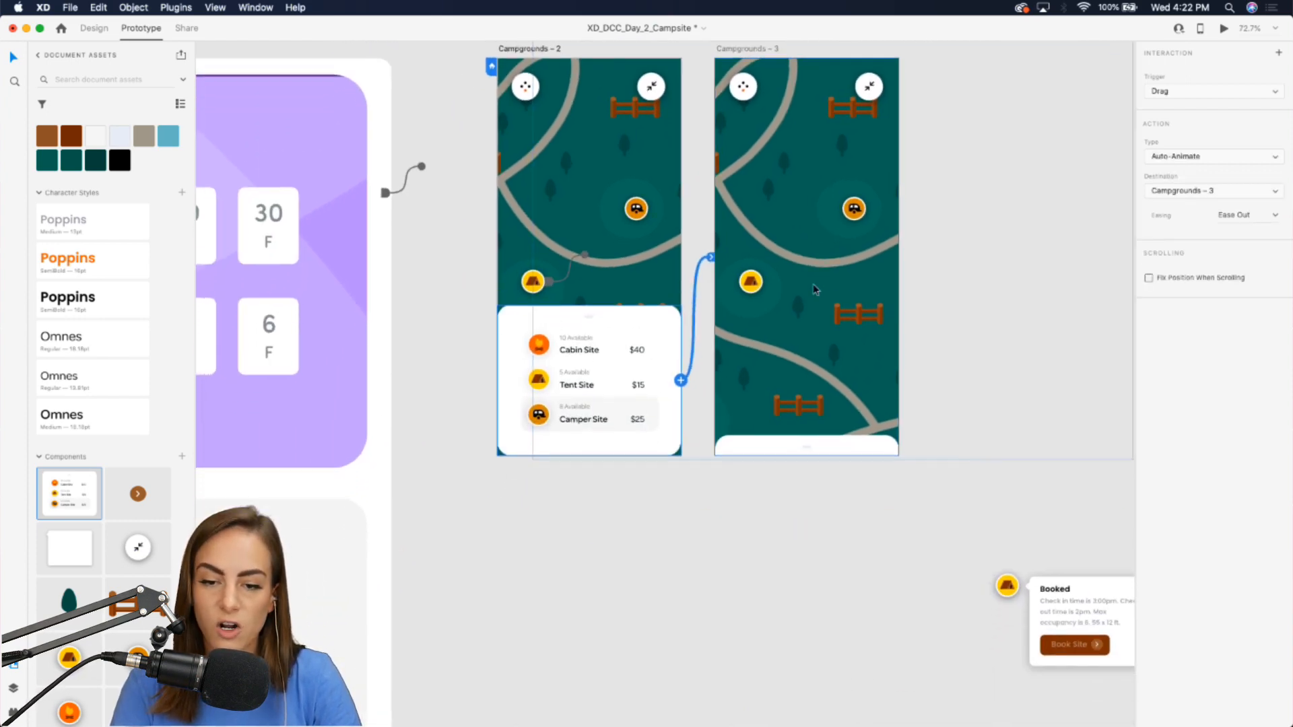
click(1171, 92)
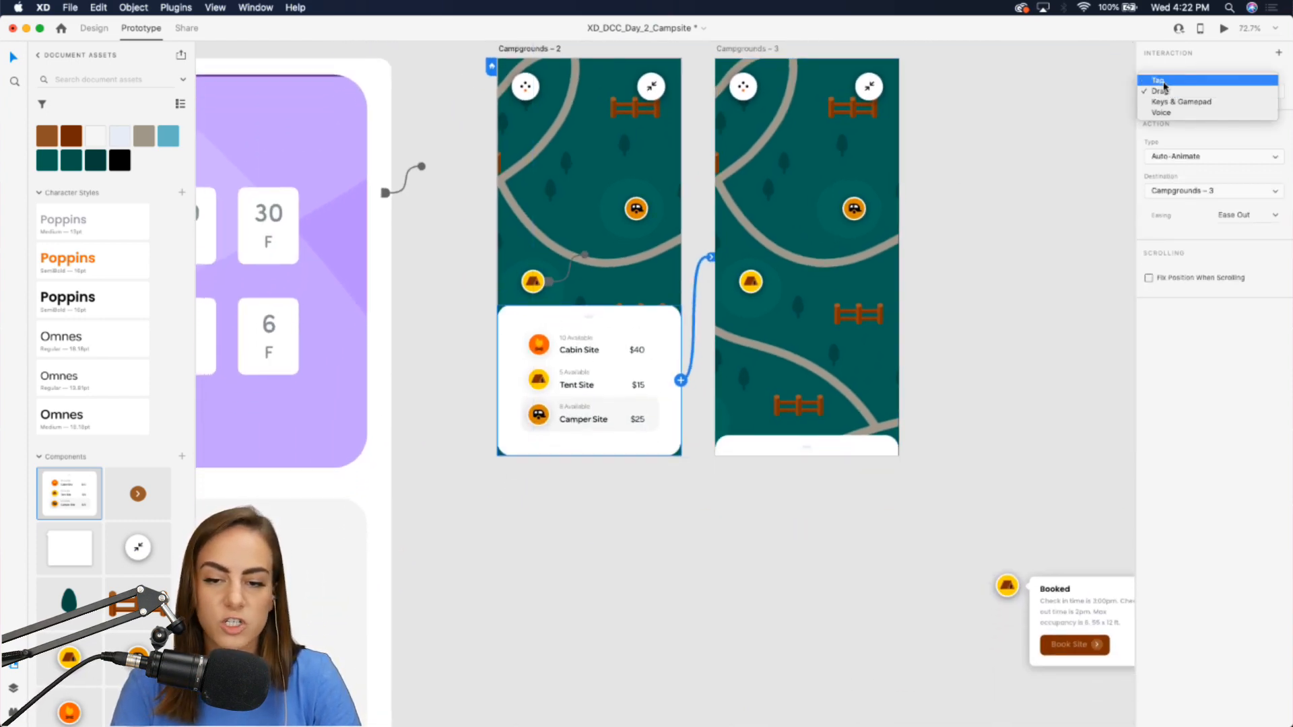
click(1162, 81)
click(1200, 157)
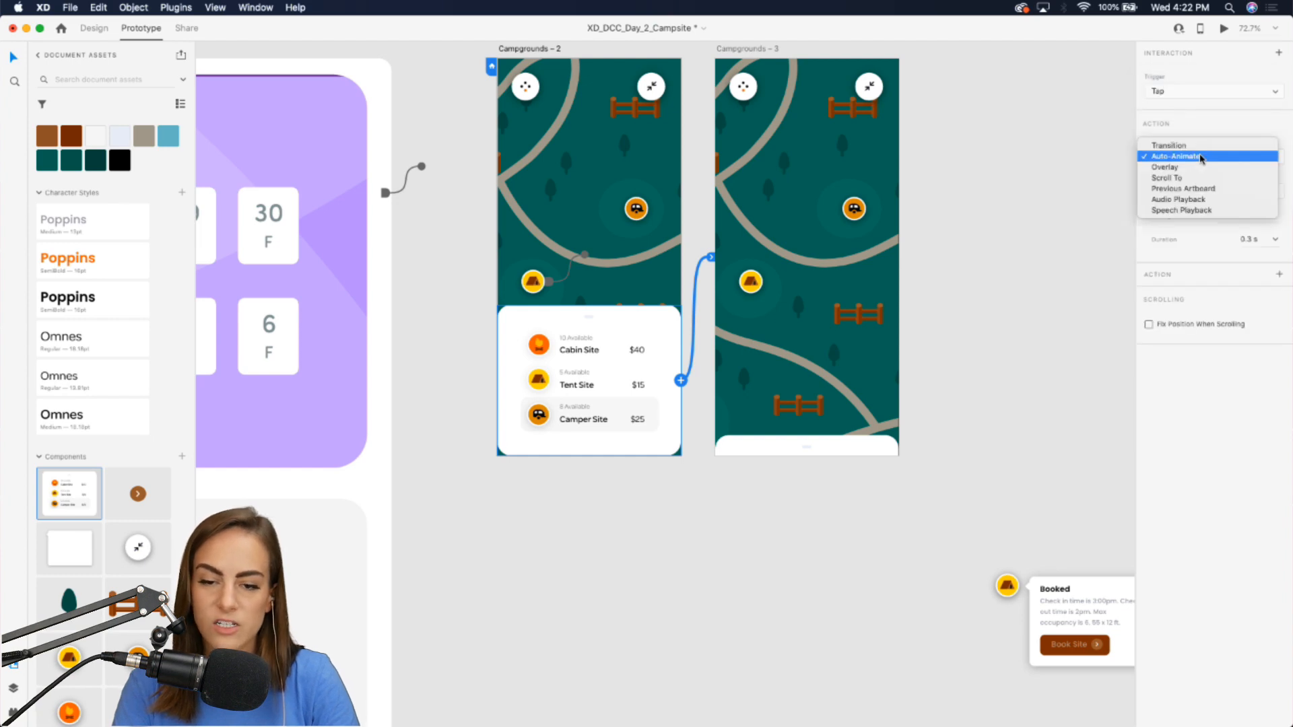
click(1200, 157)
Wire the collapsed site card on Campgrounds - 3 back to Campgrounds - 2 with a Tap Auto-Animate interaction.
click(838, 445)
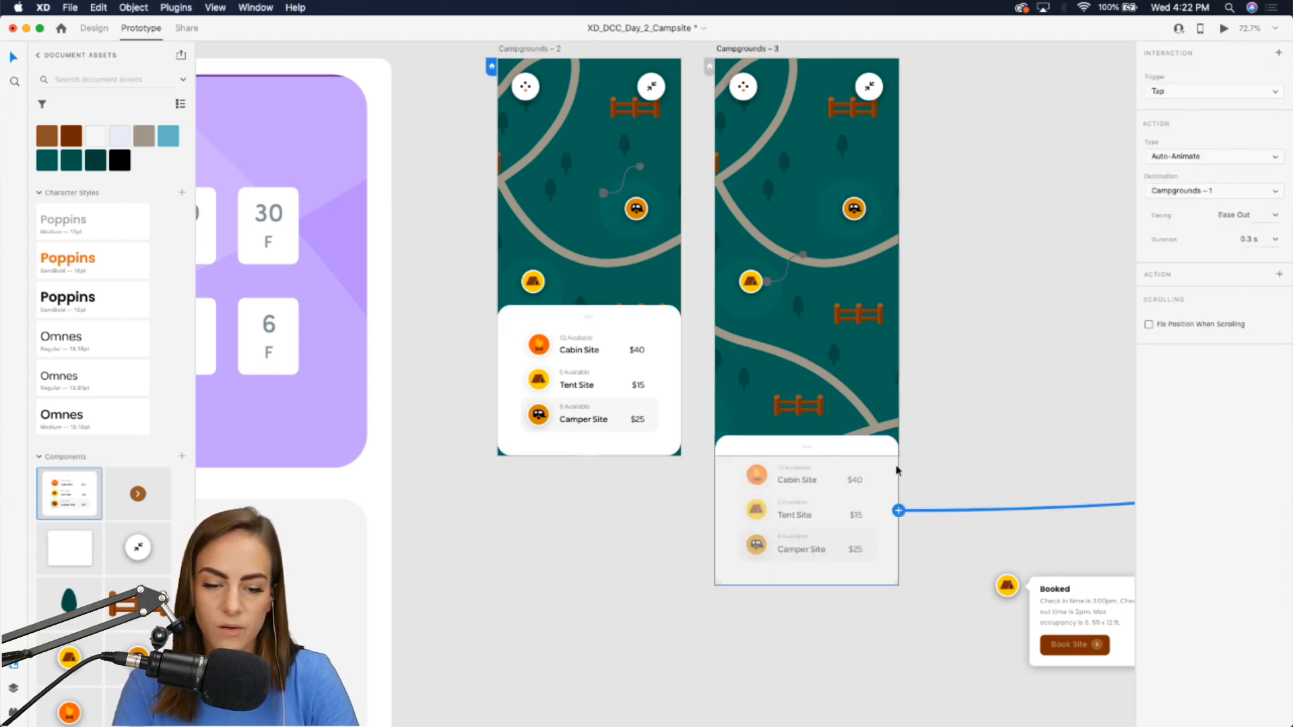
scroll(902, 508, down, 5)
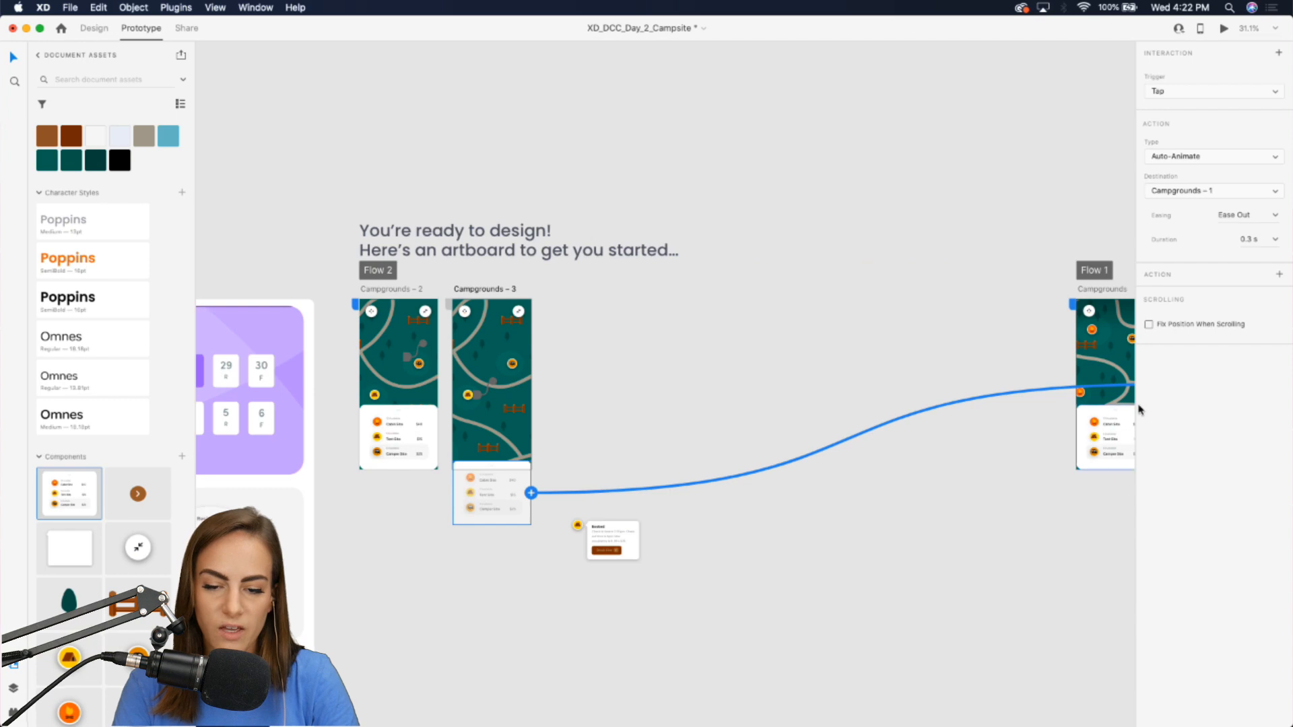
scroll(965, 435, right, 2)
drag(952, 389, 335, 376)
scroll(335, 376, up, 6)
scroll(336, 376, left, 3)
scroll(335, 376, down, 2)
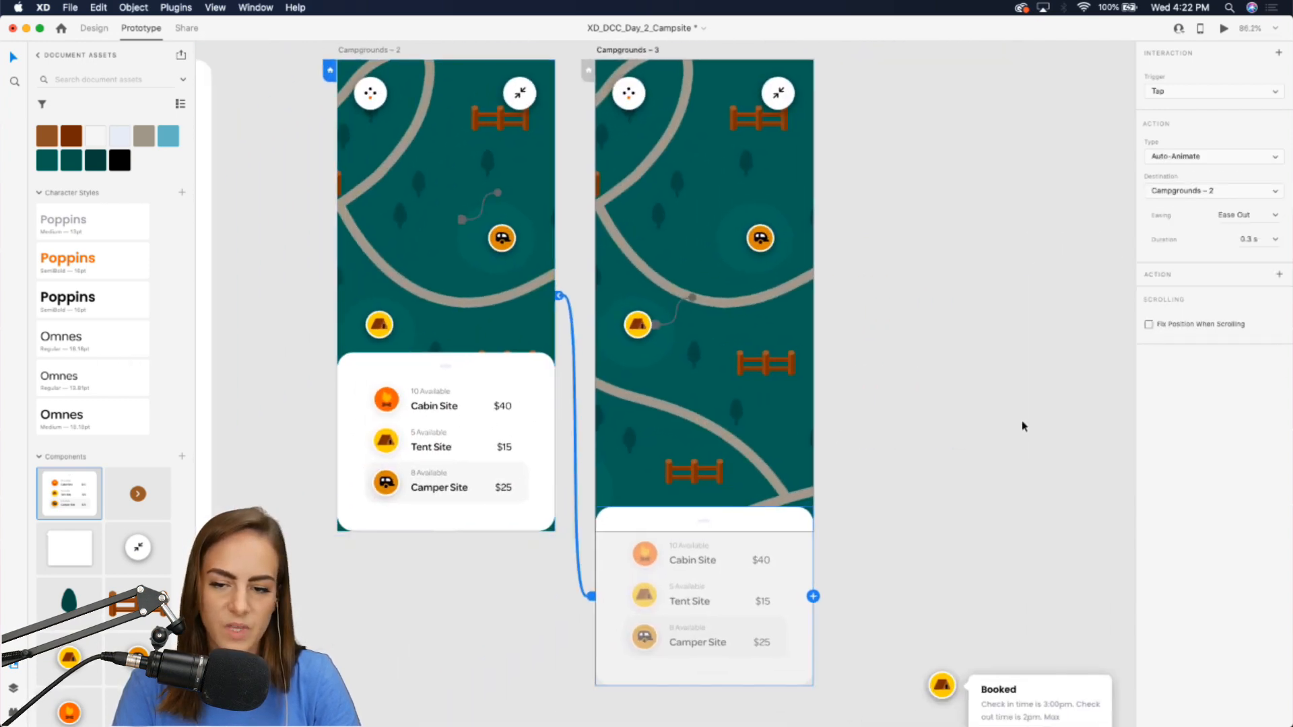
click(1190, 157)
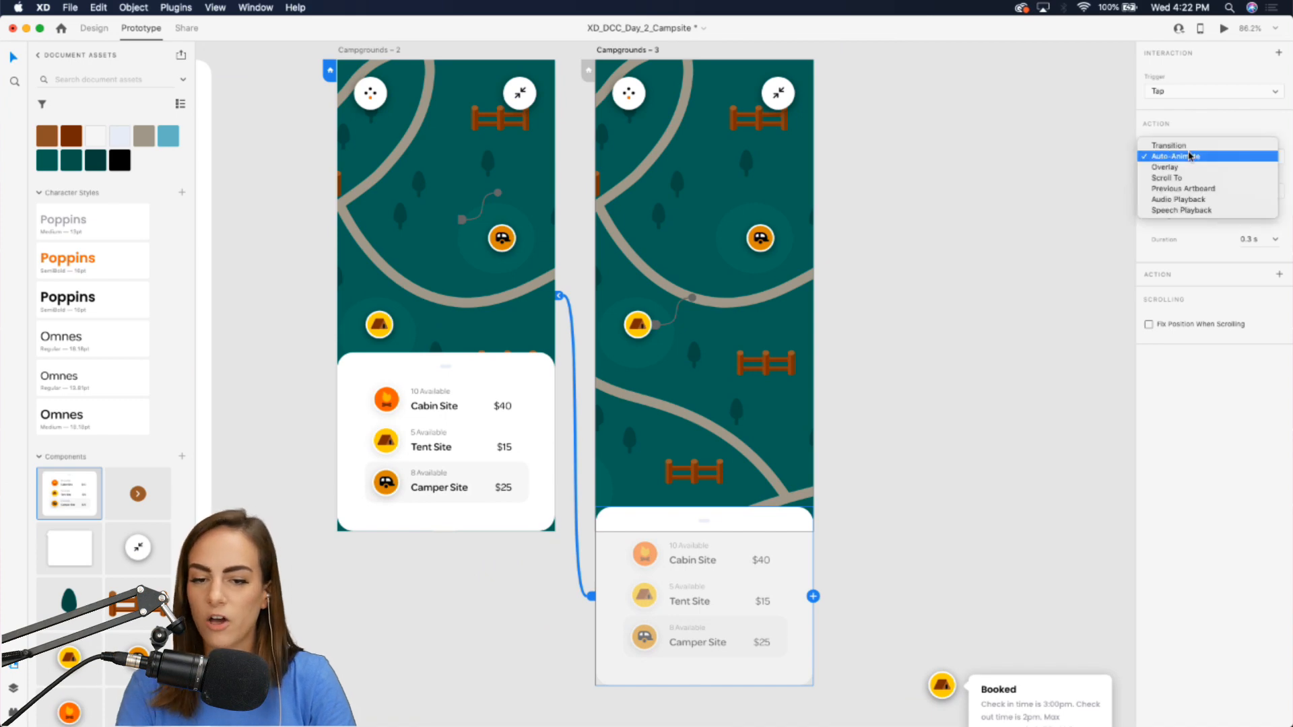
click(977, 212)
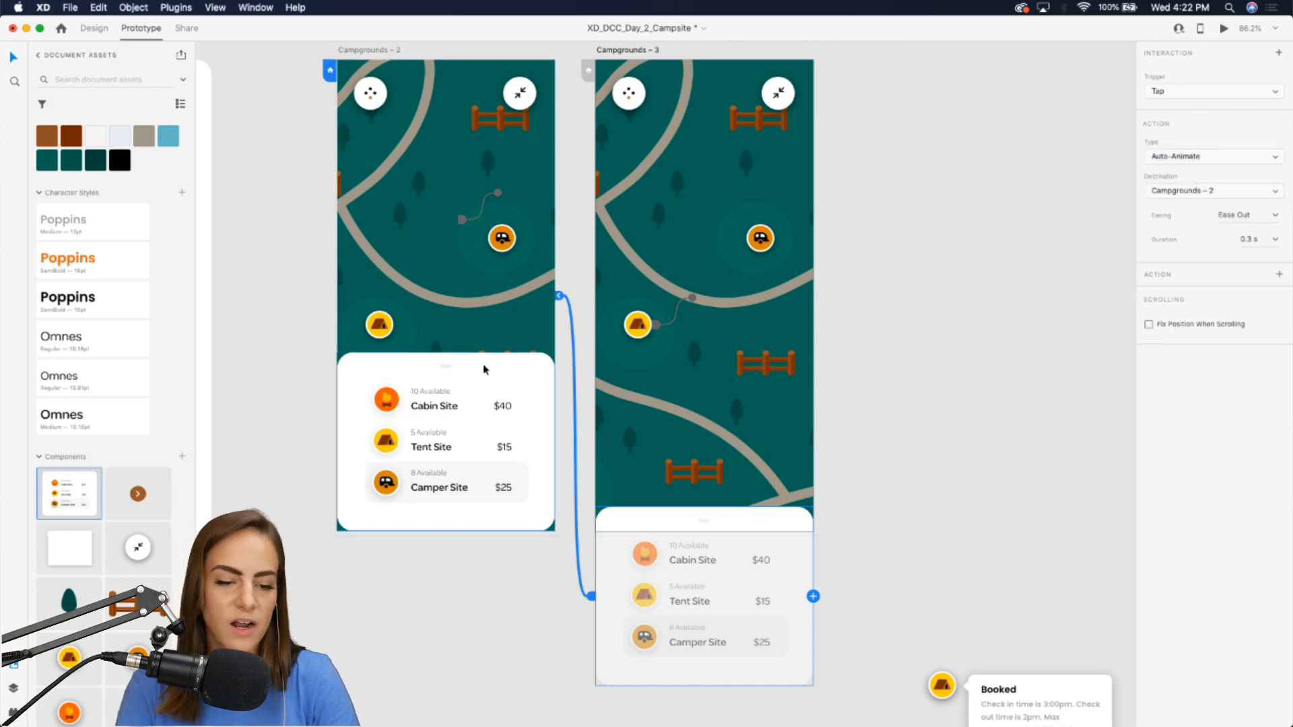
Preview the flow, tapping the site card to collapse and expand it and panning the map.
click(483, 368)
click(1225, 28)
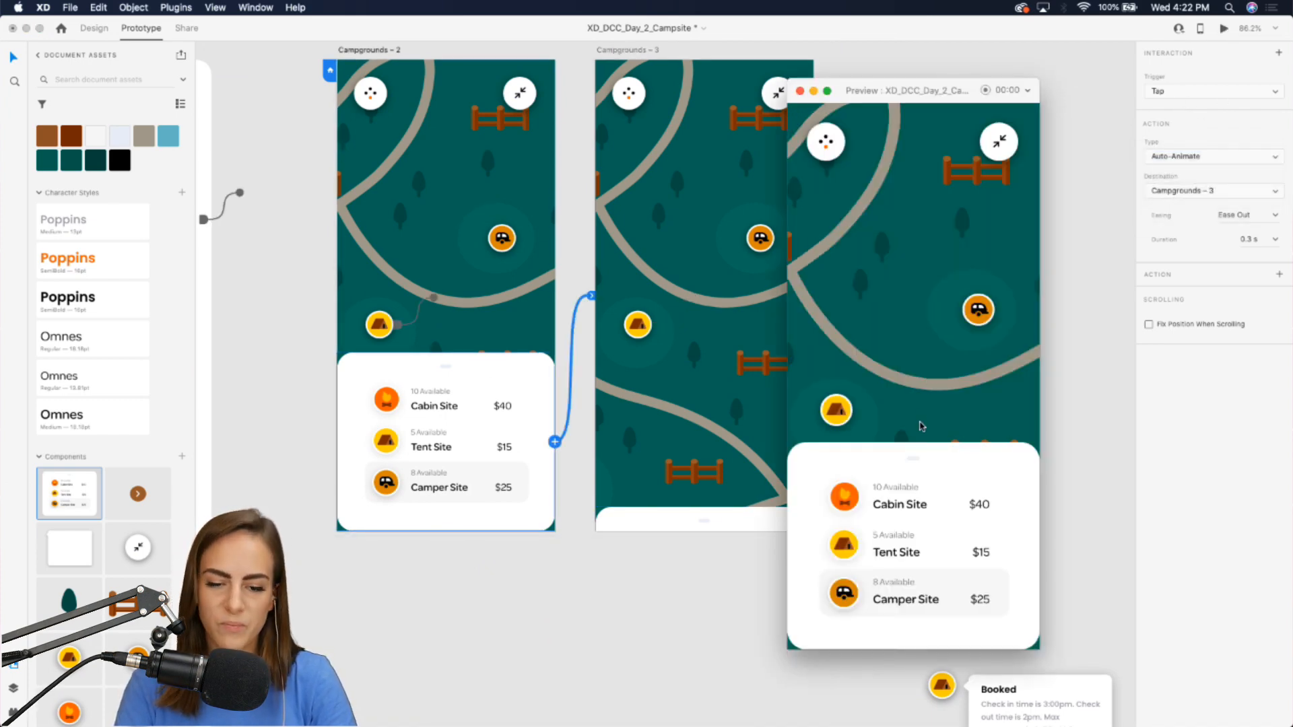
click(912, 464)
click(923, 646)
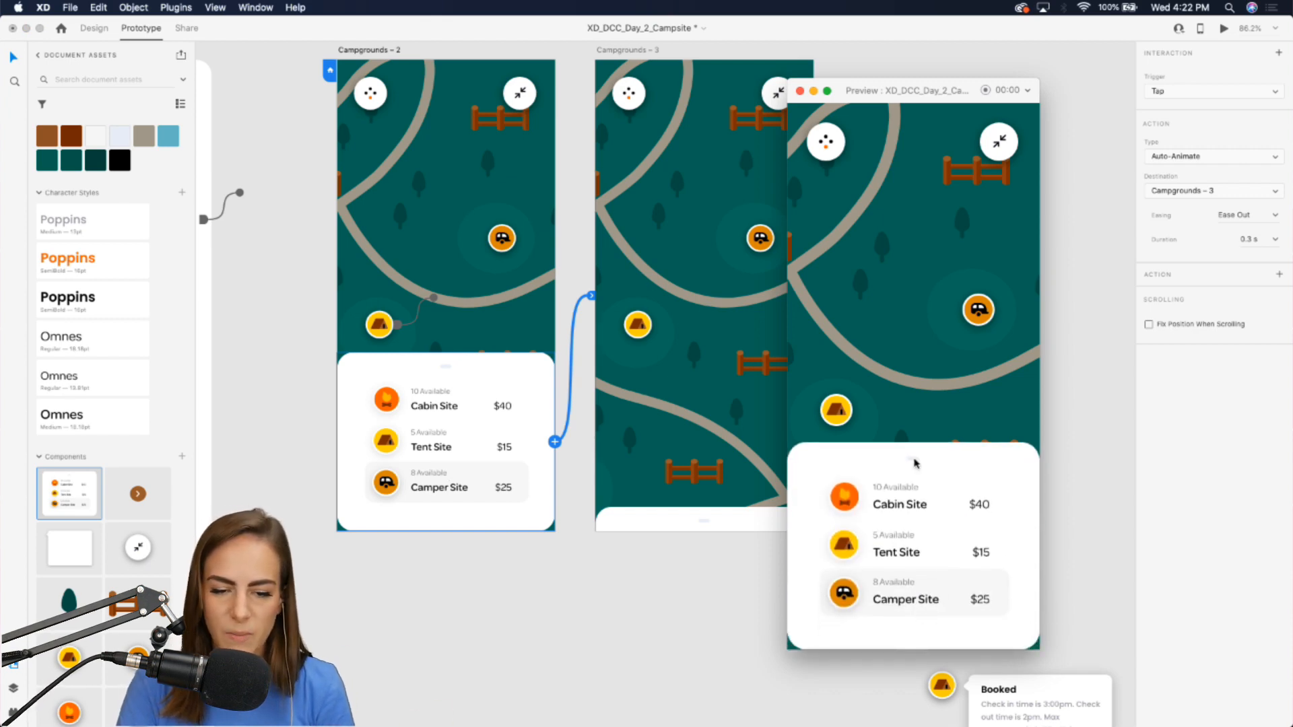
click(915, 464)
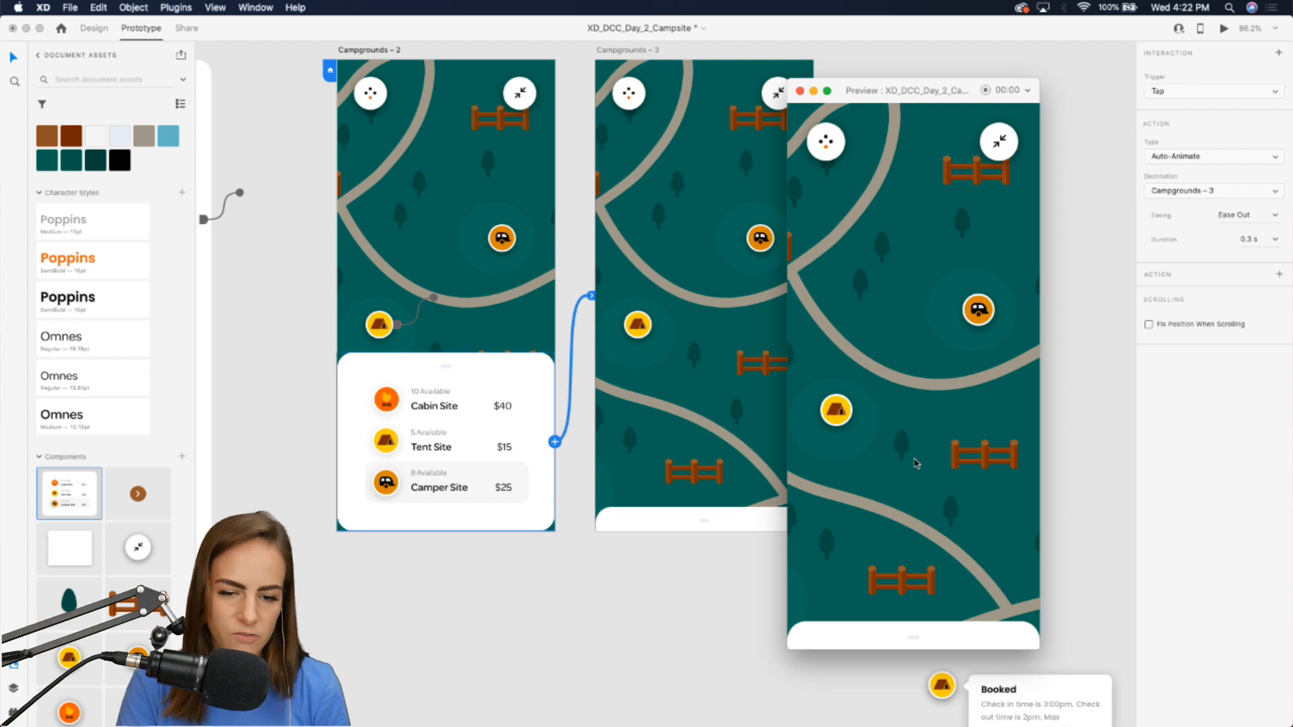
click(918, 649)
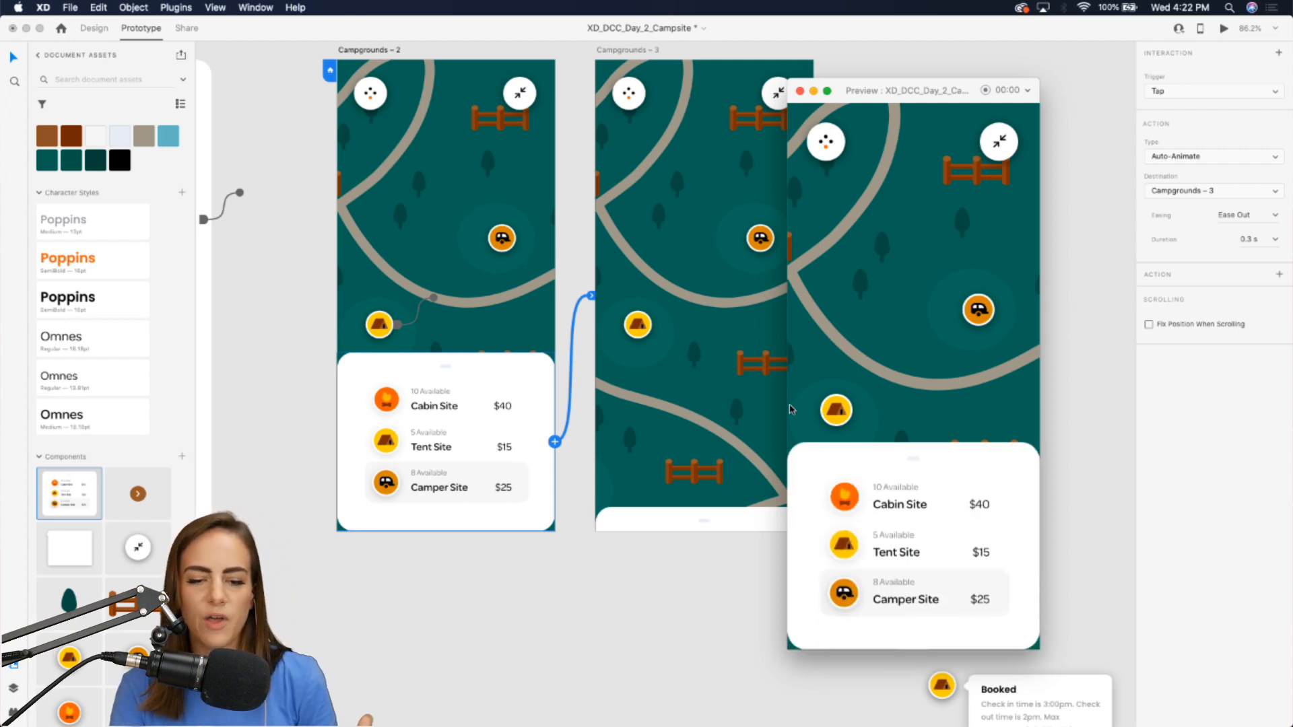
click(919, 465)
scroll(888, 301, right, 4)
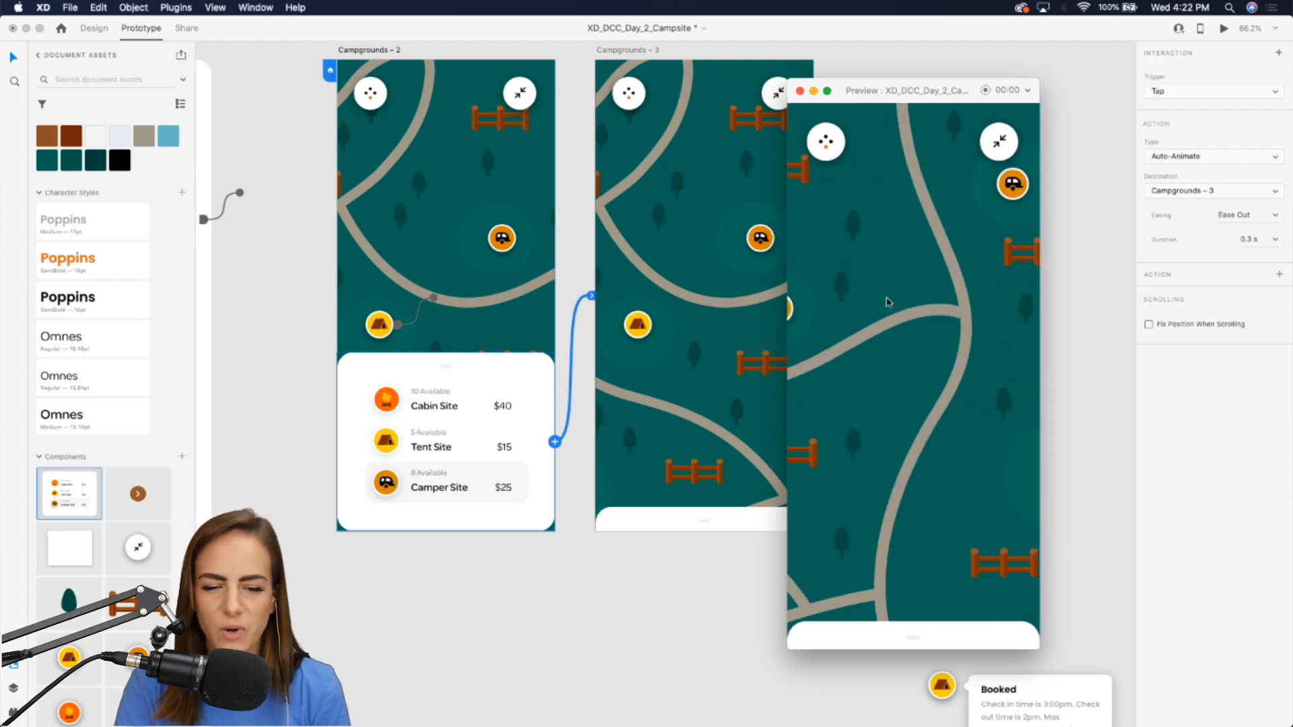
scroll(887, 301, up, 5)
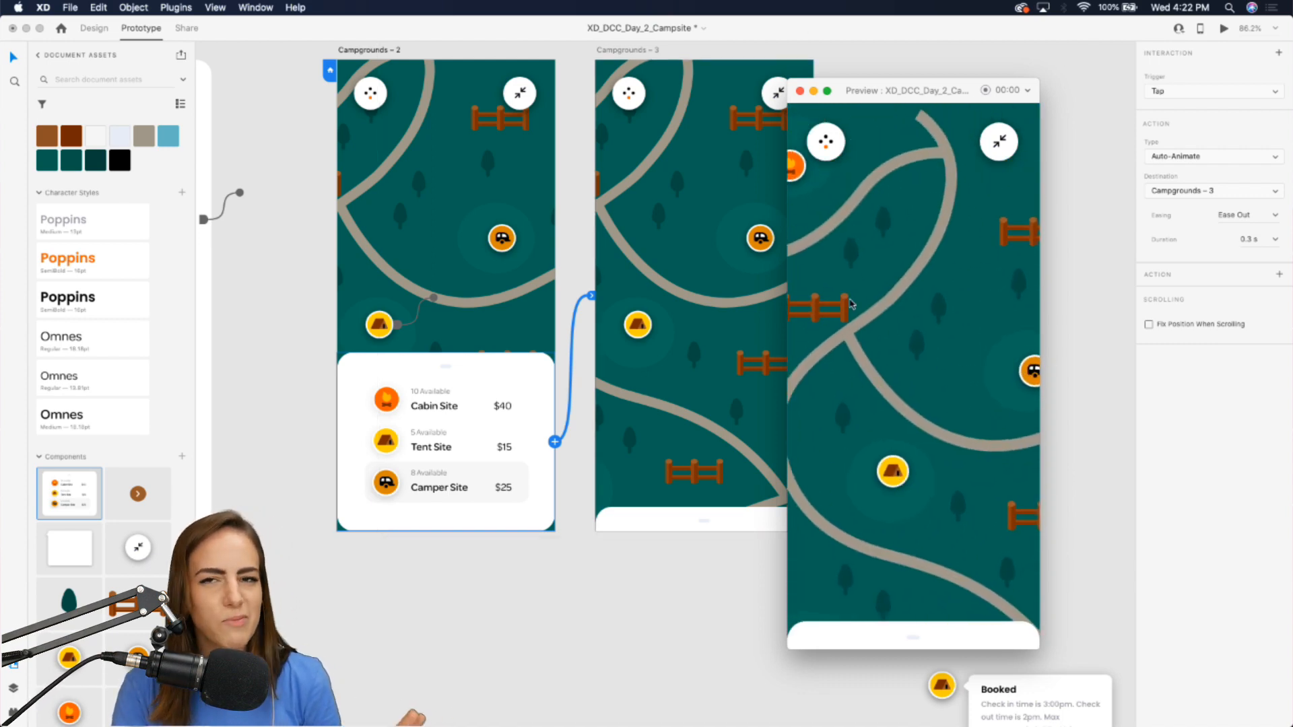
click(800, 91)
Save the file and open the prototype preview again.
click(597, 635)
scroll(596, 635, down, 3)
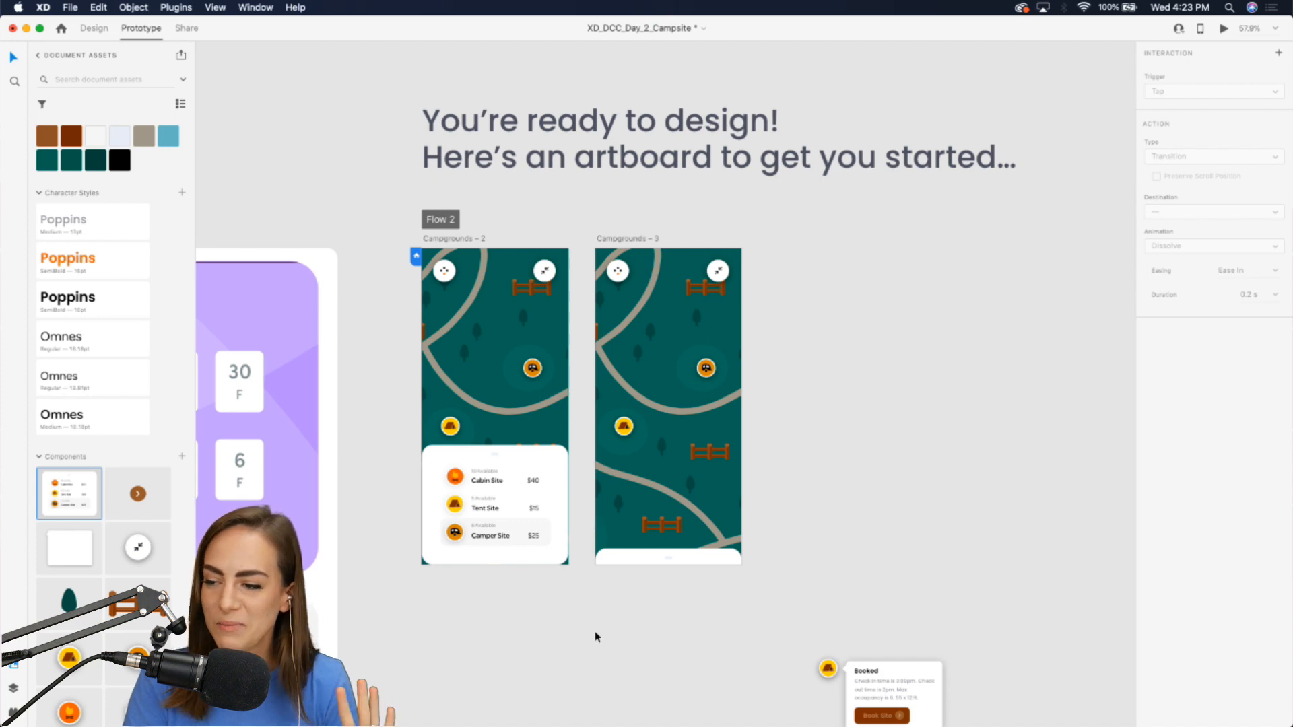
scroll(596, 636, left, 4)
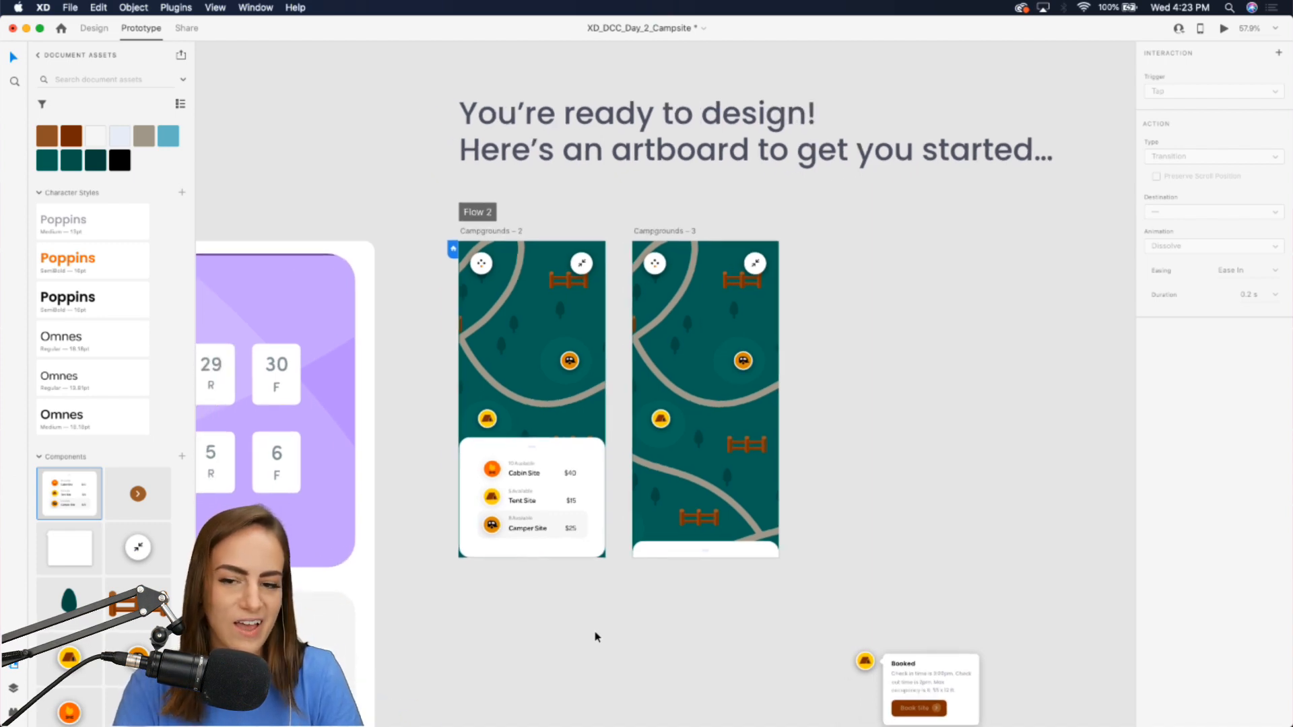
key(super+s)
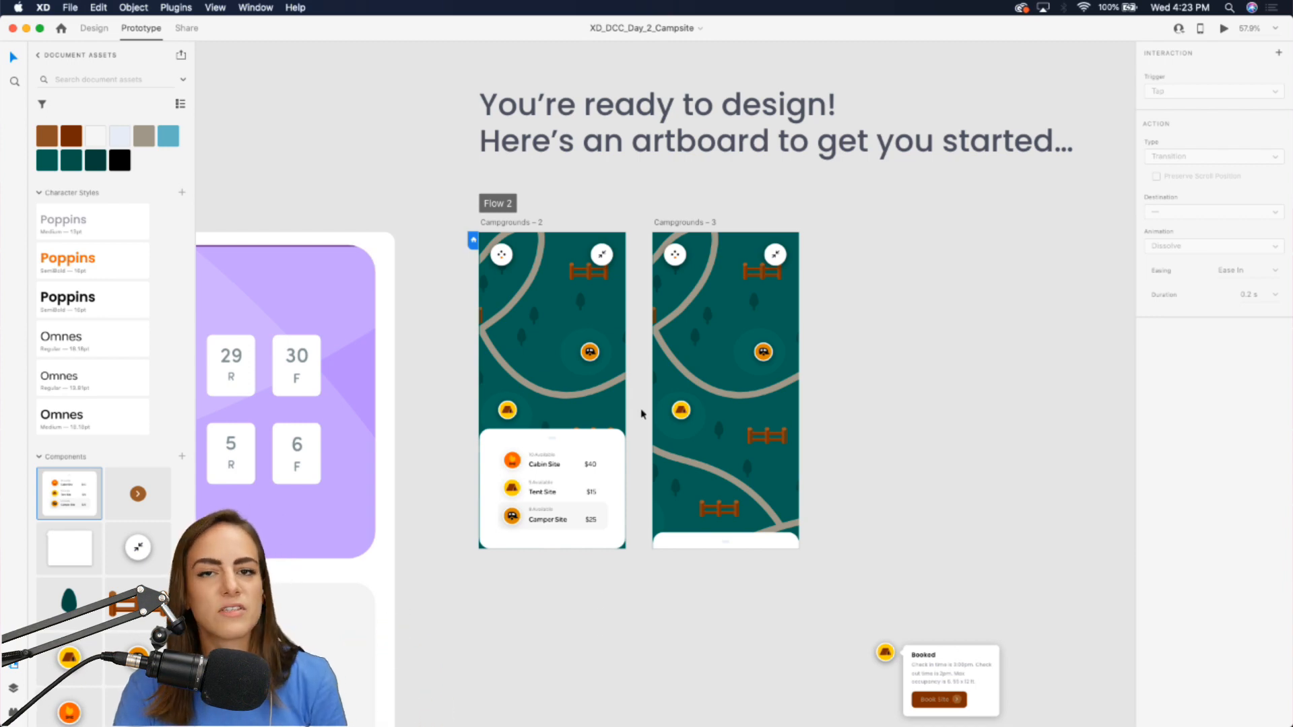
mouse_move(749, 724)
click(1224, 30)
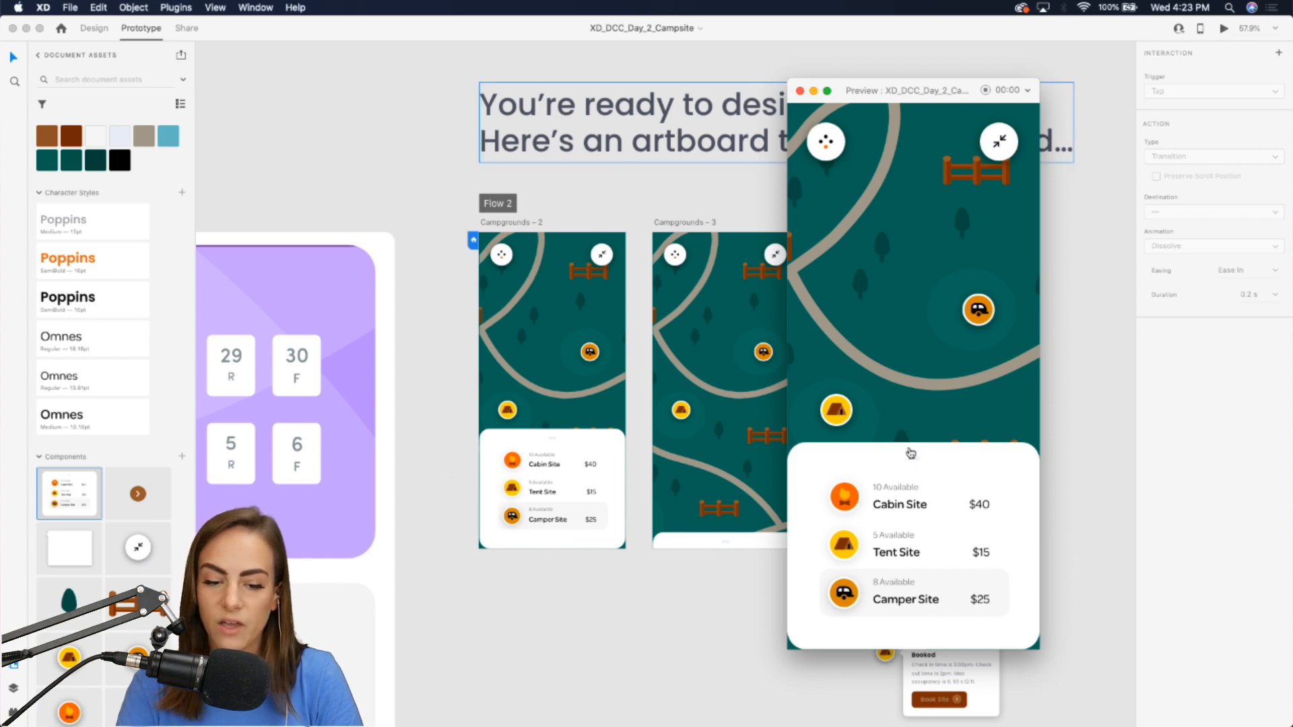
Record a preview video of collapsing the site card and save the recording.
click(987, 91)
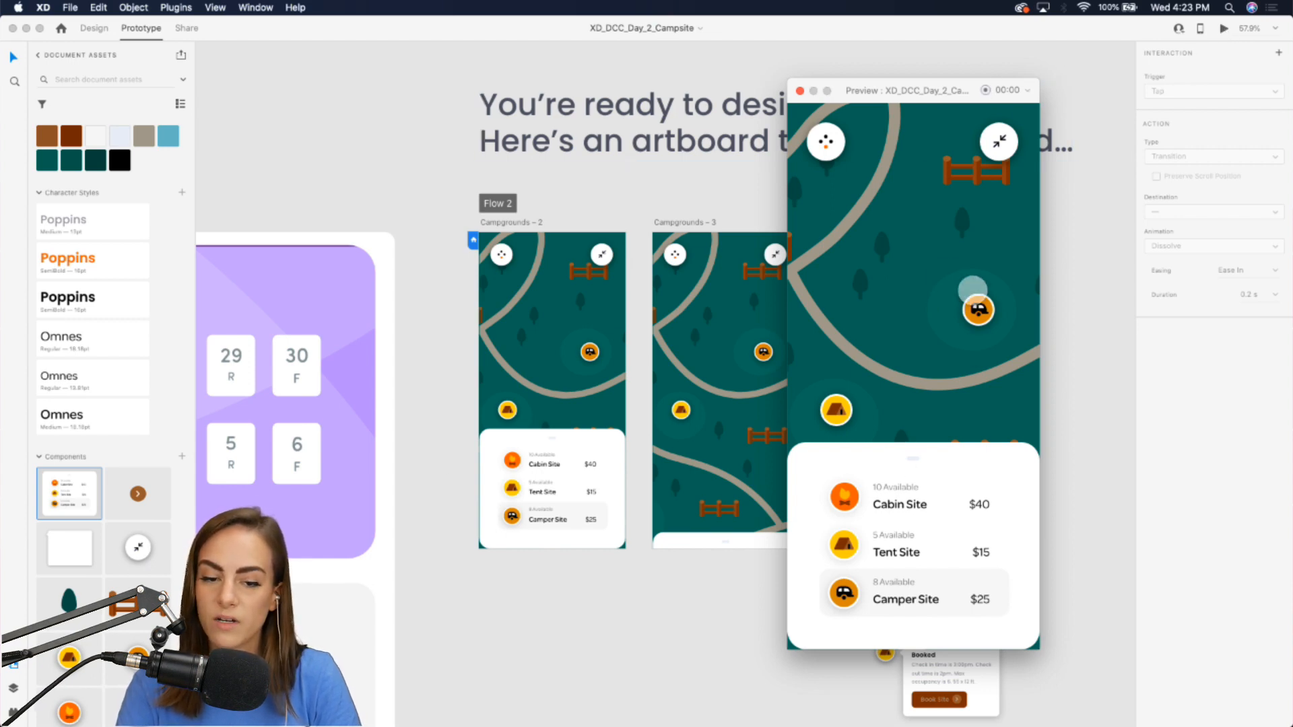
click(917, 461)
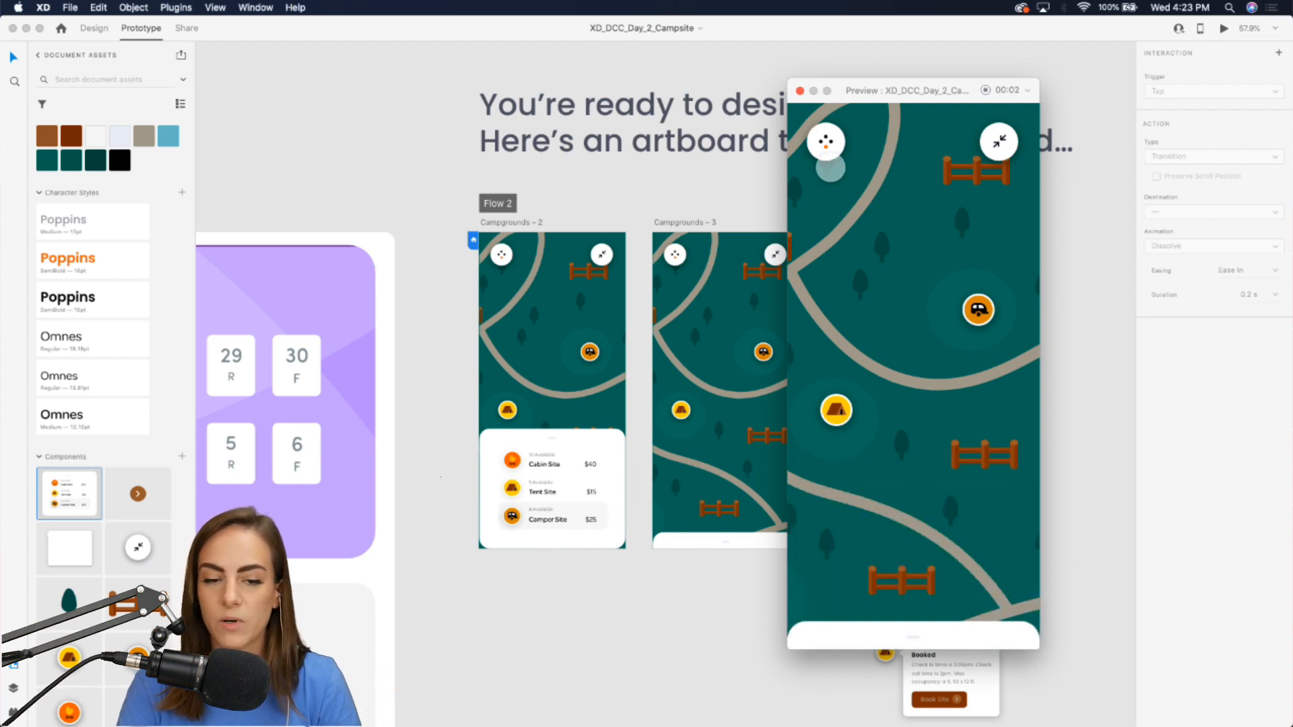
click(800, 92)
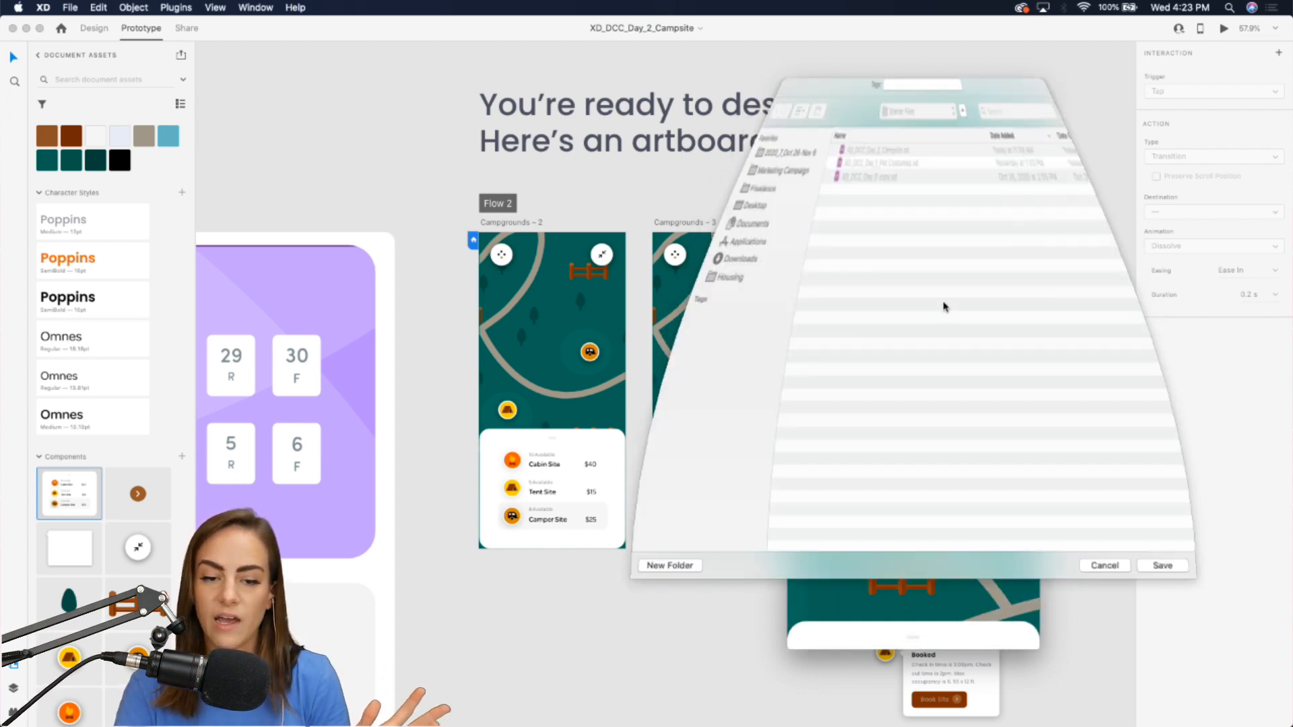
click(1156, 597)
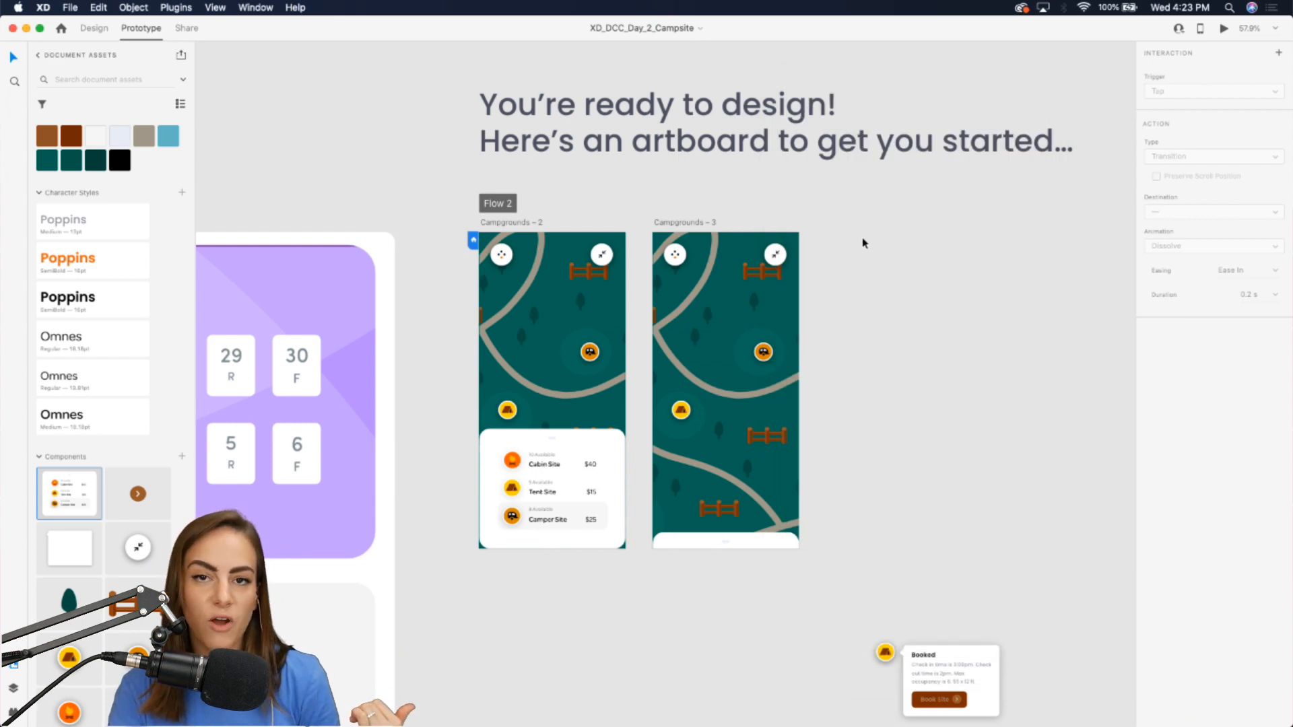
Open the Adobe XD Daily Creative Challenge project's settings on Behance to review its tags, then cancel.
click(820, 718)
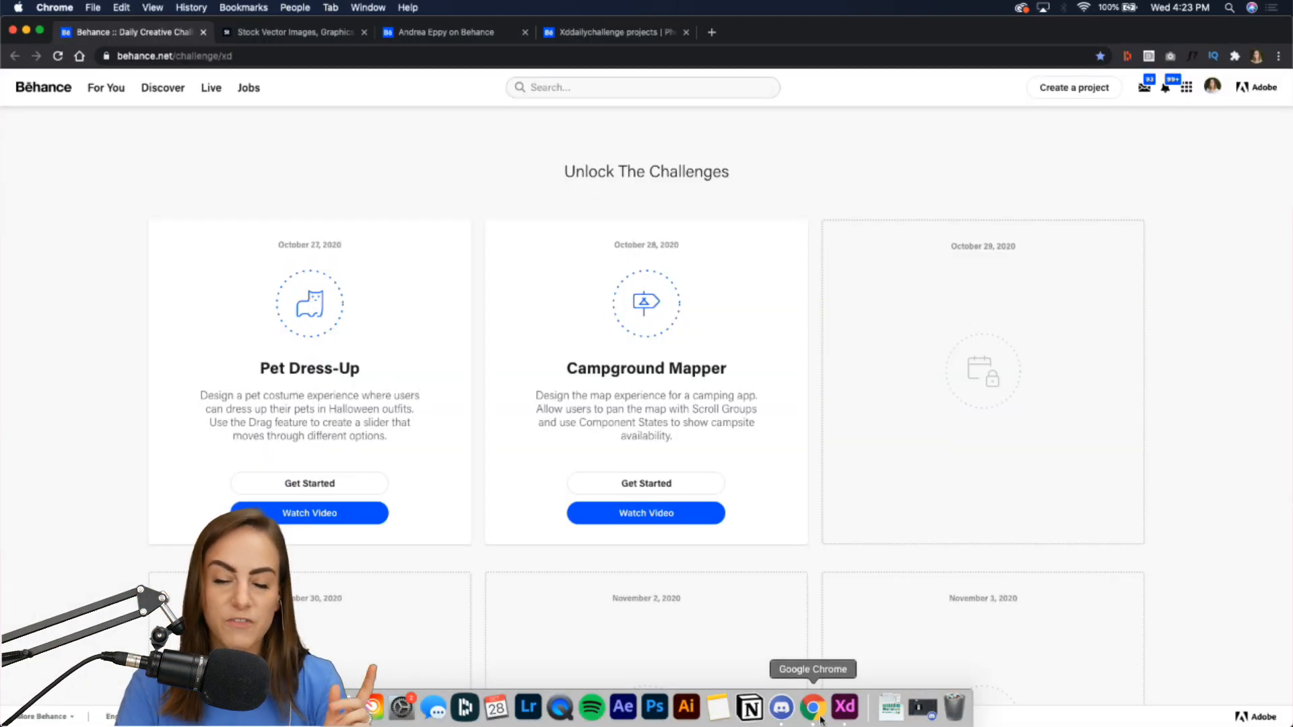
click(443, 32)
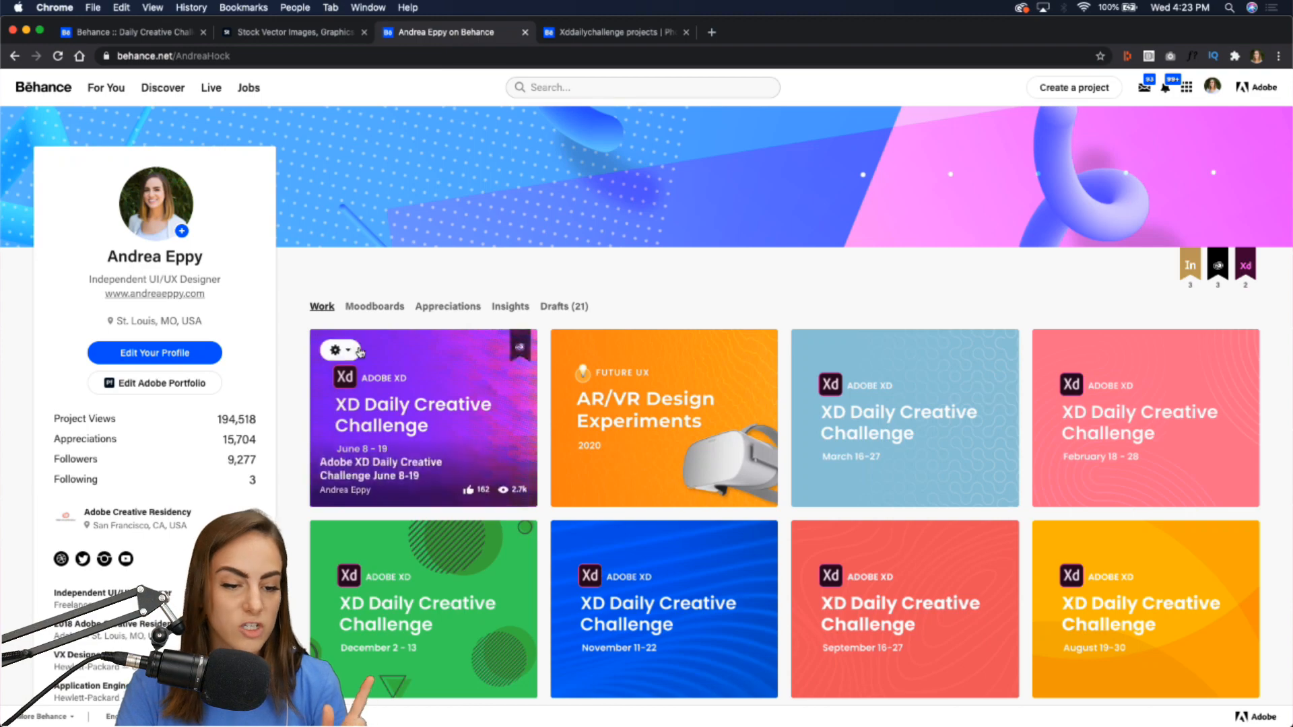
click(360, 352)
click(343, 377)
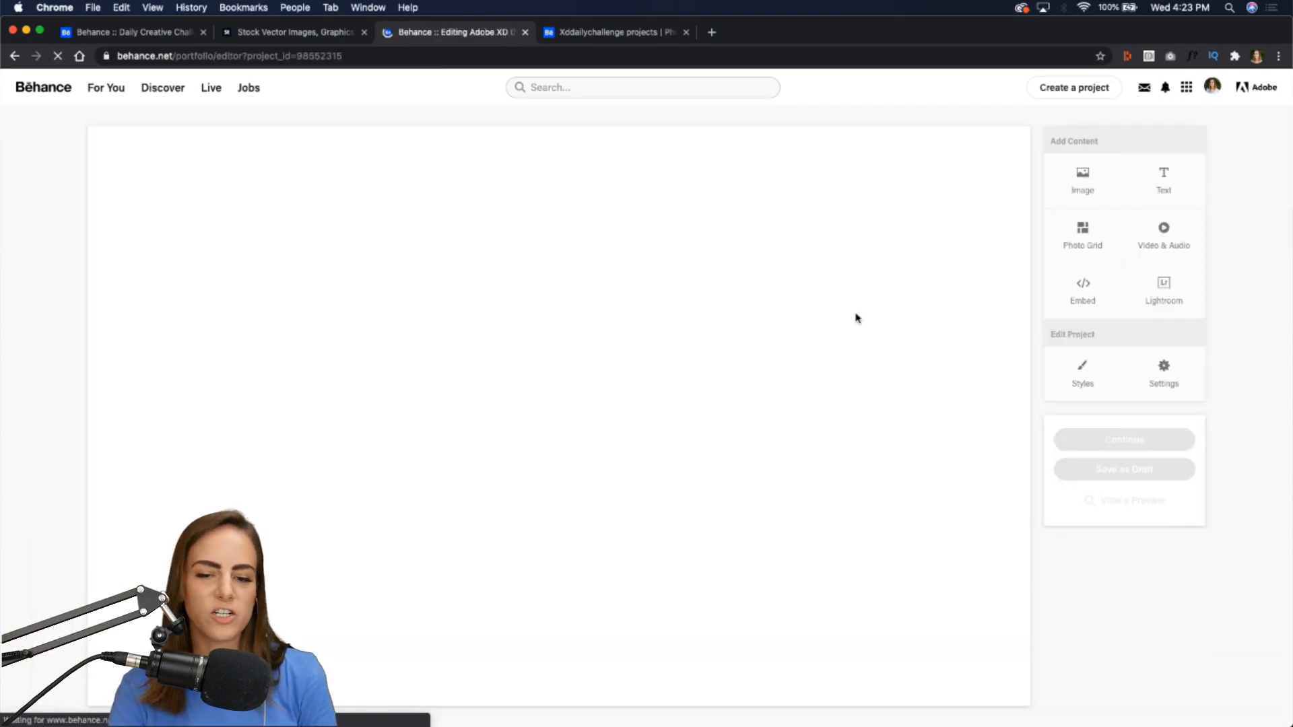
click(1165, 376)
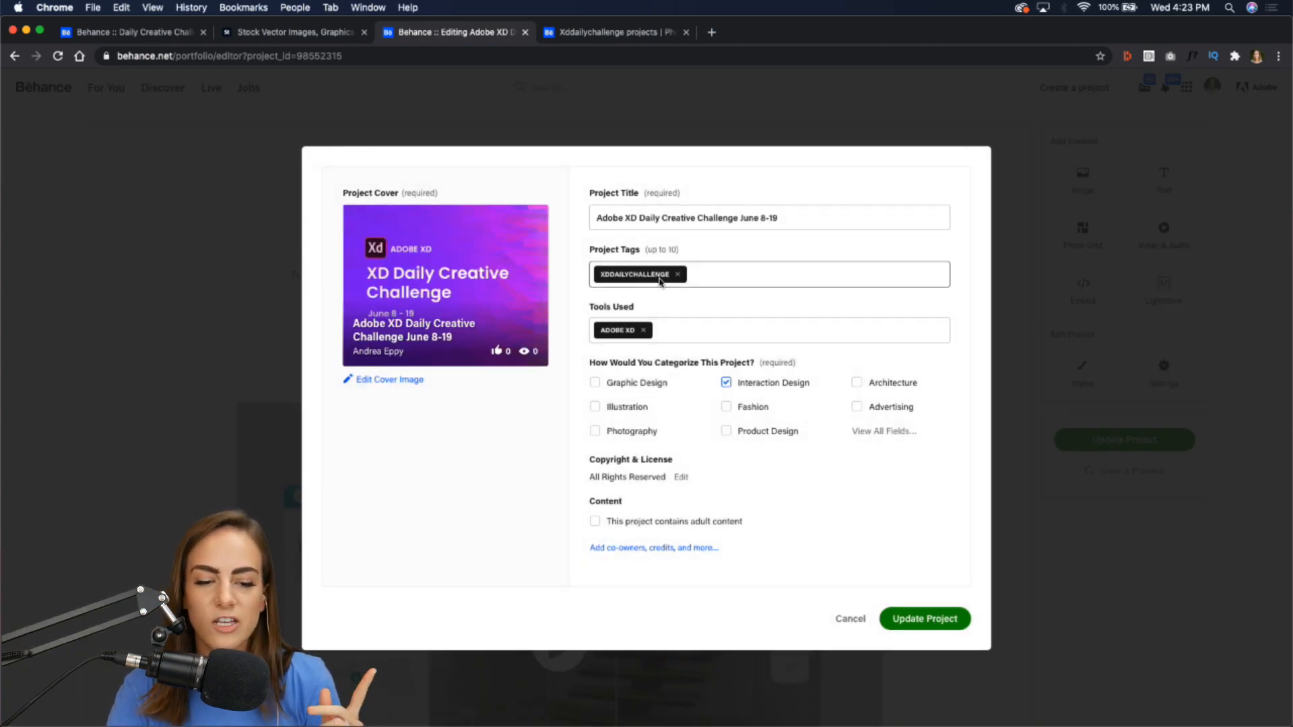
click(849, 619)
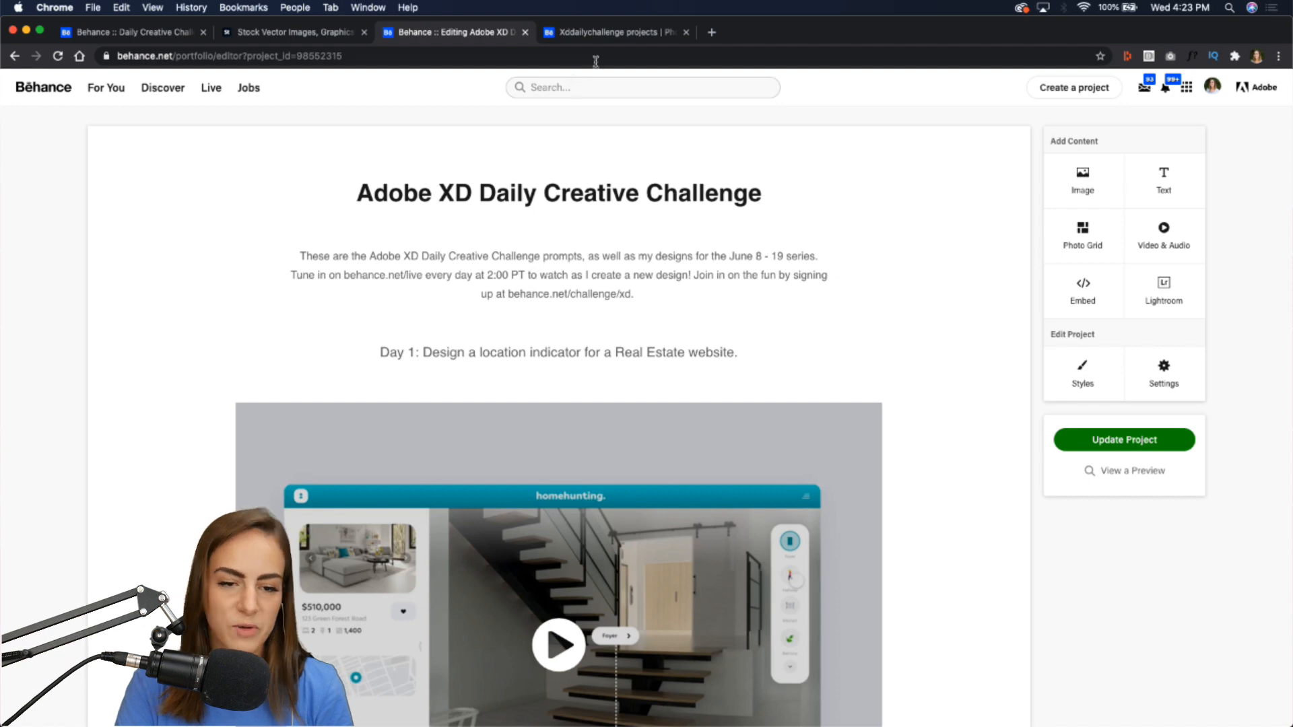
Reload the xddailychallenge project search results on Behance.
click(616, 34)
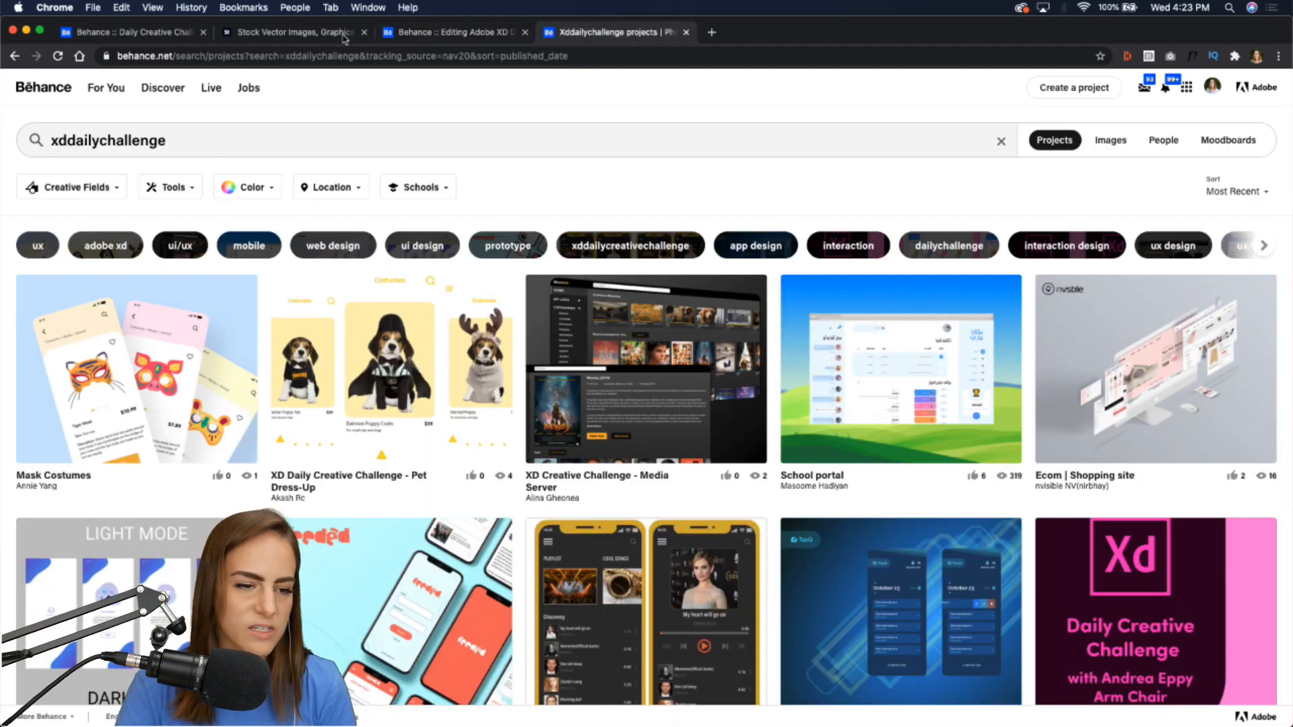
click(58, 57)
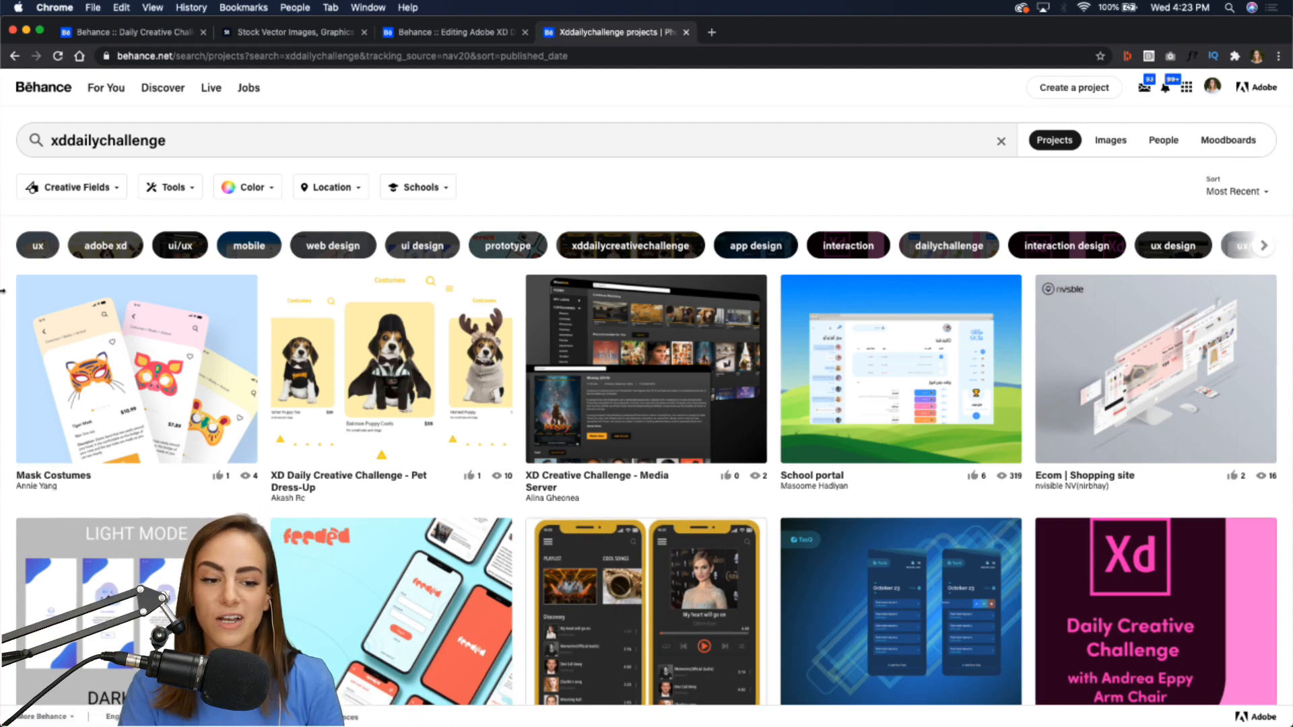
Switch to Discord and enlarge its window to fill the screen.
click(797, 706)
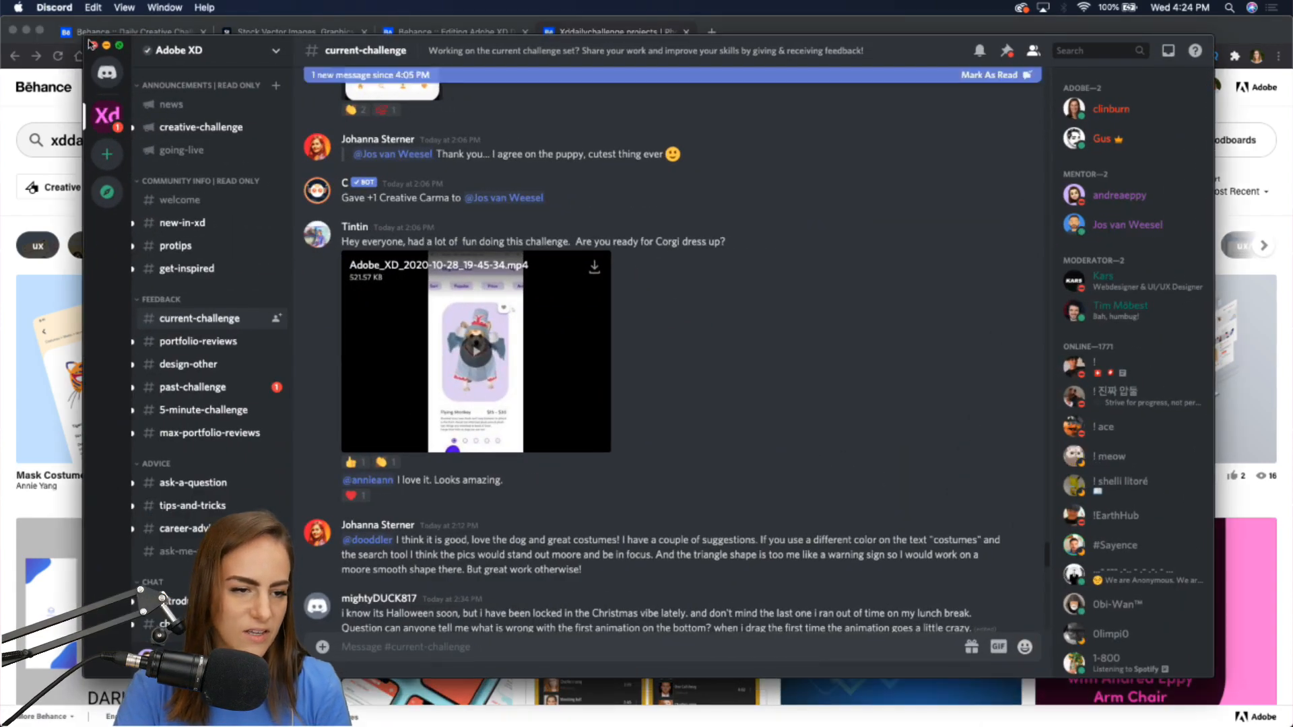
drag(83, 37, 0, 18)
drag(1214, 672, 1289, 724)
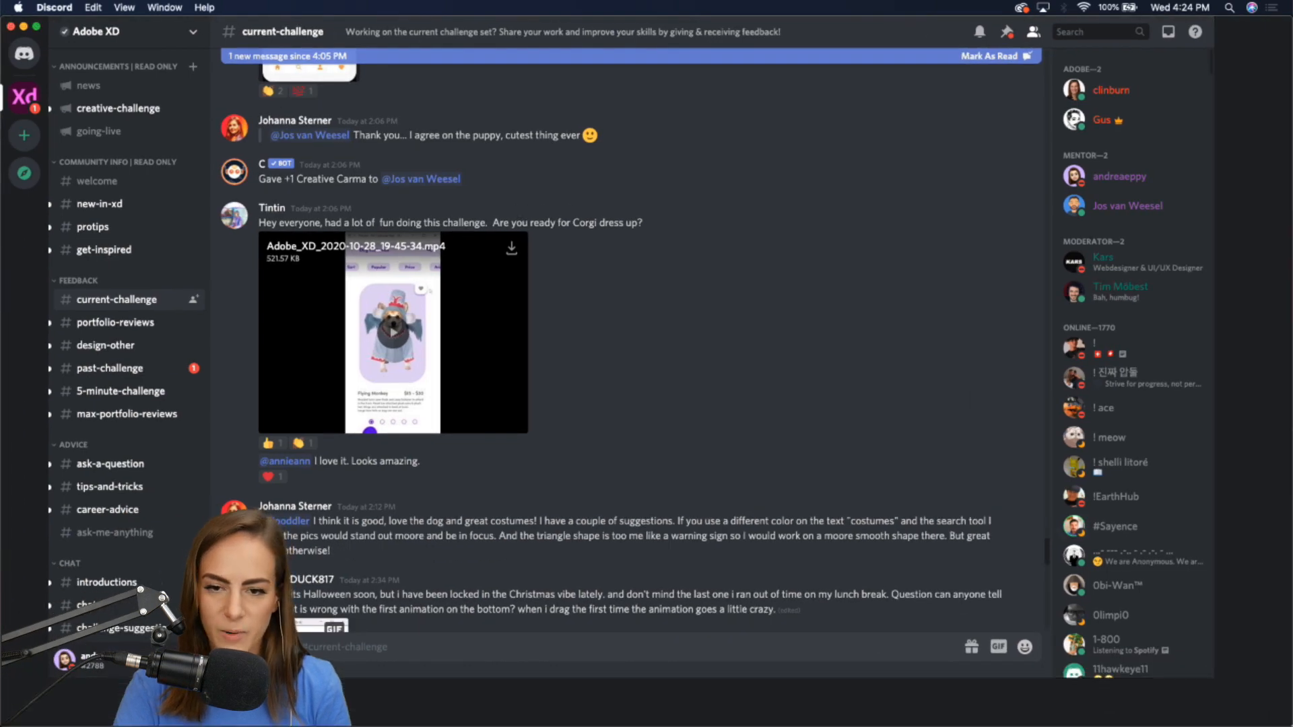
Browse the current-challenge channel and play a shared pet costume video full screen.
scroll(631, 501, down, 10)
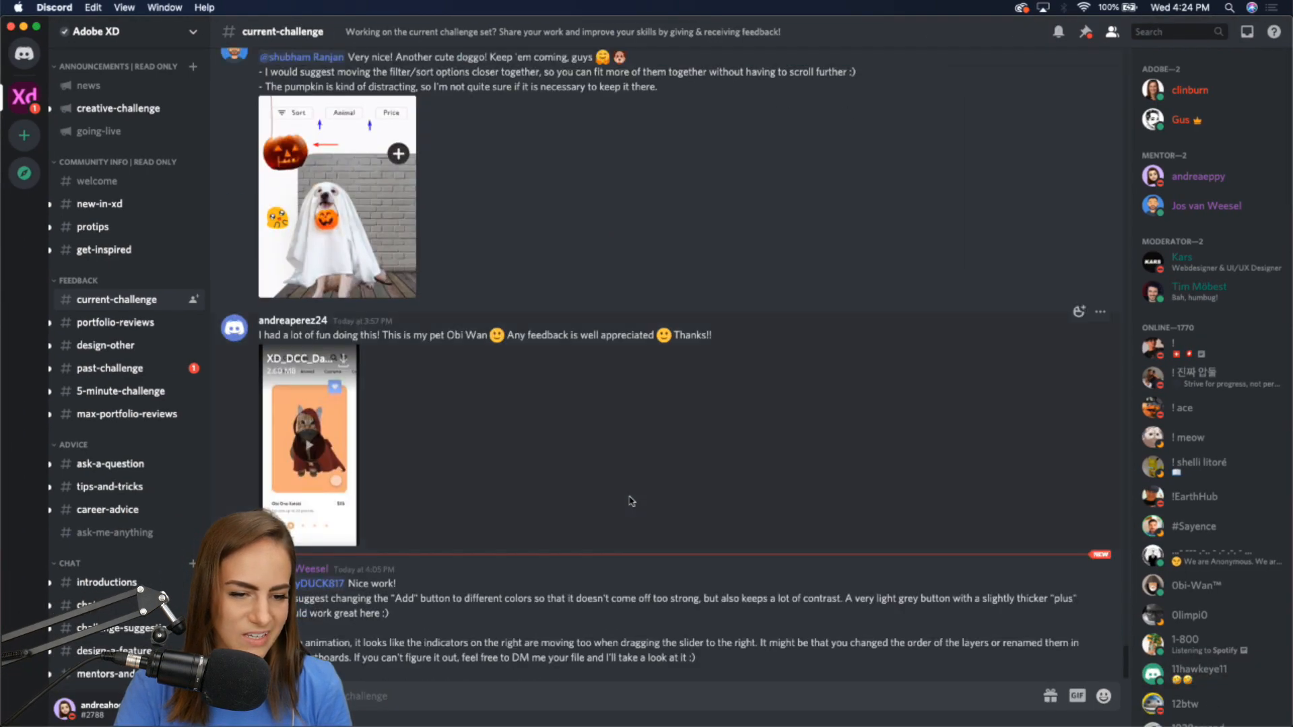
scroll(631, 501, up, 1)
click(308, 471)
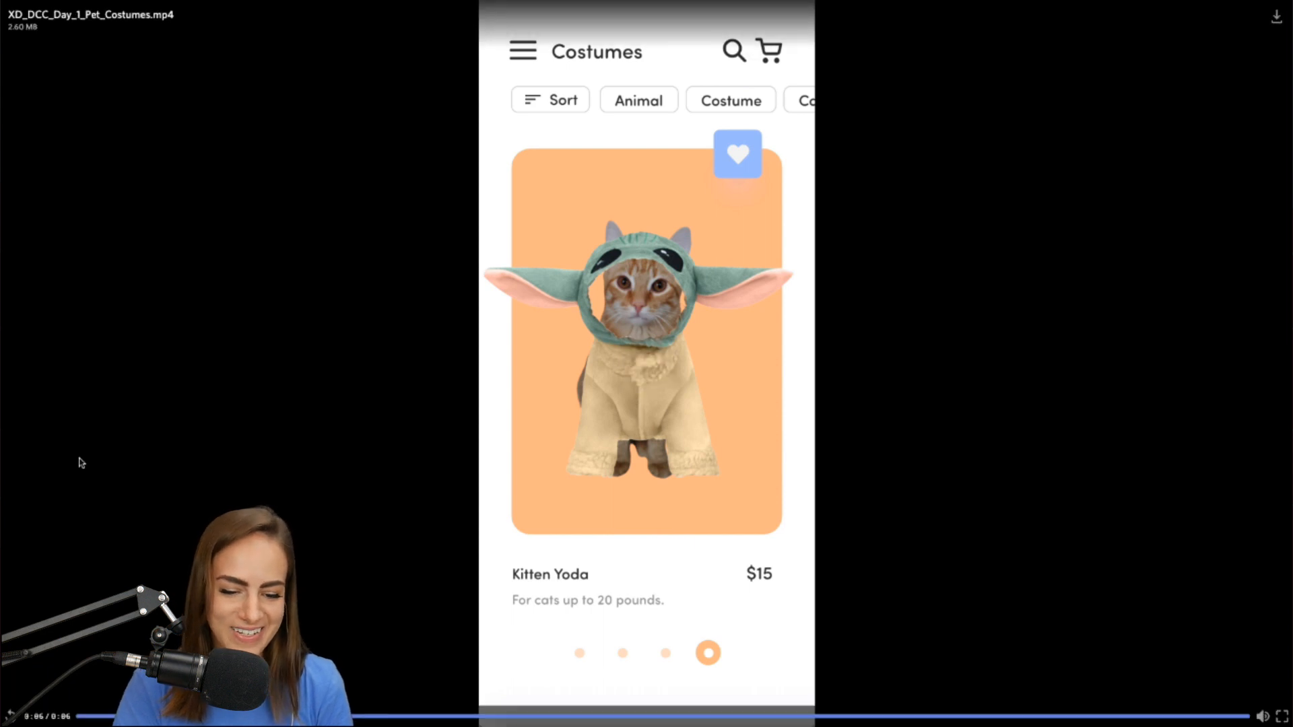
click(108, 715)
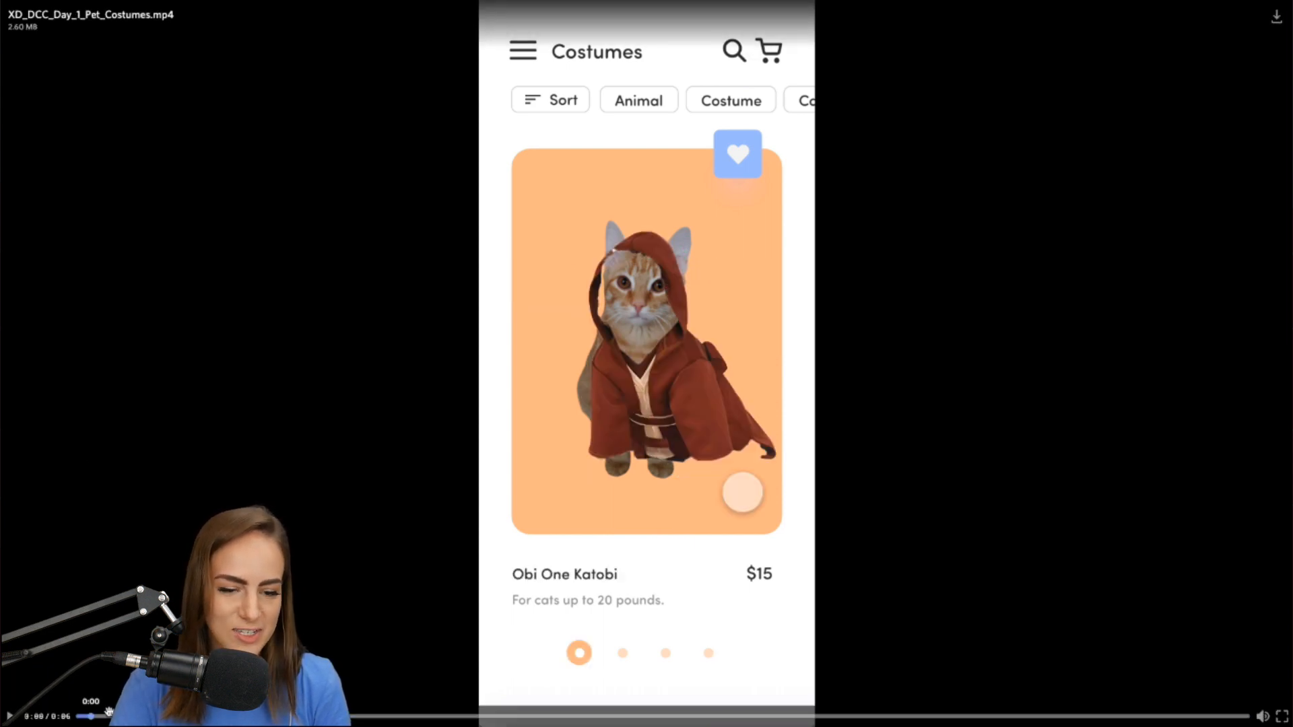
click(11, 713)
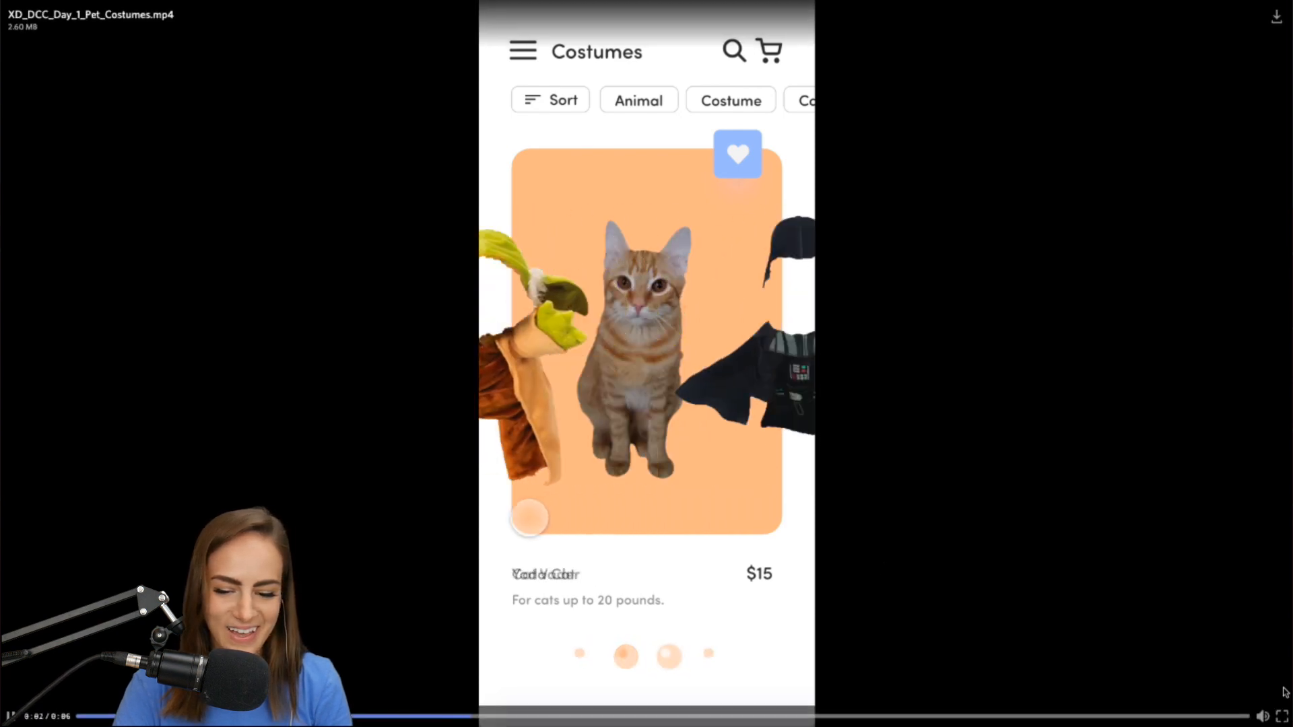
click(1282, 721)
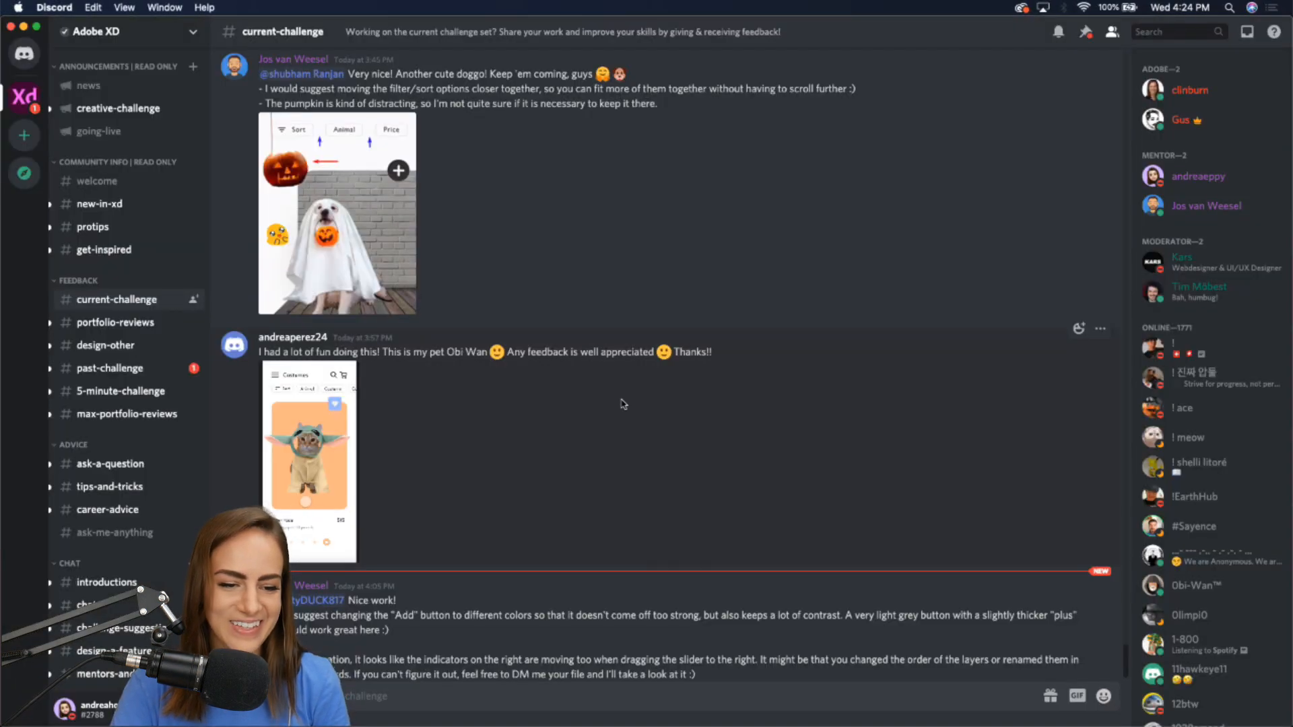
Scroll up the channel and play the Corgi dress-up video full screen.
scroll(620, 398, up, 6)
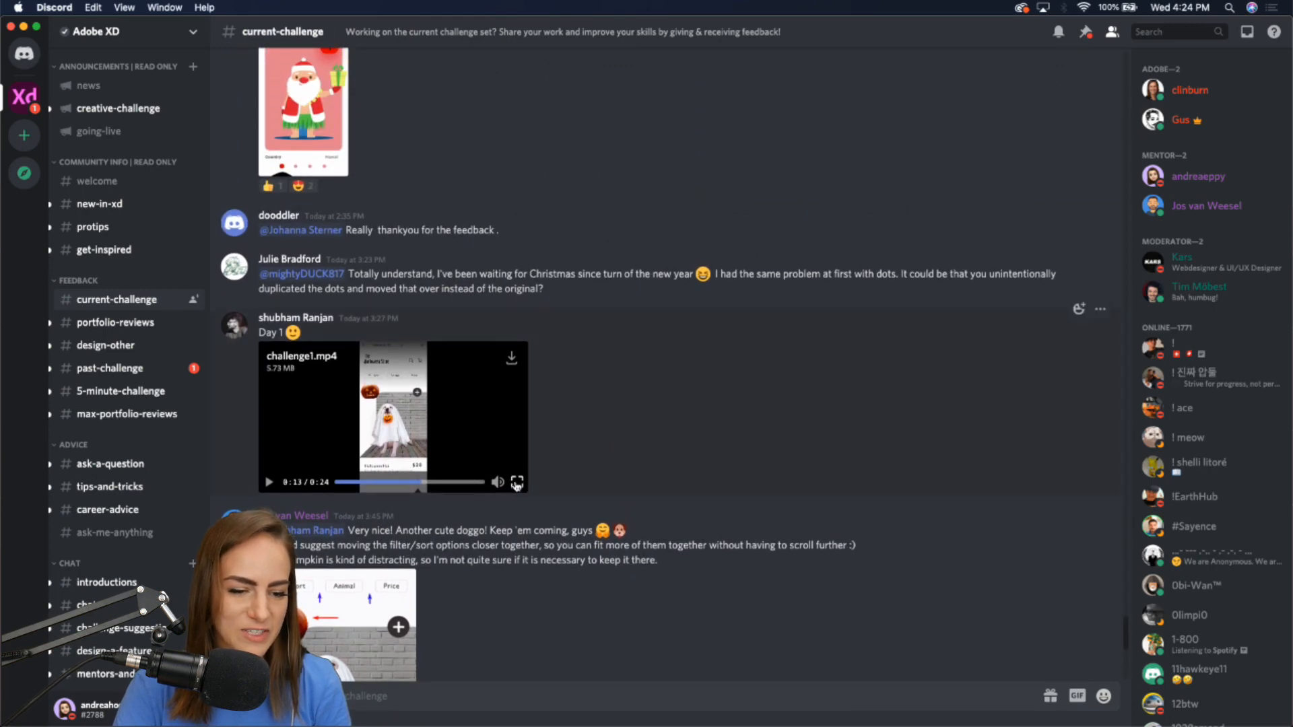
scroll(516, 485, up, 10)
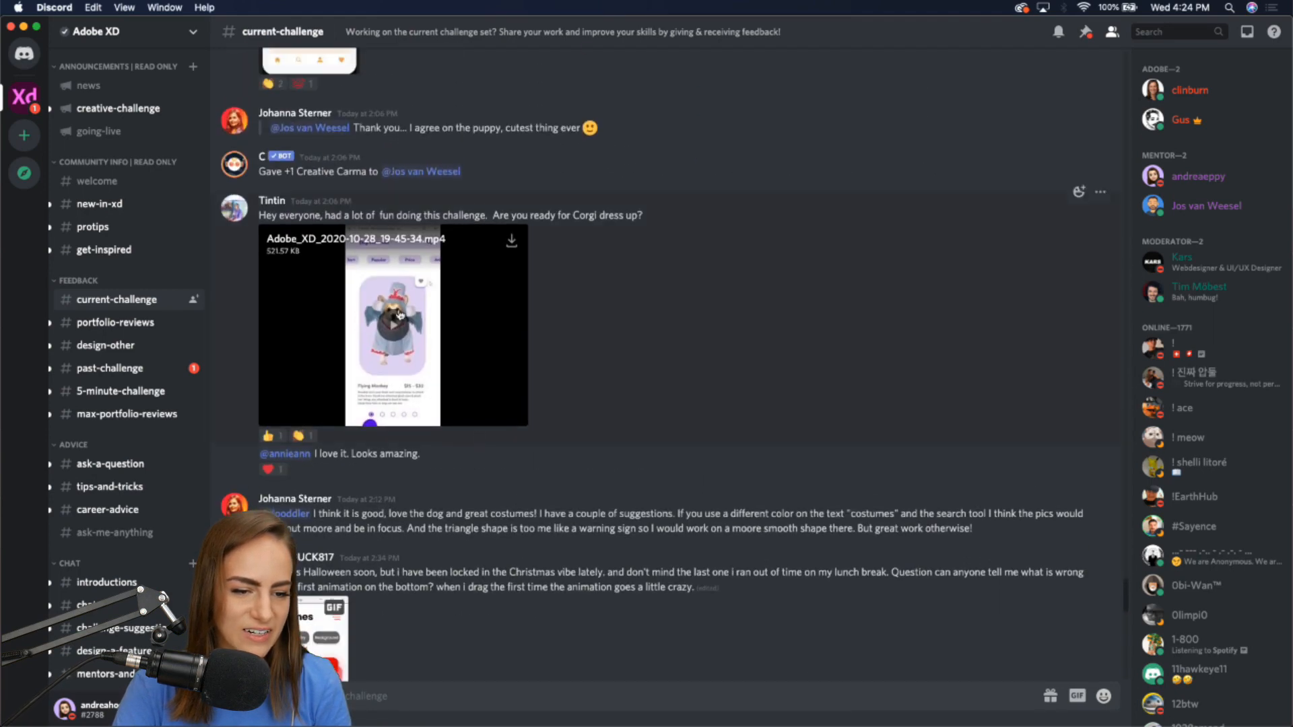
click(406, 334)
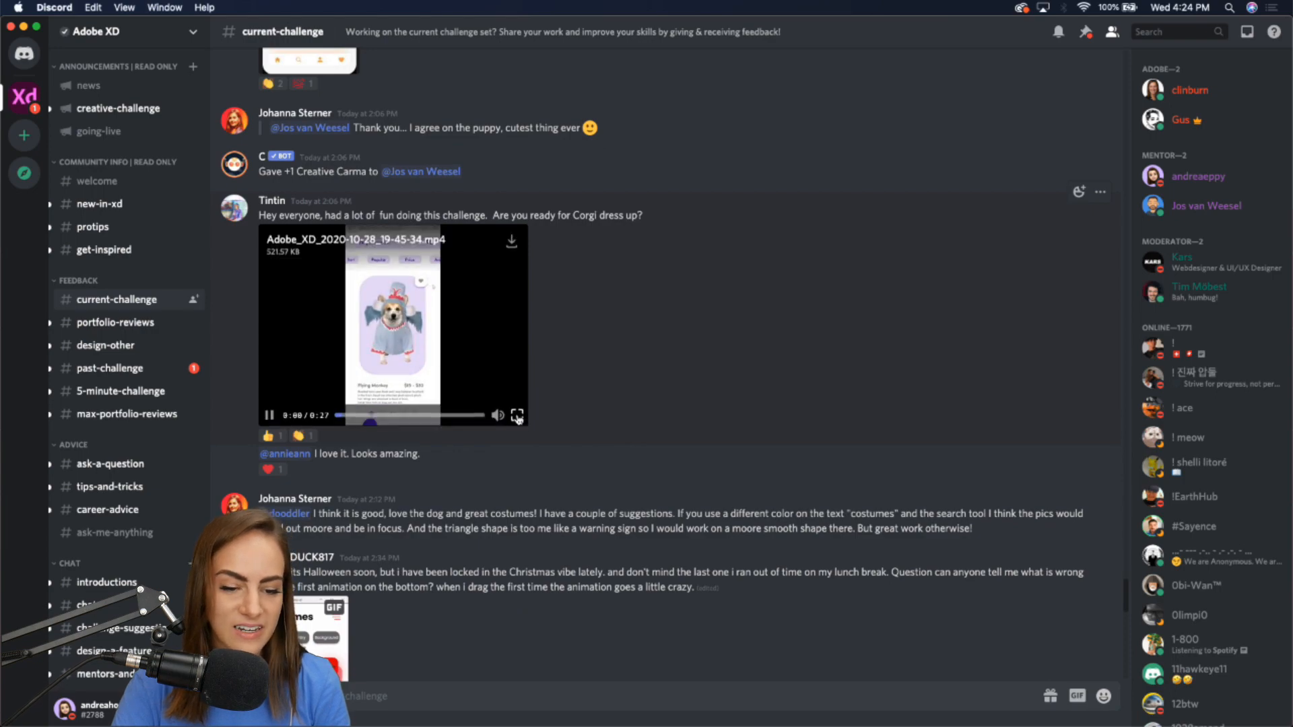
click(517, 415)
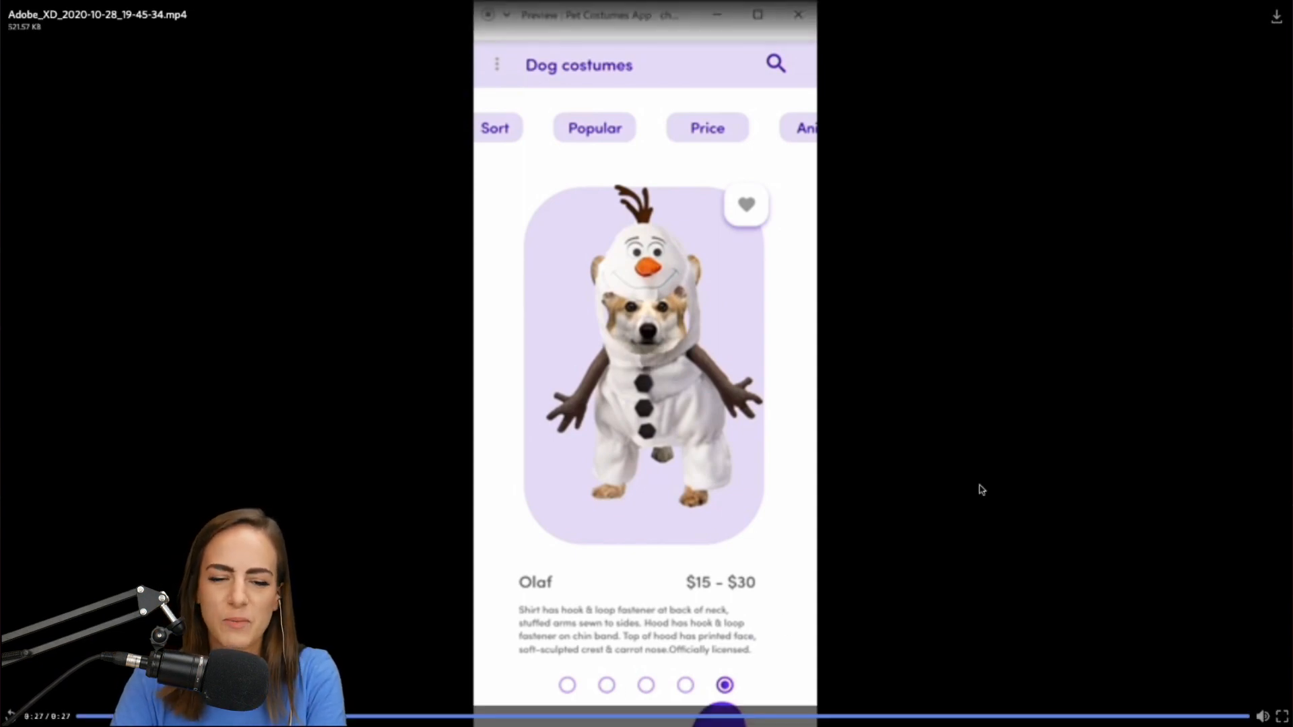
click(1281, 717)
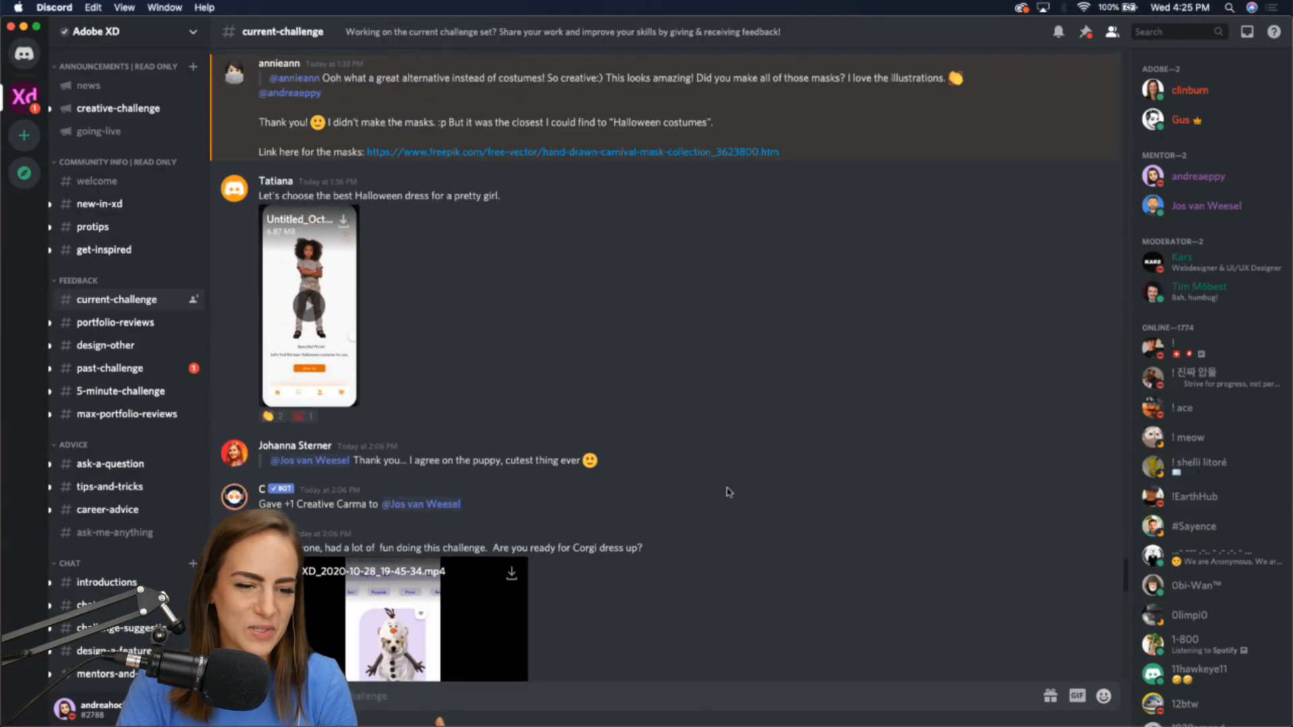
Scroll further up and open the Halloween dress video full screen, then exit.
scroll(727, 491, up, 3)
scroll(425, 398, up, 3)
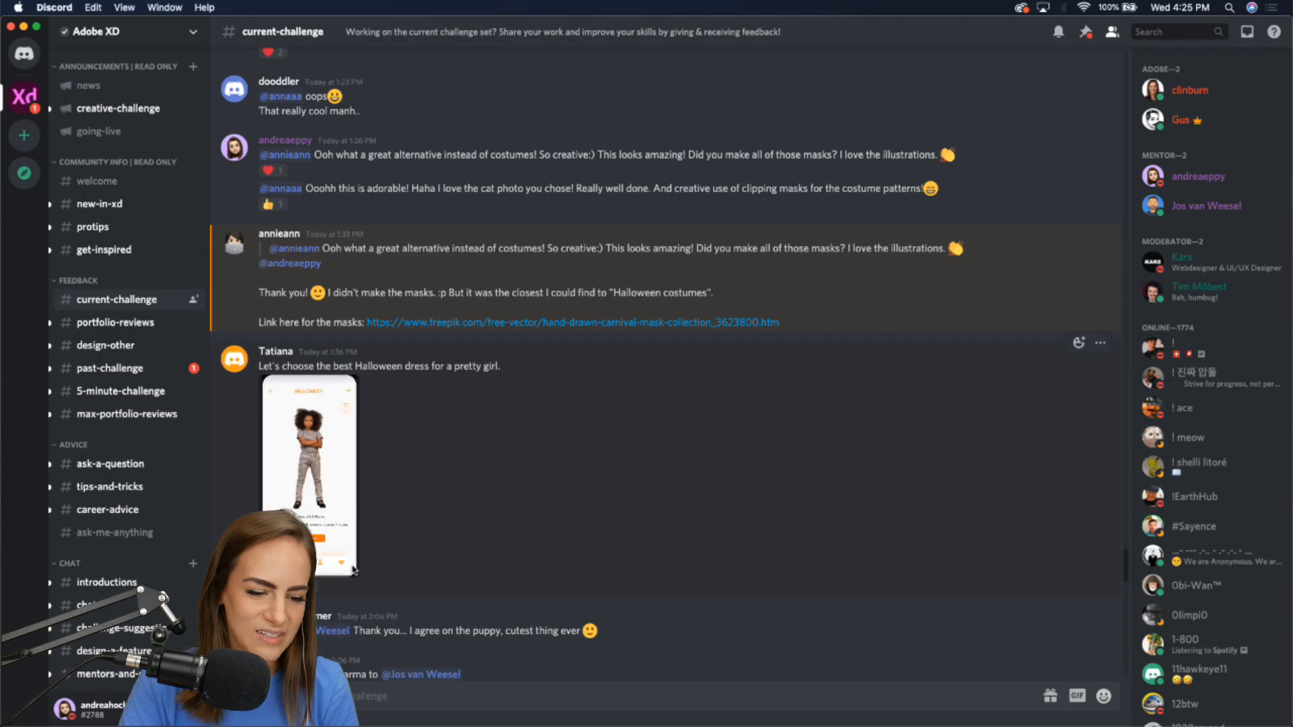
click(348, 566)
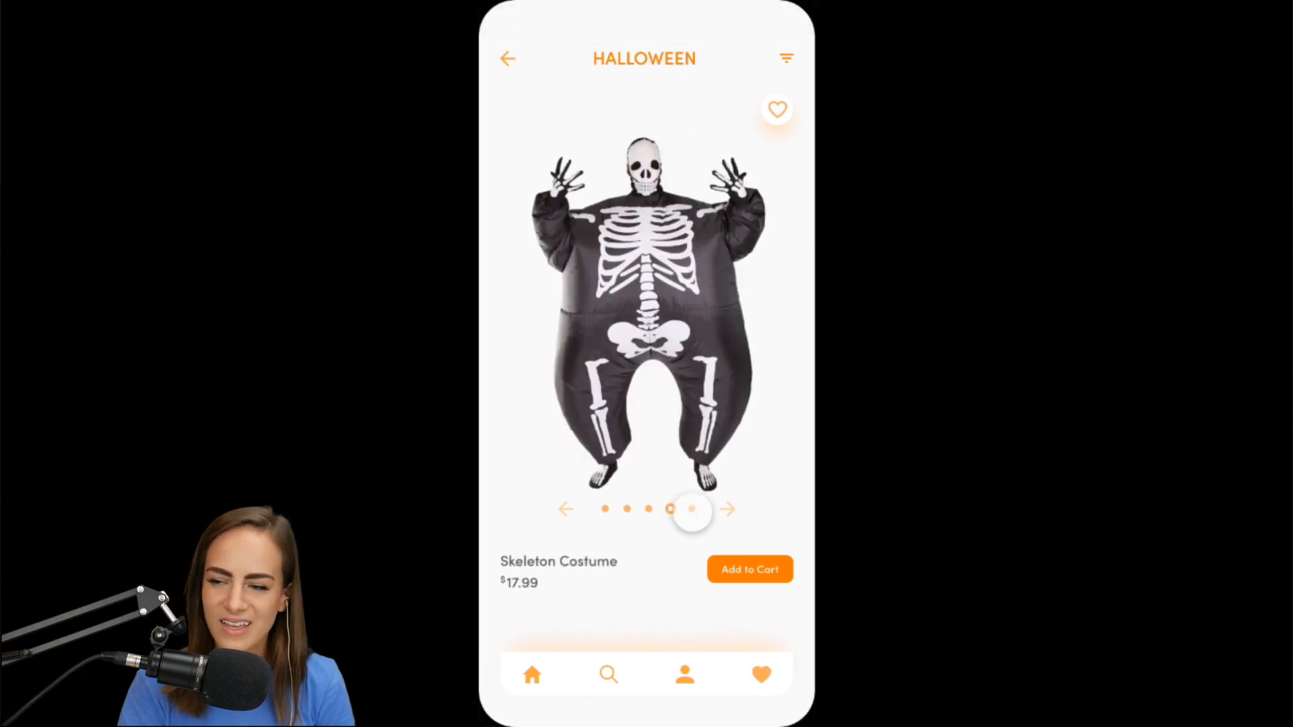
key(Escape)
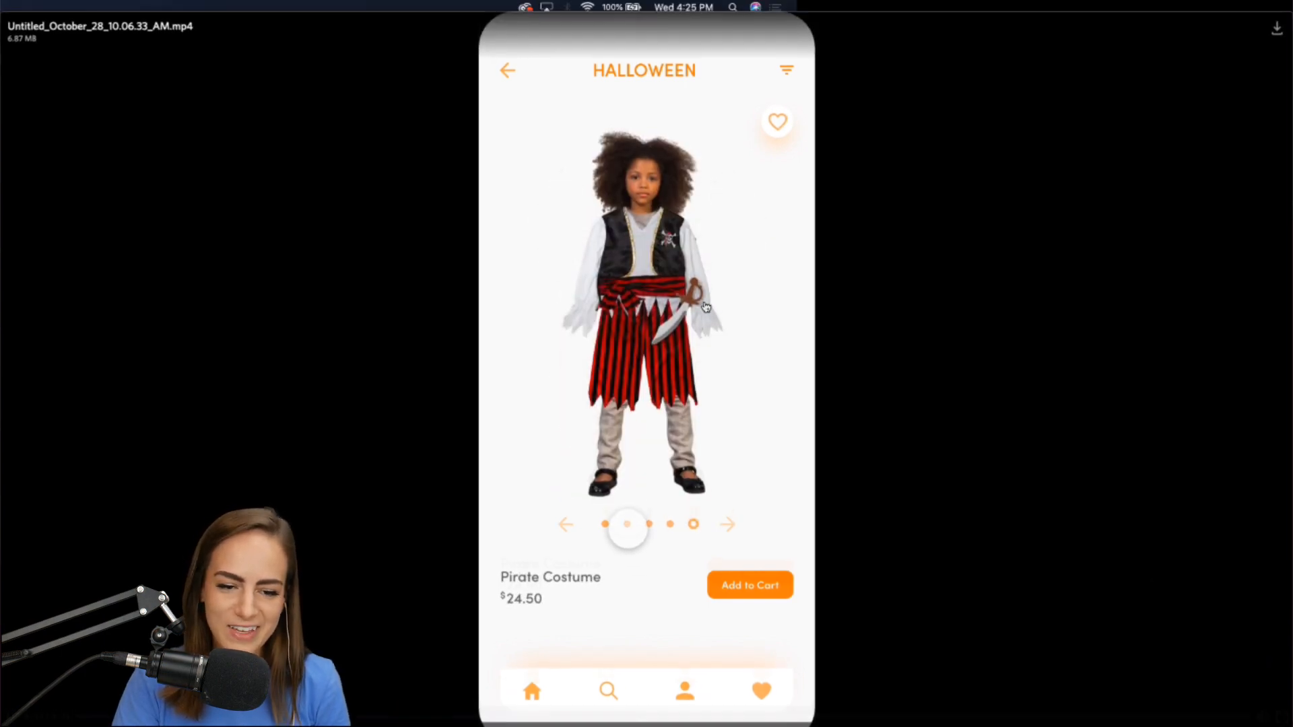